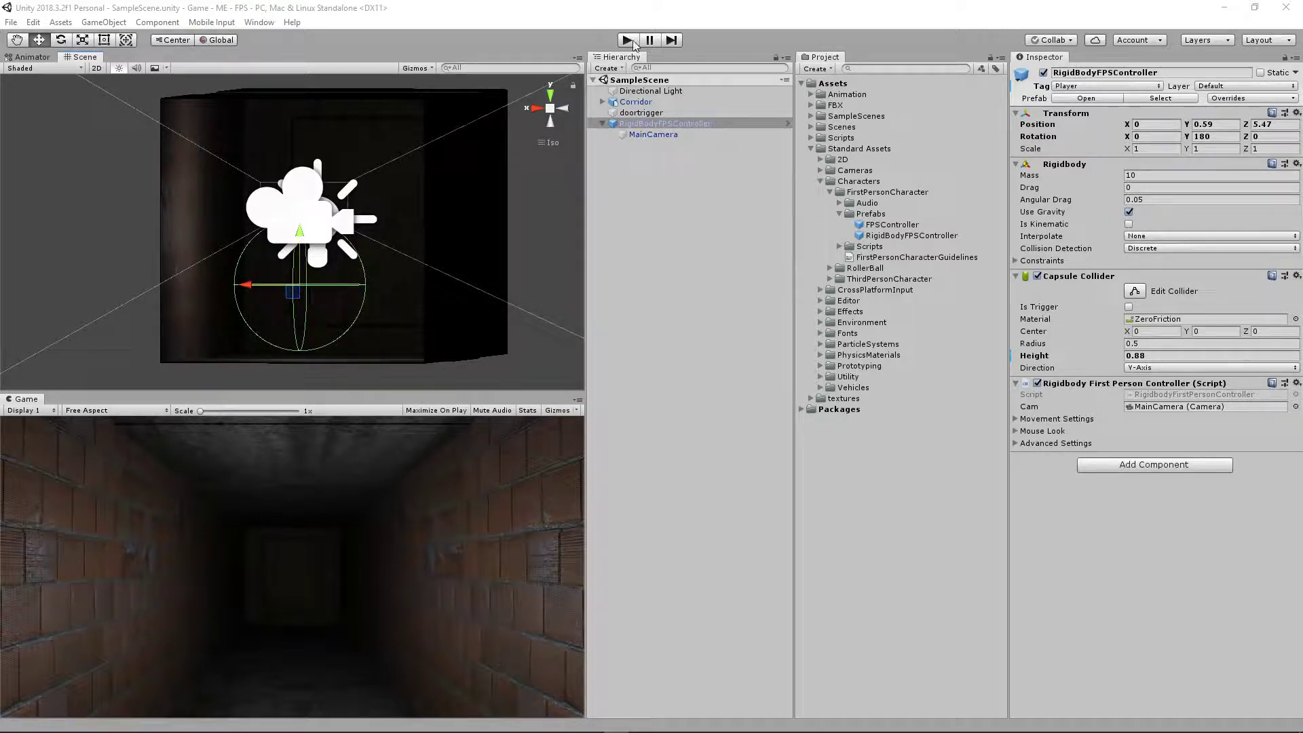
- Play-test the scene by walking the first-person controller along the corridor through the door, and stop the test
{"action": "key", "text": "ctrl+p"}
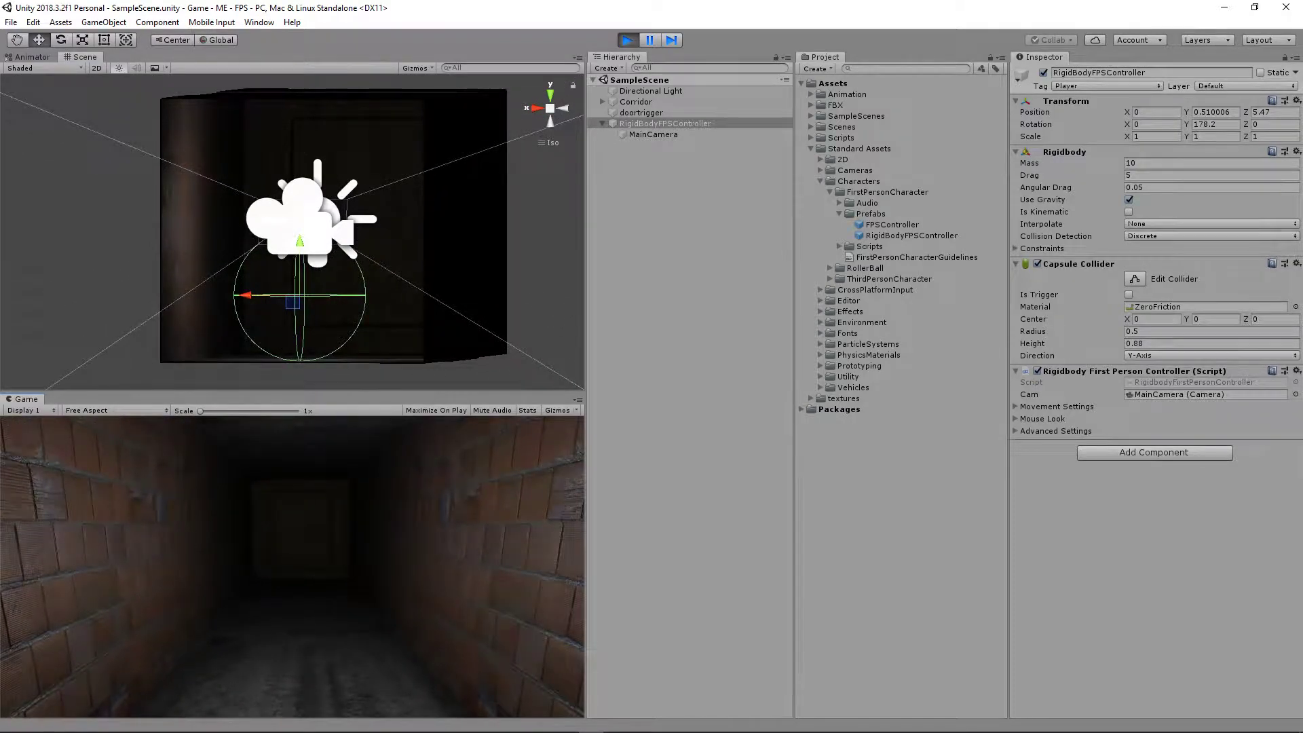
{"action": "key", "text": "w"}
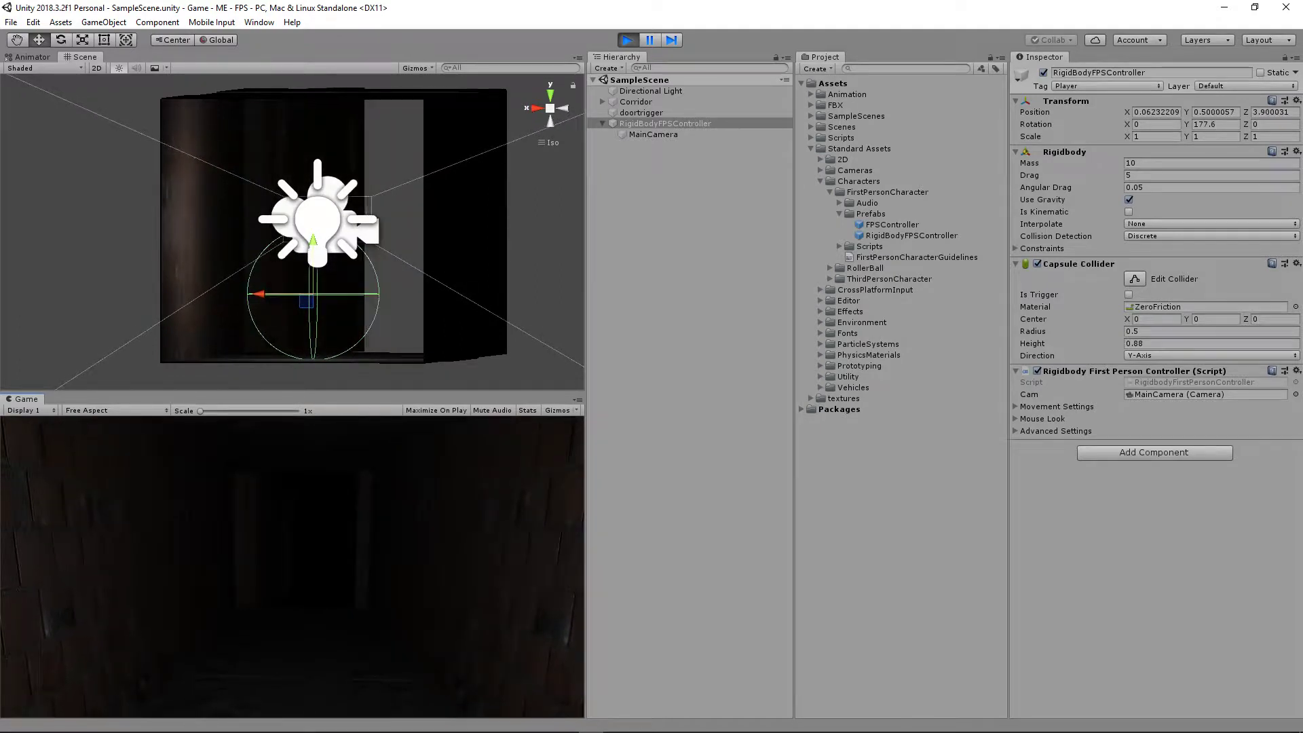
{"action": "key", "text": "w"}
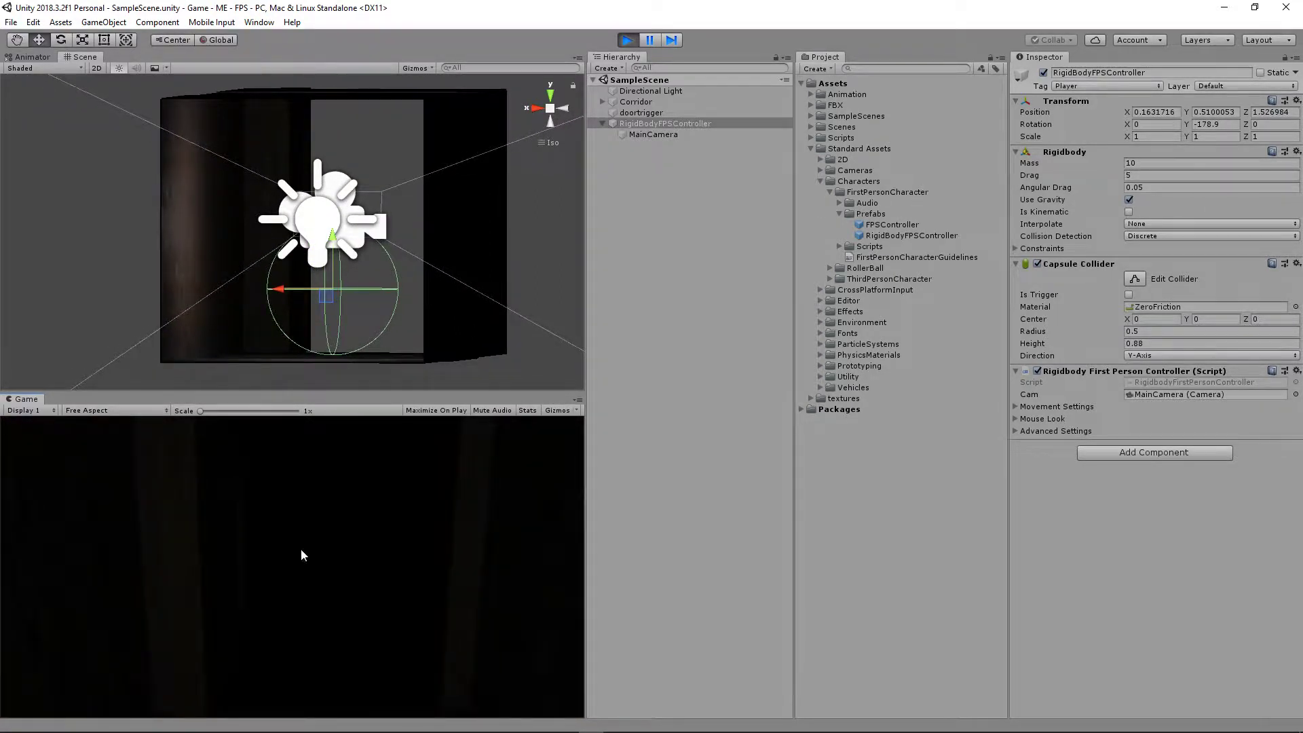
{"action": "left_click", "coordinate": [628, 39]}
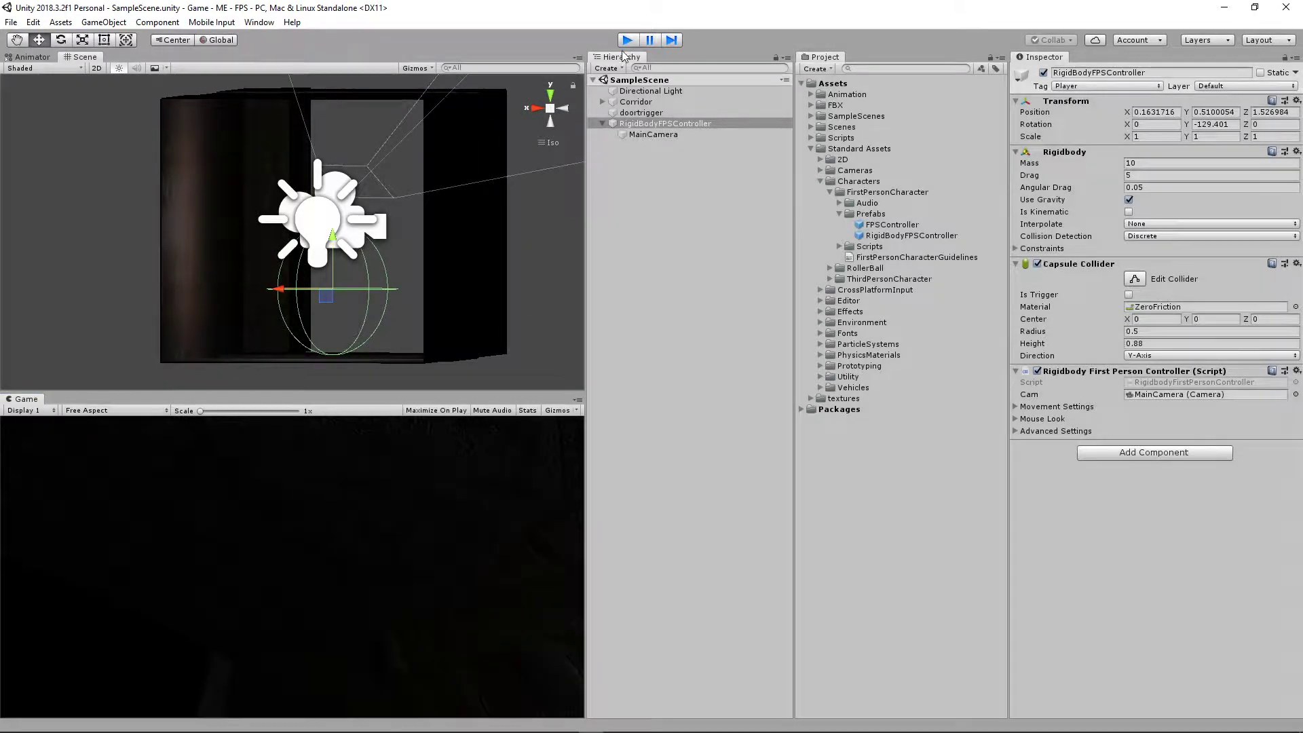
- Turn the scene view to the corridor's opposite side and play-test walking toward the door again
{"action": "scroll", "coordinate": [431, 224], "scroll_direction": "down", "scroll_amount": 5}
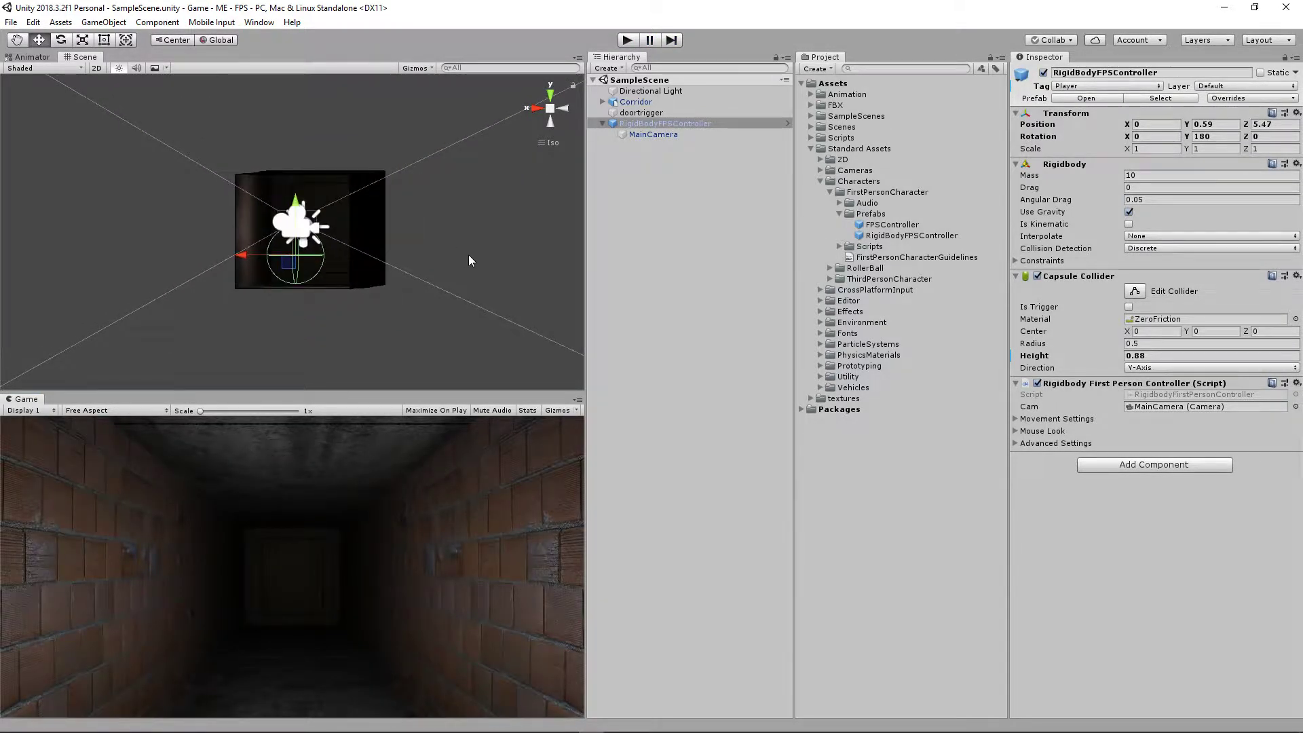
{"action": "left_click_drag", "start_coordinate": [468, 260], "coordinate": [222, 249], "text": "alt"}
{"action": "scroll", "coordinate": [361, 253], "scroll_direction": "up", "scroll_amount": 5}
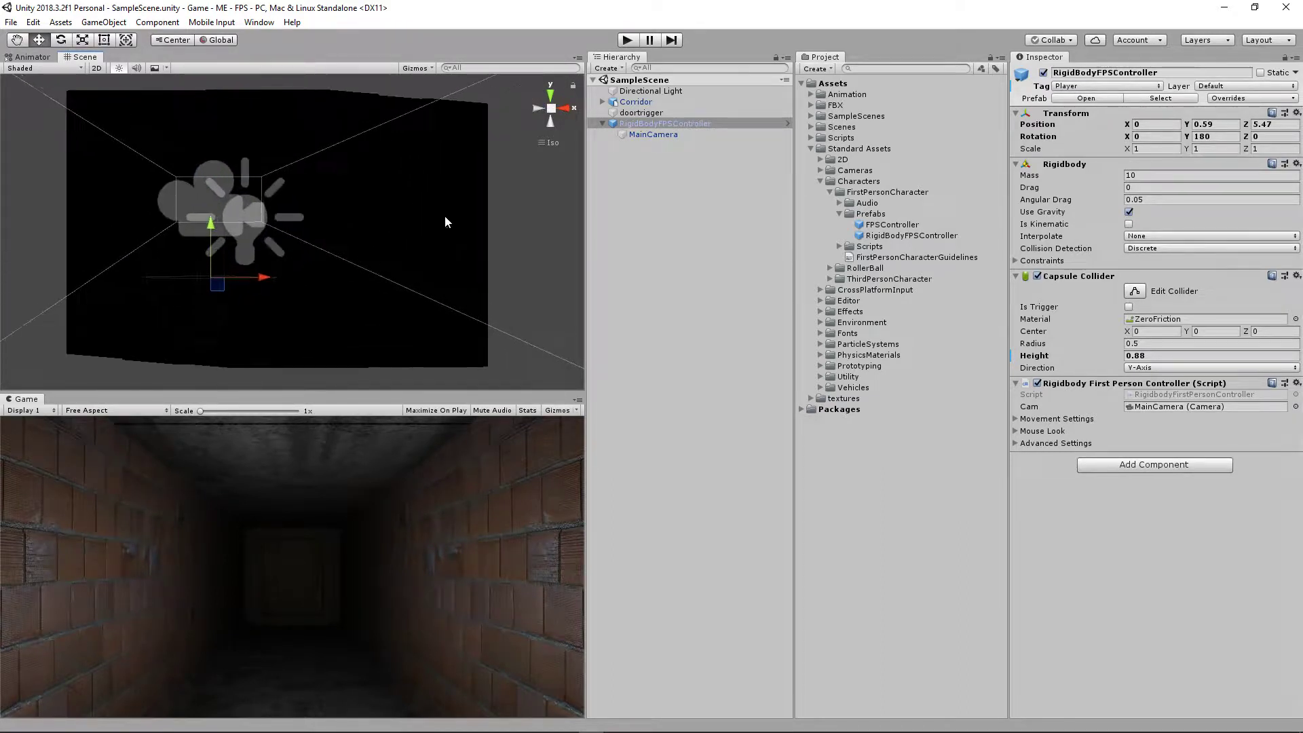
{"action": "left_click", "coordinate": [627, 39]}
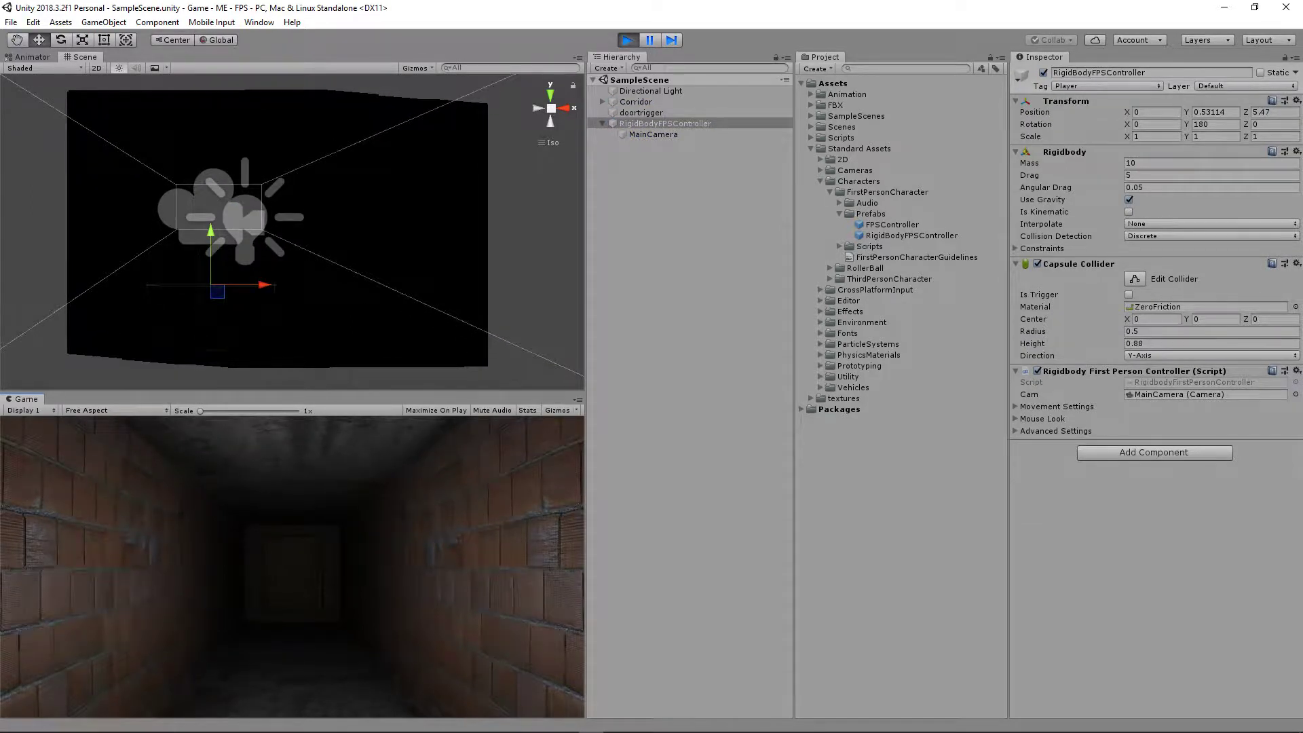
{"action": "key", "text": "w"}
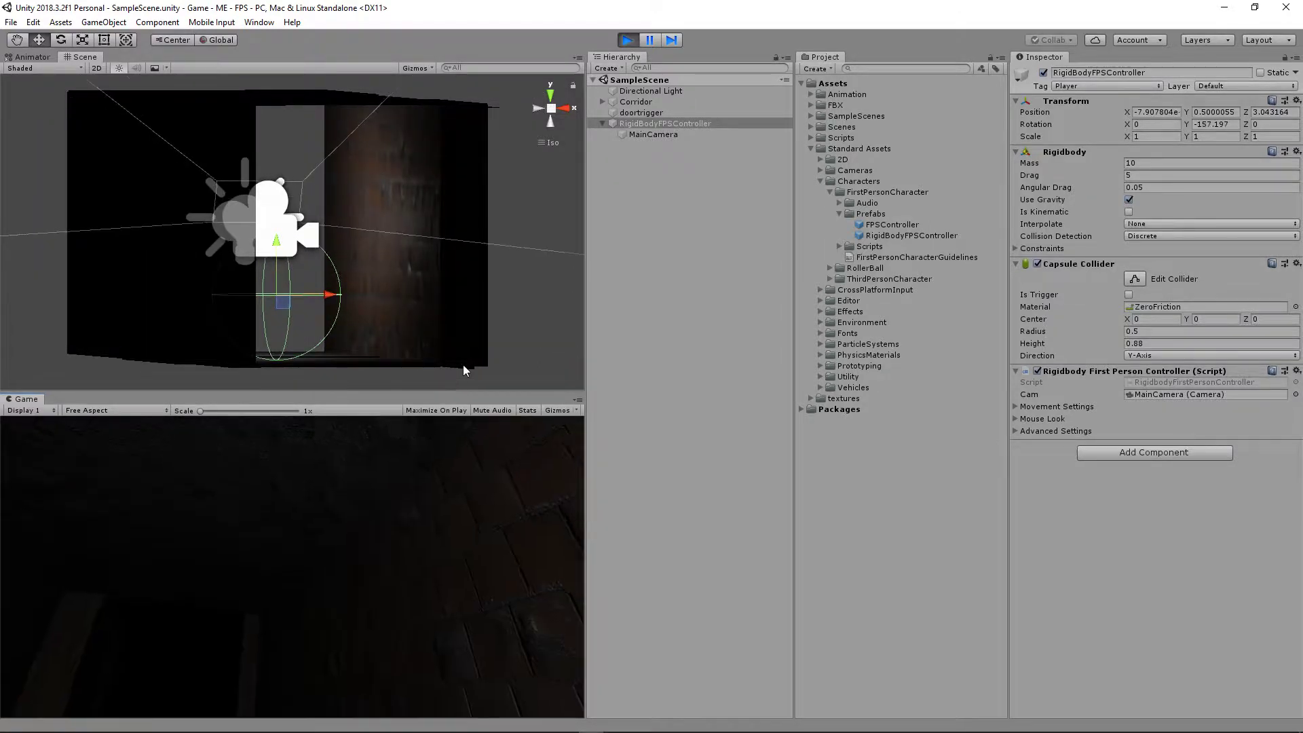
{"action": "left_click", "coordinate": [629, 40]}
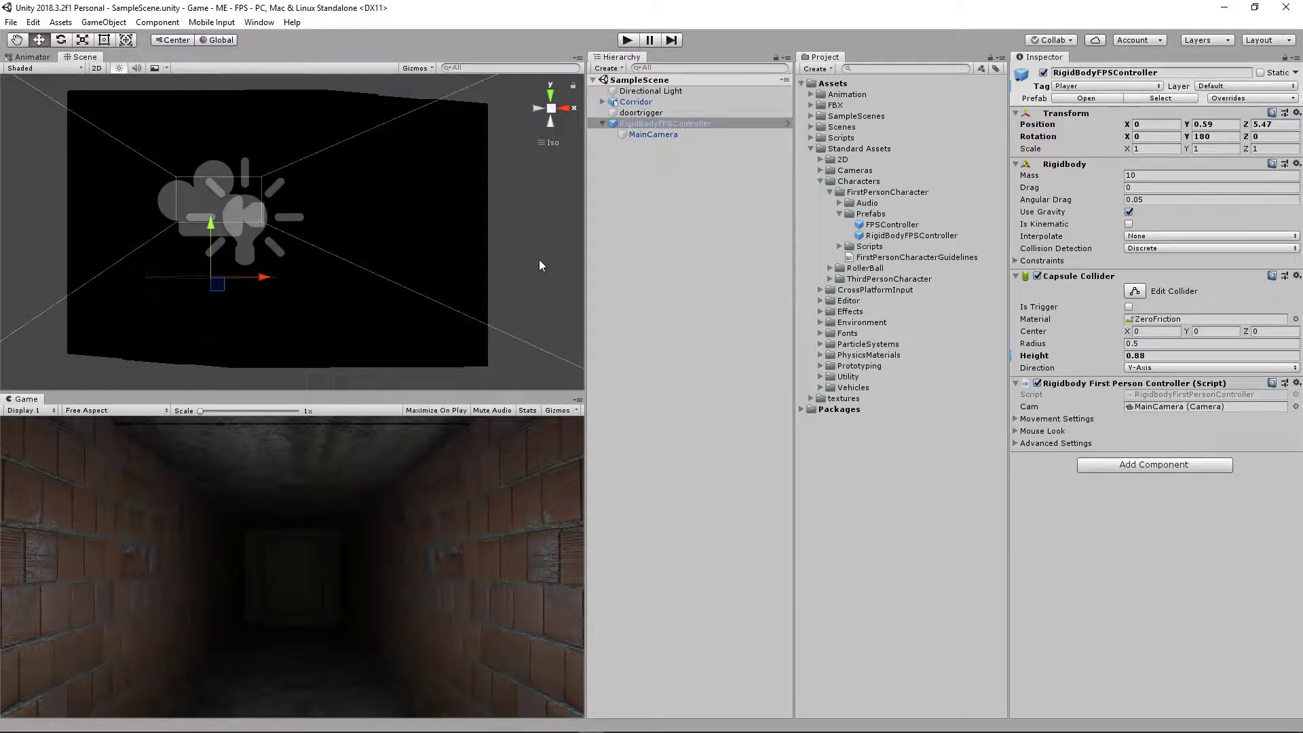
- Switch to Blender and display the Corridor.blend model in rendered shading
{"action": "mouse_move", "coordinate": [629, 730]}
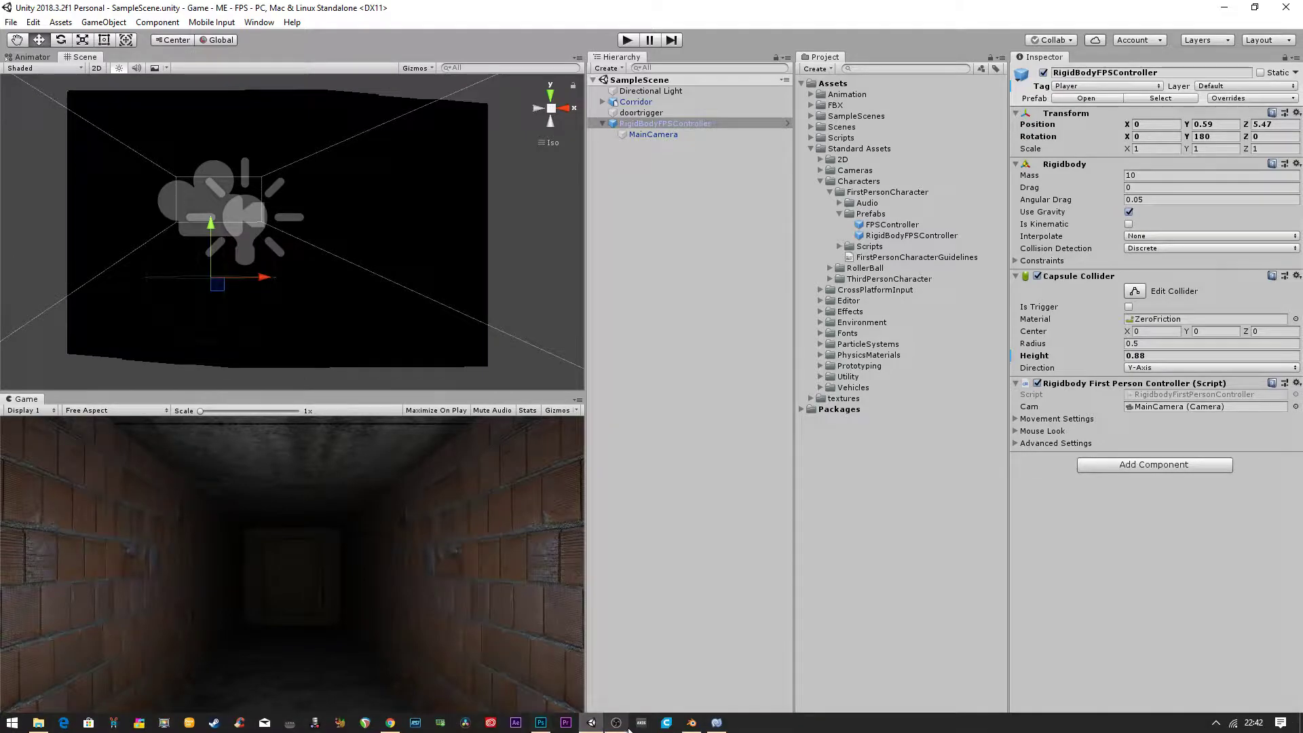
{"action": "left_click", "coordinate": [691, 722]}
{"action": "middle_click_drag", "start_coordinate": [401, 466], "coordinate": [362, 464]}
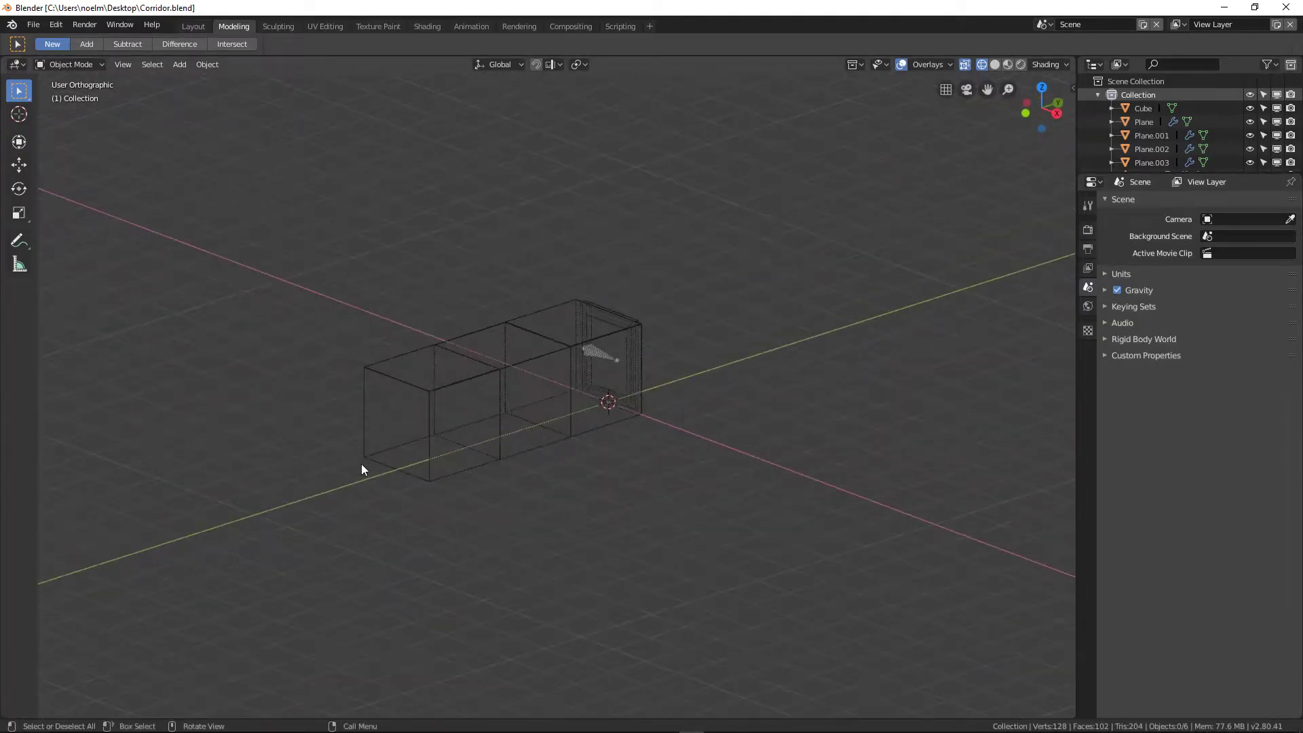
{"action": "scroll", "coordinate": [384, 494], "scroll_direction": "up", "scroll_amount": 3}
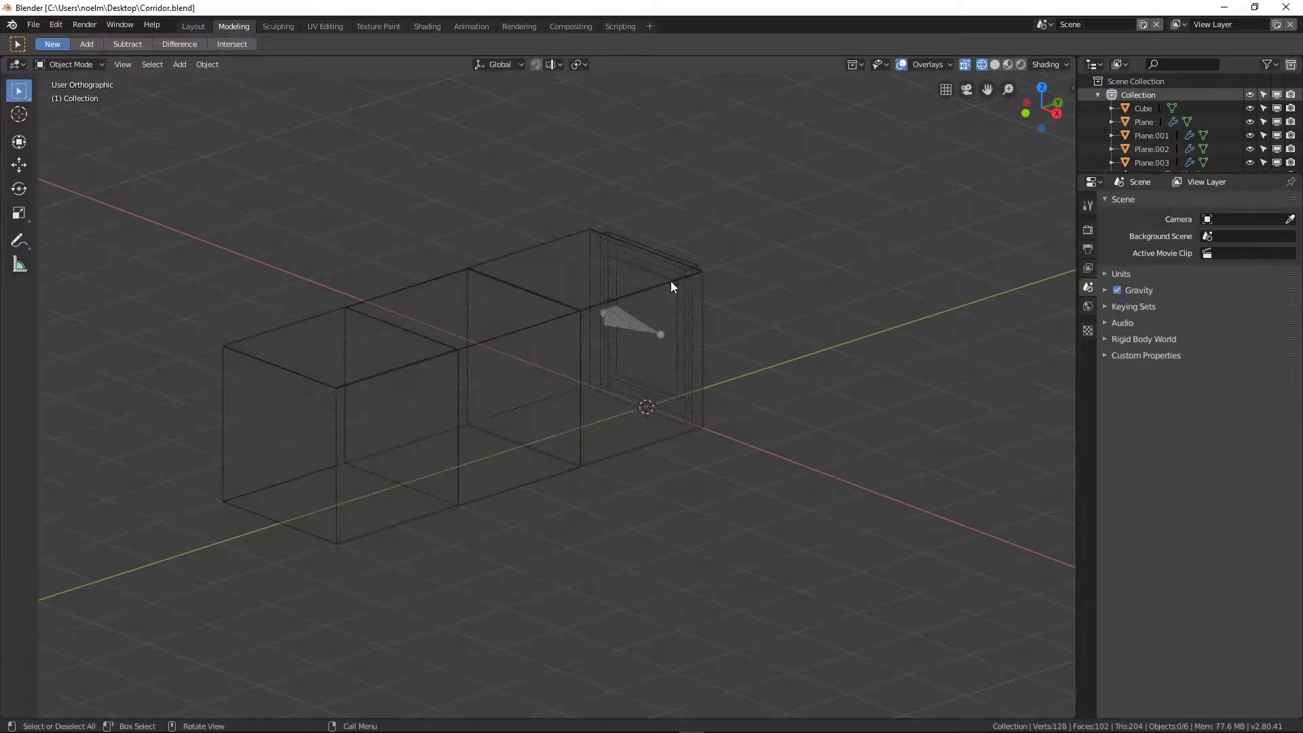
{"action": "left_click", "coordinate": [412, 361]}
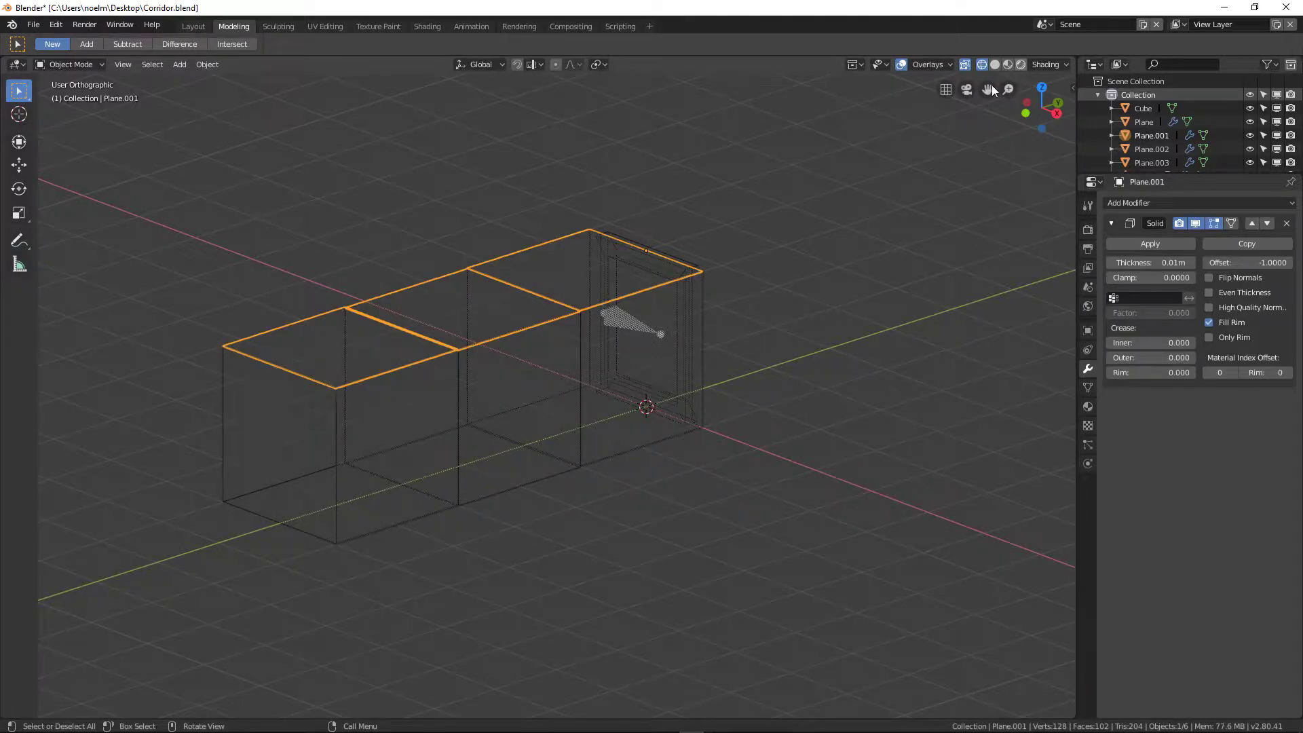
{"action": "key", "text": "shift+z"}
{"action": "middle_click_drag", "start_coordinate": [499, 352], "coordinate": [531, 324]}
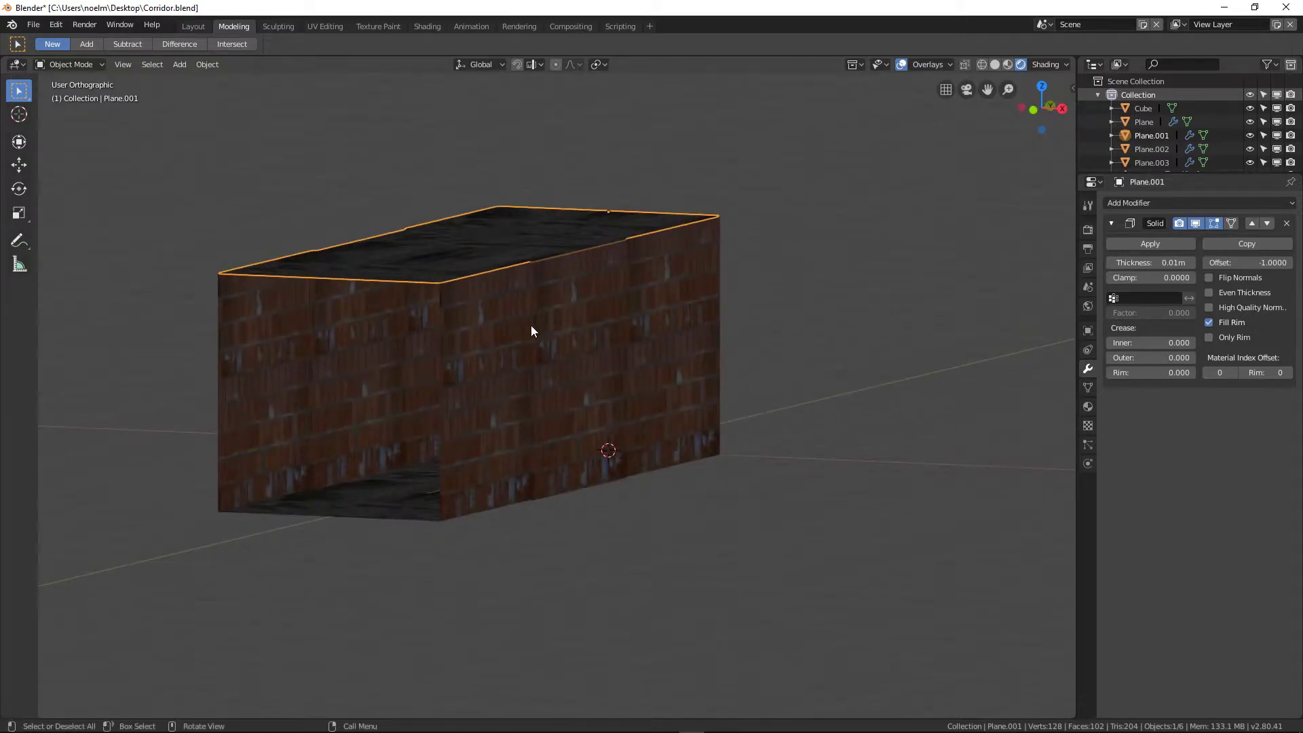
- Examine the corridor's separate parts and their textures: the brick walls, ceiling, floor and wooden door
{"action": "left_click", "coordinate": [531, 324]}
{"action": "left_click", "coordinate": [330, 354]}
{"action": "left_click", "coordinate": [378, 279]}
{"action": "left_click", "coordinate": [346, 518]}
{"action": "middle_click_drag", "start_coordinate": [346, 517], "coordinate": [454, 518]}
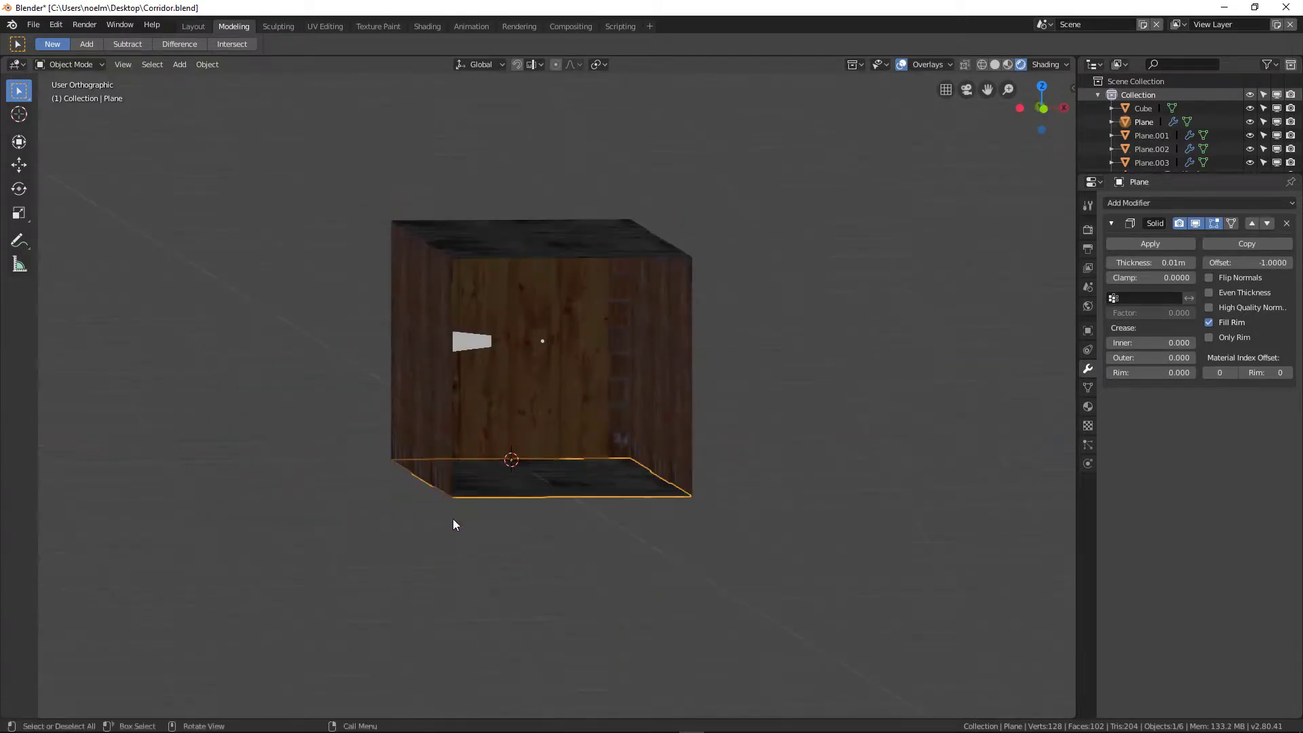
{"action": "left_click", "coordinate": [514, 397]}
{"action": "scroll", "coordinate": [514, 397], "scroll_direction": "down", "scroll_amount": 2}
{"action": "middle_click_drag", "start_coordinate": [514, 394], "coordinate": [526, 482]}
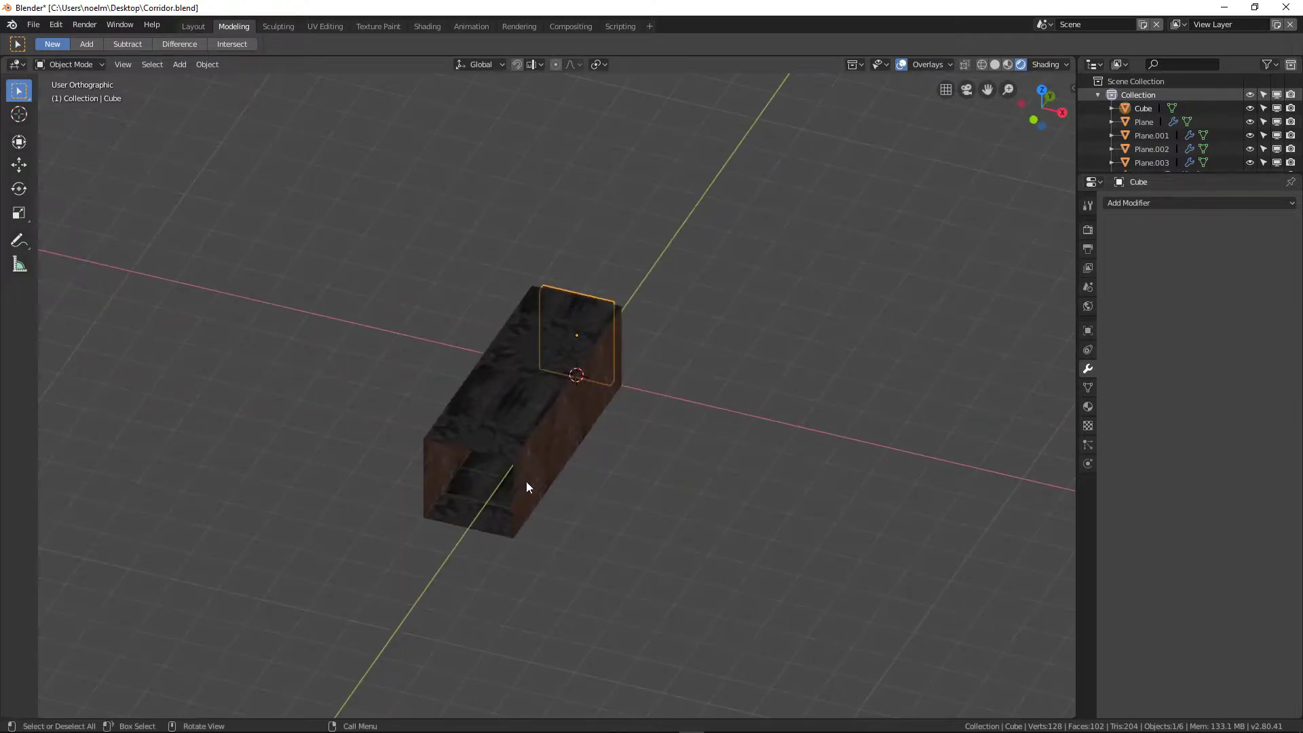
{"action": "scroll", "coordinate": [533, 468], "scroll_direction": "up", "scroll_amount": 5}
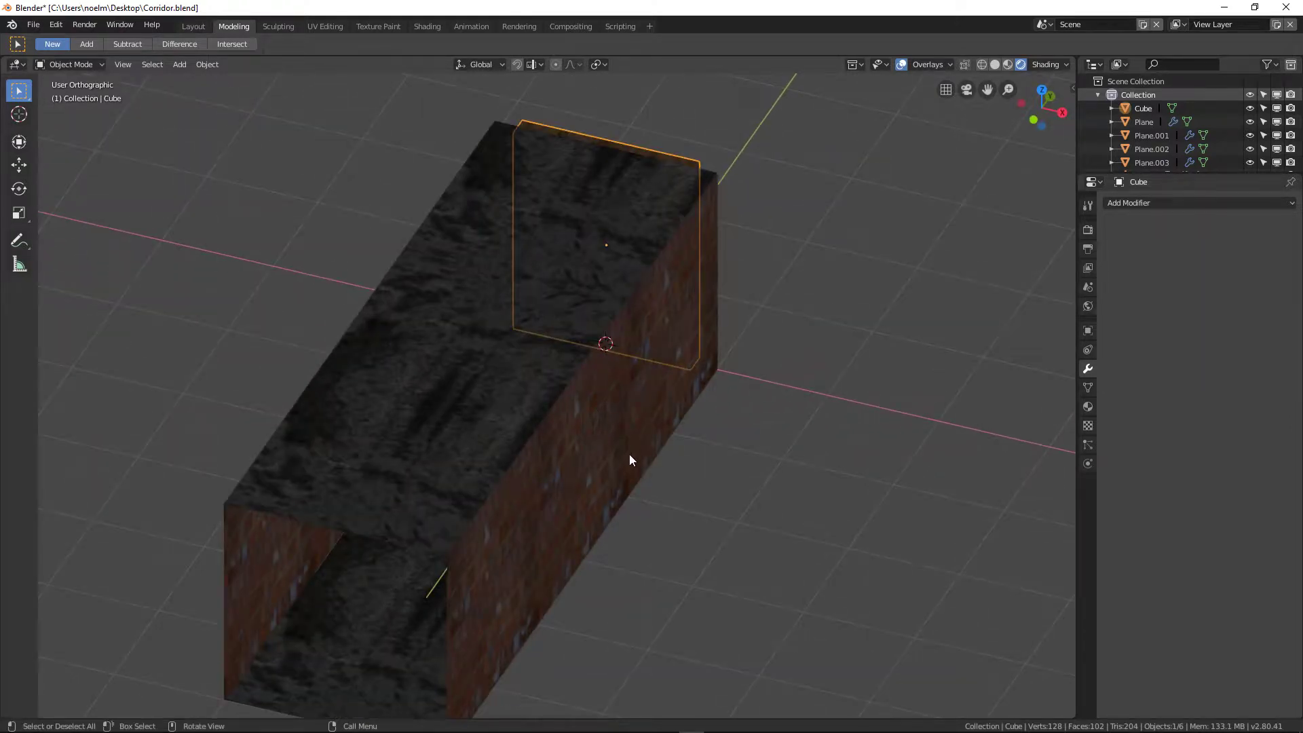
- In top view, deselect everything and place the 3D cursor in the empty space beside the corridor's door end
{"action": "key", "text": "KP_7"}
{"action": "scroll", "coordinate": [783, 389], "scroll_direction": "down", "scroll_amount": 3}
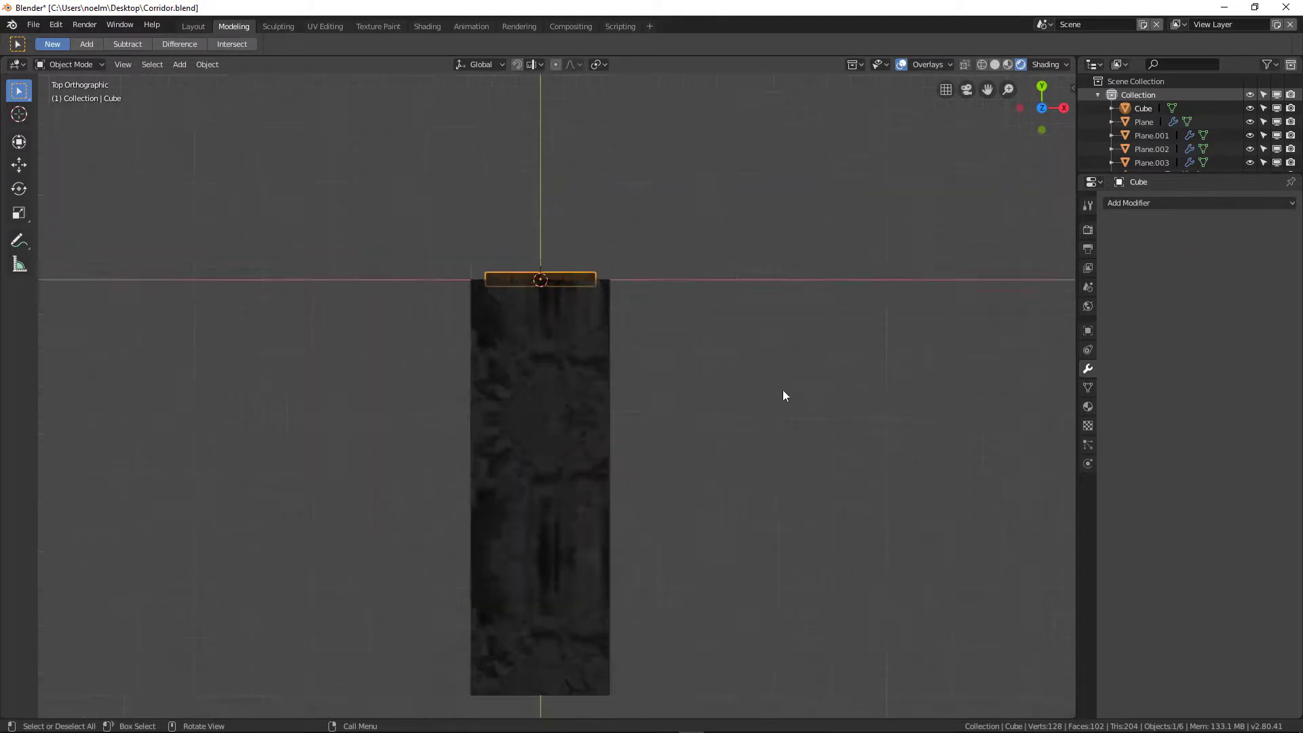
{"action": "left_click", "coordinate": [743, 368]}
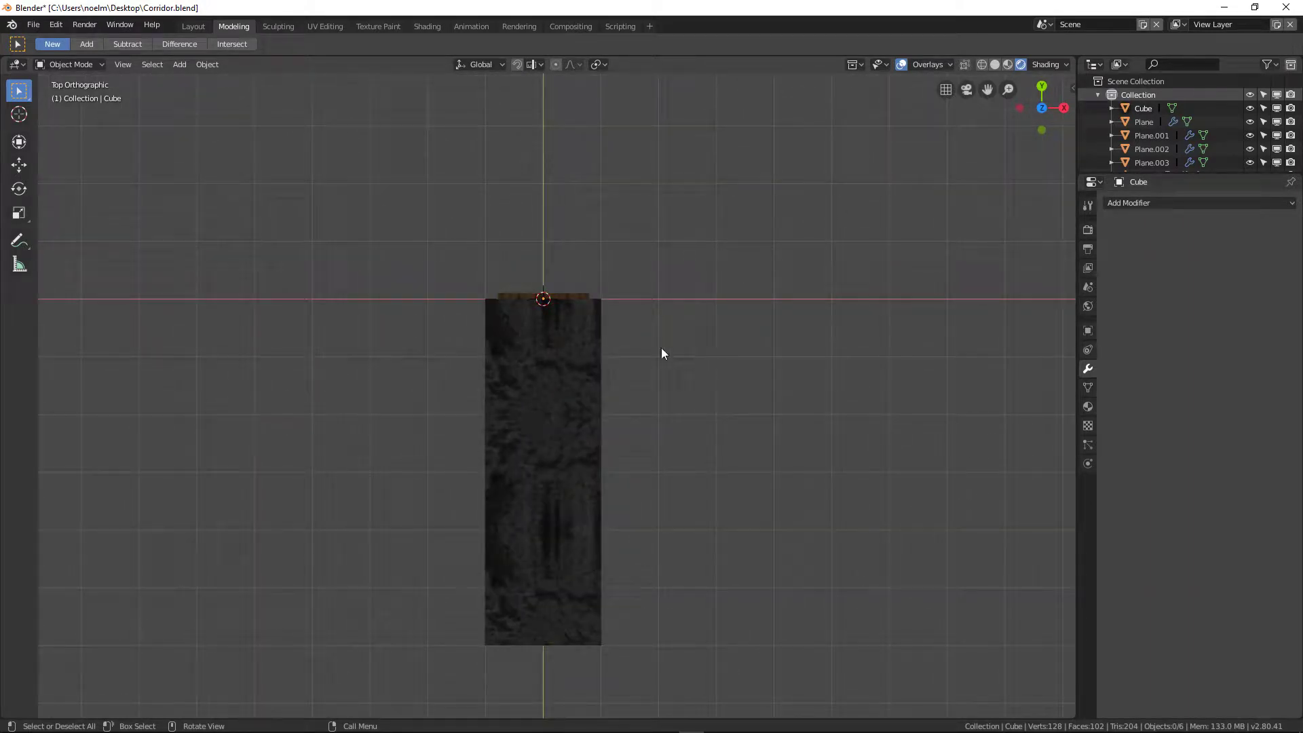
{"action": "left_click", "coordinate": [19, 115]}
{"action": "left_click_drag", "start_coordinate": [634, 294], "coordinate": [719, 352]}
{"action": "left_click", "coordinate": [19, 91]}
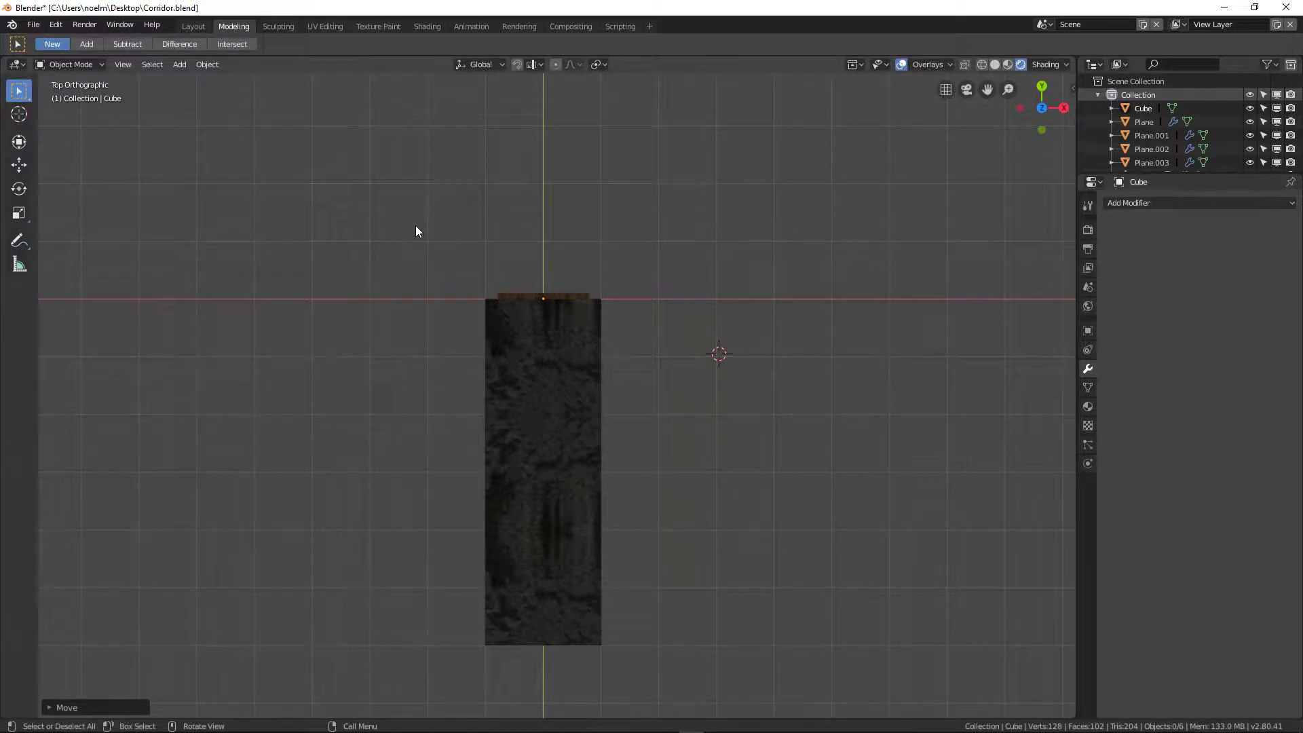
- Add a mesh plane at the 3D cursor
{"action": "key", "text": "shift+a"}
{"action": "mouse_move", "coordinate": [666, 292]}
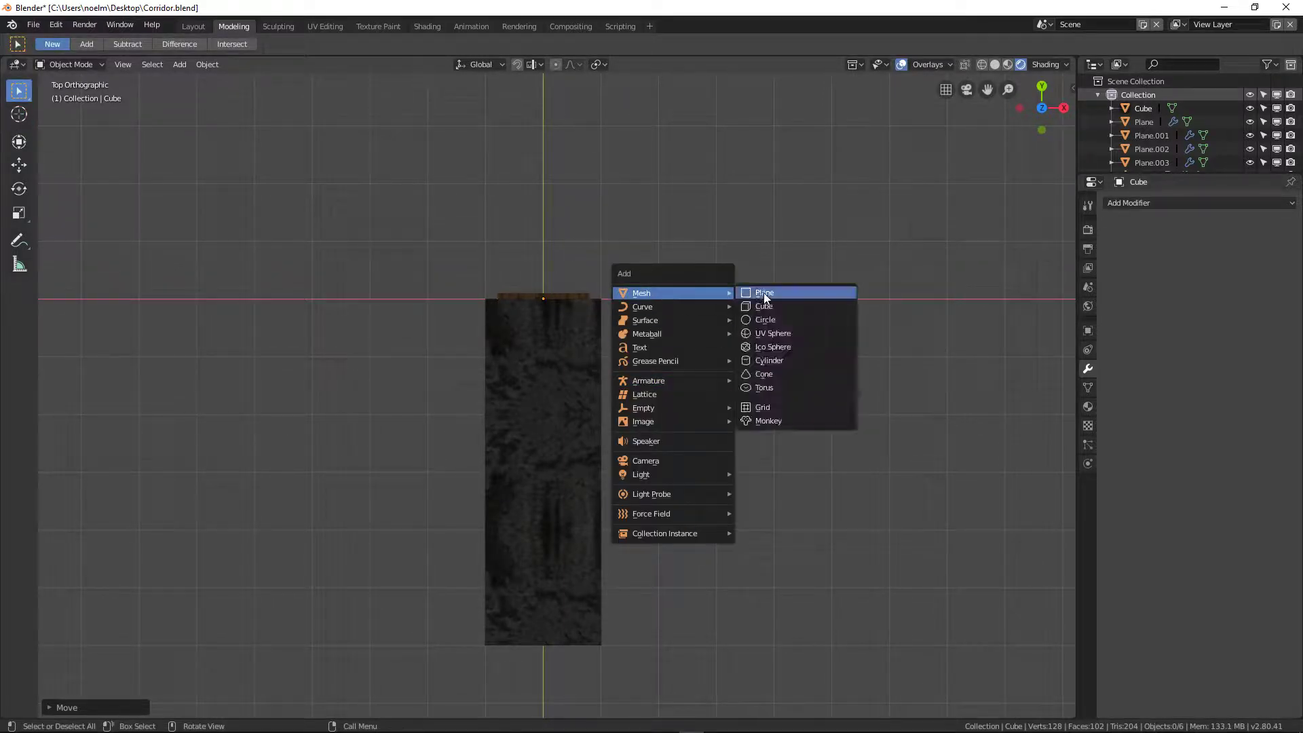
{"action": "left_click", "coordinate": [763, 292]}
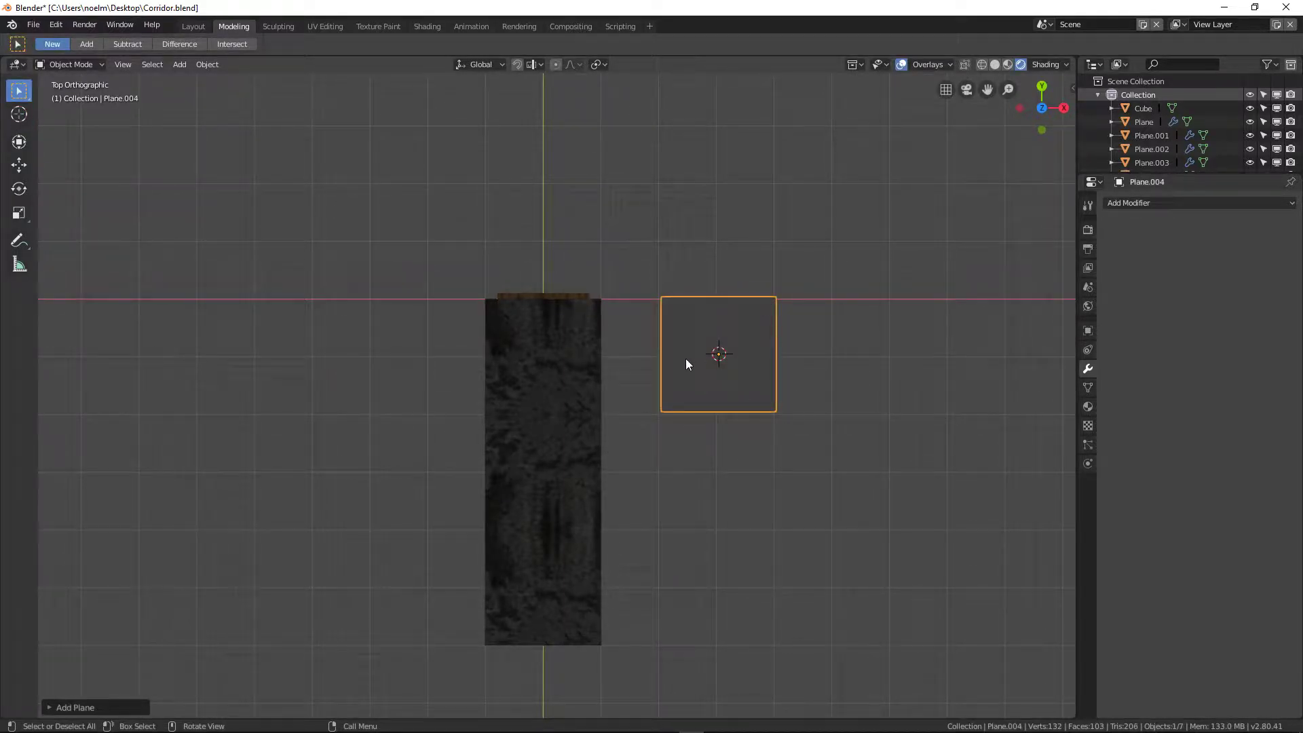
- Unwrap the new plane's face in Edit Mode and switch to vertex selection
{"action": "key", "text": "Tab"}
{"action": "key", "text": "u"}
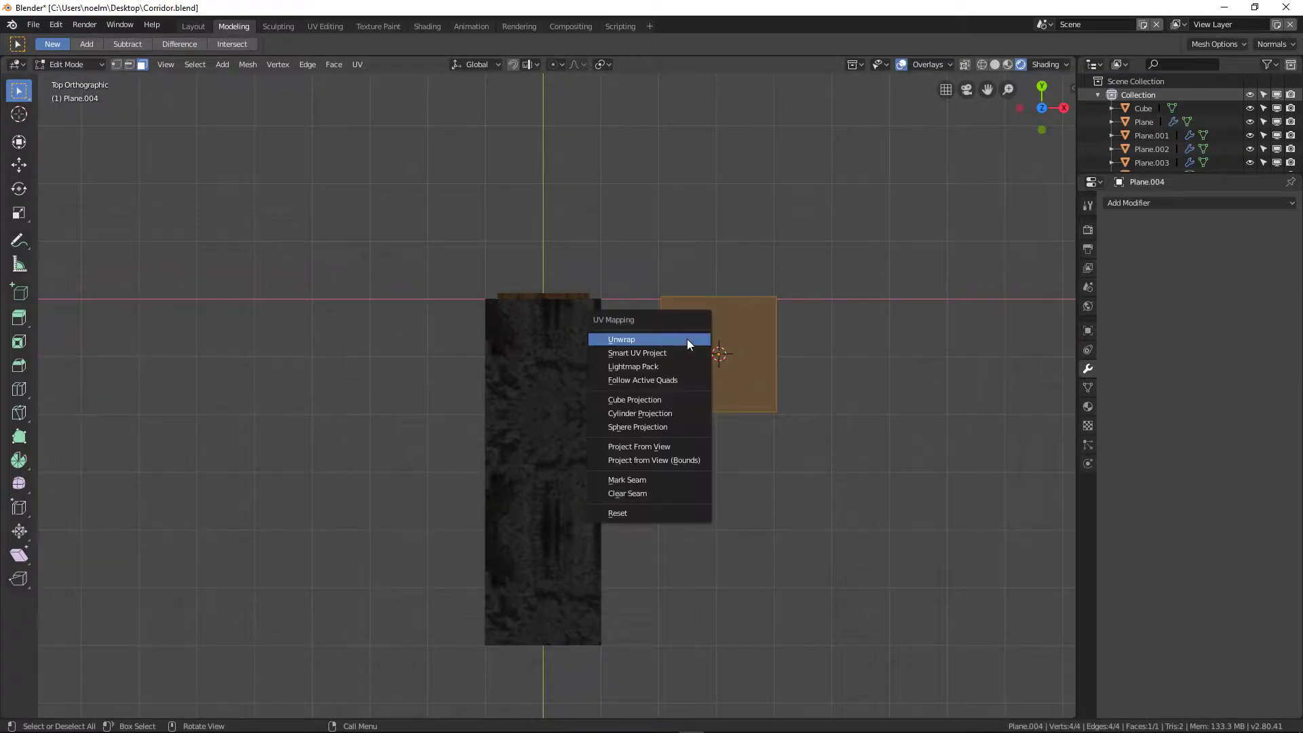
{"action": "left_click", "coordinate": [686, 339]}
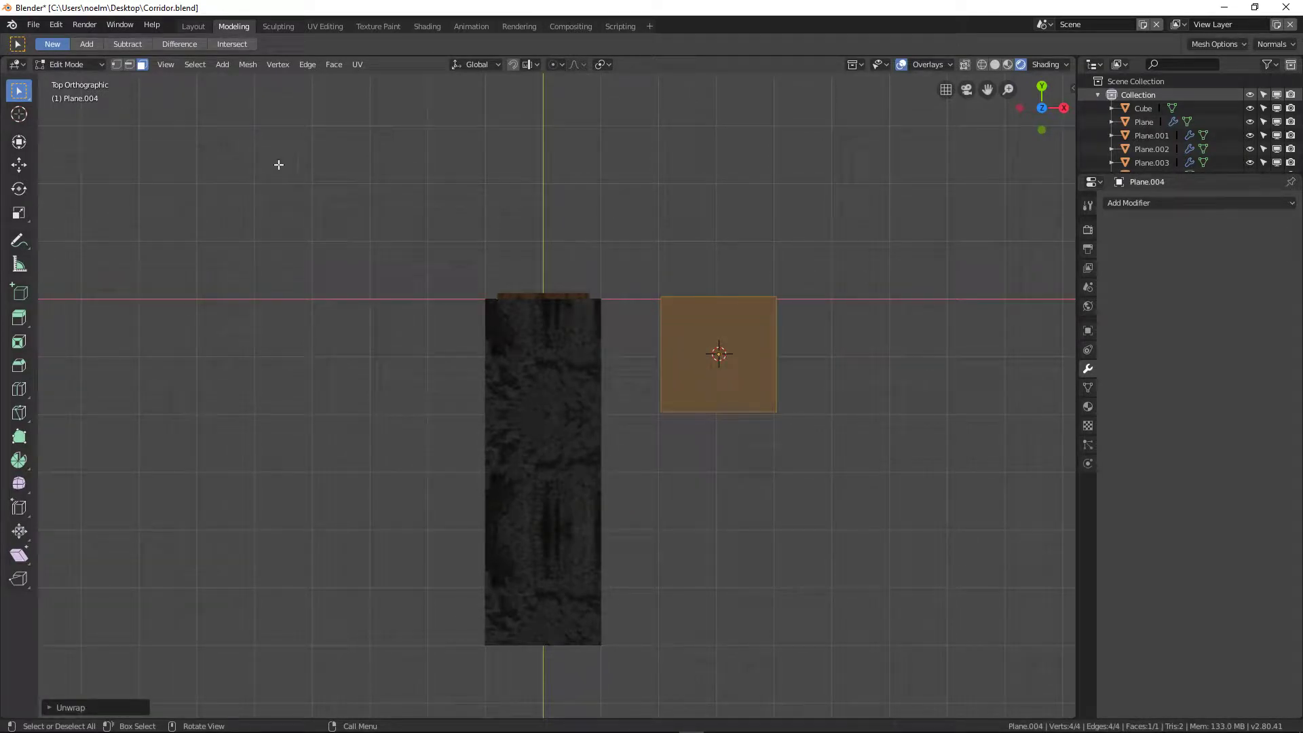
{"action": "left_click", "coordinate": [116, 64]}
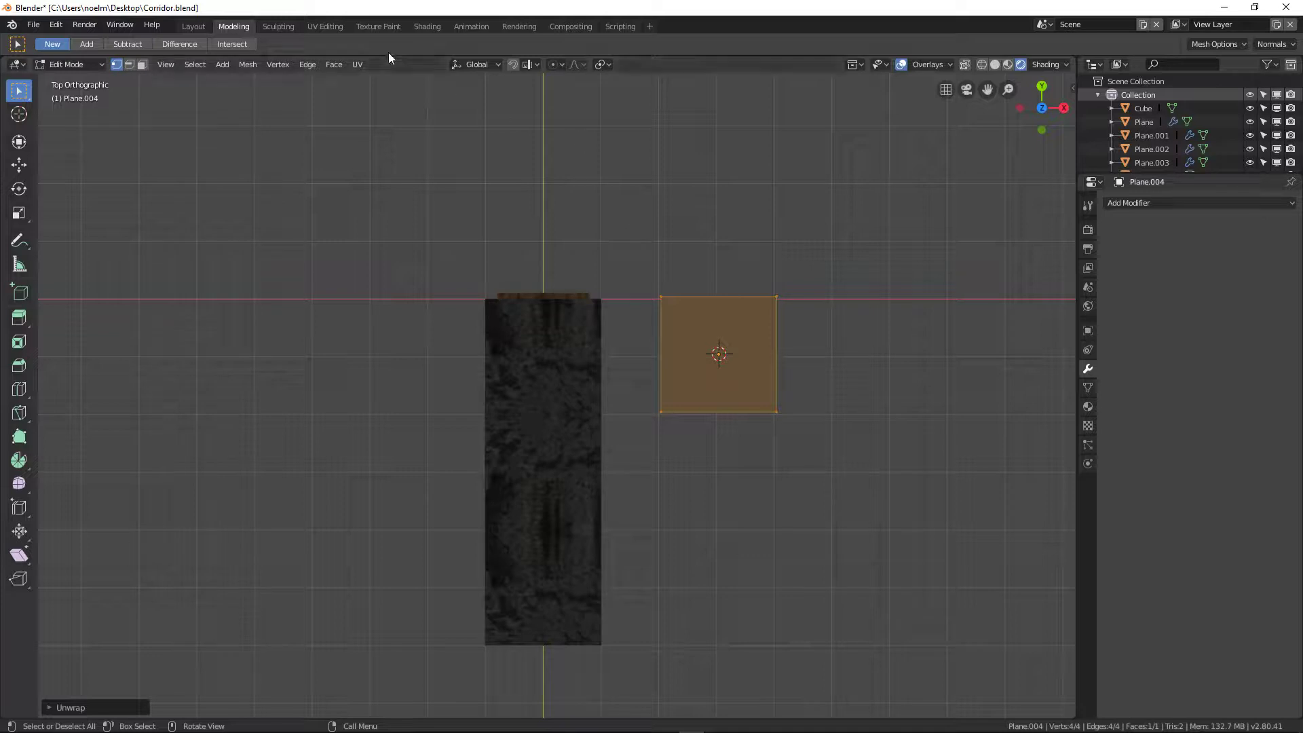
- Open the Shading workspace and show the new plane up close in rendered shading
{"action": "left_click", "coordinate": [427, 27]}
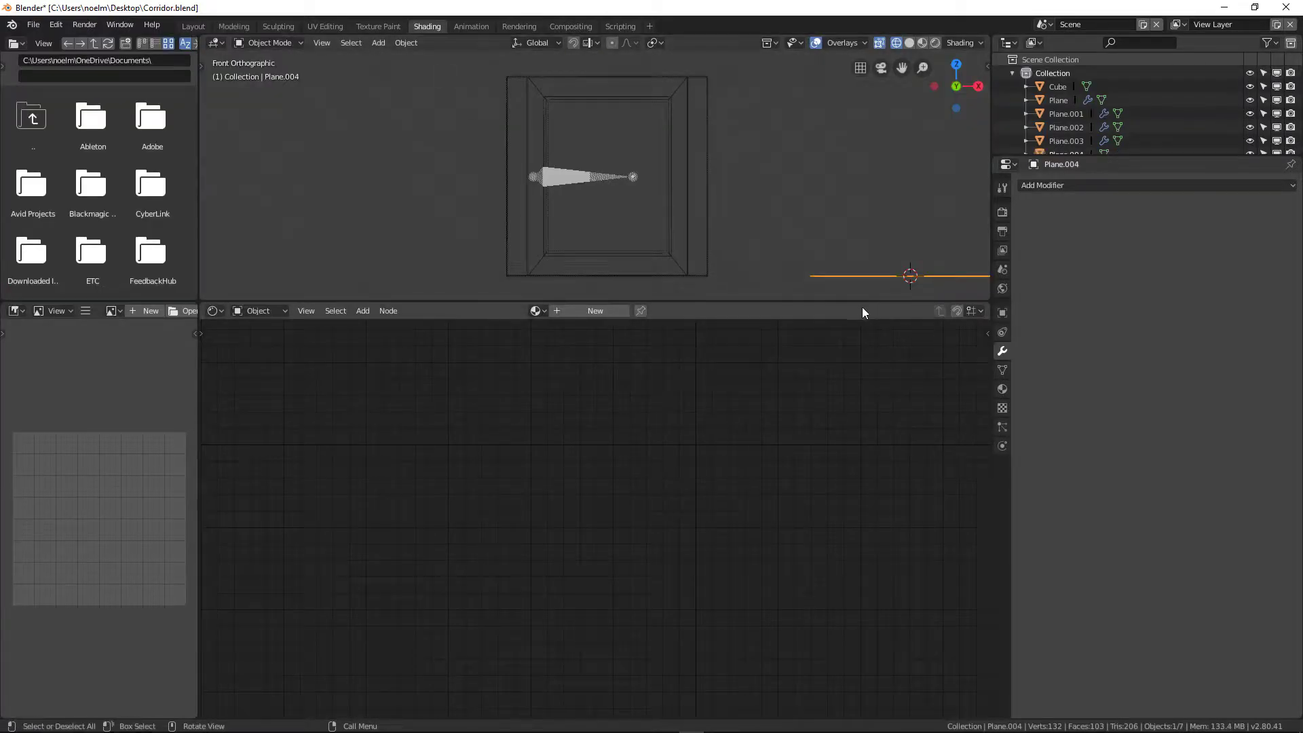
{"action": "left_click", "coordinate": [935, 42]}
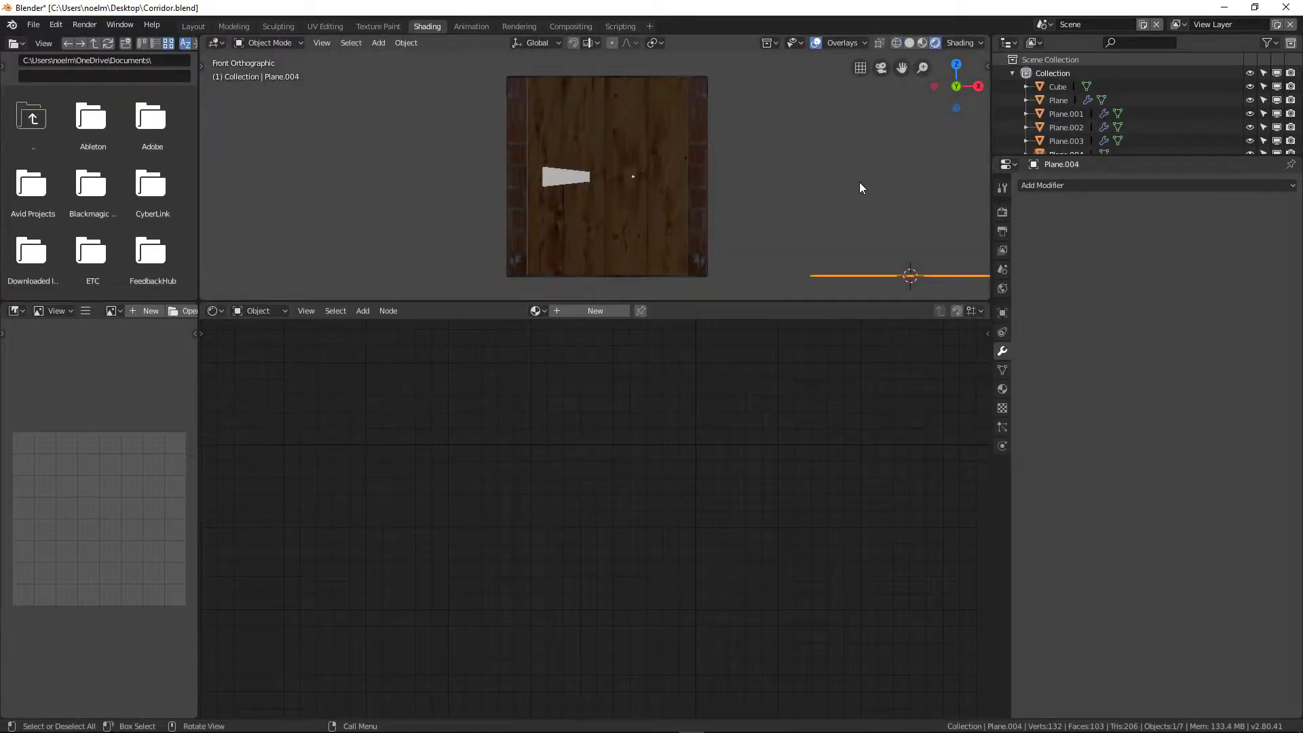
{"action": "mouse_move", "coordinate": [859, 182]}
{"action": "middle_mouse_down"}
{"action": "mouse_move", "coordinate": [802, 224]}
{"action": "mouse_move", "coordinate": [647, 201]}
{"action": "mouse_move", "coordinate": [694, 247]}
{"action": "mouse_move", "coordinate": [765, 279]}
{"action": "mouse_move", "coordinate": [742, 213]}
{"action": "mouse_move", "coordinate": [698, 180]}
{"action": "mouse_move", "coordinate": [637, 182]}
{"action": "middle_mouse_up"}
{"action": "scroll", "coordinate": [635, 182], "scroll_direction": "up", "scroll_amount": 3}
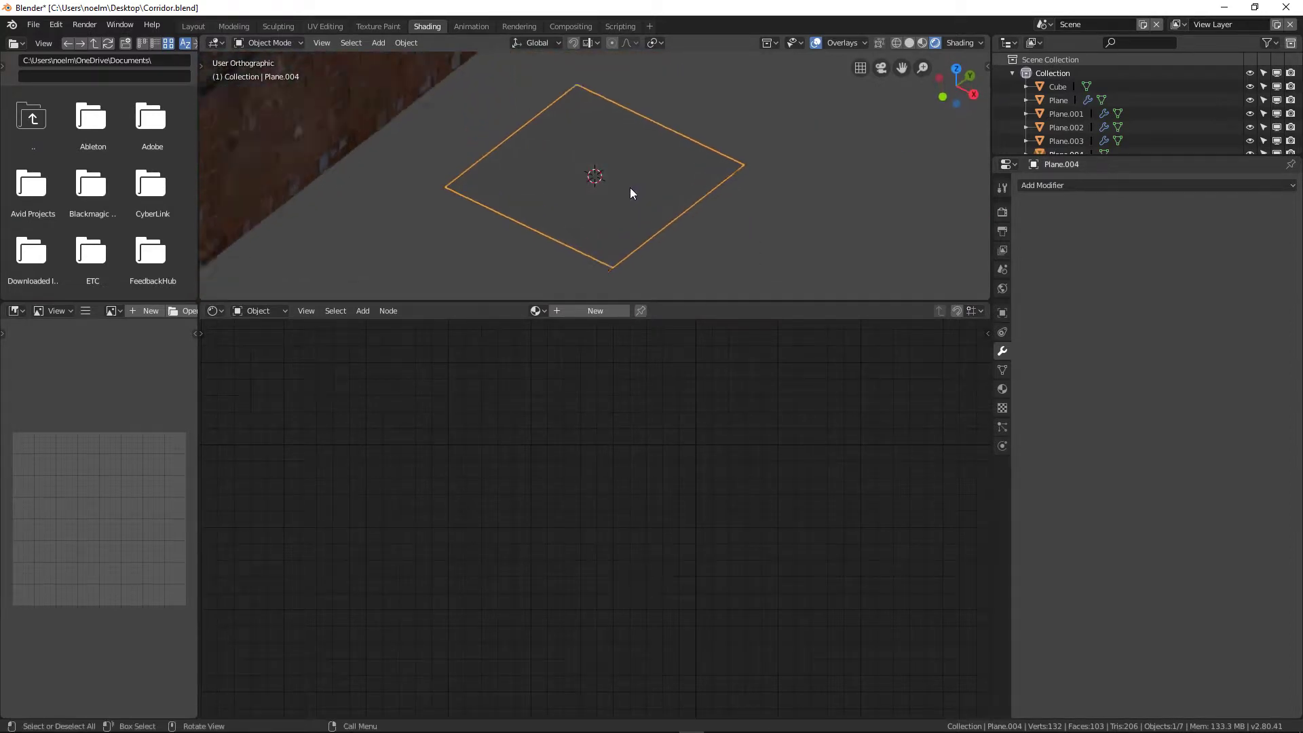
- Create a new material on the plane and name it test
{"action": "left_click", "coordinate": [1002, 388]}
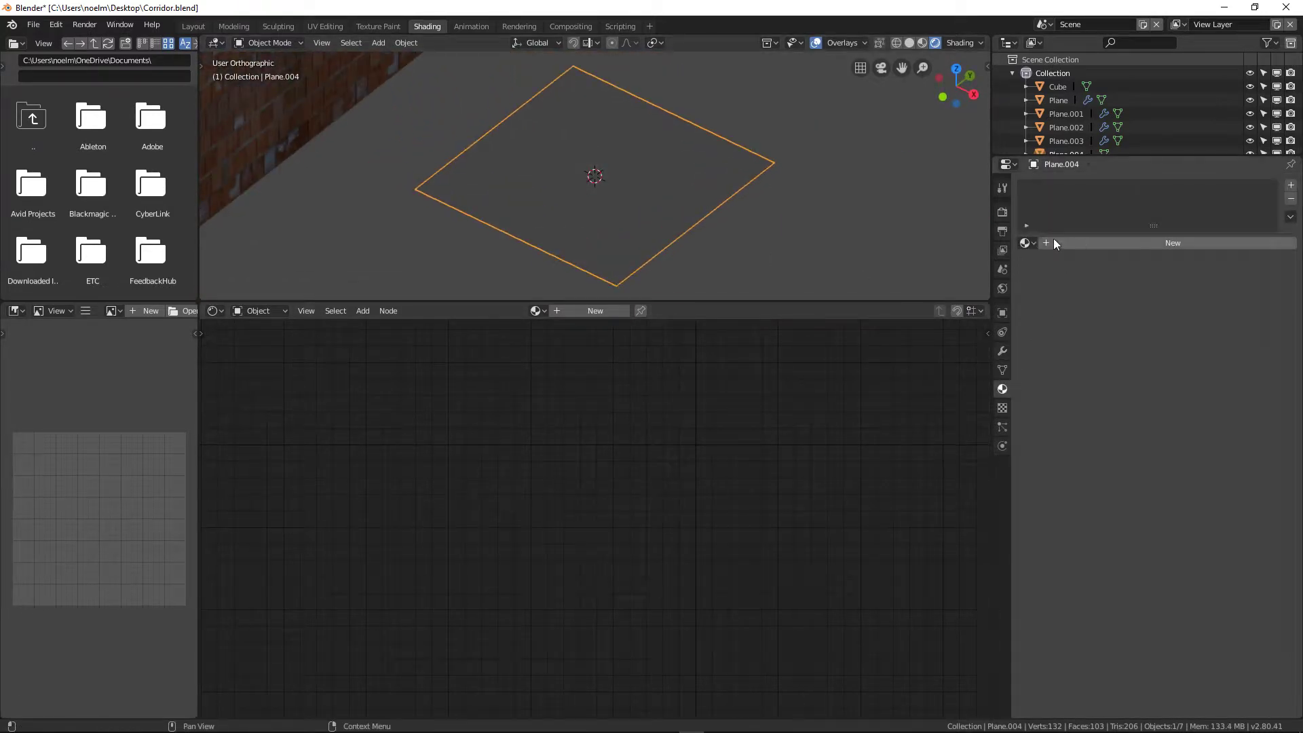
{"action": "left_click", "coordinate": [1100, 246]}
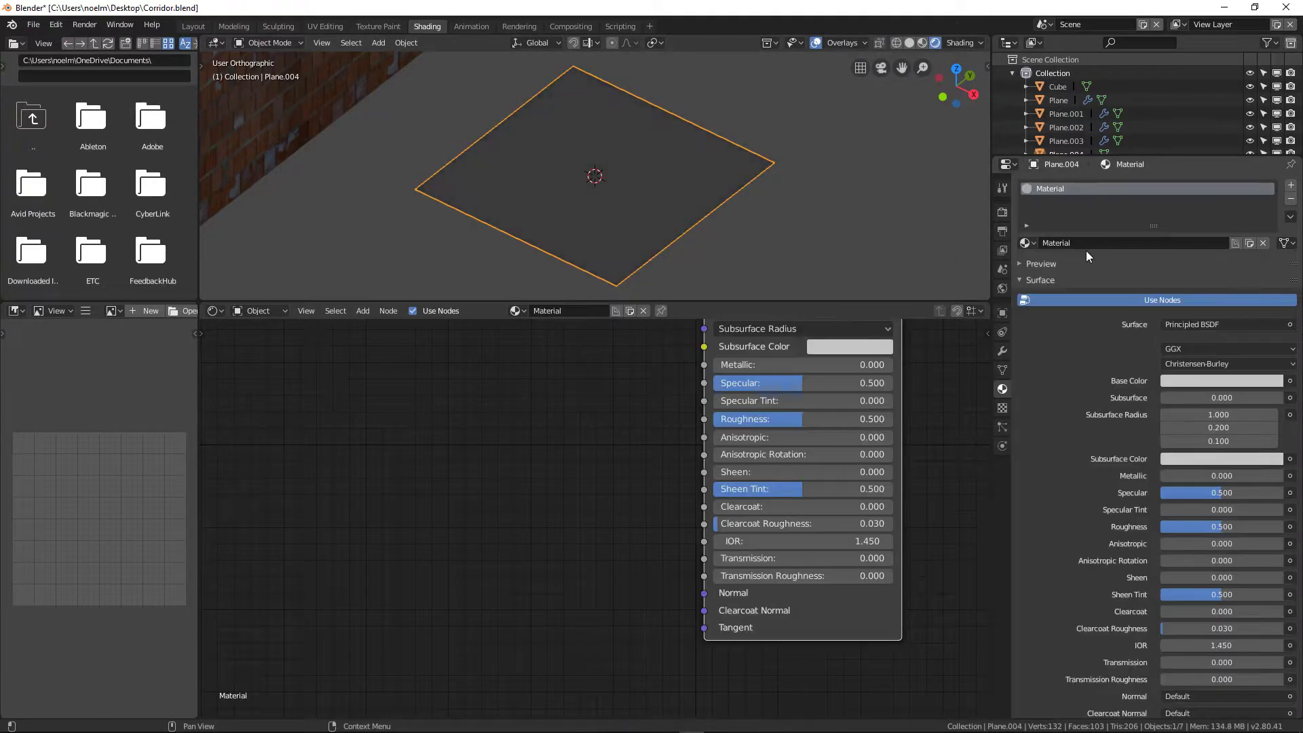
{"action": "left_click", "coordinate": [1080, 245]}
{"action": "type", "text": "test"}
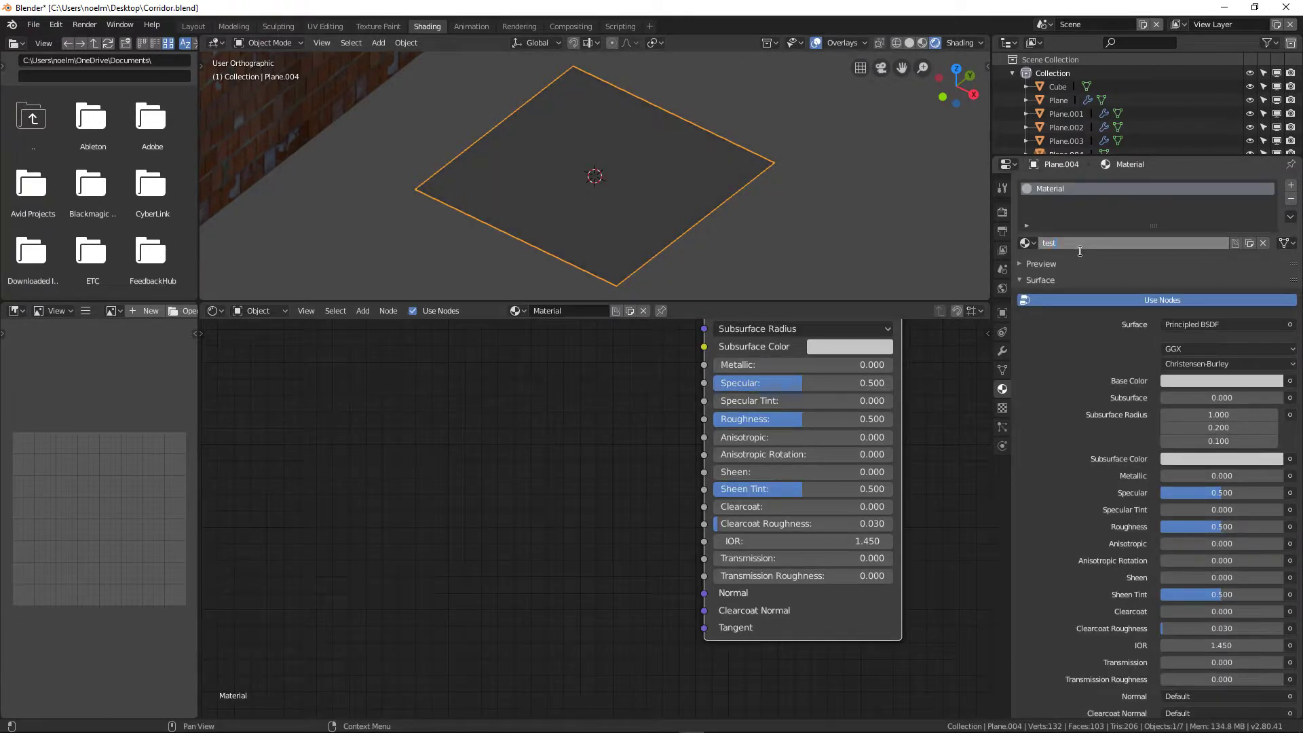
{"action": "key", "text": "Return"}
- Add an Image Texture node beside the Principled BSDF node of the test material
{"action": "middle_click_drag", "start_coordinate": [656, 397], "coordinate": [495, 553]}
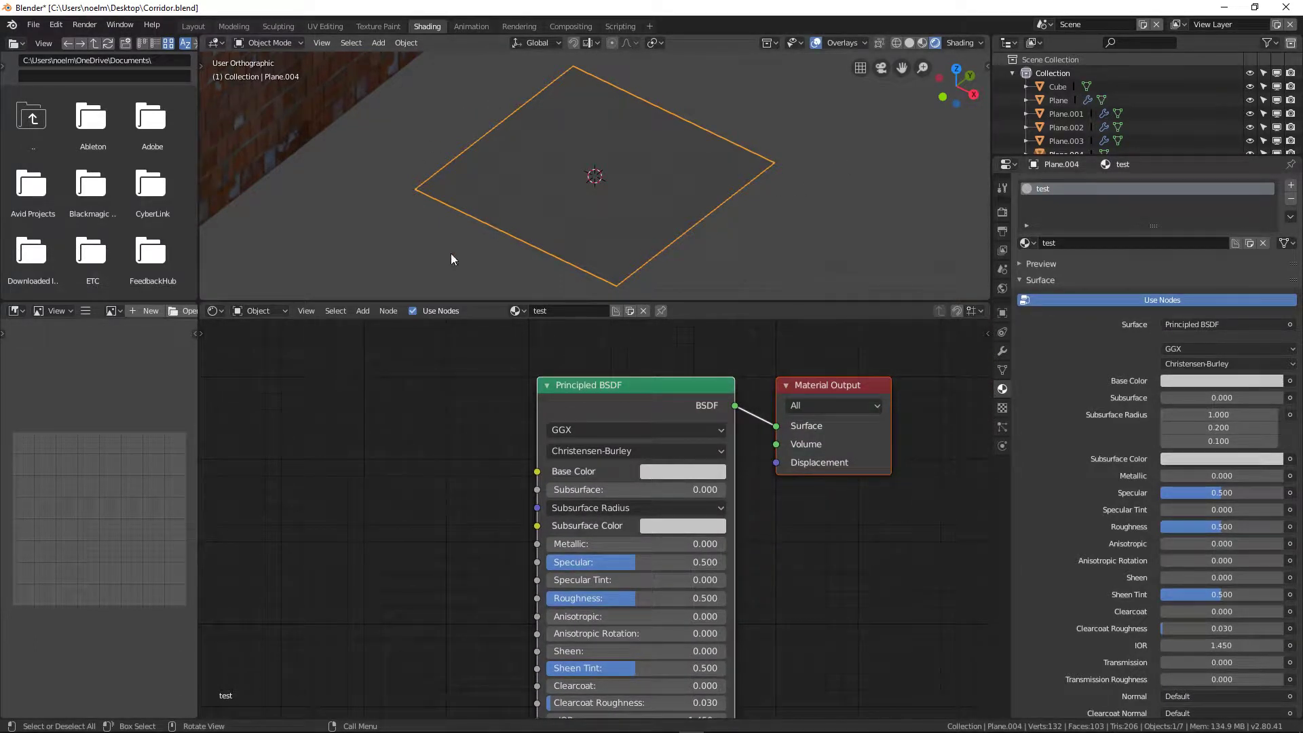
{"action": "key", "text": "shift+a"}
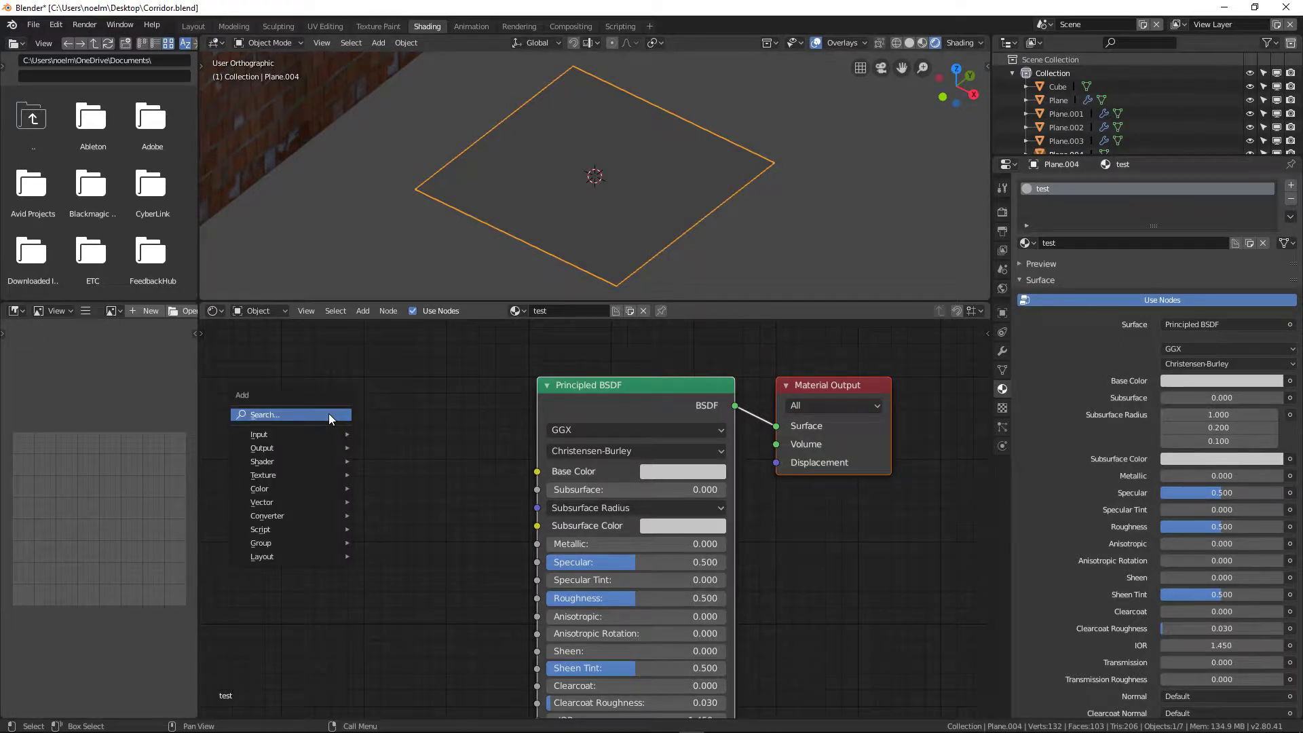
{"action": "mouse_move", "coordinate": [287, 477]}
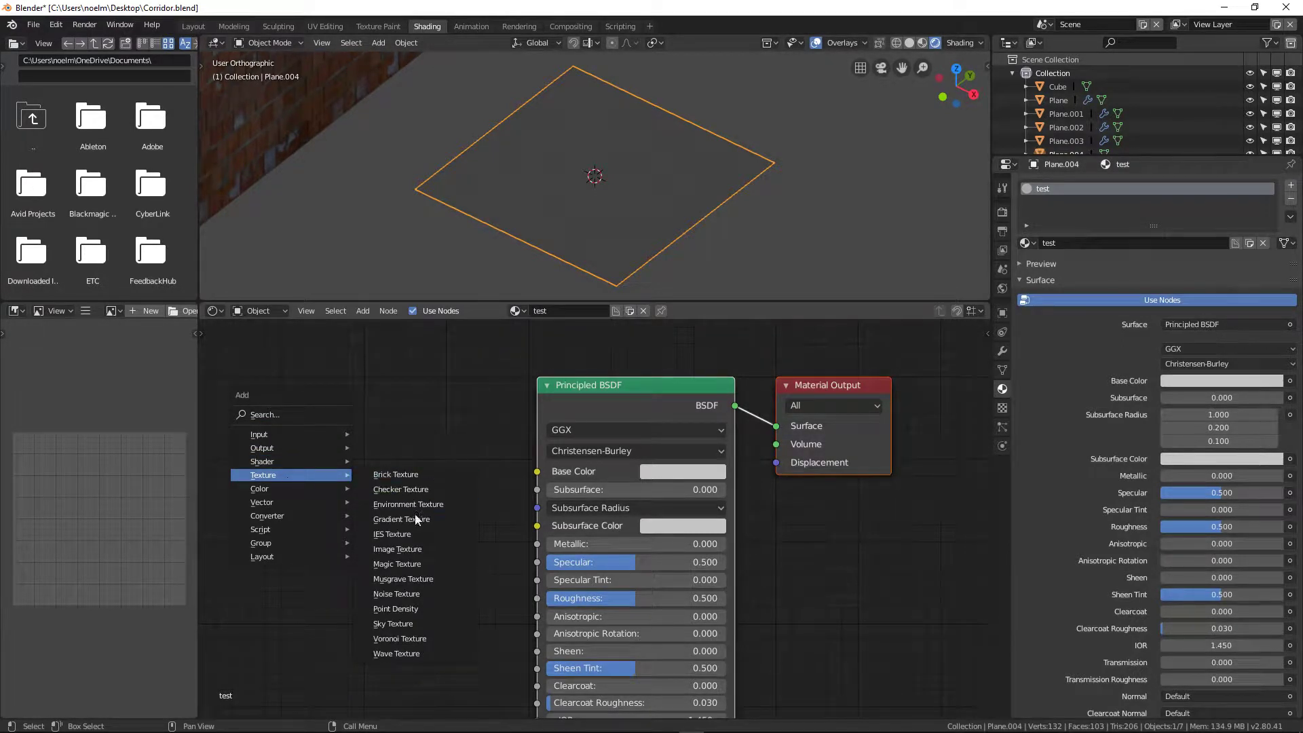
{"action": "left_click", "coordinate": [419, 548]}
{"action": "left_click", "coordinate": [391, 466]}
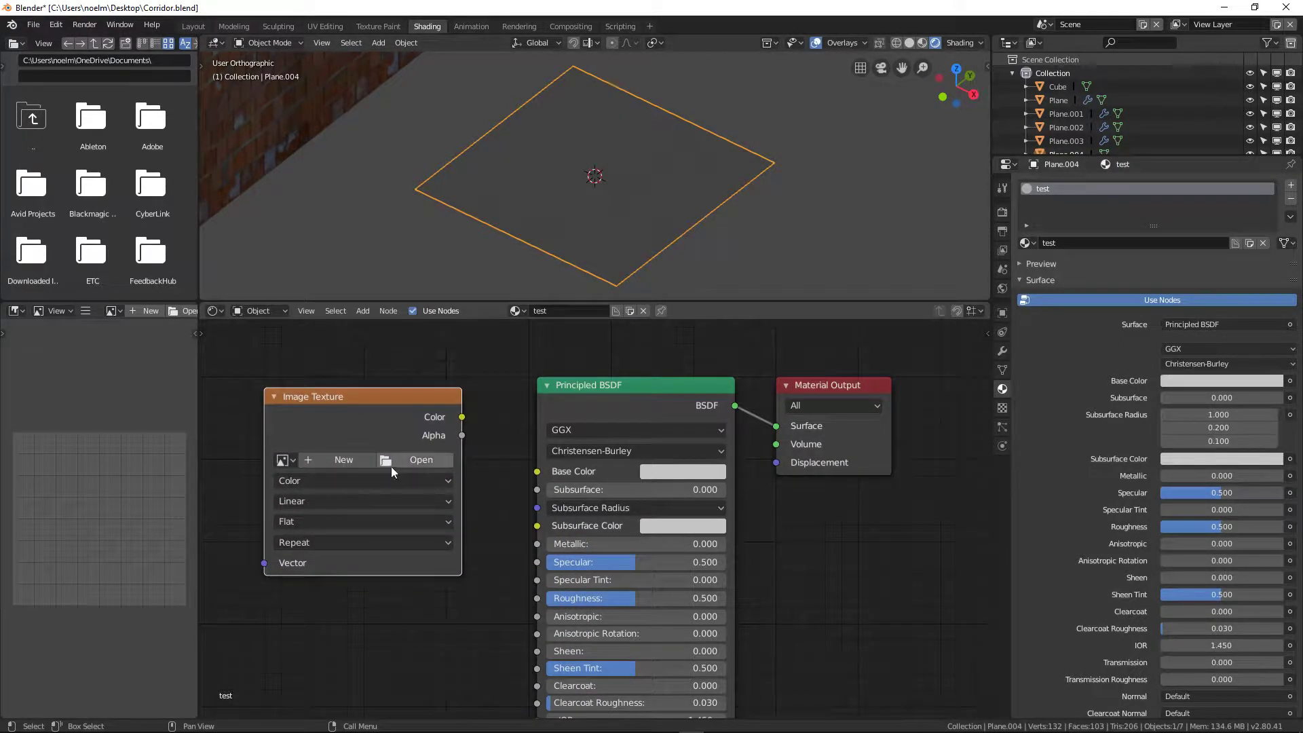
- Load 35_dirty bricks texture-seamless.jpg into the Image Texture node, connect its Color output to Base Color and collapse the node
{"action": "left_click", "coordinate": [410, 462]}
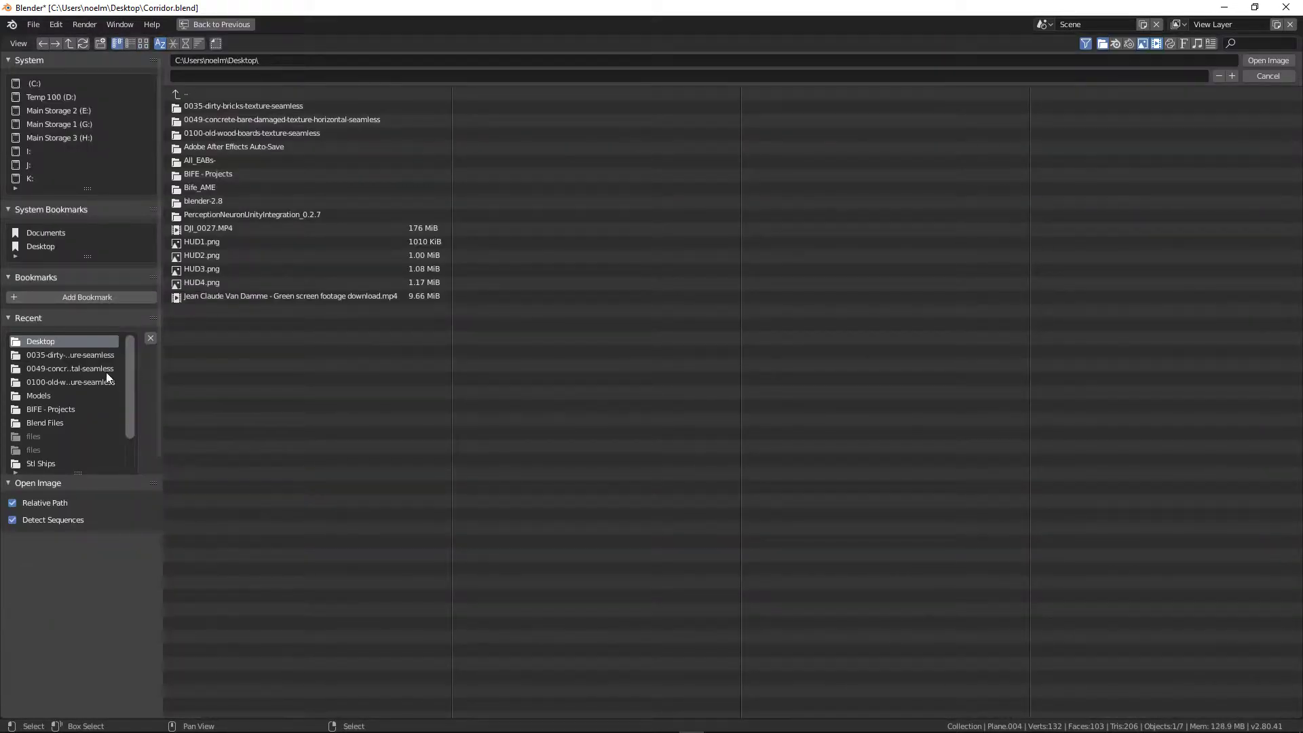
{"action": "left_click", "coordinate": [80, 359]}
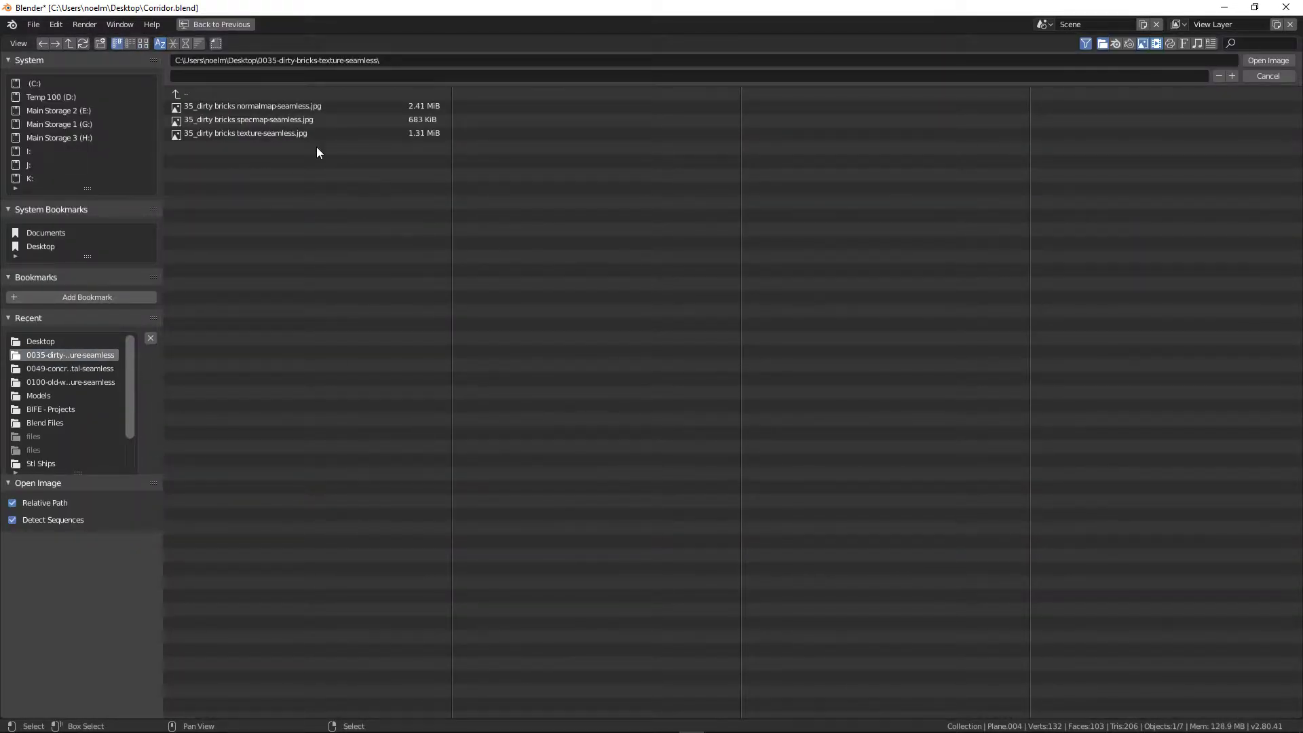
{"action": "left_click", "coordinate": [237, 134]}
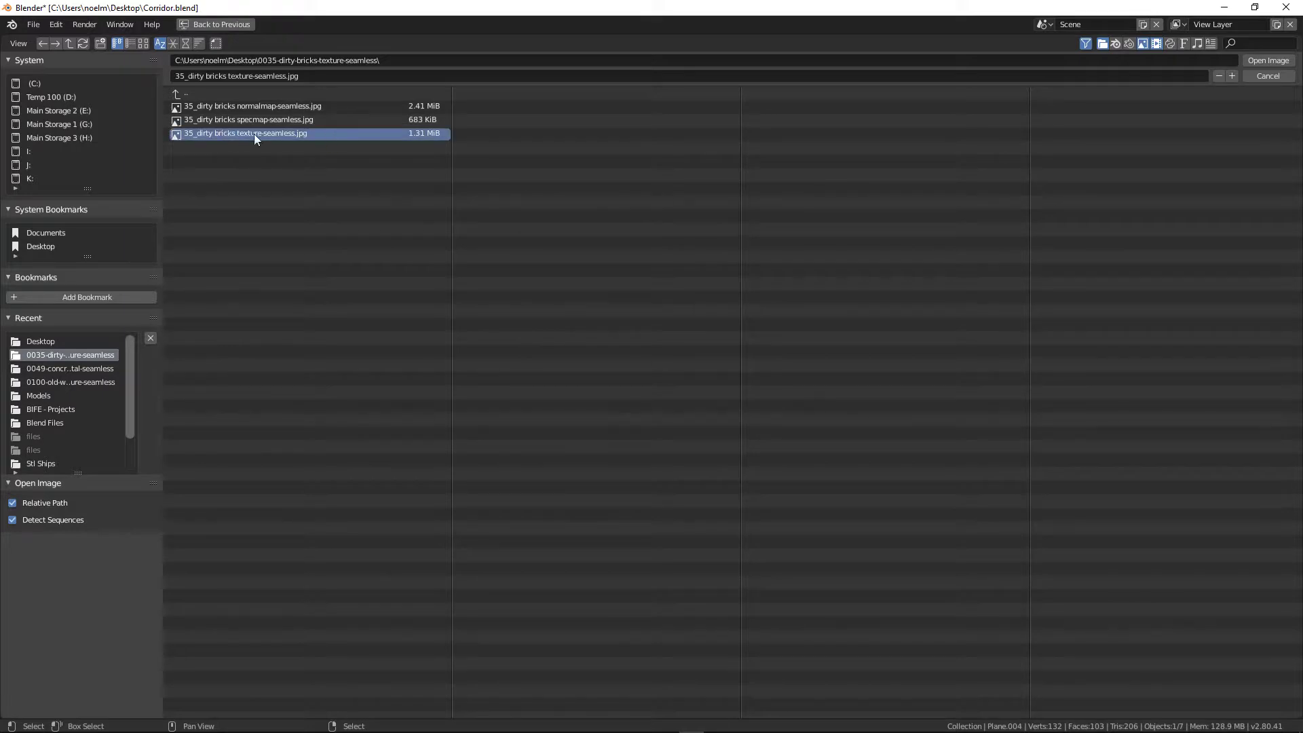
{"action": "left_click", "coordinate": [1267, 60]}
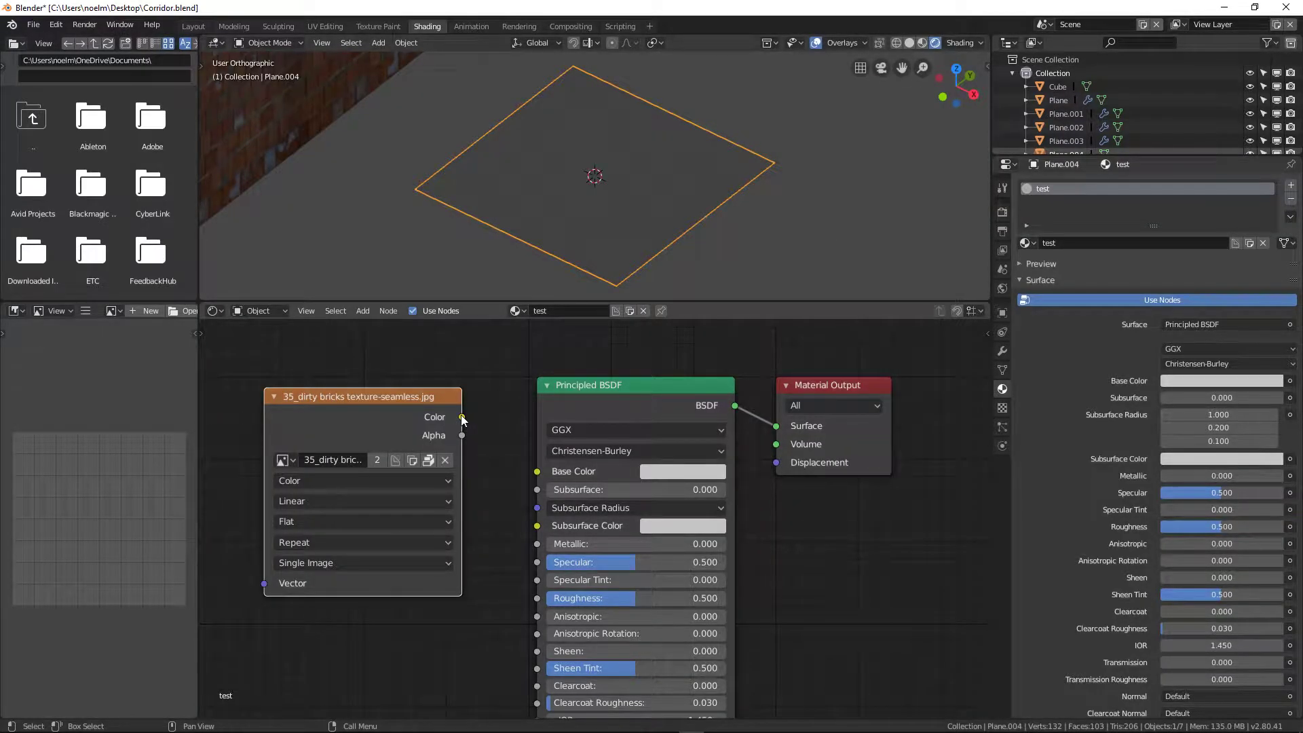
{"action": "left_click_drag", "start_coordinate": [462, 417], "coordinate": [542, 475]}
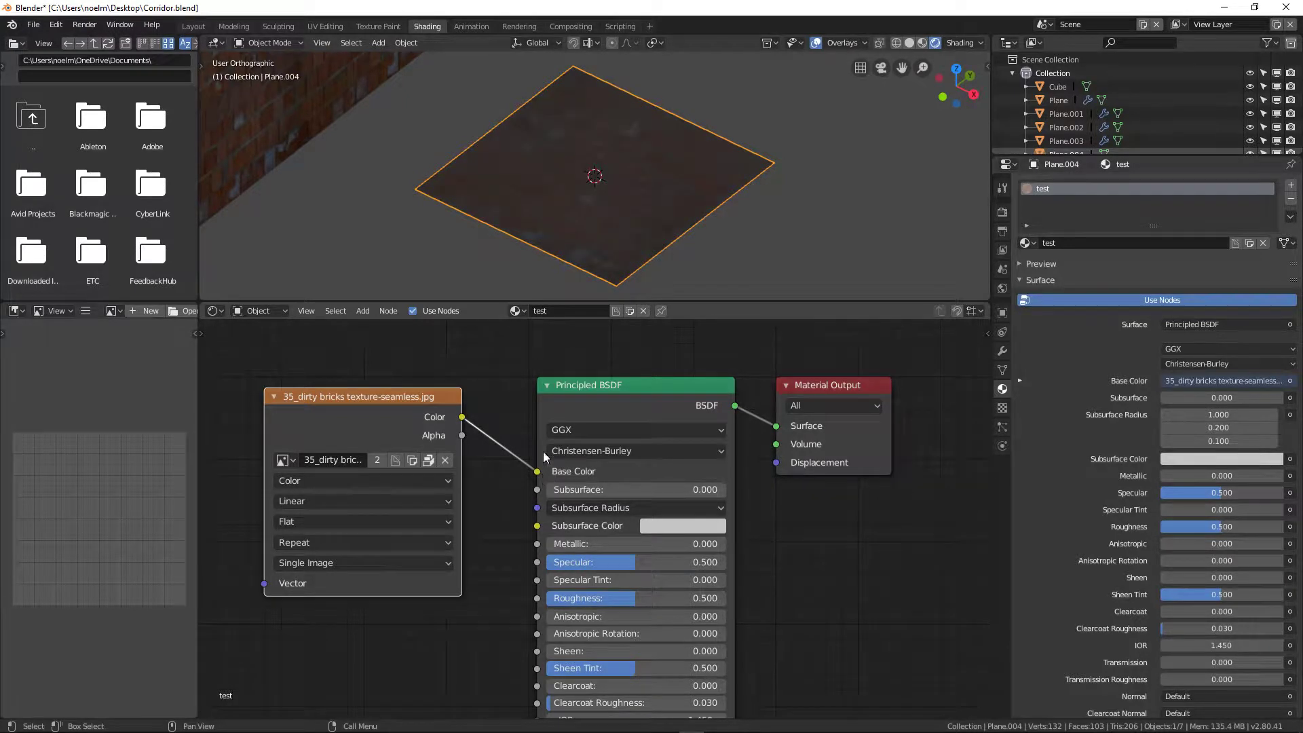
{"action": "left_click", "coordinate": [273, 397]}
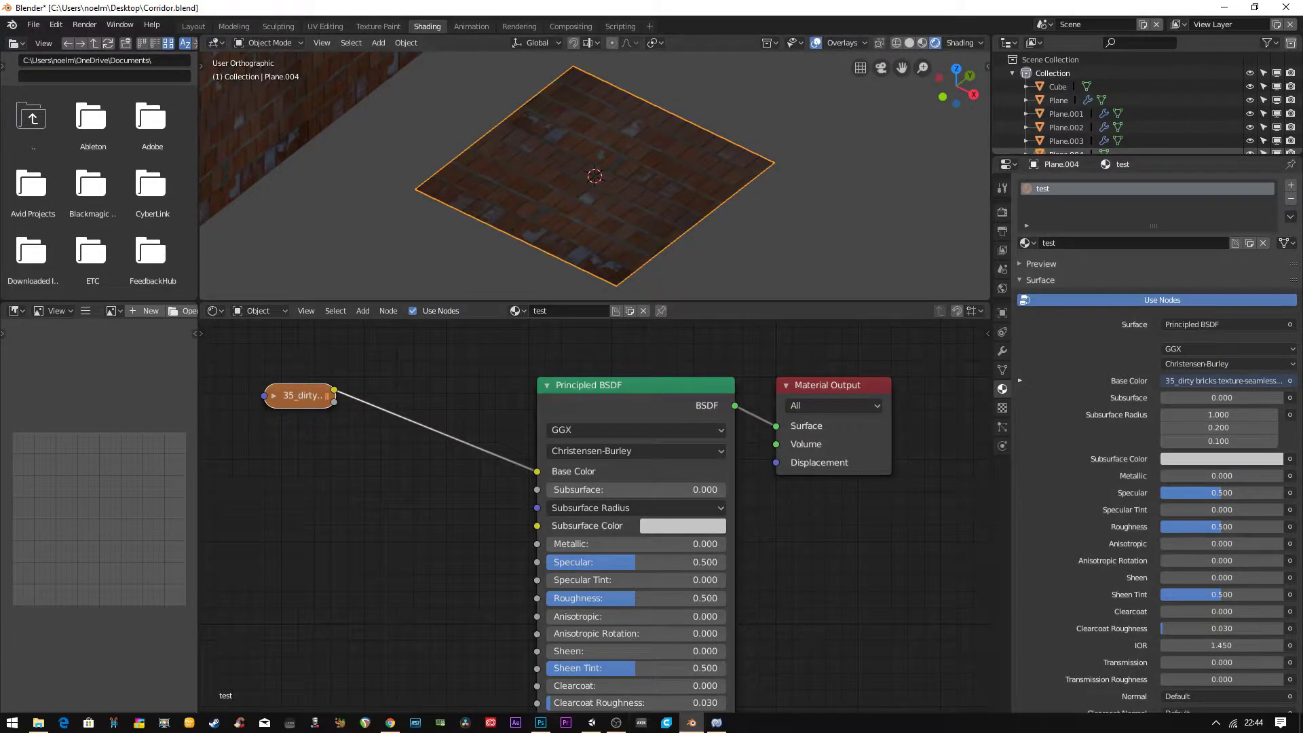
- Switch to Photoshop, close the concrete specmap image and open the recent 100_old wood boards texture-seamless.jpg
{"action": "left_click", "coordinate": [541, 723]}
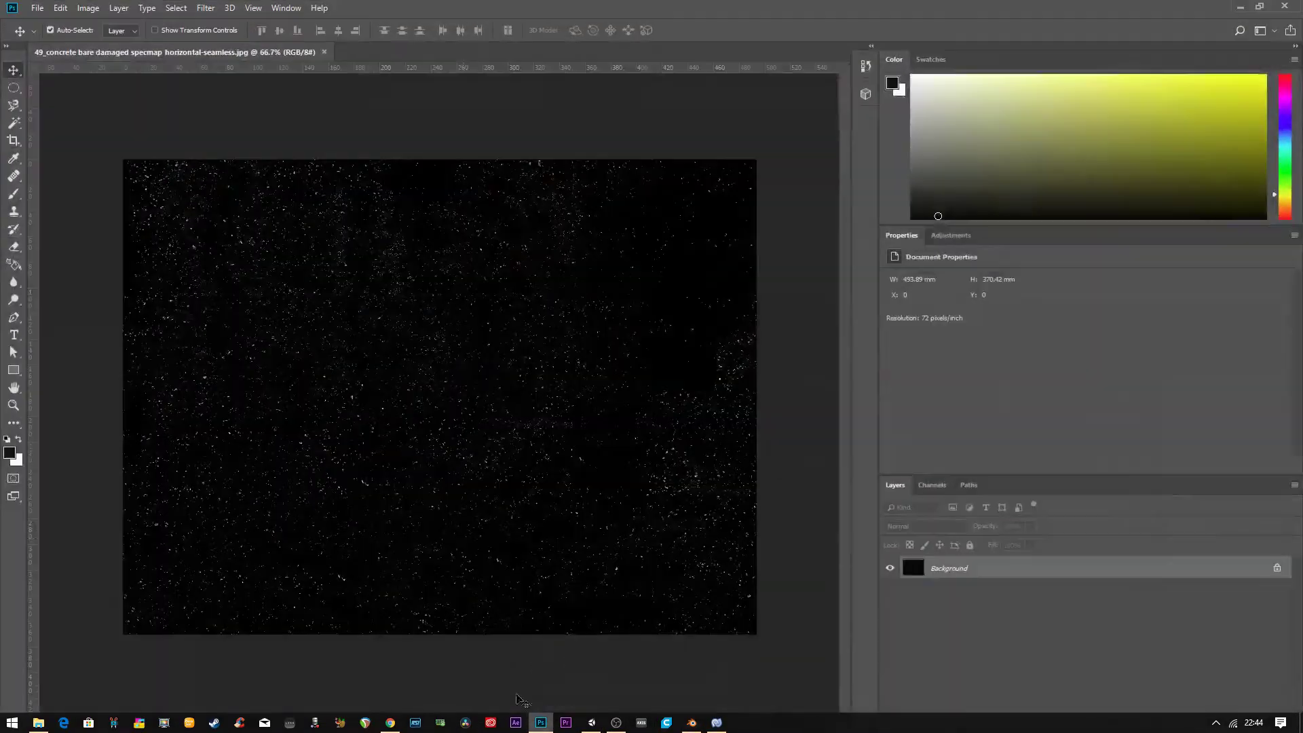
{"action": "left_click", "coordinate": [323, 53]}
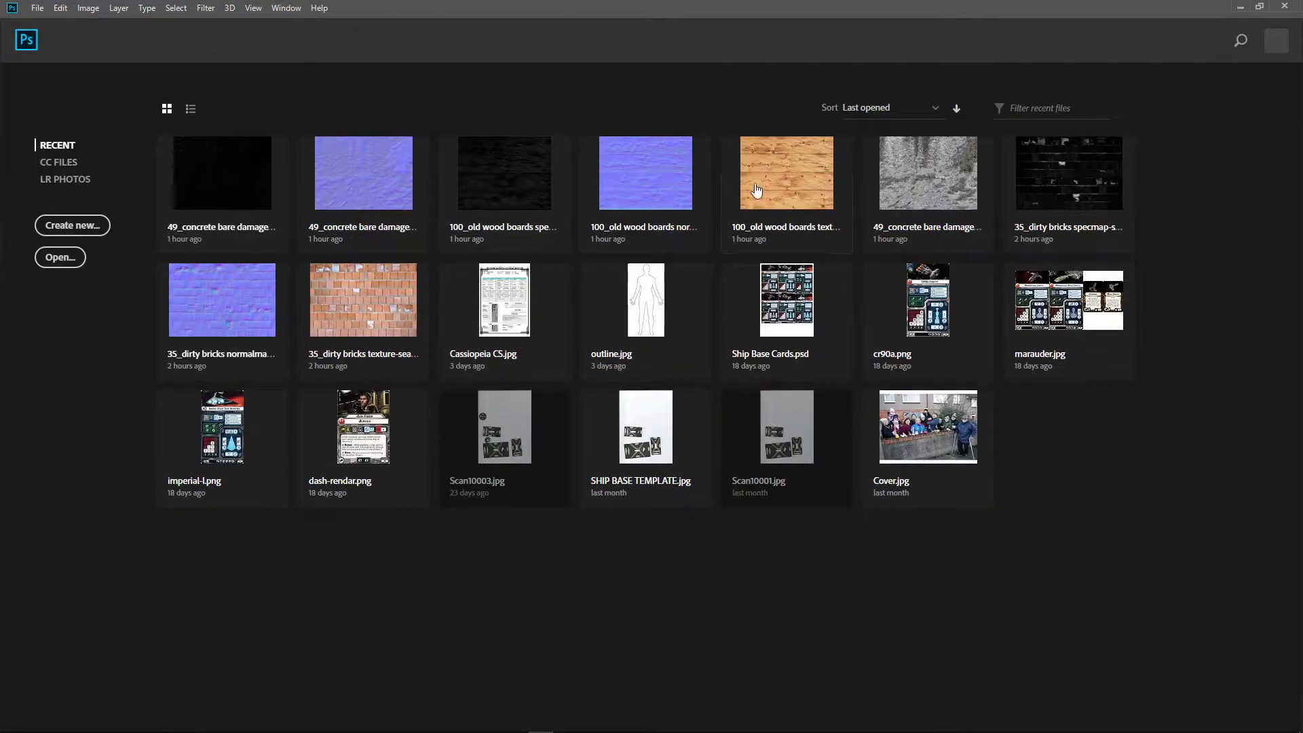
{"action": "left_click", "coordinate": [785, 170]}
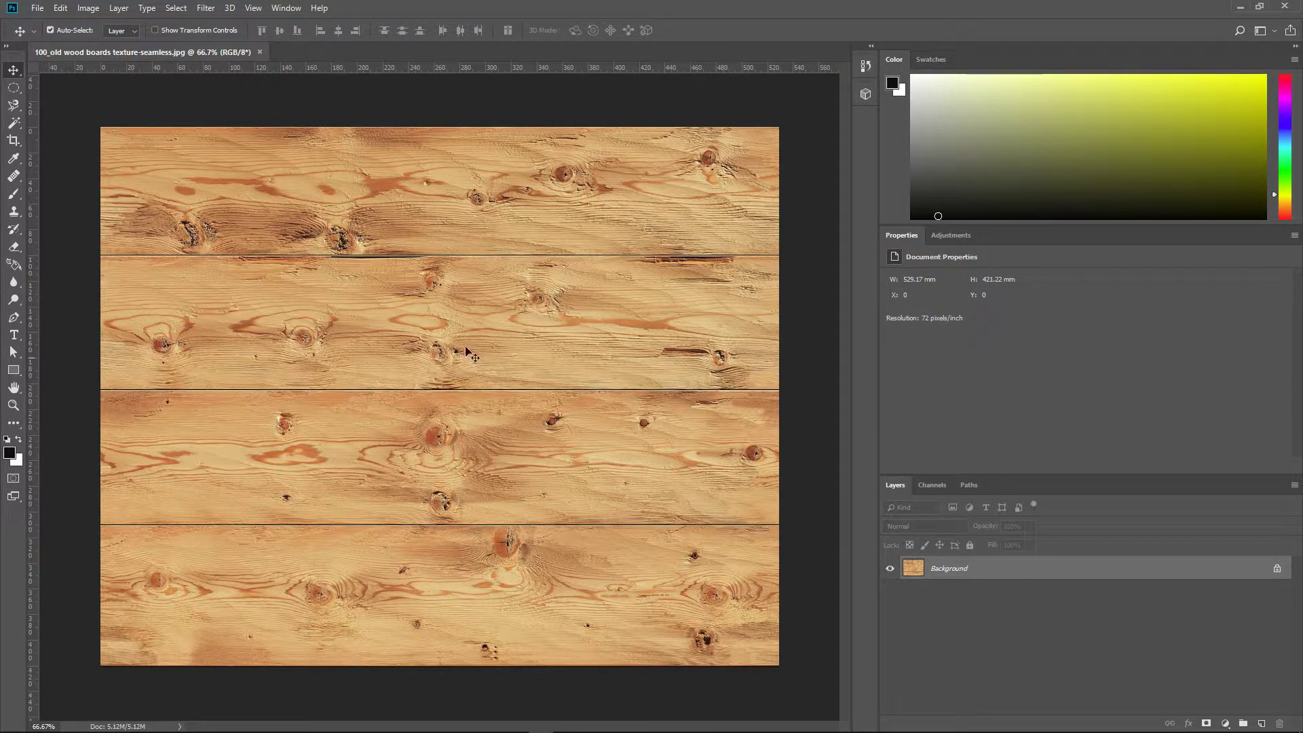
- Try Generate Normal Map on the wood boards image, rotating the preview sphere and varying the detail scale from 0% to 96%
{"action": "left_click", "coordinate": [216, 9]}
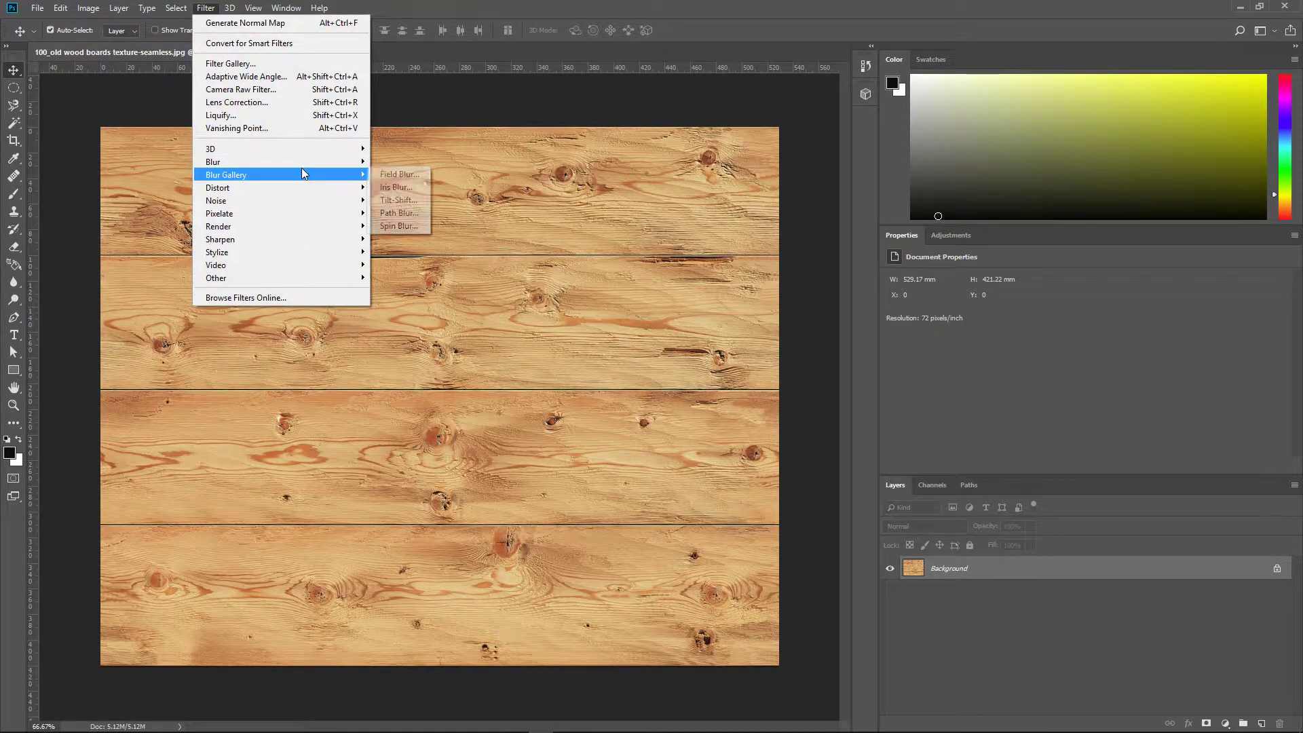
{"action": "mouse_move", "coordinate": [297, 158]}
{"action": "left_click", "coordinate": [407, 161]}
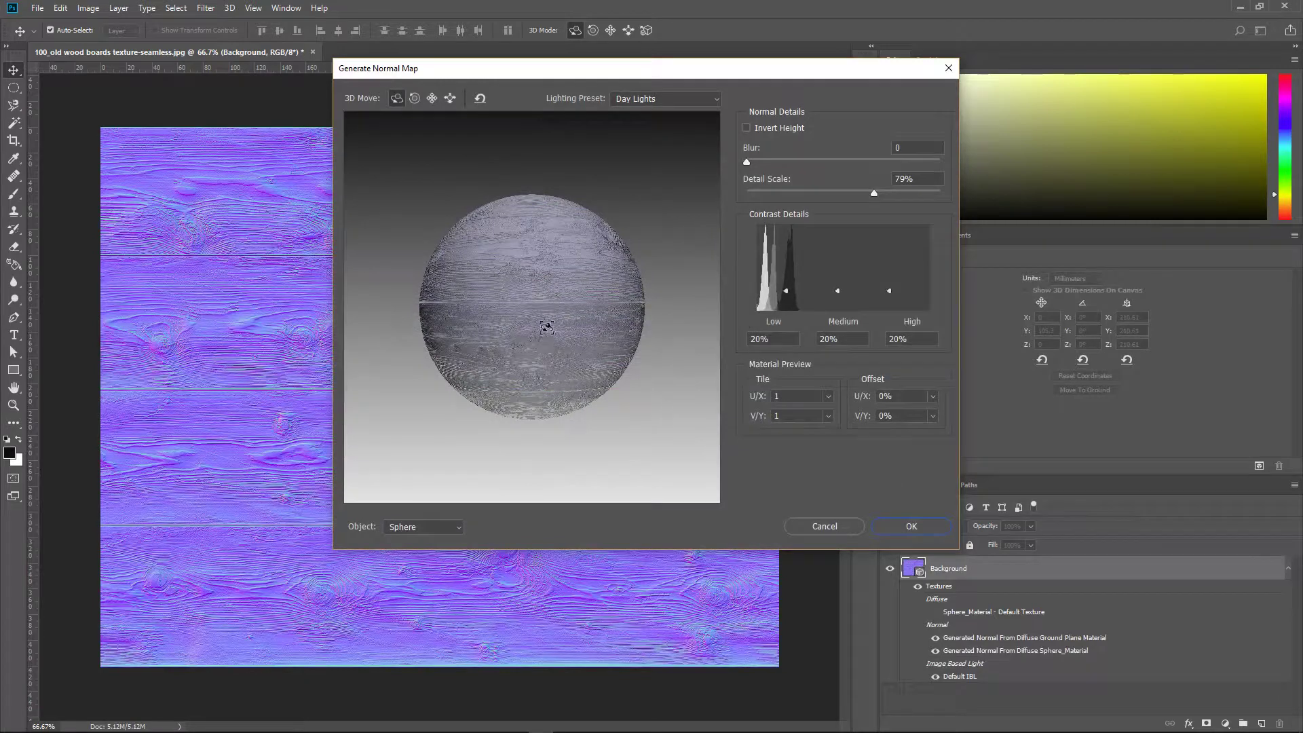
{"action": "left_click_drag", "start_coordinate": [506, 296], "coordinate": [518, 333]}
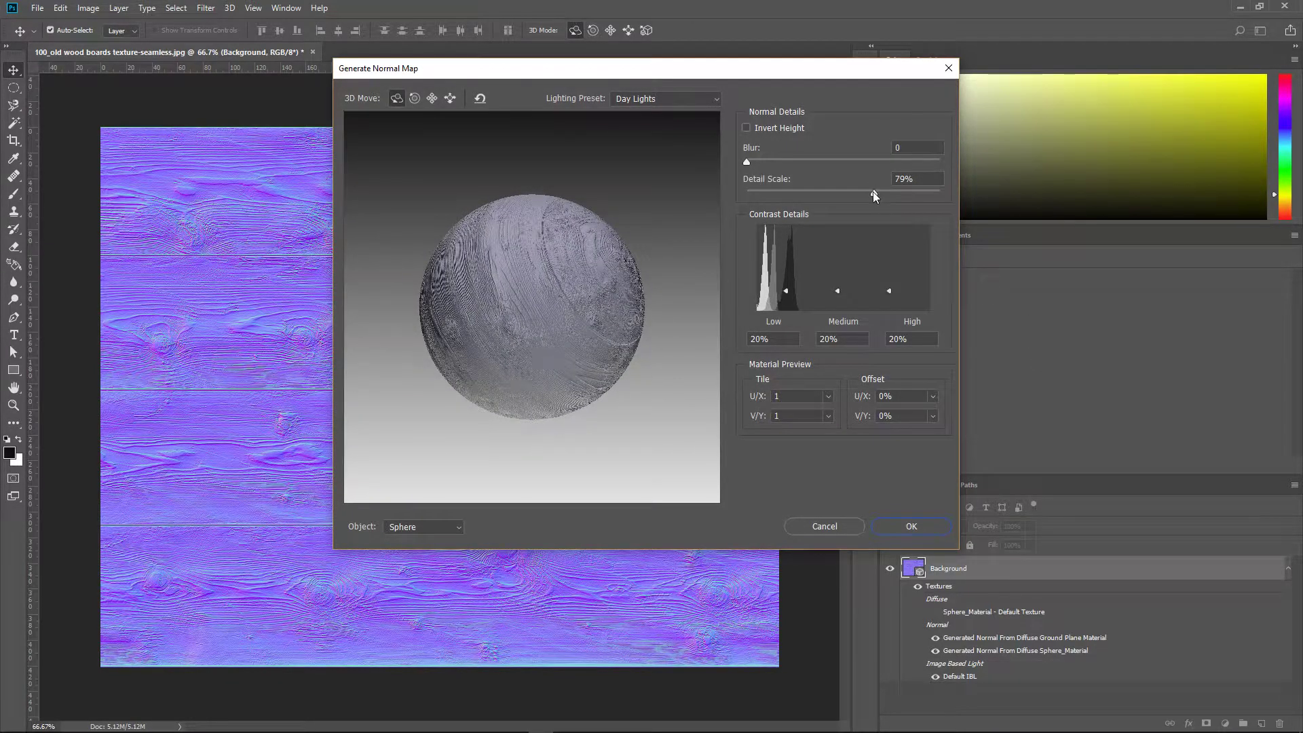
{"action": "left_click_drag", "start_coordinate": [873, 192], "coordinate": [788, 199]}
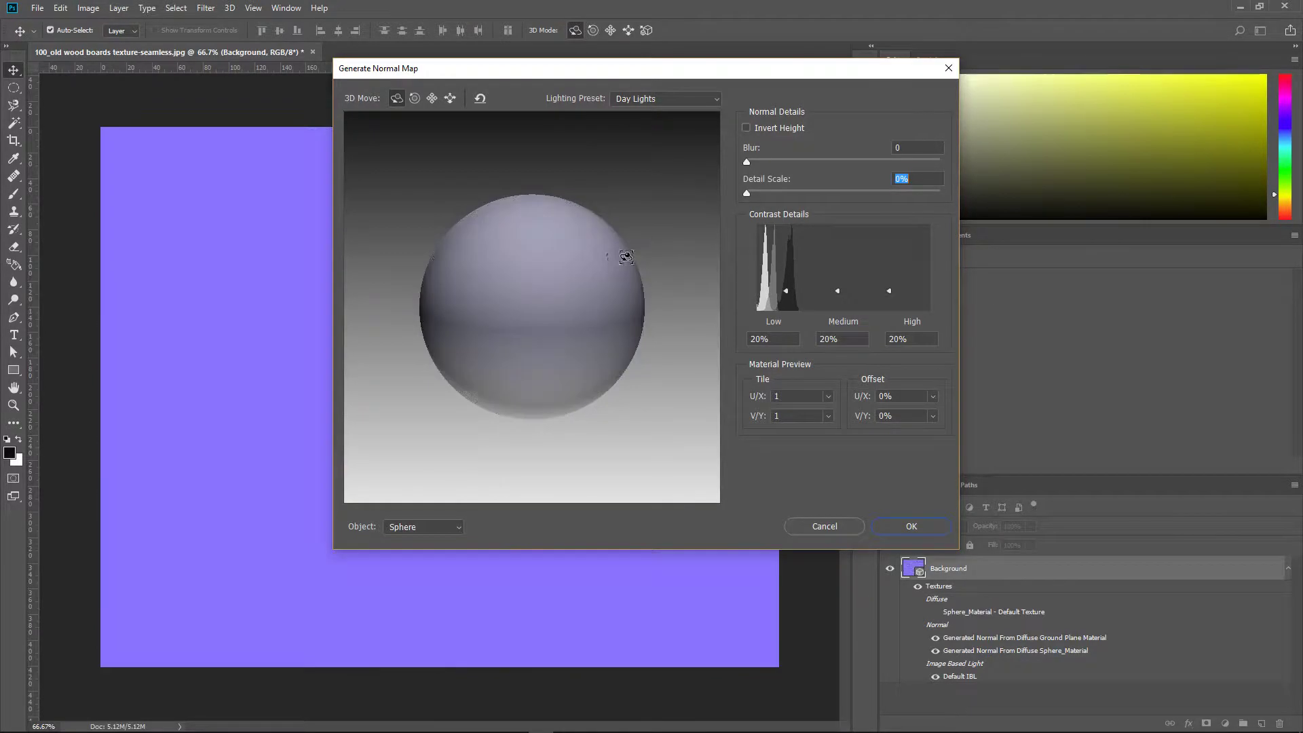
{"action": "left_click_drag", "start_coordinate": [746, 194], "coordinate": [796, 197]}
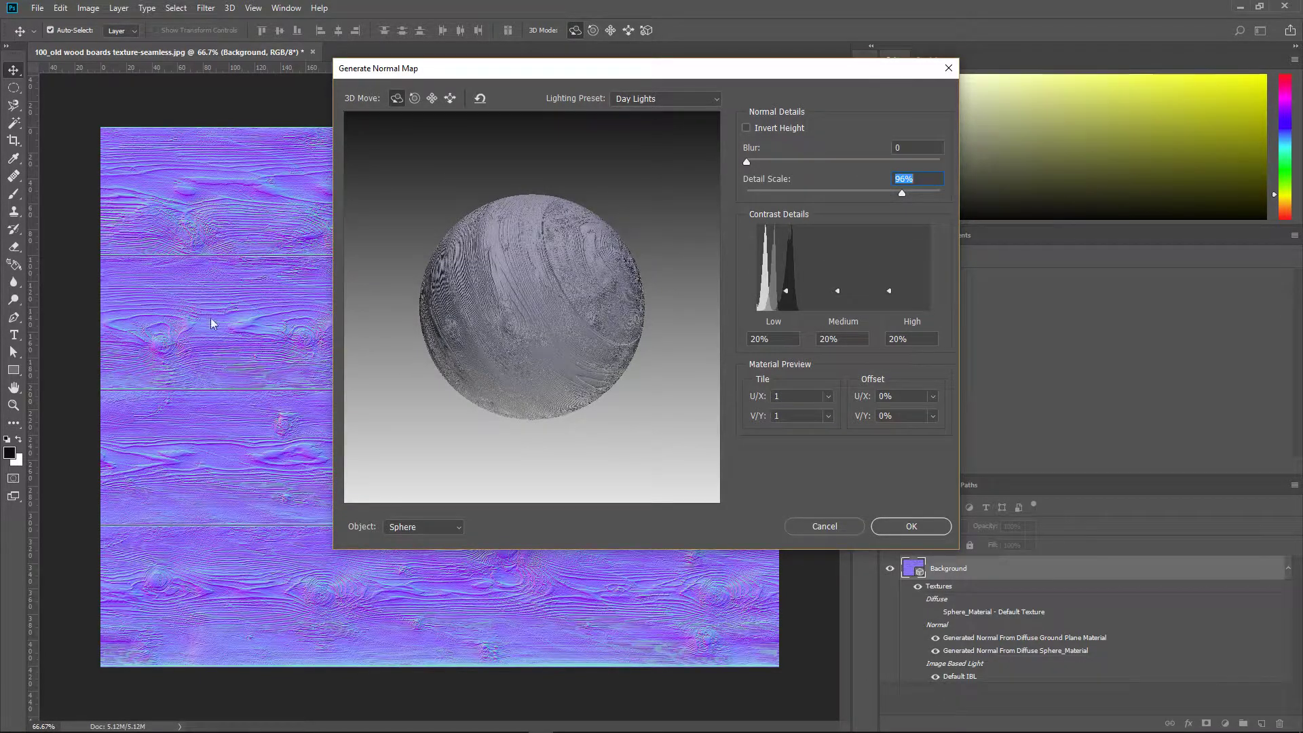
{"action": "left_click", "coordinate": [803, 524]}
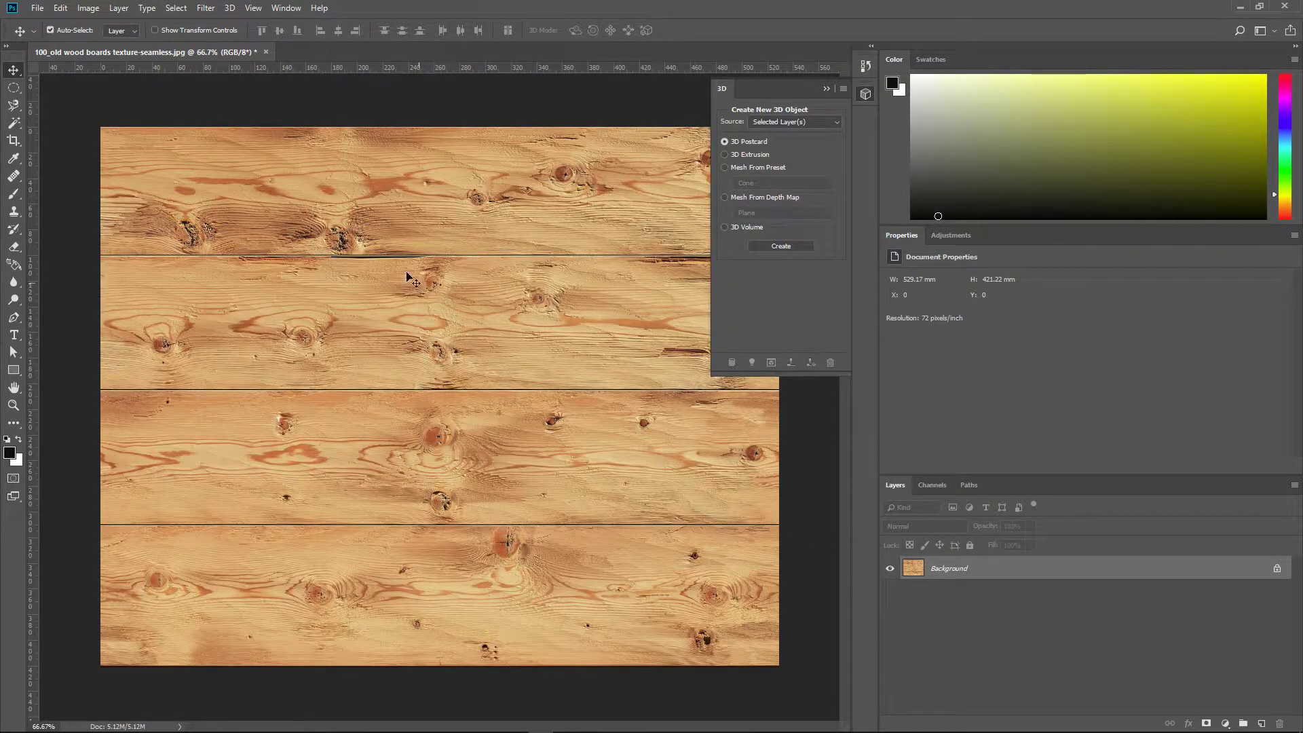
- Try desaturating the wood boards image with Hue/Saturation at a saturation of -100
{"action": "left_click", "coordinate": [88, 9]}
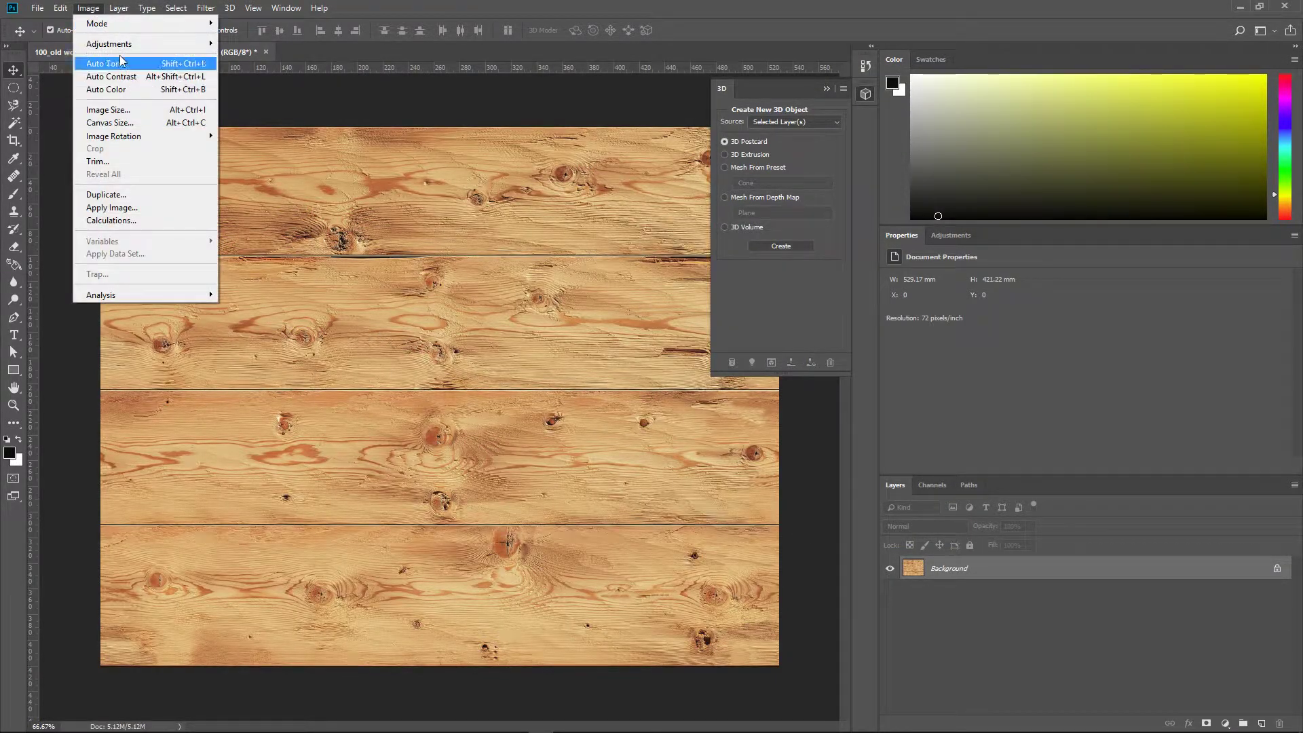
{"action": "mouse_move", "coordinate": [136, 43]}
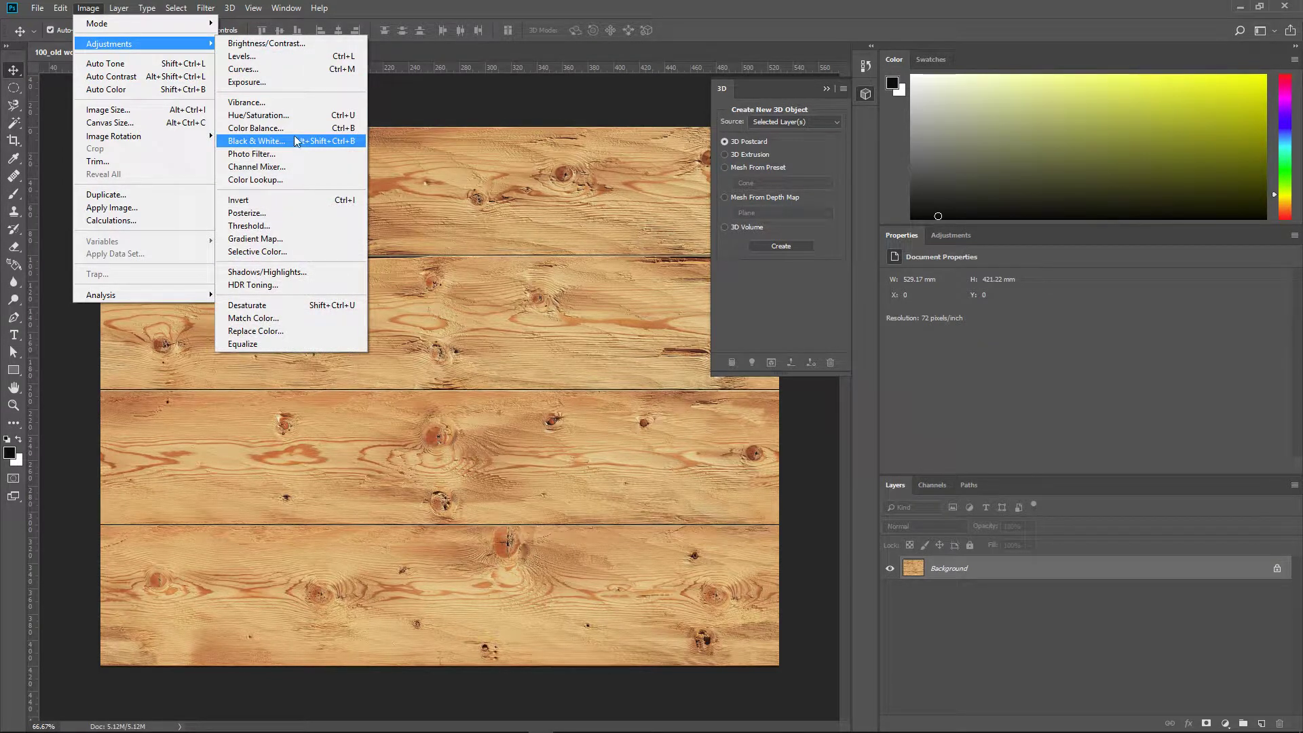
{"action": "left_click", "coordinate": [291, 115]}
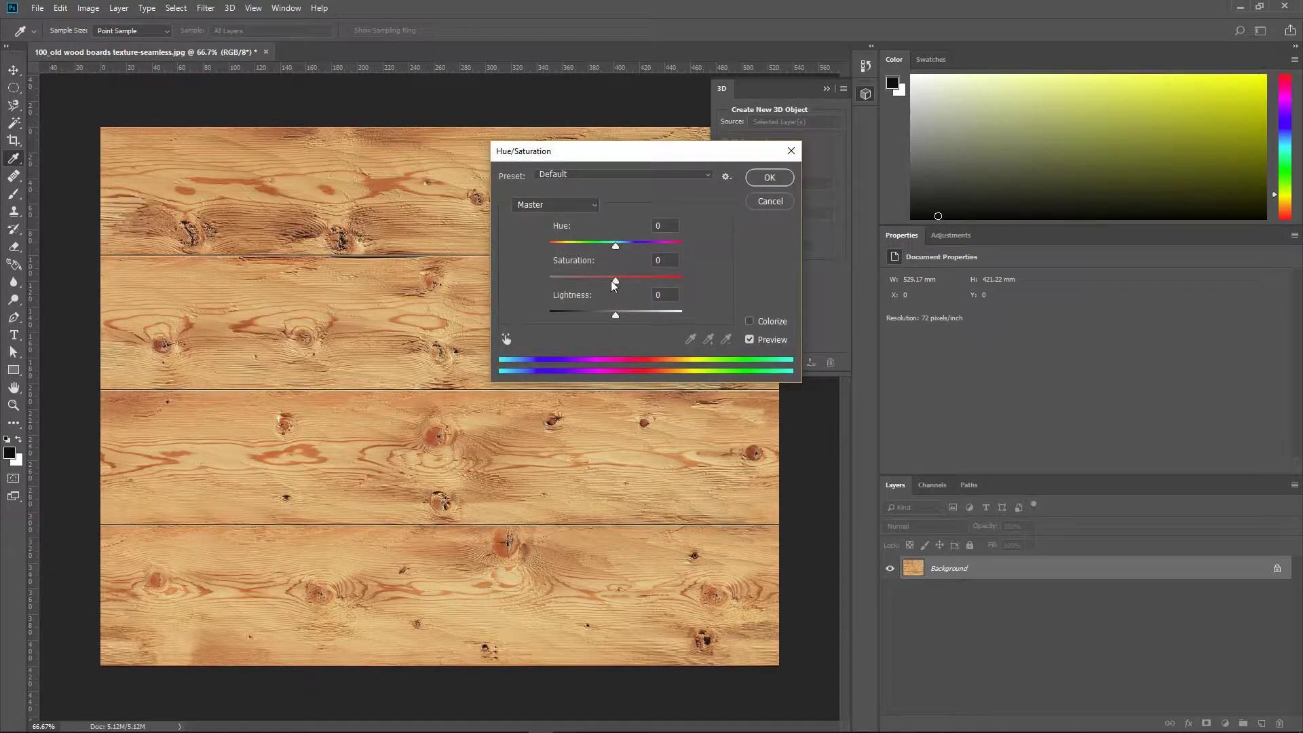
{"action": "left_click_drag", "start_coordinate": [616, 281], "coordinate": [513, 283]}
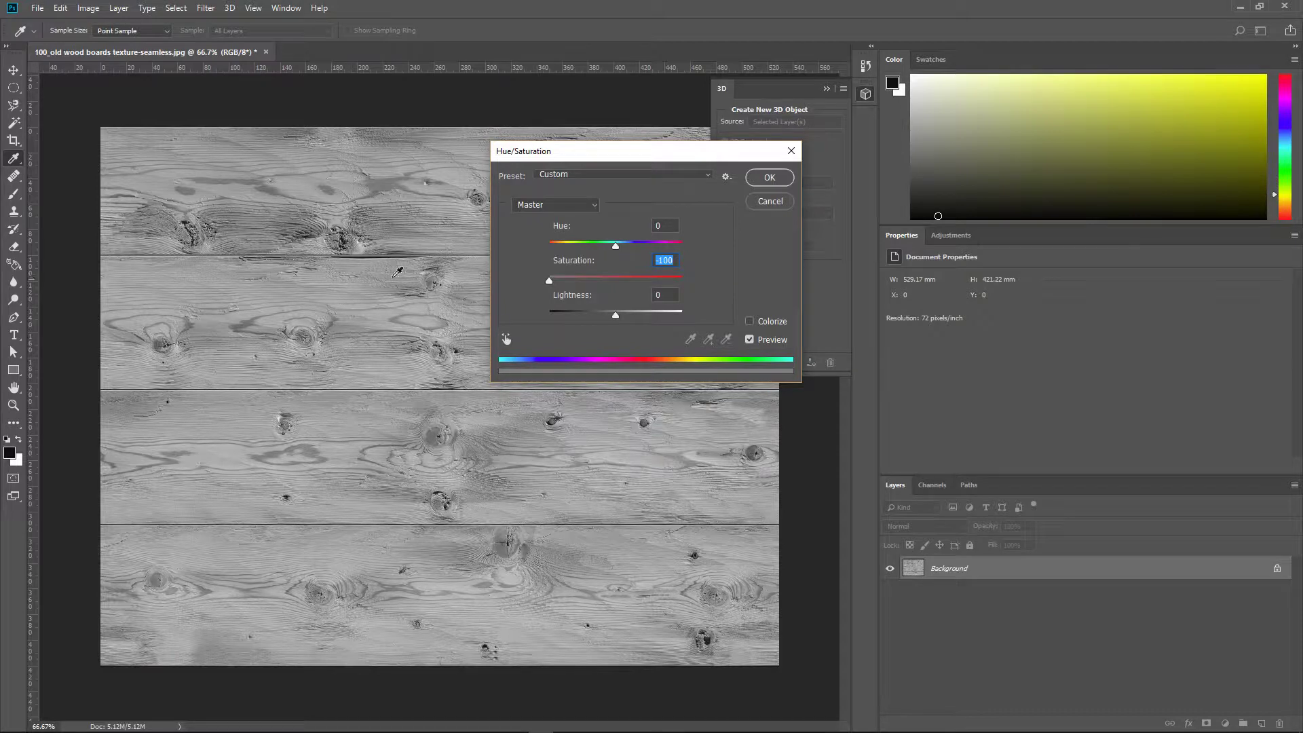
{"action": "left_click", "coordinate": [770, 202]}
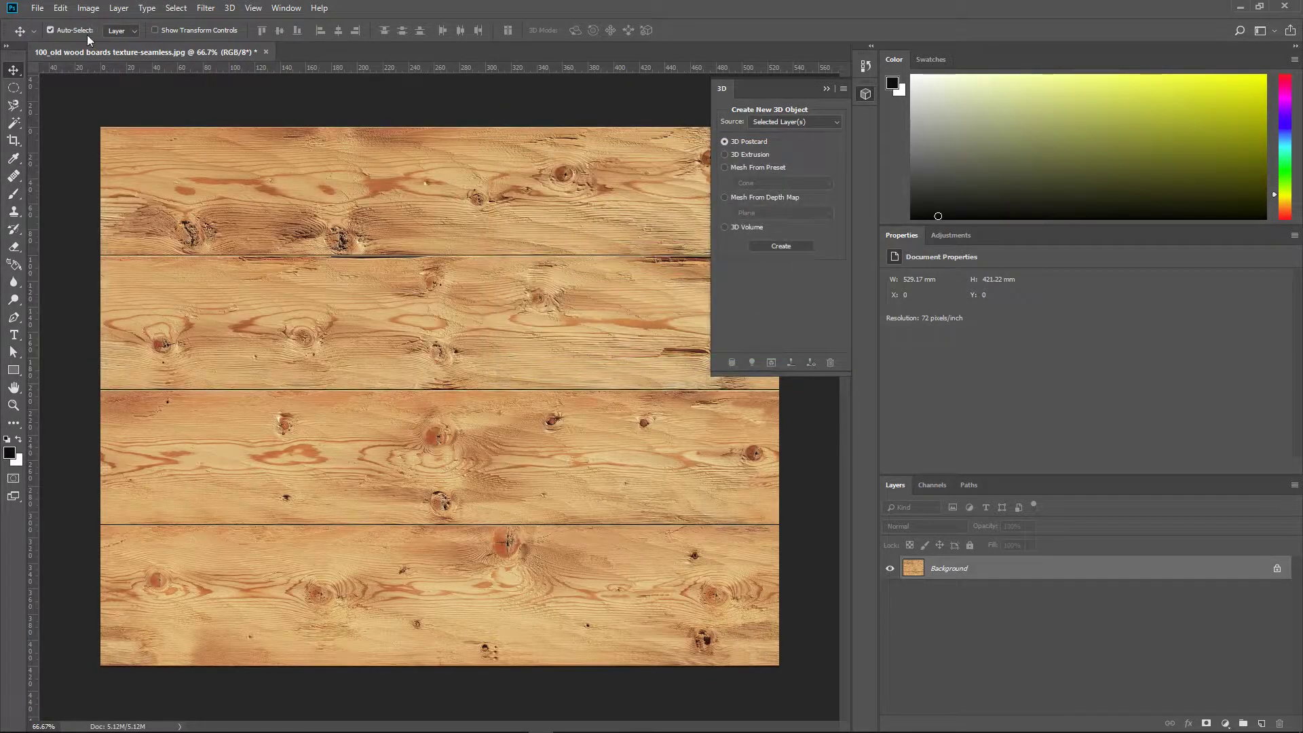
- Try darkening the wood boards image with Levels by setting the midtone input level to 0.06
{"action": "left_click", "coordinate": [84, 9]}
{"action": "mouse_move", "coordinate": [101, 39]}
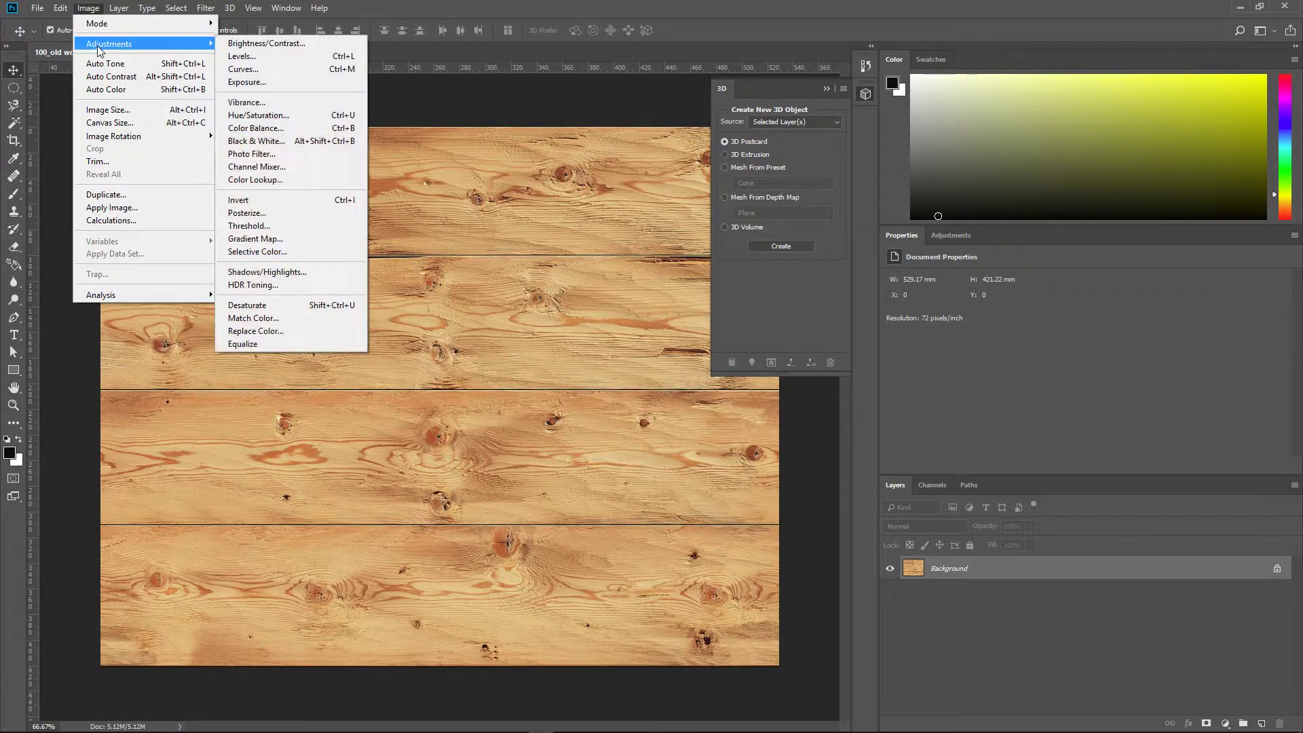
{"action": "left_click", "coordinate": [246, 56]}
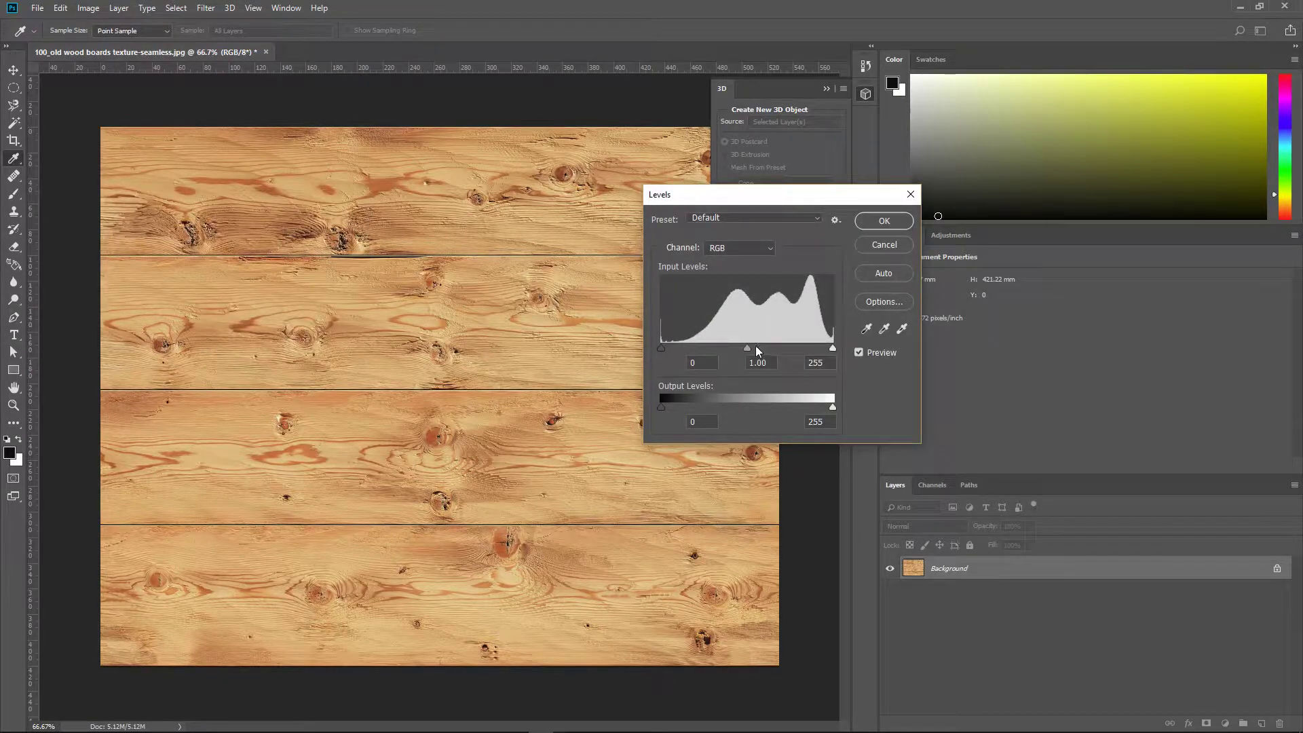
{"action": "left_click_drag", "start_coordinate": [747, 348], "coordinate": [807, 348]}
{"action": "left_click_drag", "start_coordinate": [817, 351], "coordinate": [827, 352]}
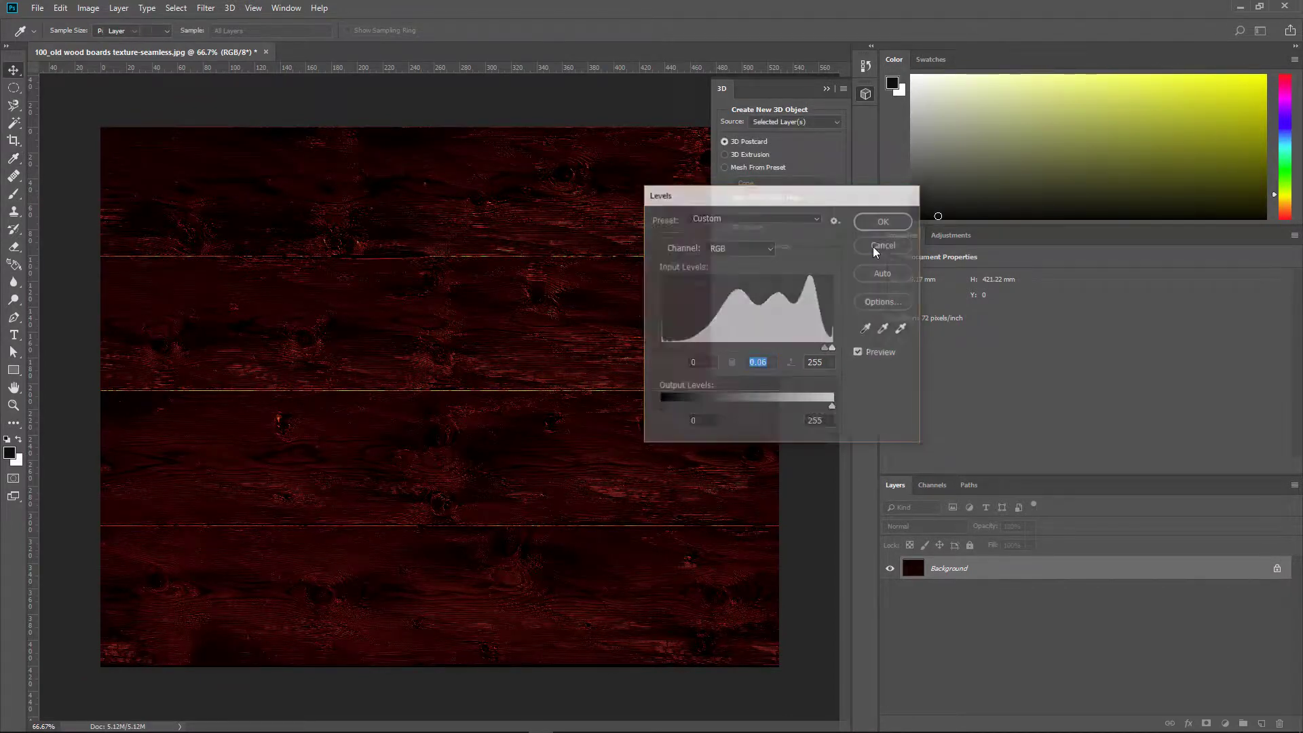
{"action": "left_click", "coordinate": [881, 245]}
- Return to Blender and add a second Image Texture node below the collapsed brick texture node
{"action": "left_click", "coordinate": [1241, 7]}
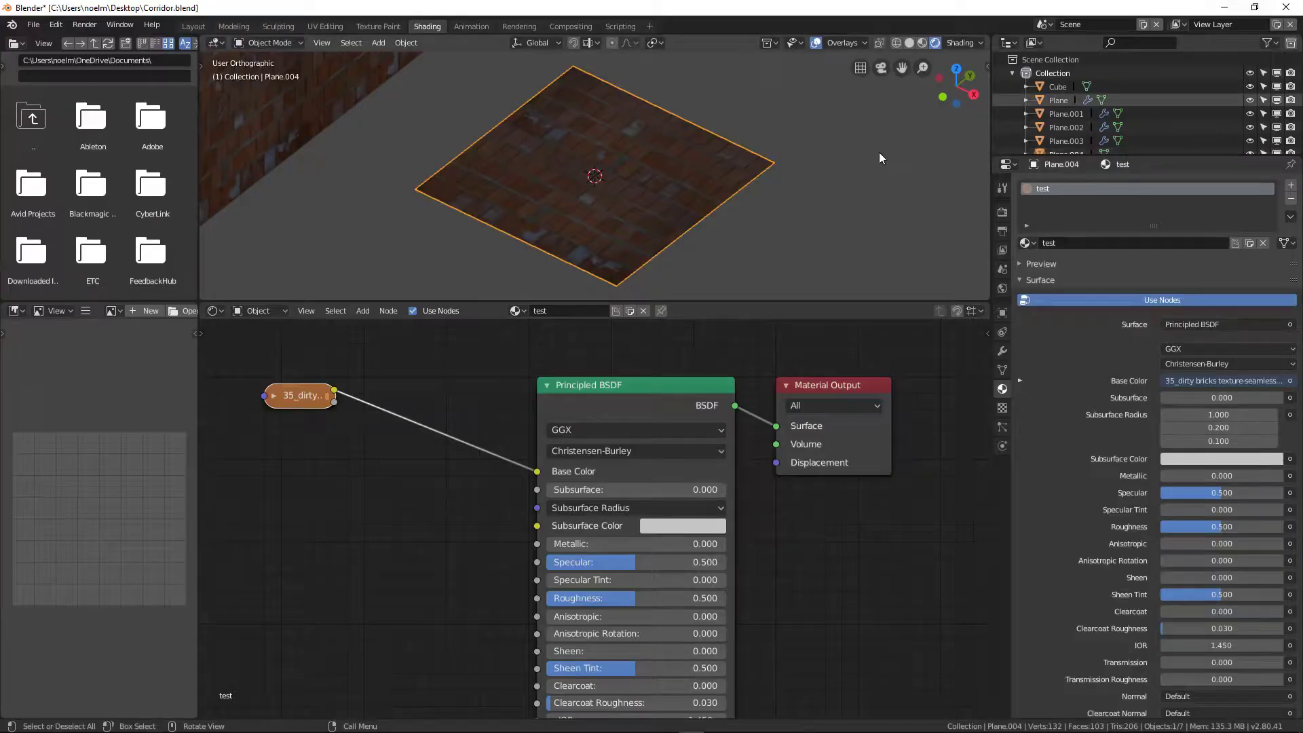
{"action": "middle_click_drag", "start_coordinate": [349, 532], "coordinate": [443, 511]}
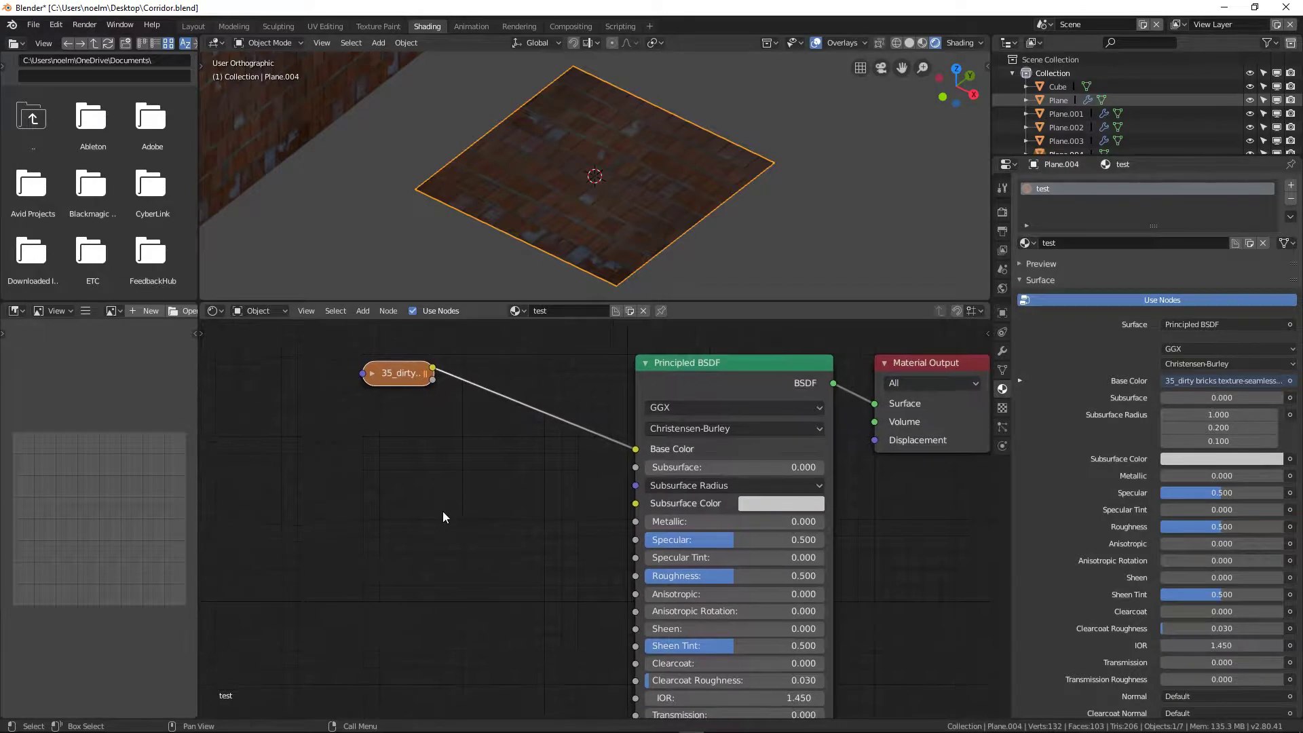
{"action": "key", "text": "shift+a"}
{"action": "mouse_move", "coordinate": [443, 511]}
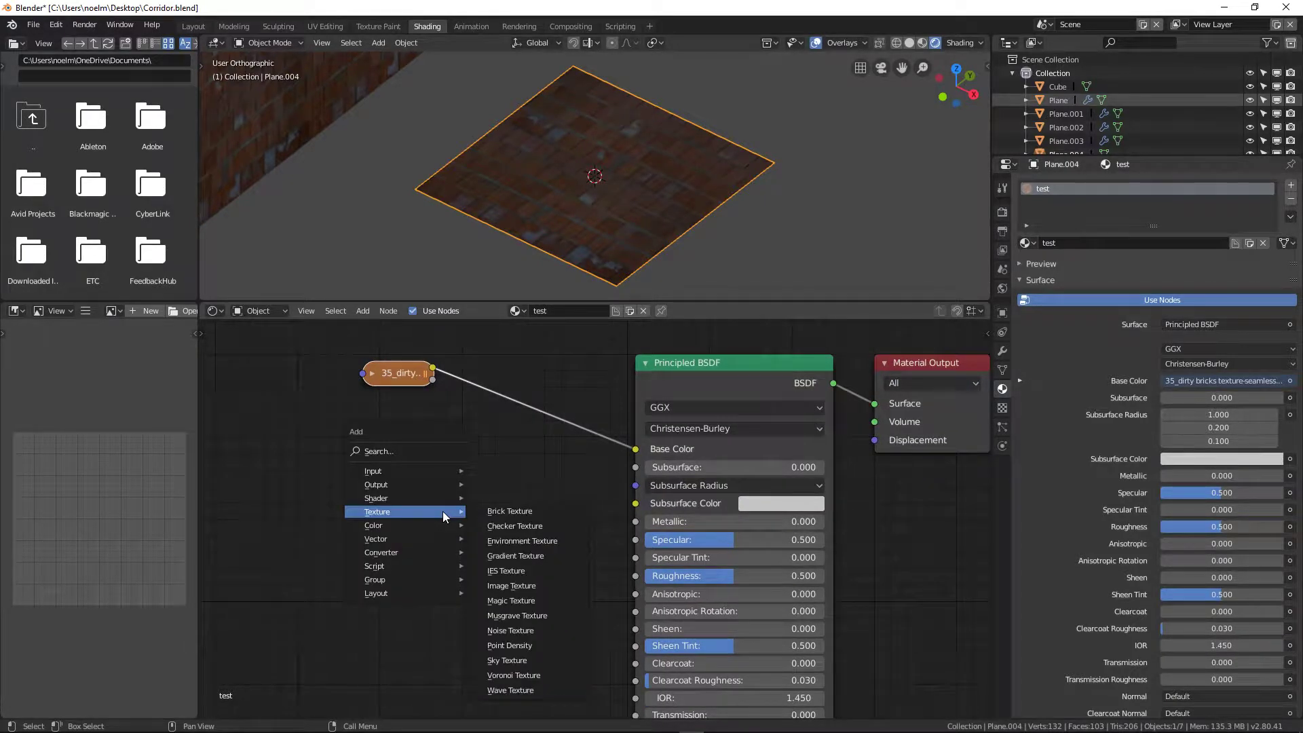
{"action": "left_click", "coordinate": [519, 584]}
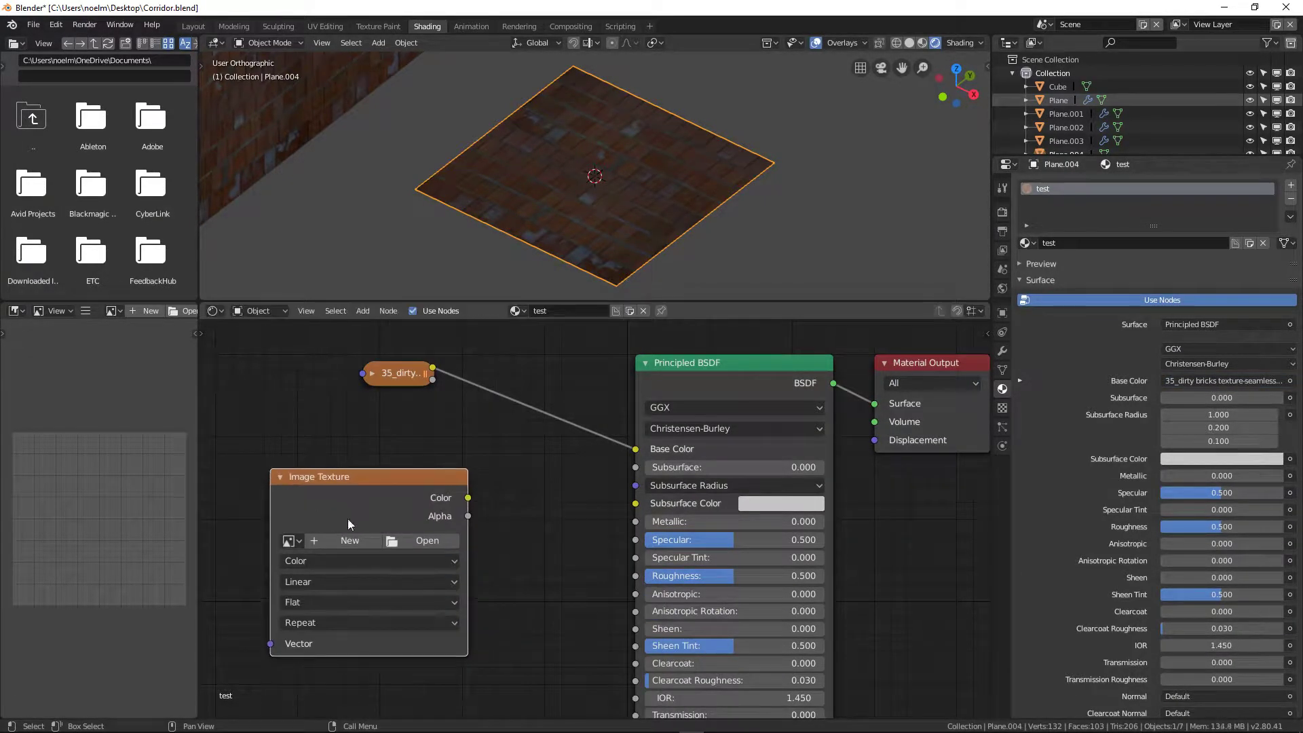
- Load 35_dirty bricks specmap-seamless.jpg into the second Image Texture node, browsing the image files as thumbnails
{"action": "left_click", "coordinate": [424, 540]}
{"action": "left_click", "coordinate": [97, 343]}
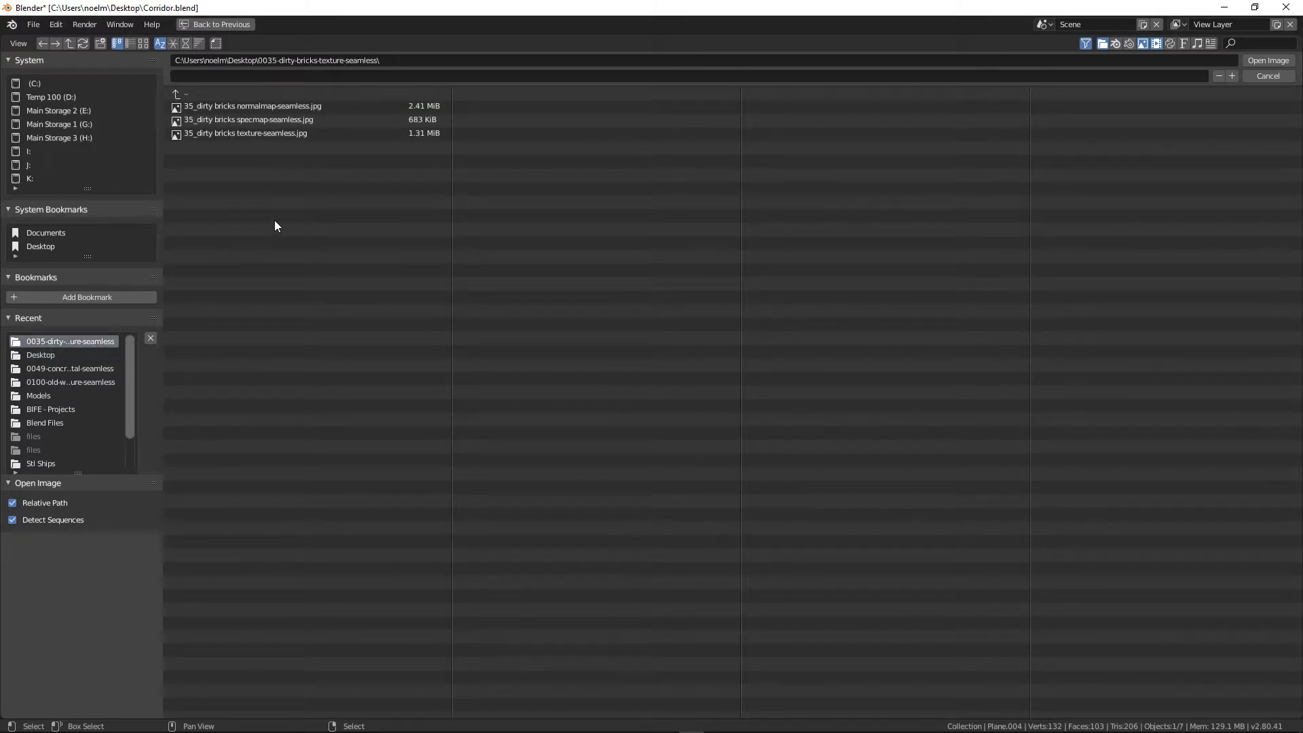
{"action": "left_click", "coordinate": [131, 44]}
{"action": "left_click", "coordinate": [141, 46]}
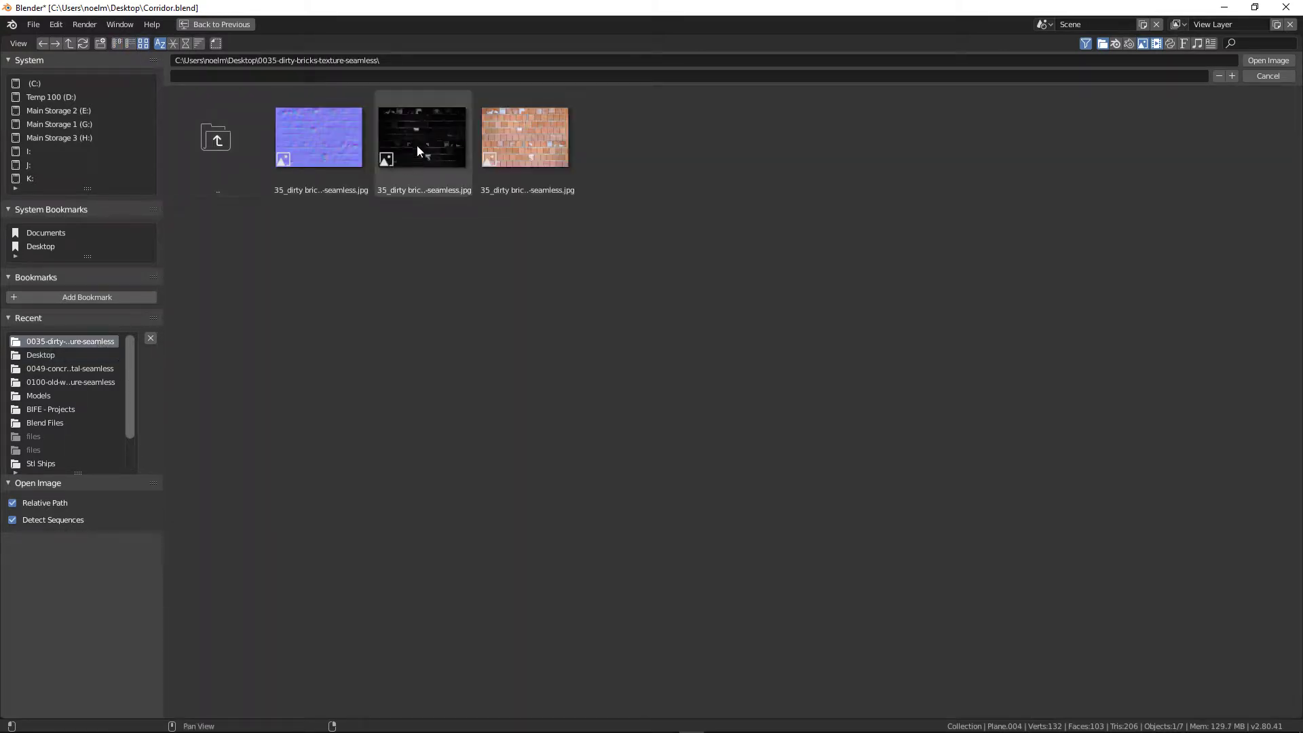
{"action": "left_click", "coordinate": [463, 152]}
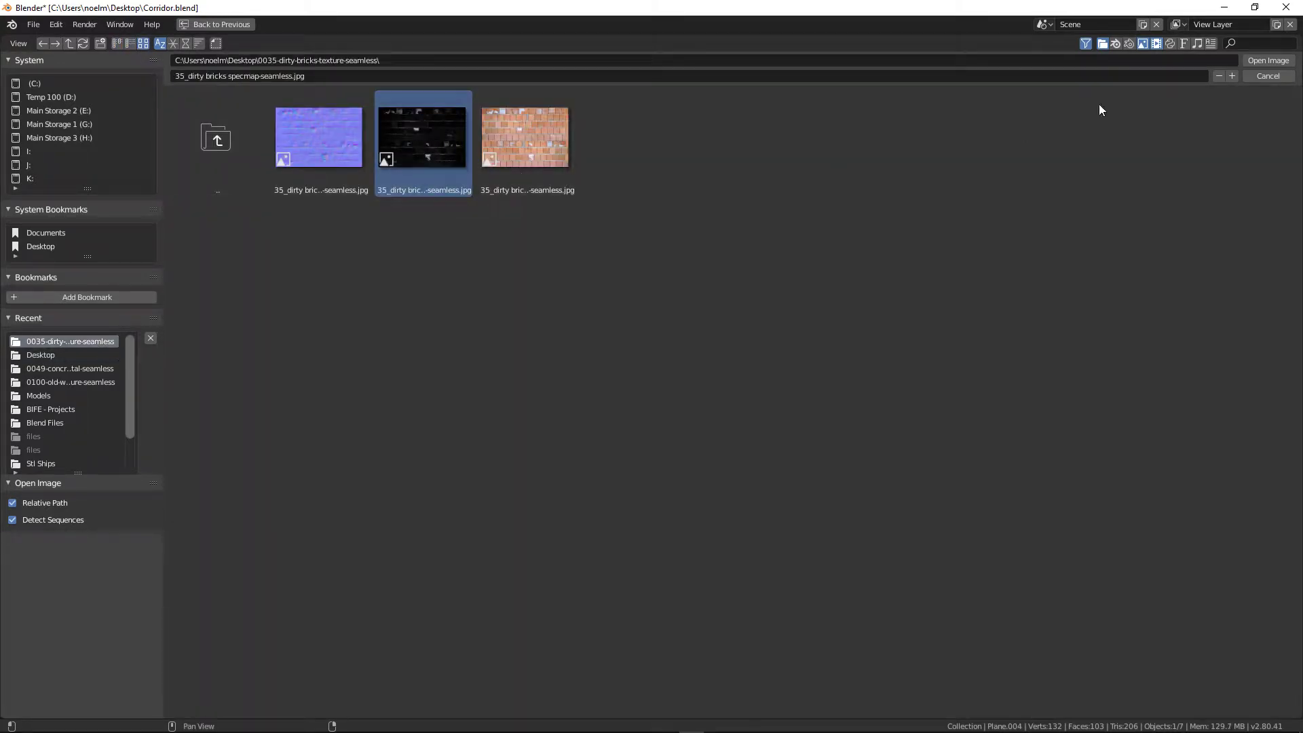
{"action": "left_click", "coordinate": [1265, 61]}
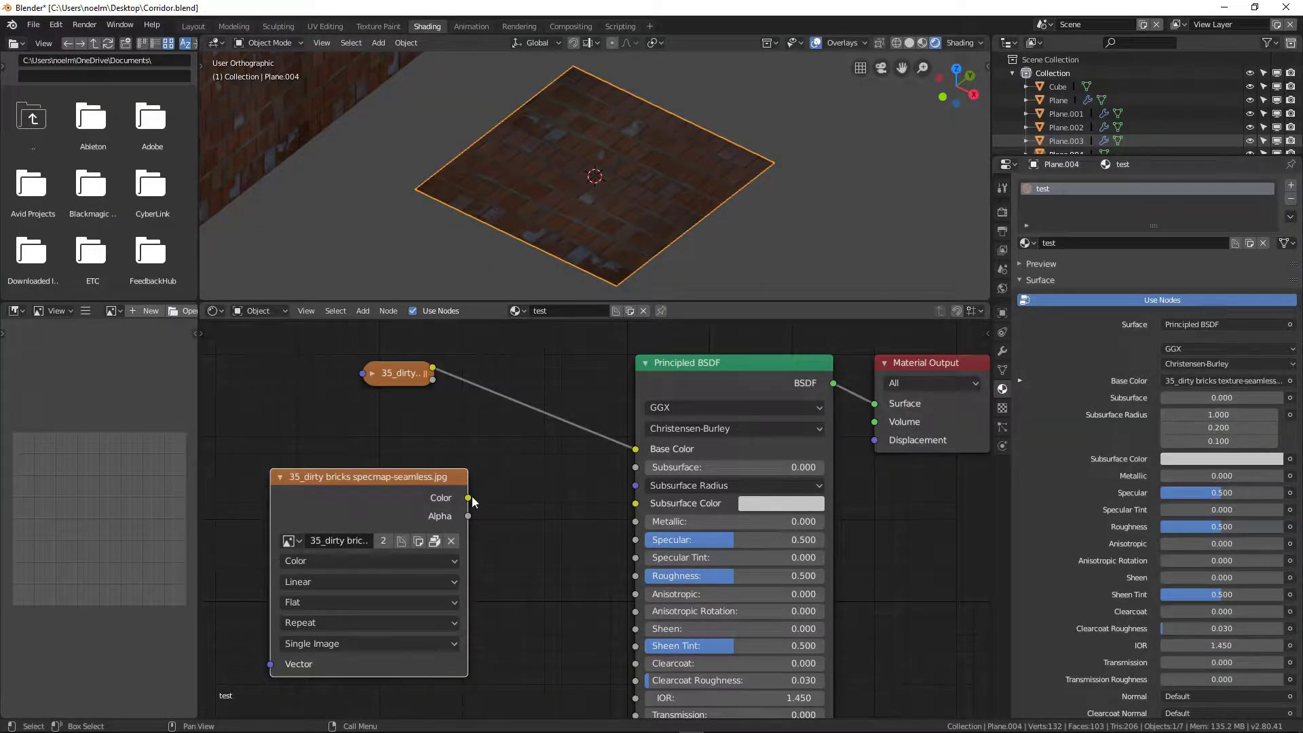
- Connect the specmap node's Color output to Specular, set its color space to Non-Color Data and collapse it
{"action": "left_click_drag", "start_coordinate": [467, 499], "coordinate": [634, 540]}
{"action": "left_click", "coordinate": [293, 560]}
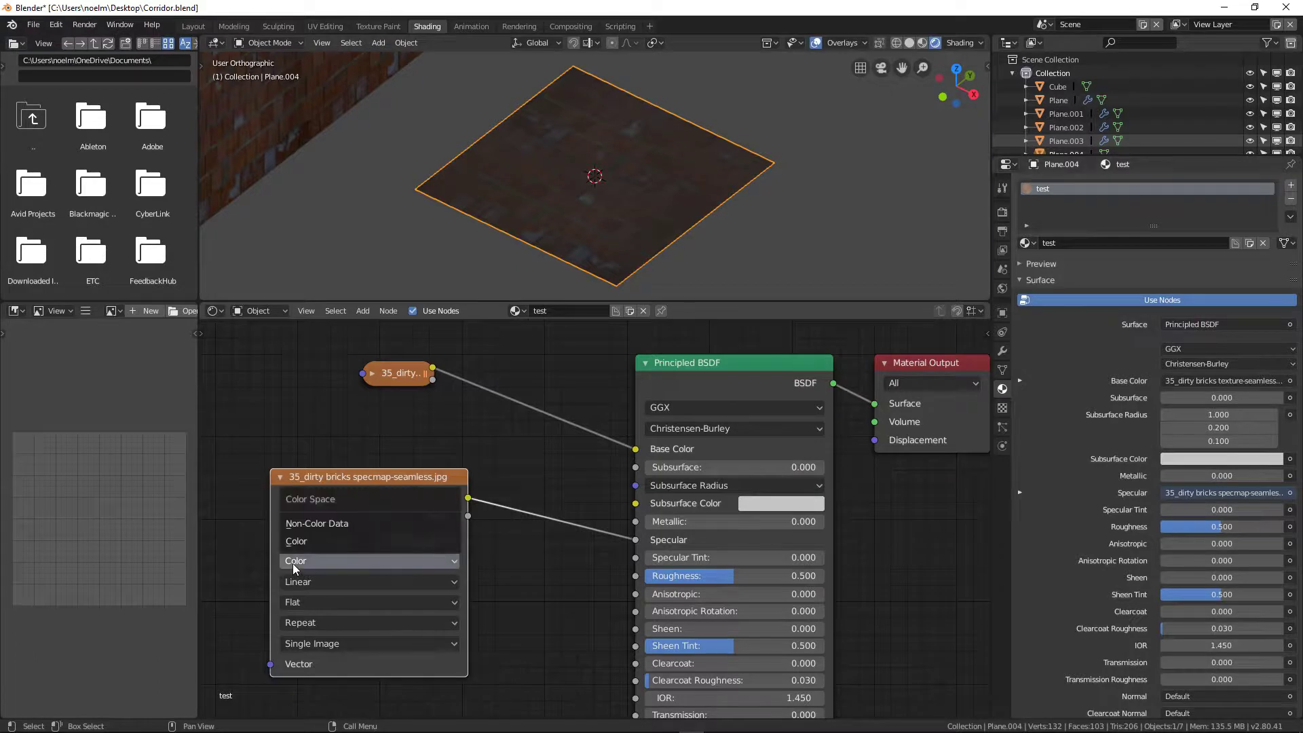
{"action": "left_click", "coordinate": [340, 526]}
{"action": "left_click", "coordinate": [278, 477]}
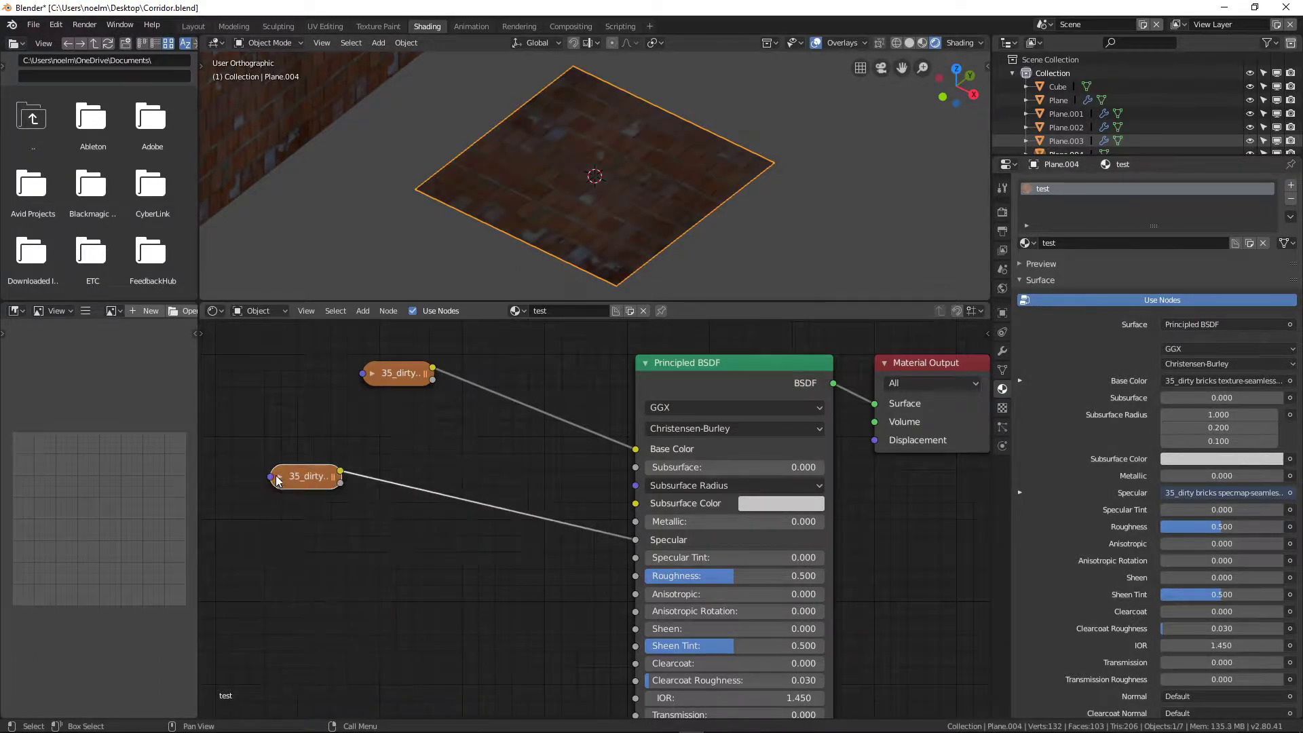
- Add a third Image Texture node beside the lower inputs of the Principled BSDF
{"action": "middle_click_drag", "start_coordinate": [418, 548], "coordinate": [395, 363]}
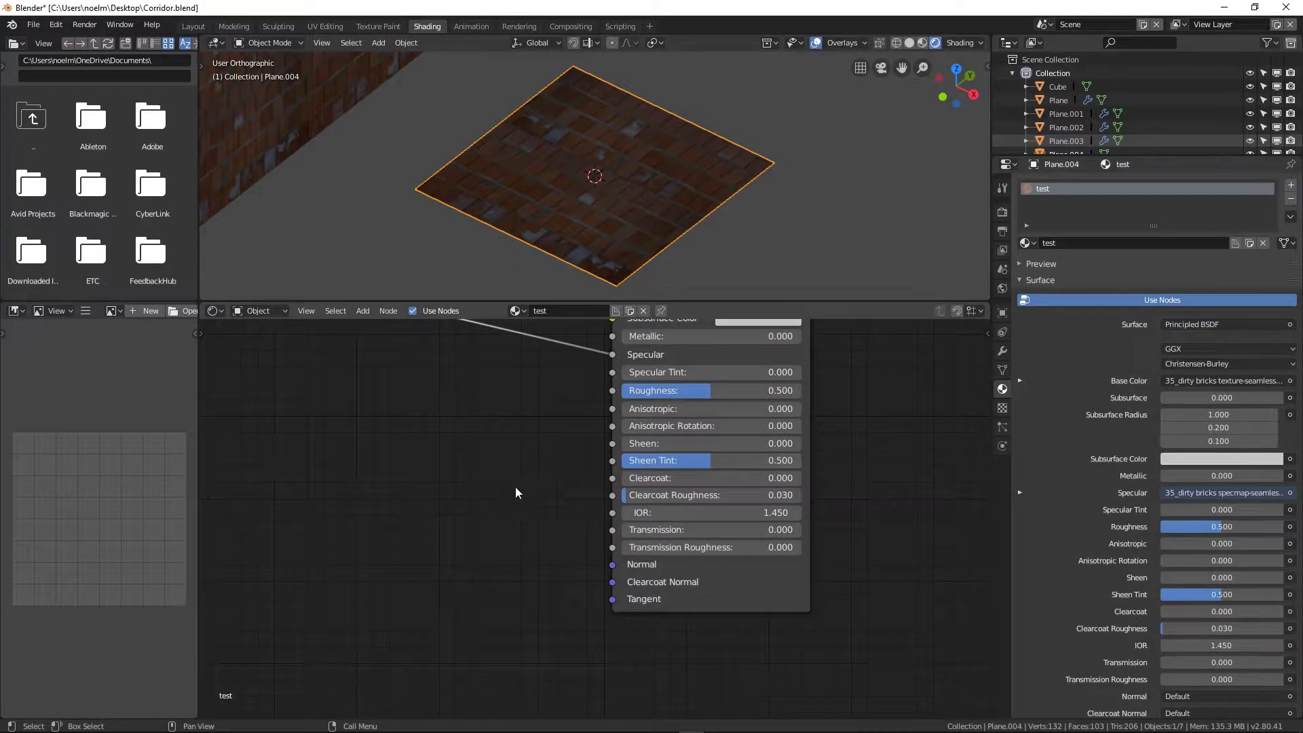
{"action": "key", "text": "shift+a"}
{"action": "mouse_move", "coordinate": [418, 500]}
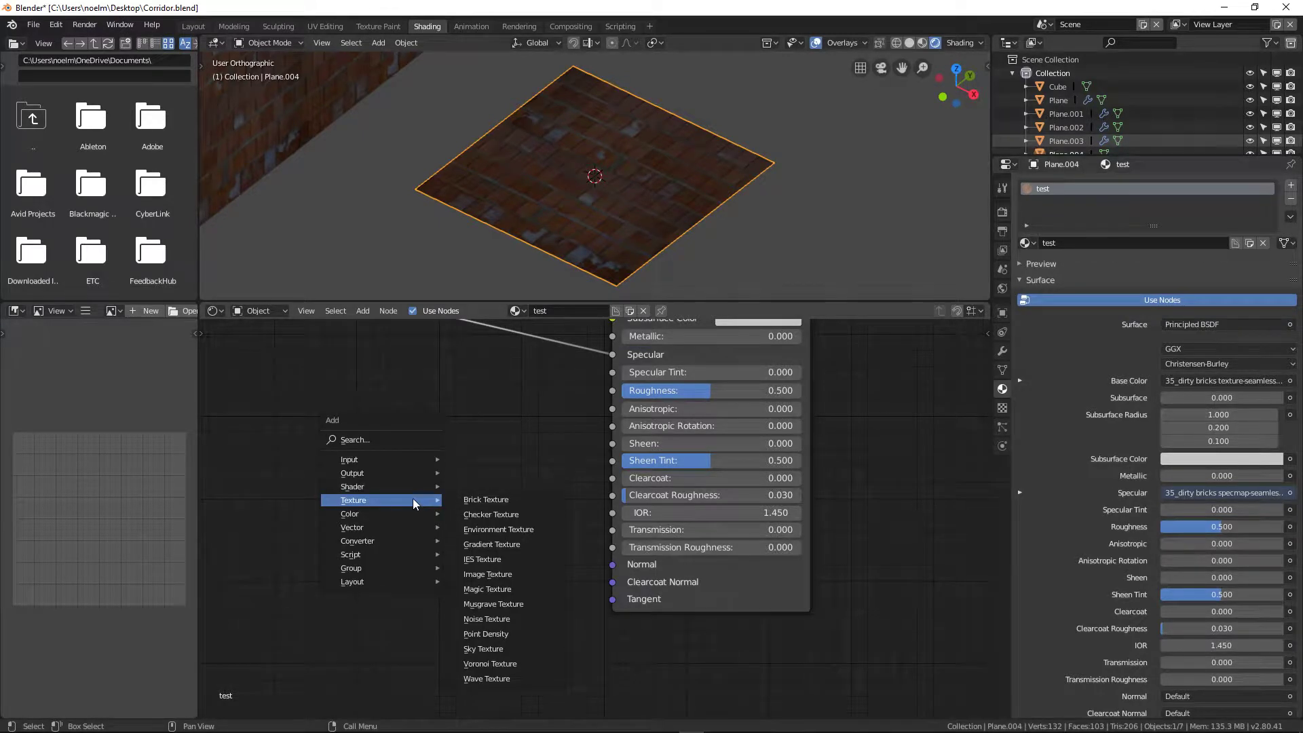
{"action": "left_click", "coordinate": [487, 574]}
{"action": "left_click", "coordinate": [377, 534]}
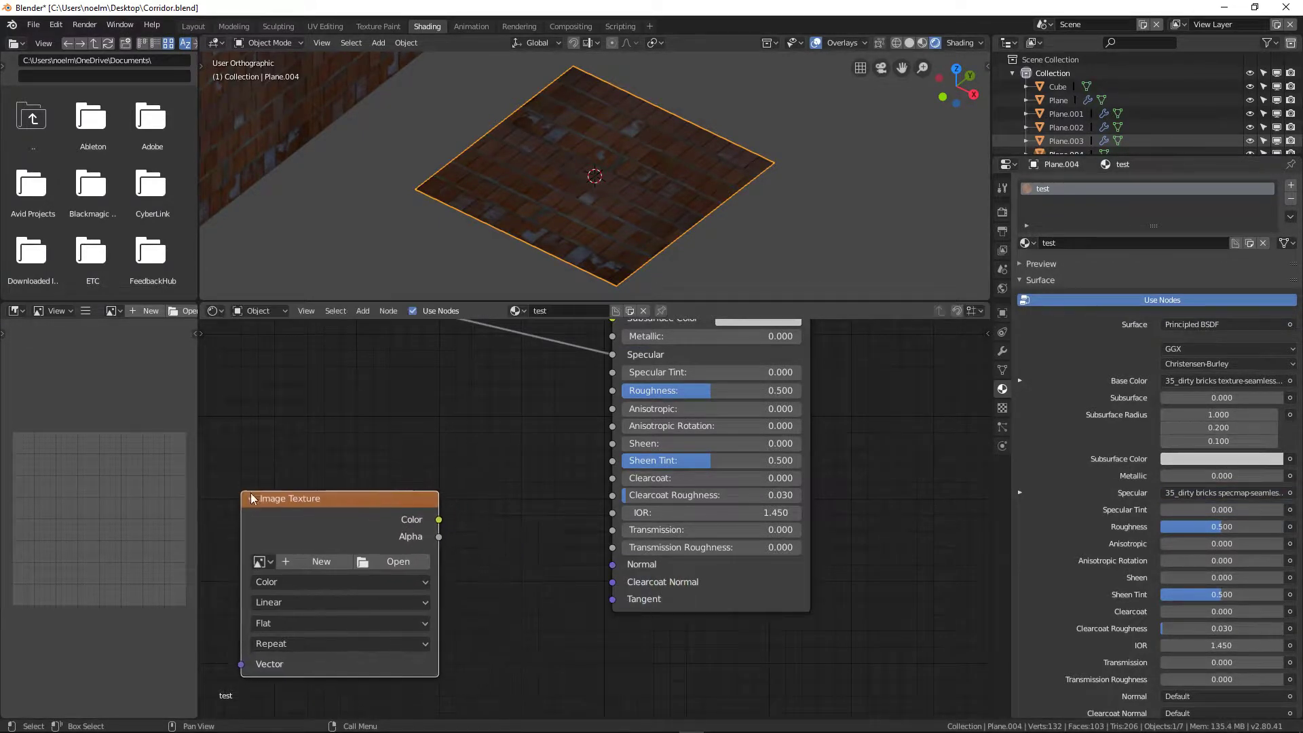
- Load 35_dirty bricks normalmap-seamless.jpg from the 0035-dirty-bricks-texture-seamless folder into the third Image Texture node, browsing the files as thumbnails
{"action": "left_click", "coordinate": [369, 561]}
{"action": "left_click", "coordinate": [96, 339]}
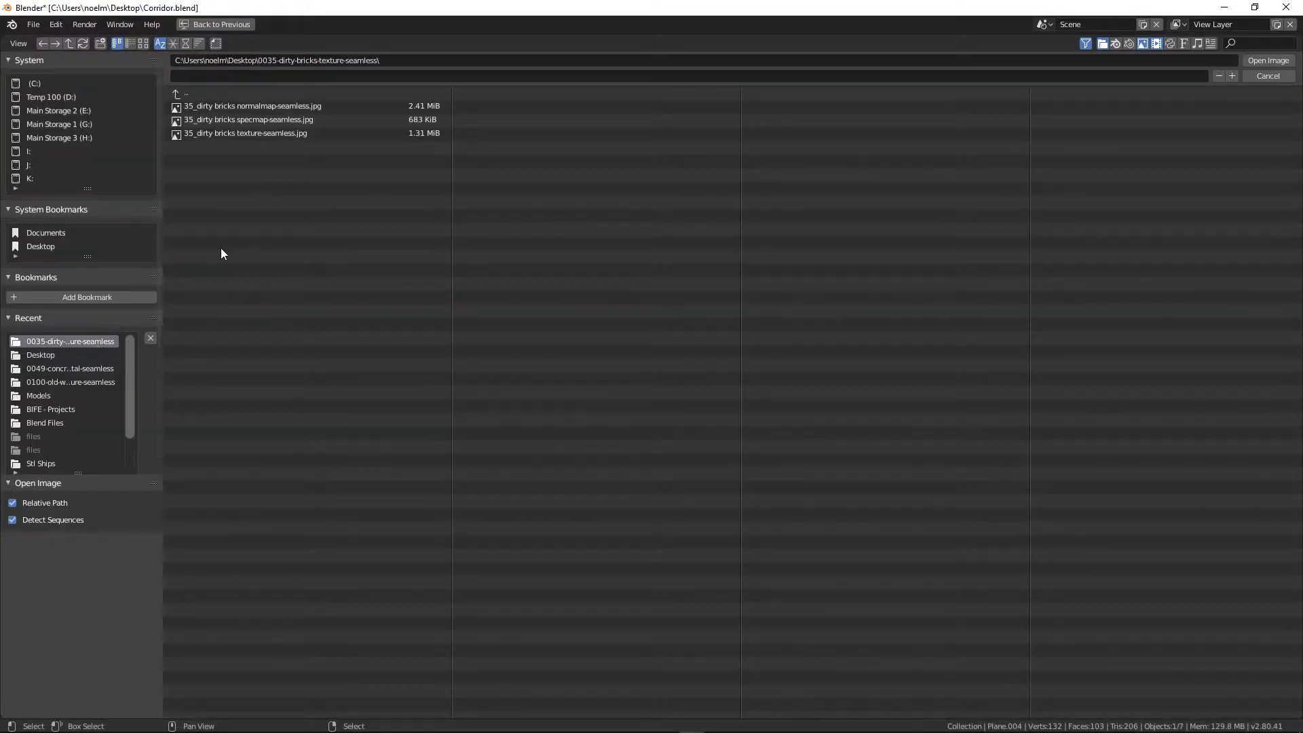
{"action": "left_click", "coordinate": [141, 45]}
{"action": "left_click", "coordinate": [319, 160]}
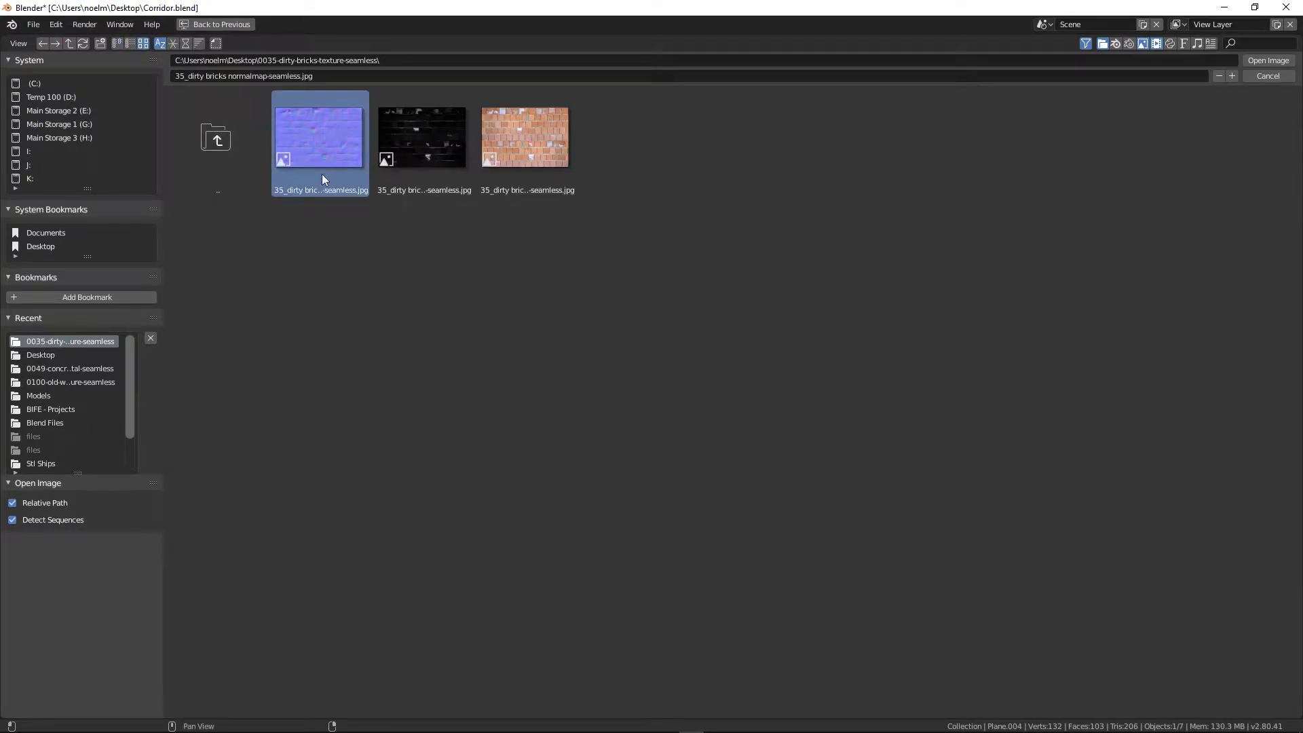
{"action": "left_click", "coordinate": [1254, 63]}
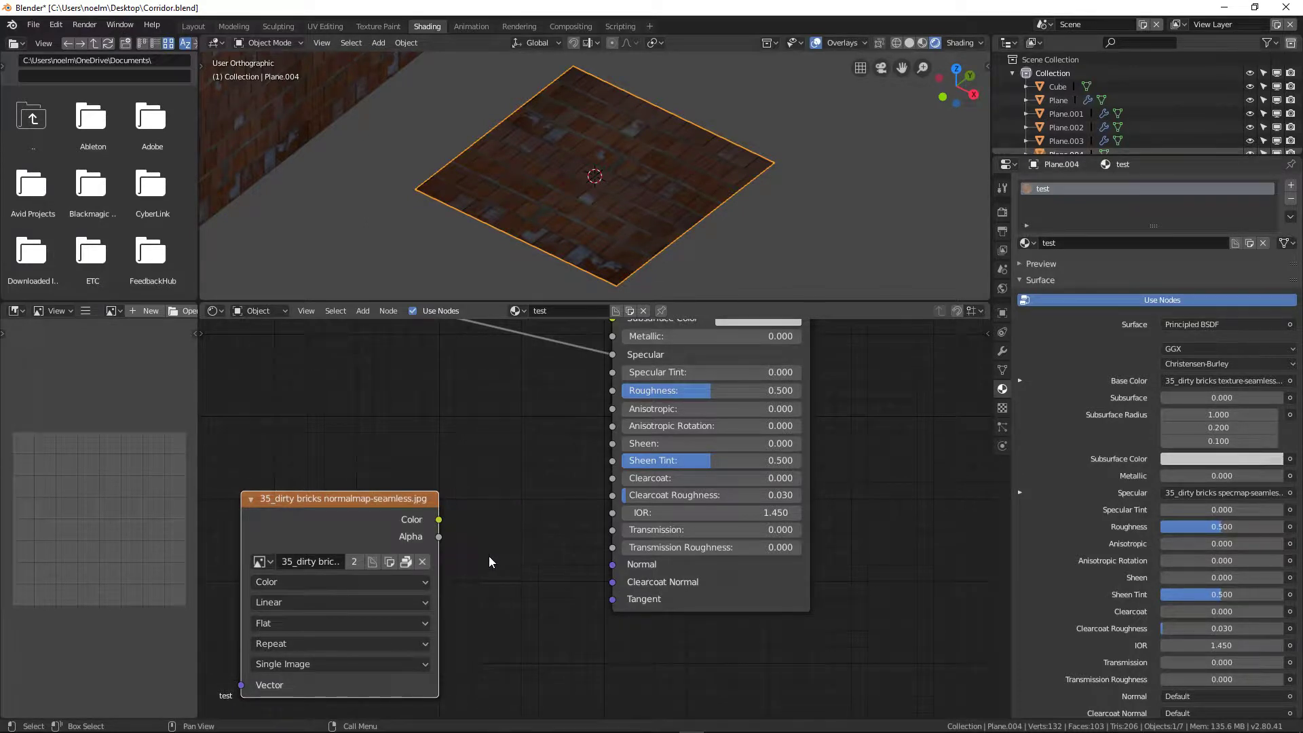
- Add a Normal Map node beside the normalmap image node and connect the image's Color output to its Color input
{"action": "key", "text": "shift+a"}
{"action": "mouse_move", "coordinate": [488, 556]}
{"action": "mouse_move", "coordinate": [454, 585]}
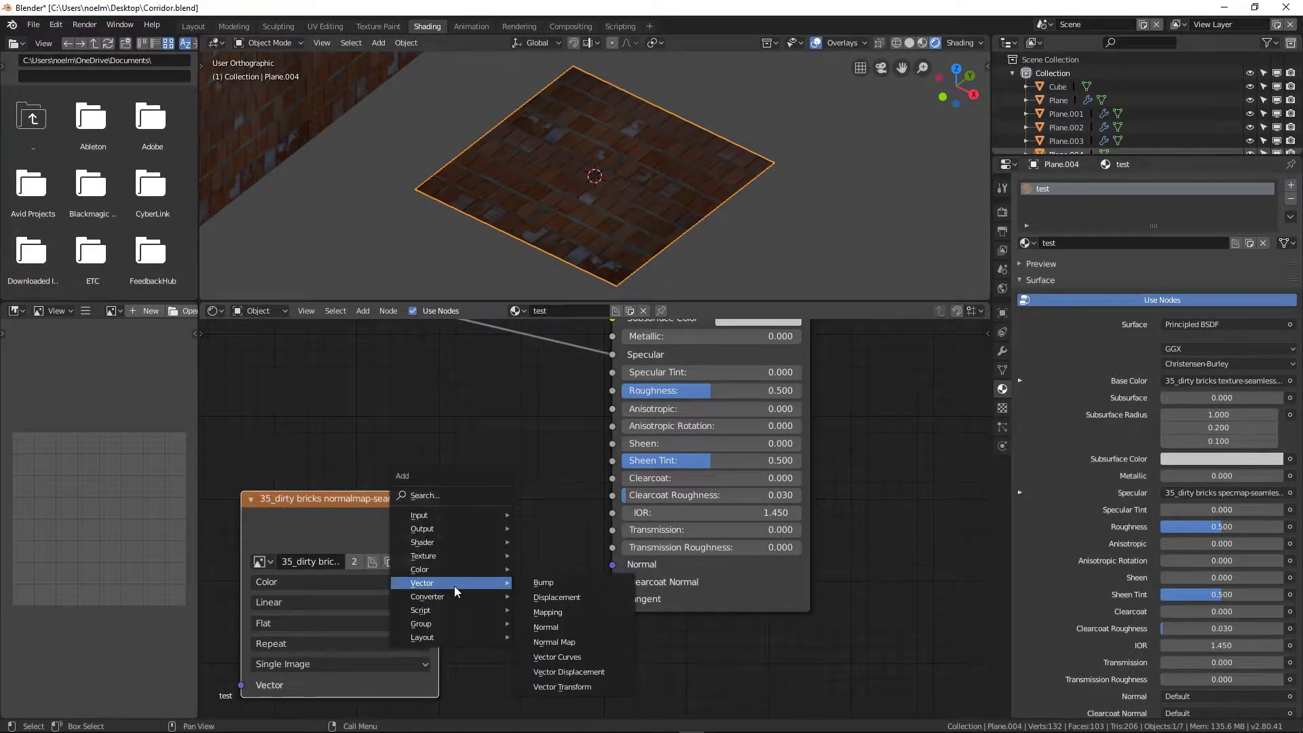
{"action": "left_click", "coordinate": [541, 644]}
{"action": "left_click", "coordinate": [475, 526]}
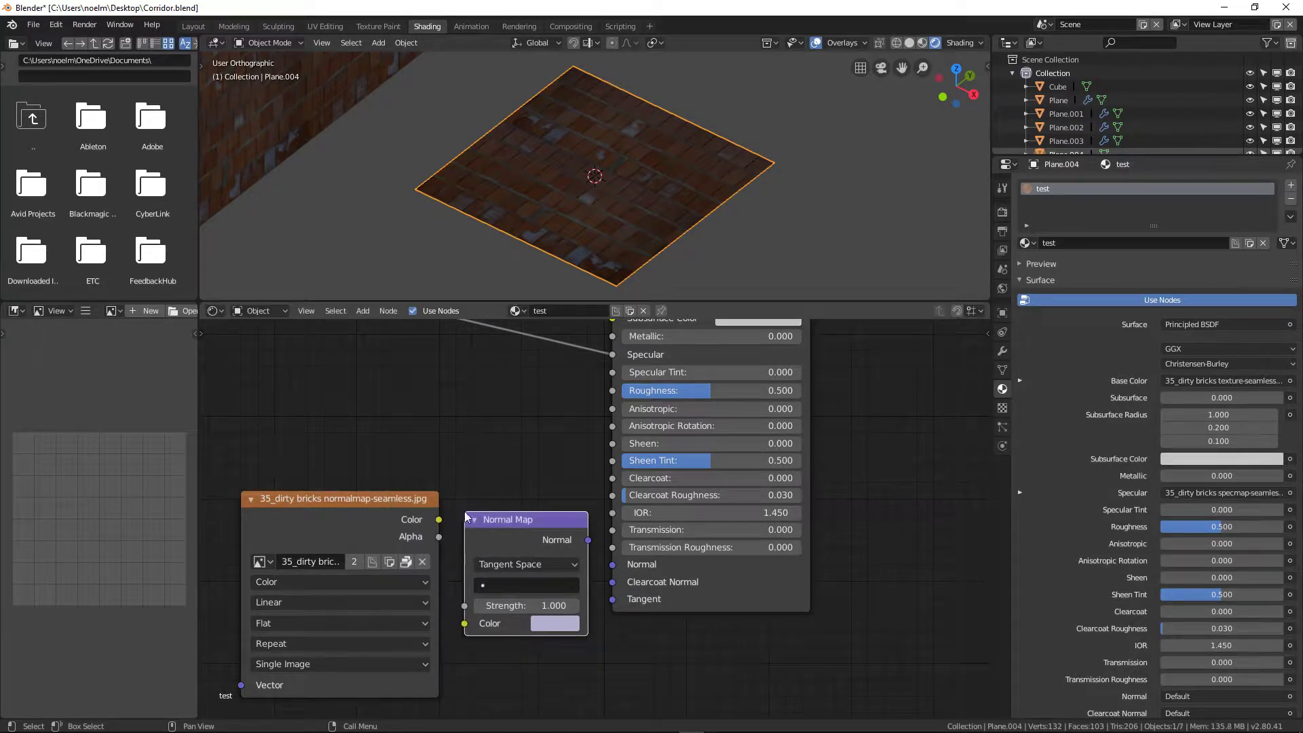
{"action": "left_click_drag", "start_coordinate": [397, 514], "coordinate": [464, 623]}
{"action": "middle_click_drag", "start_coordinate": [409, 617], "coordinate": [498, 604]}
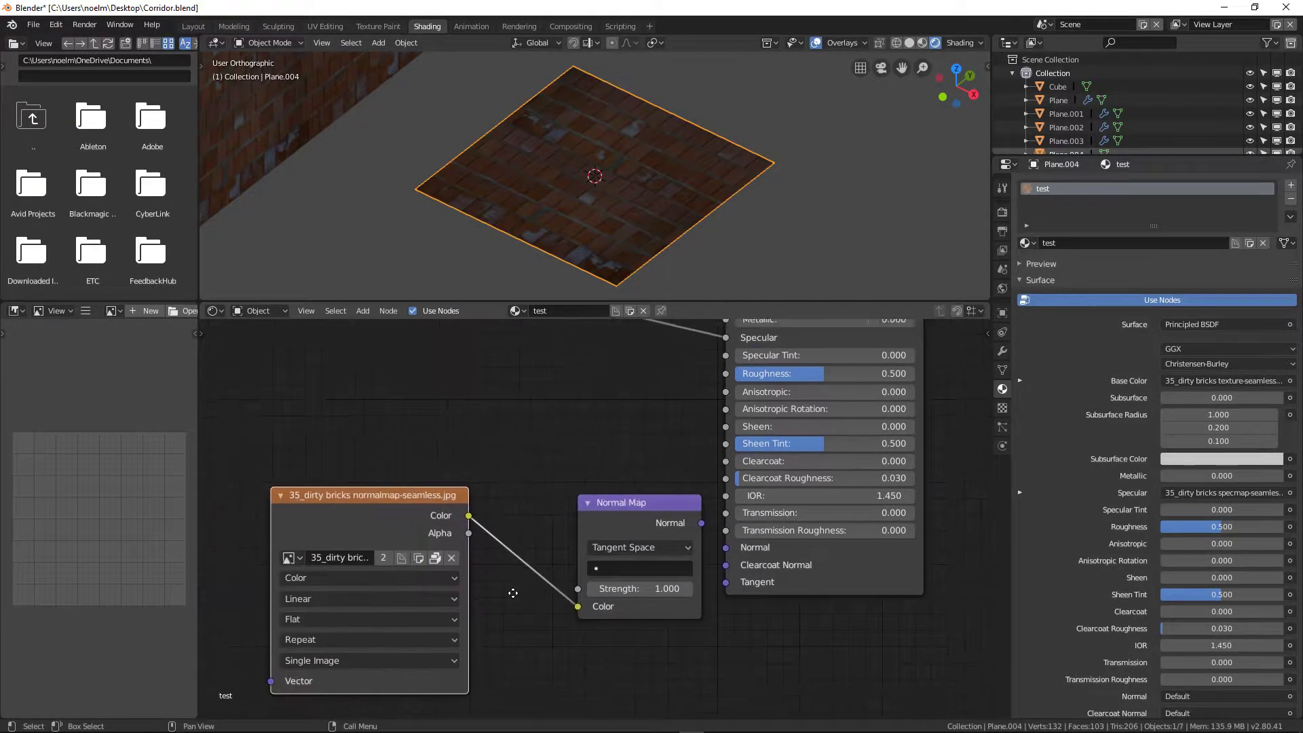
- Set the normalmap image's color space to Non-Color Data and connect the Normal Map node to the Principled BSDF's Normal input
{"action": "left_click", "coordinate": [319, 584]}
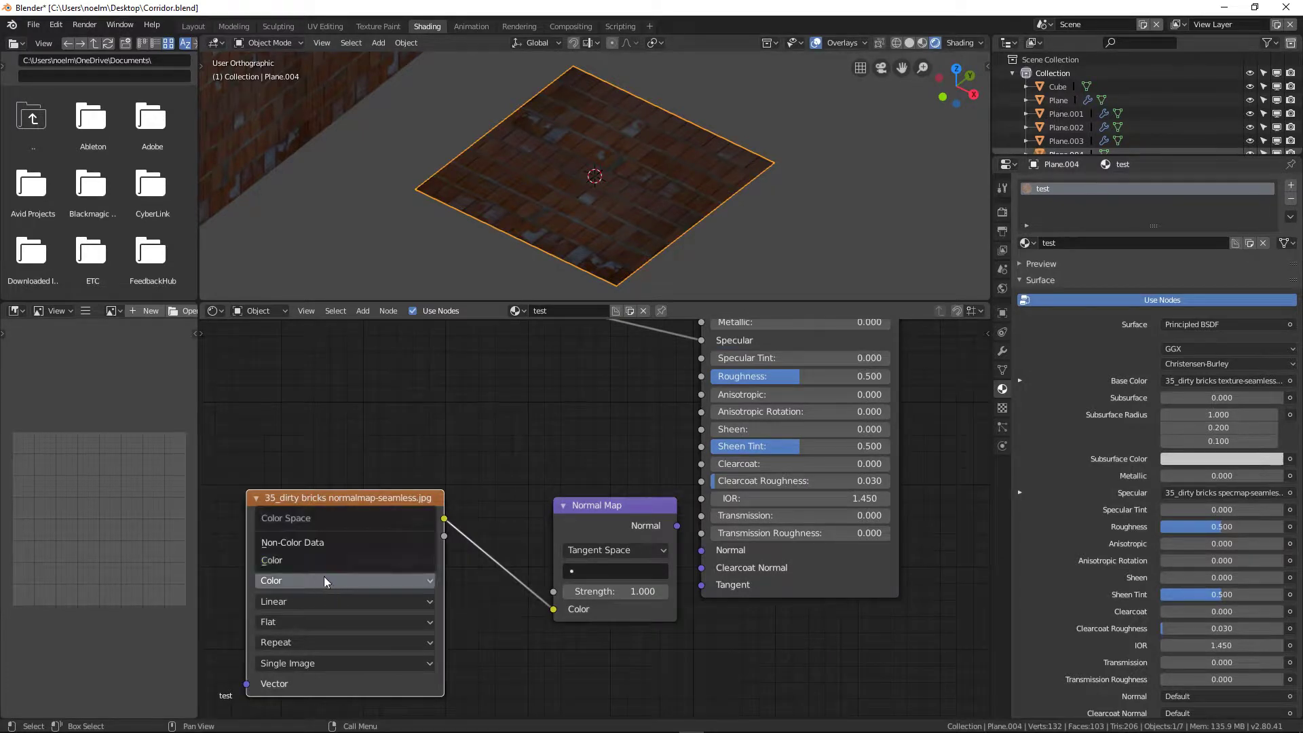
{"action": "left_click", "coordinate": [296, 543]}
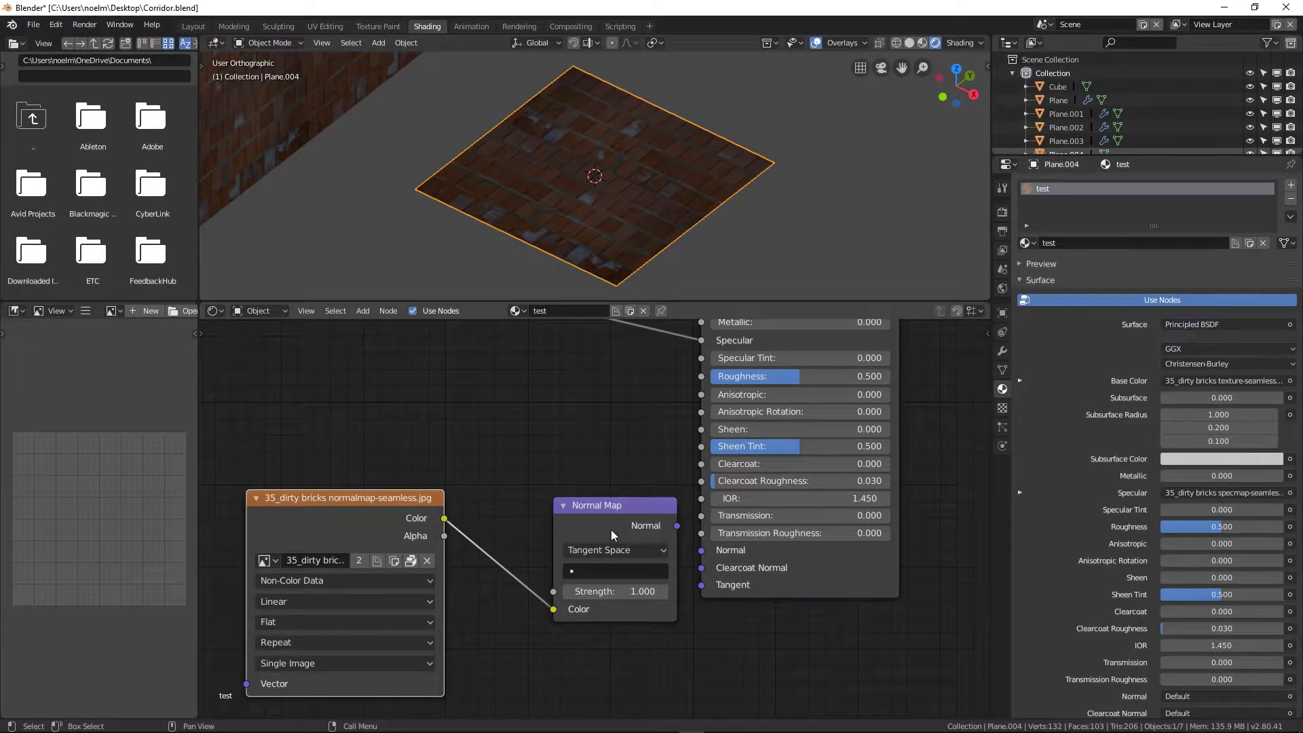
{"action": "left_click_drag", "start_coordinate": [606, 521], "coordinate": [709, 554]}
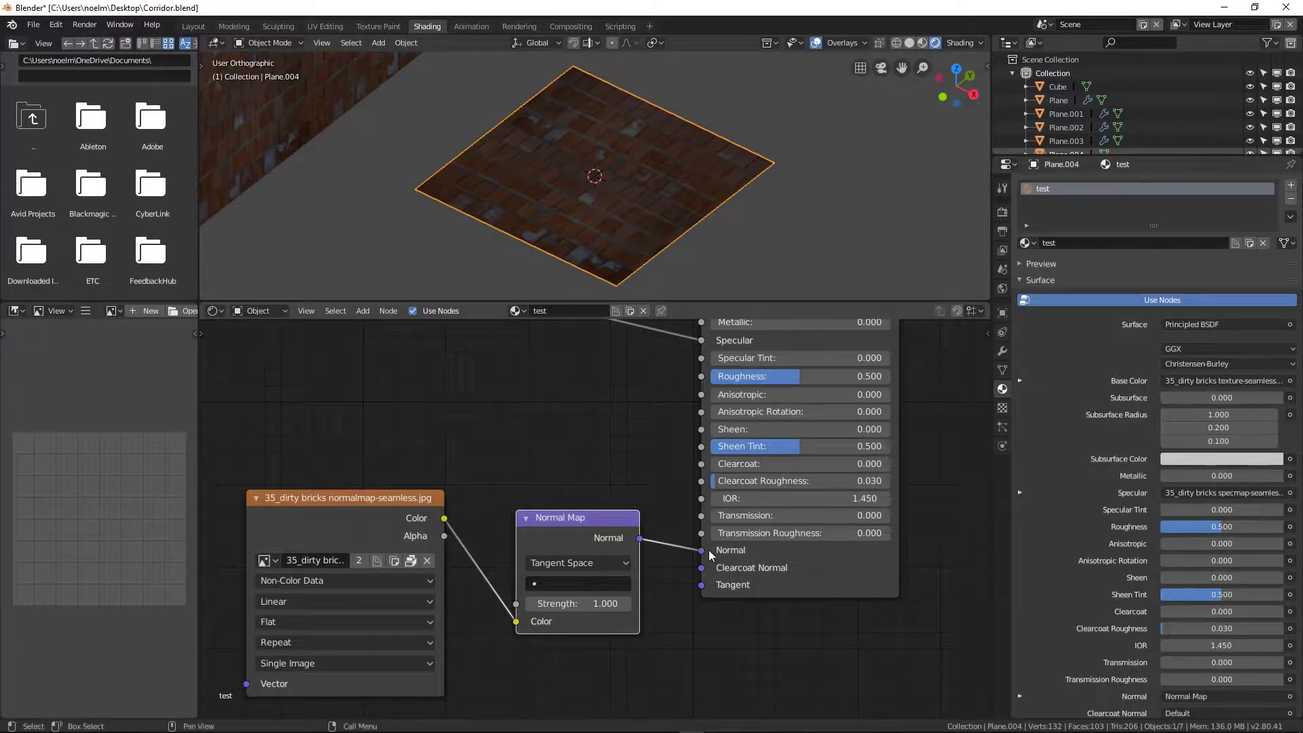
- Try a Normal Map strength of 9.3 while viewing the brick plane up close
{"action": "scroll", "coordinate": [626, 235], "scroll_direction": "up", "scroll_amount": 5}
{"action": "middle_click_drag", "start_coordinate": [616, 221], "coordinate": [634, 188]}
{"action": "scroll", "coordinate": [611, 193], "scroll_direction": "up", "scroll_amount": 2}
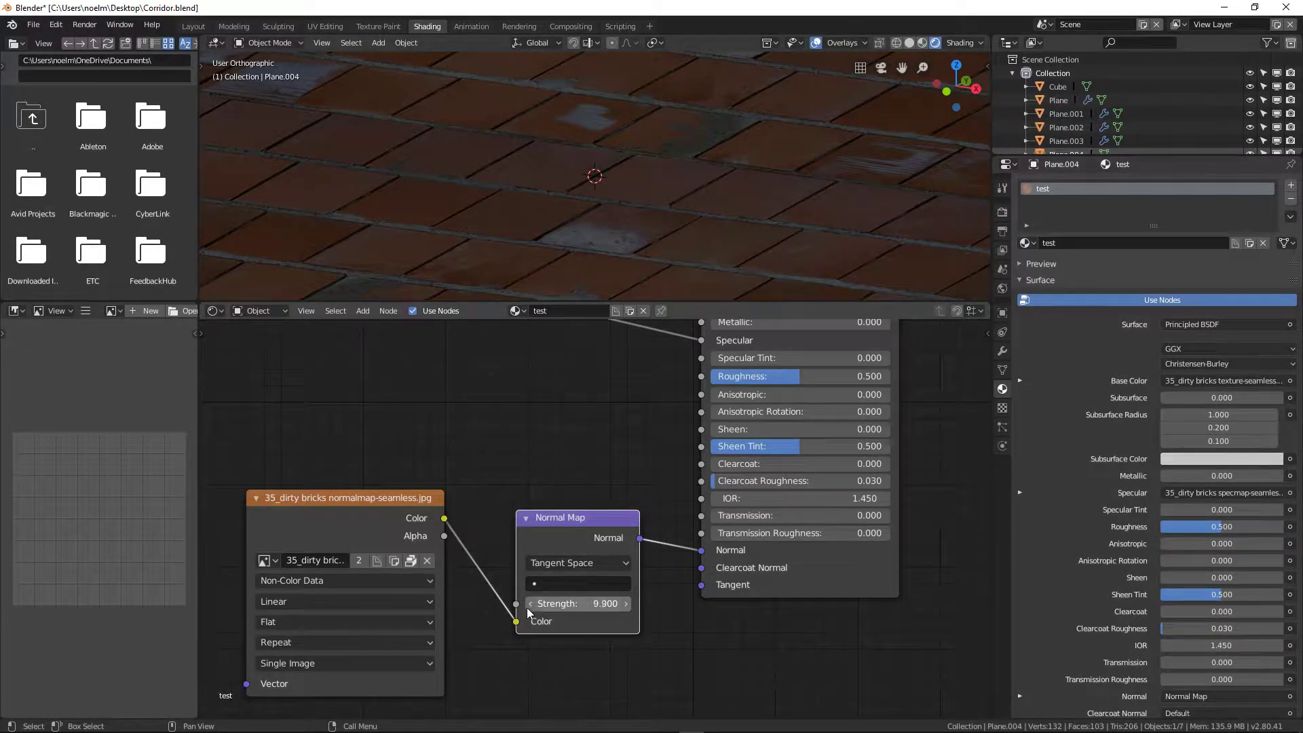
{"action": "left_click_drag", "start_coordinate": [530, 604], "coordinate": [516, 604]}
{"action": "scroll", "coordinate": [575, 184], "scroll_direction": "down", "scroll_amount": 3}
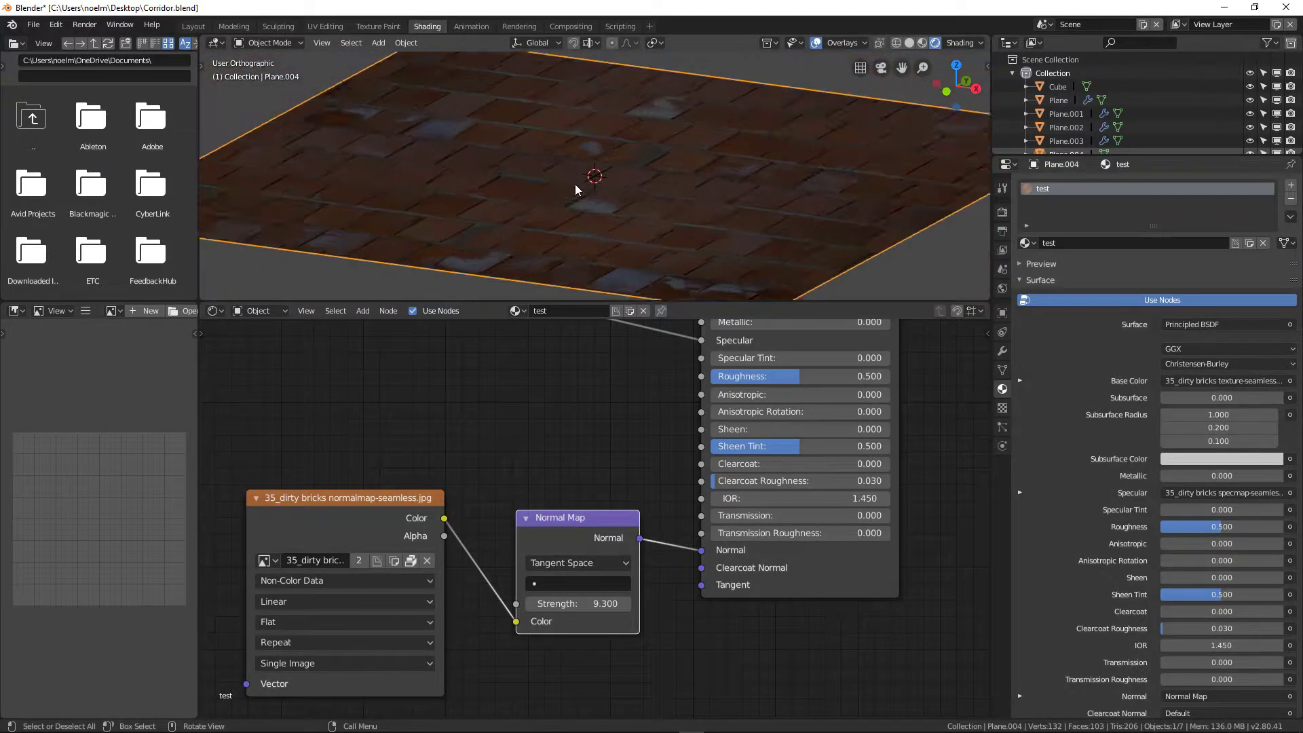
- Add a point light, move it above the plane's far corner and reduce its energy until the bricks are no longer overexposed
{"action": "scroll", "coordinate": [575, 185], "scroll_direction": "down", "scroll_amount": 4}
{"action": "key", "text": "shift+a"}
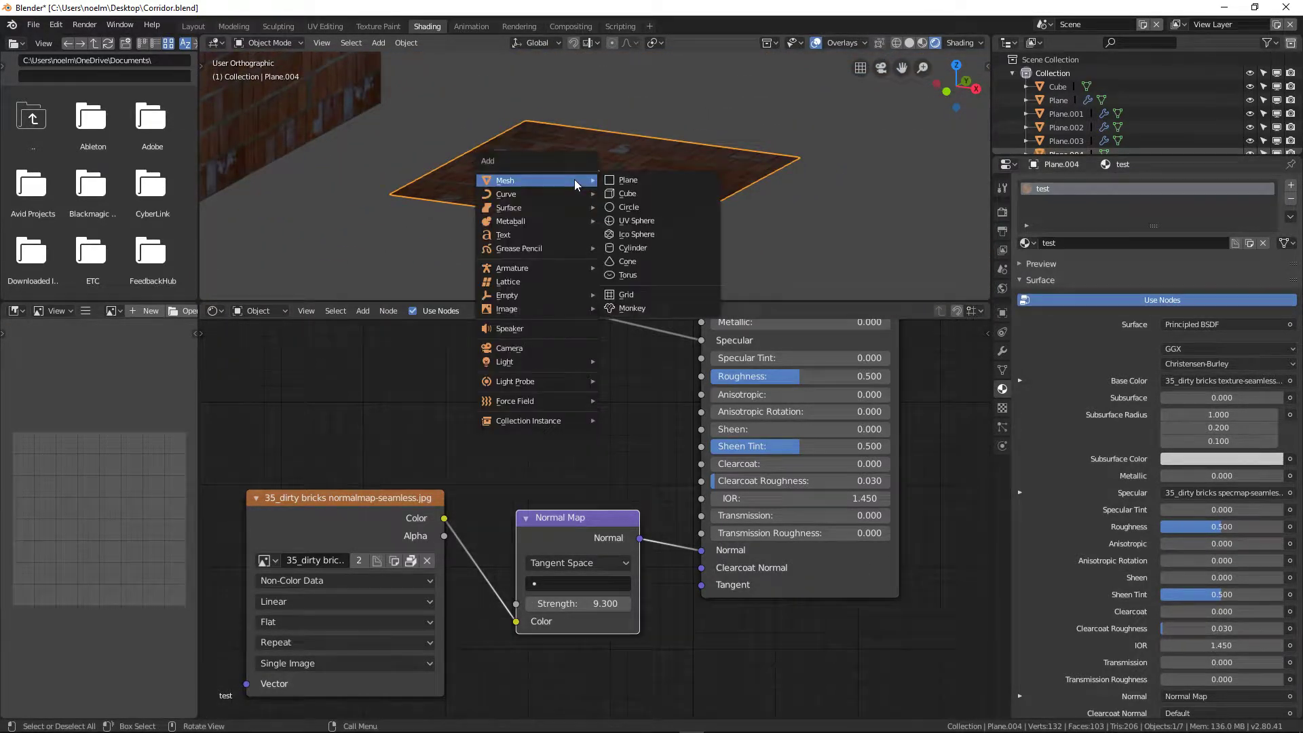
{"action": "mouse_move", "coordinate": [555, 365]}
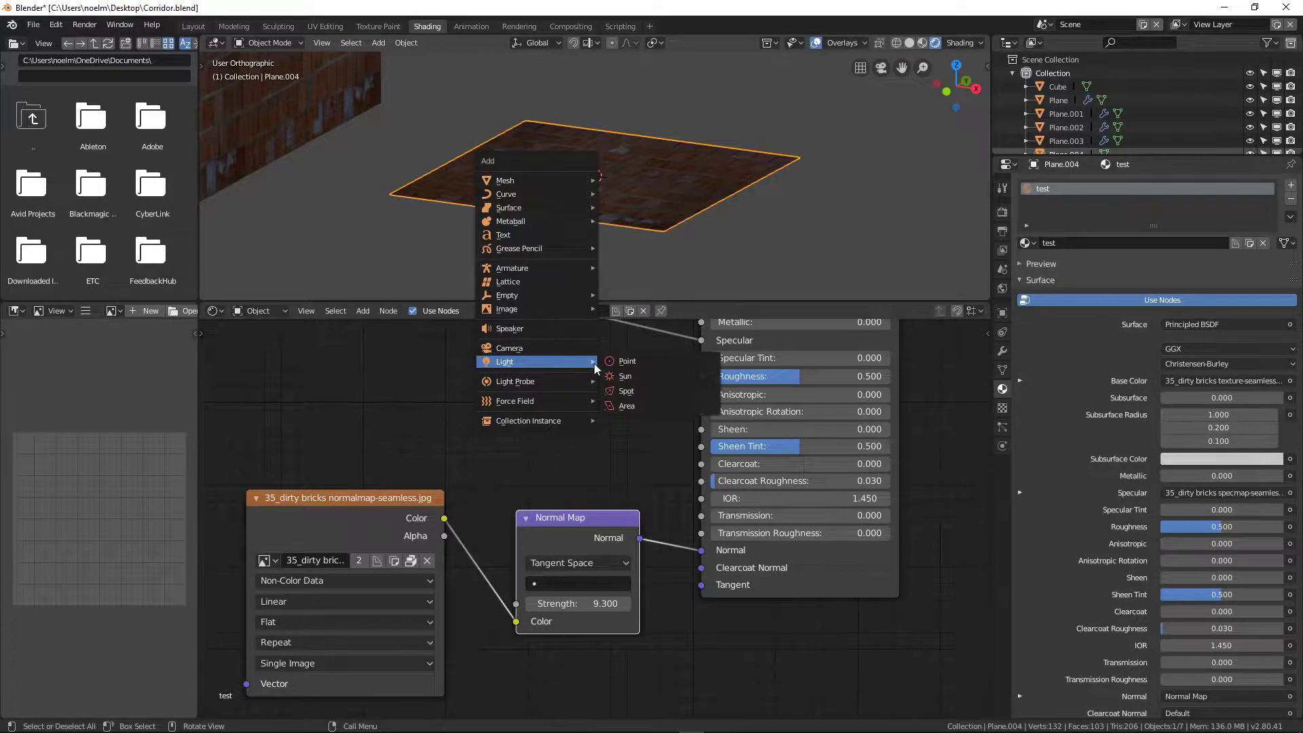
{"action": "left_click", "coordinate": [620, 363]}
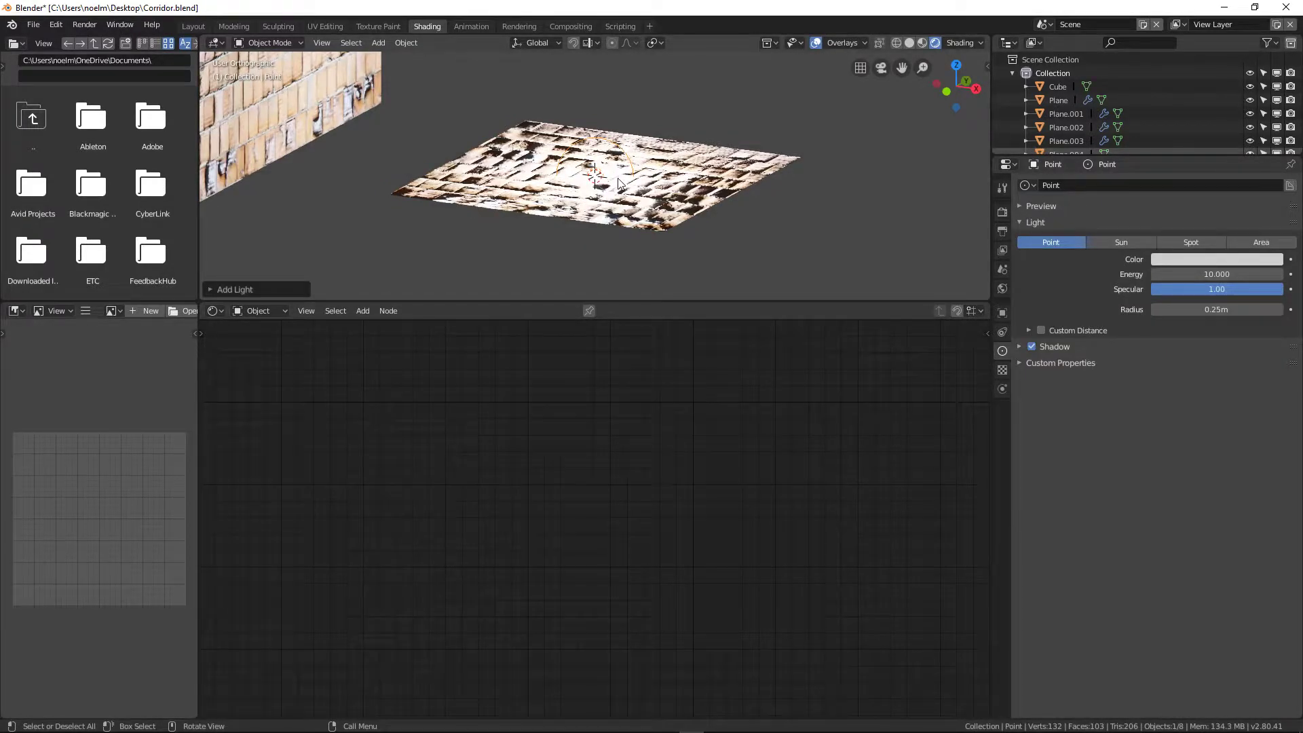
{"action": "key", "text": "g"}
{"action": "left_click", "coordinate": [777, 109]}
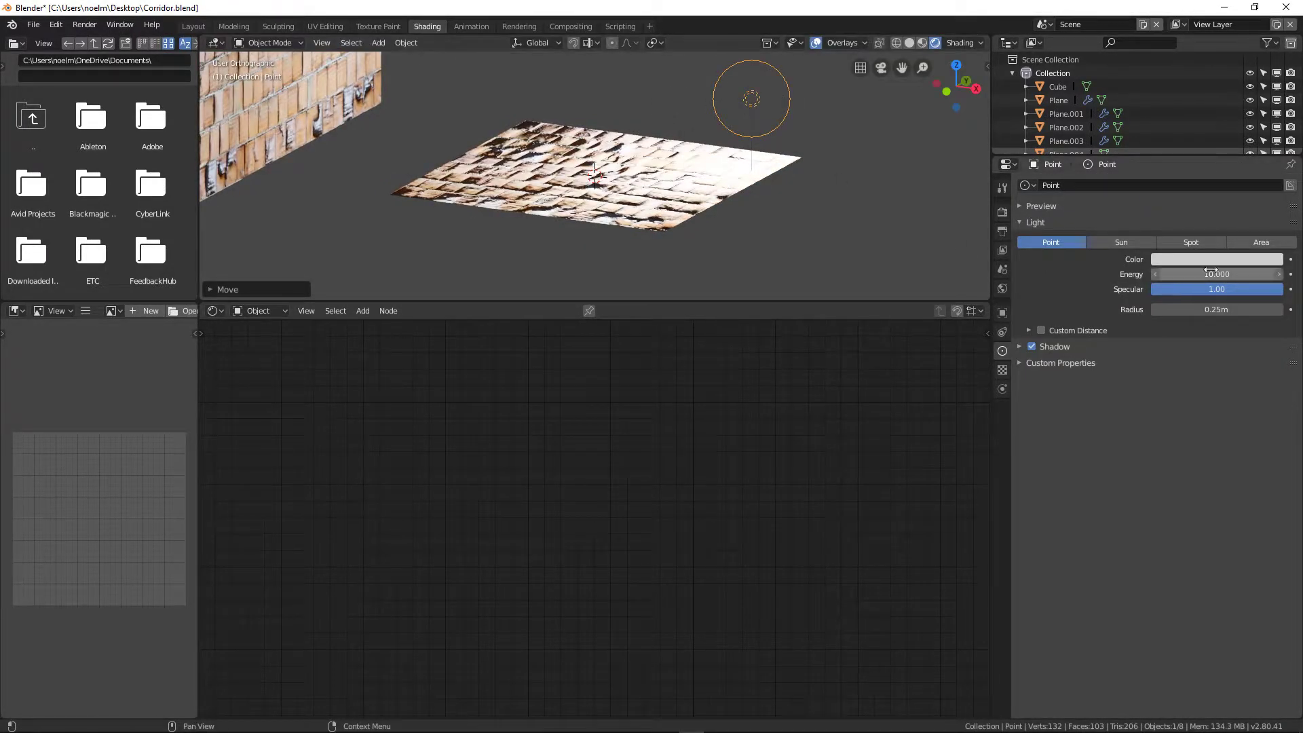
{"action": "mouse_move", "coordinate": [1210, 271]}
{"action": "left_mouse_down"}
{"action": "mouse_move", "coordinate": [1159, 272]}
{"action": "mouse_move", "coordinate": [1212, 274]}
{"action": "left_mouse_up"}
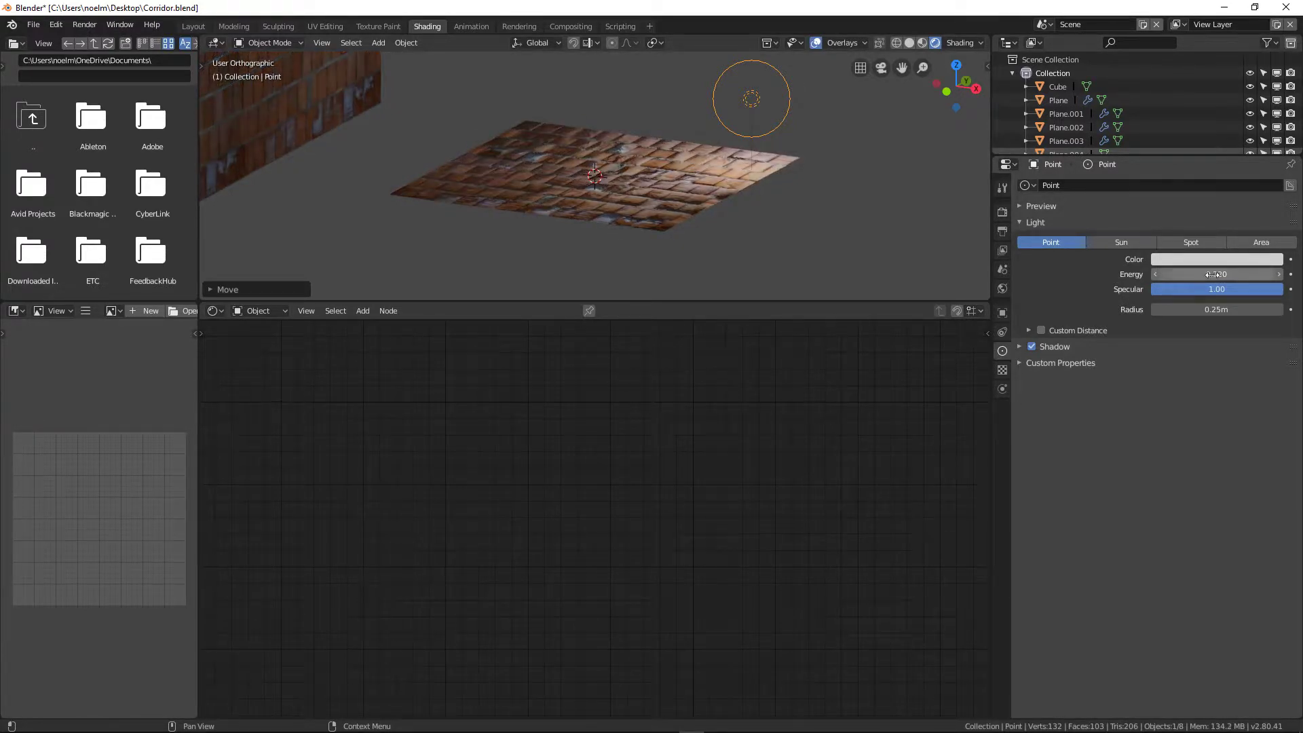
- Select the brick plane again and set its Normal Map strength to 5.1
{"action": "scroll", "coordinate": [882, 193], "scroll_direction": "up", "scroll_amount": 5}
{"action": "left_click", "coordinate": [738, 150]}
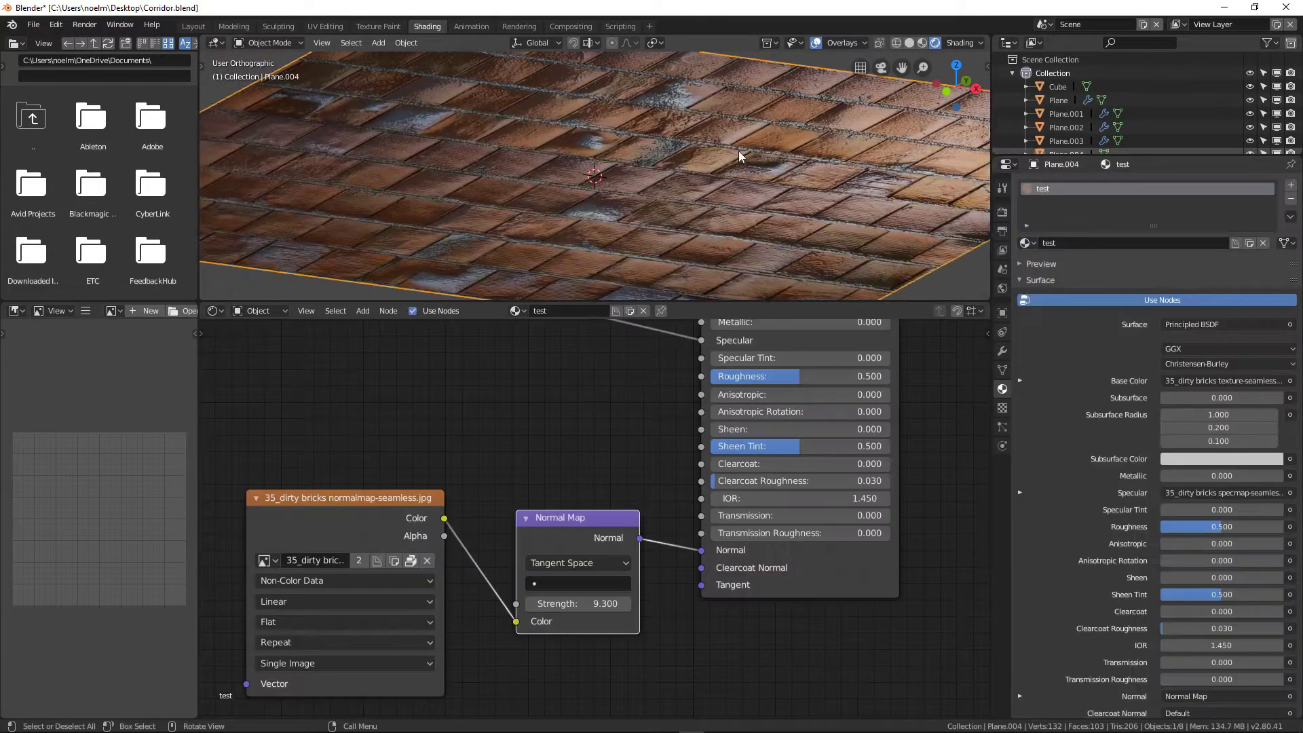
{"action": "scroll", "coordinate": [739, 151], "scroll_direction": "down", "scroll_amount": 4}
{"action": "mouse_move", "coordinate": [592, 604]}
{"action": "left_mouse_down"}
{"action": "mouse_move", "coordinate": [424, 604]}
{"action": "mouse_move", "coordinate": [596, 615]}
{"action": "left_mouse_up"}
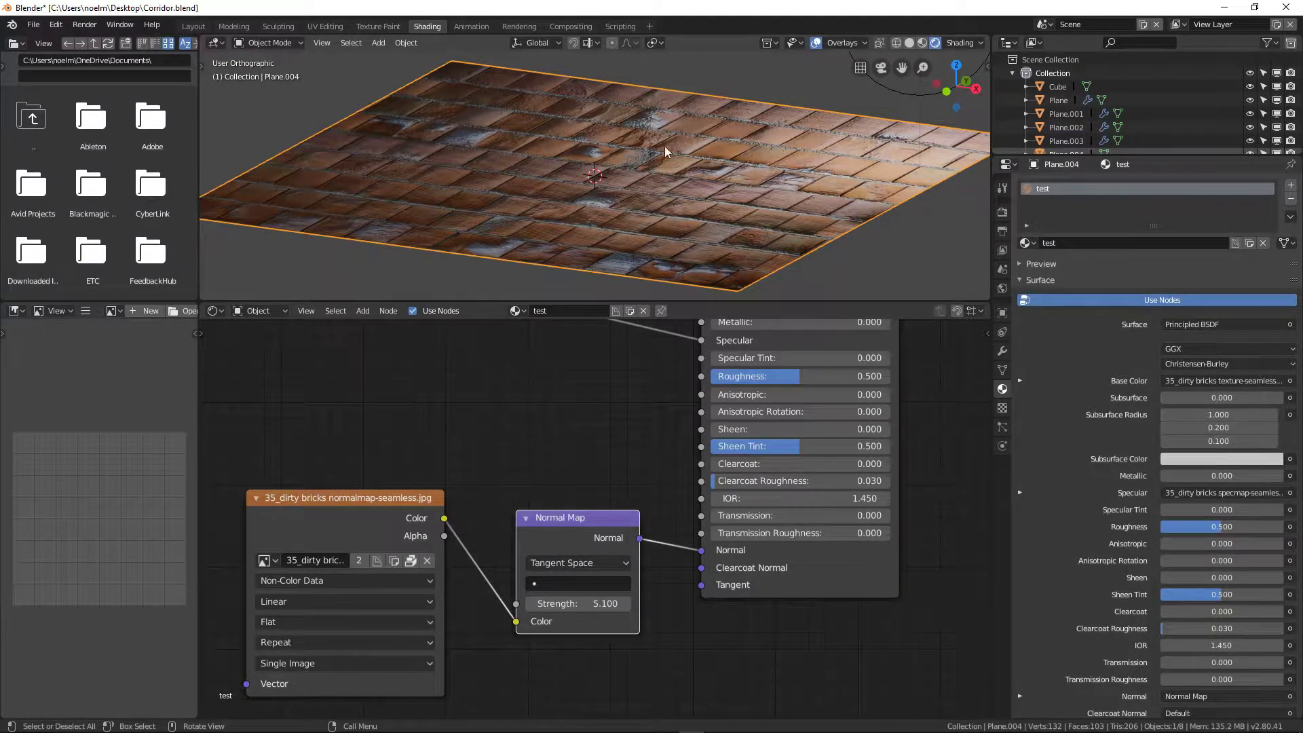
- Delete the brick test plane beside the corridor
{"action": "scroll", "coordinate": [611, 190], "scroll_direction": "down", "scroll_amount": 8}
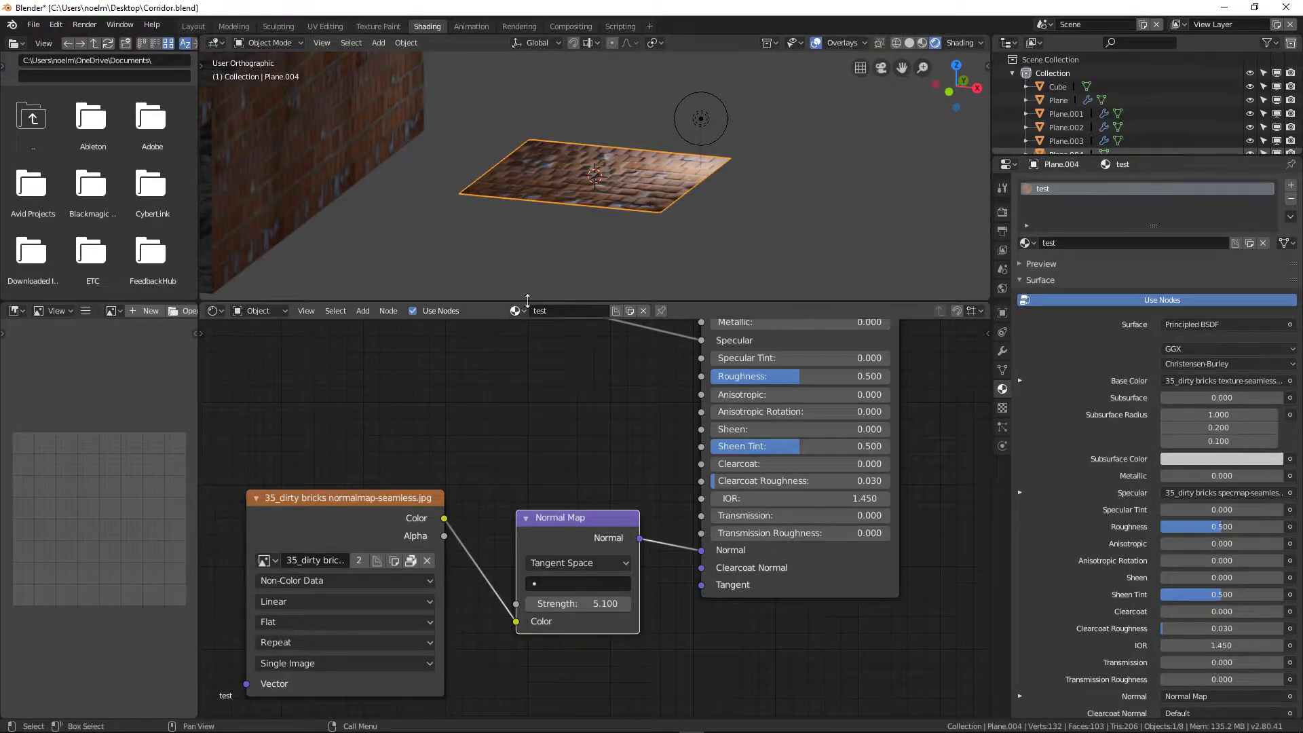
{"action": "scroll", "coordinate": [475, 228], "scroll_direction": "down", "scroll_amount": 6}
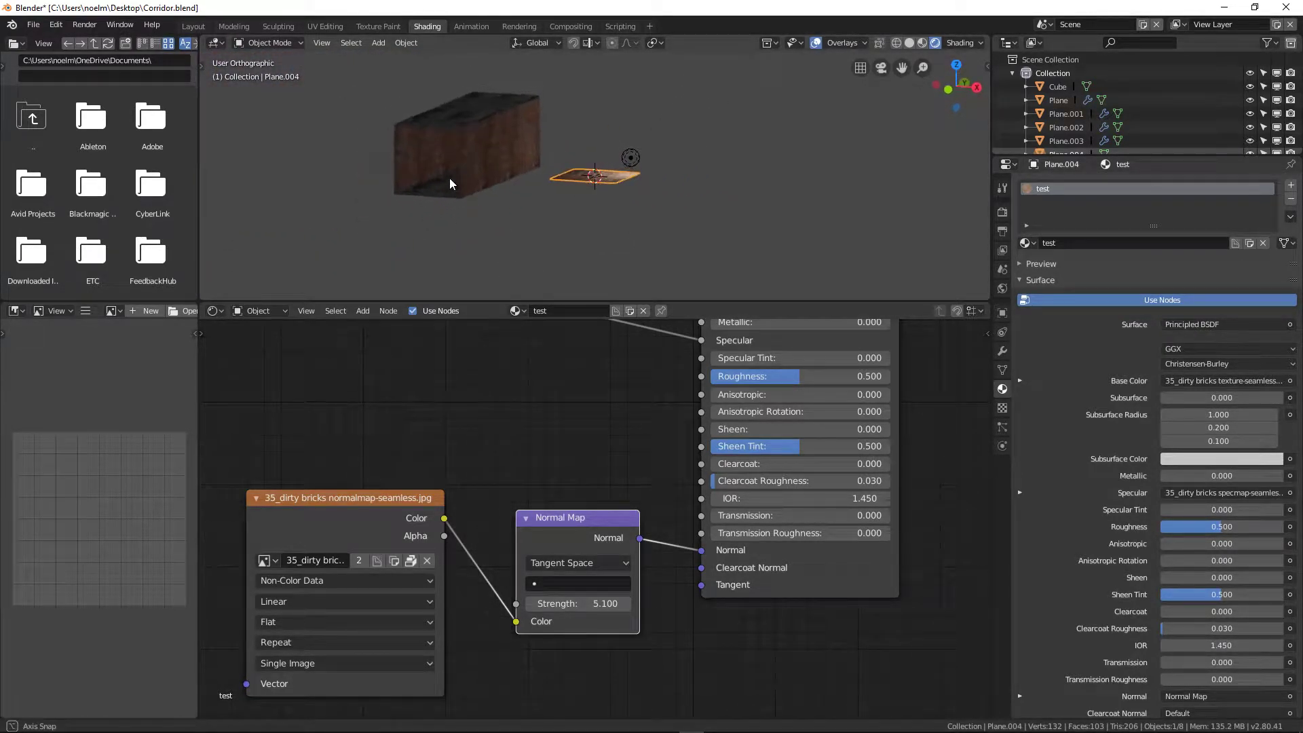
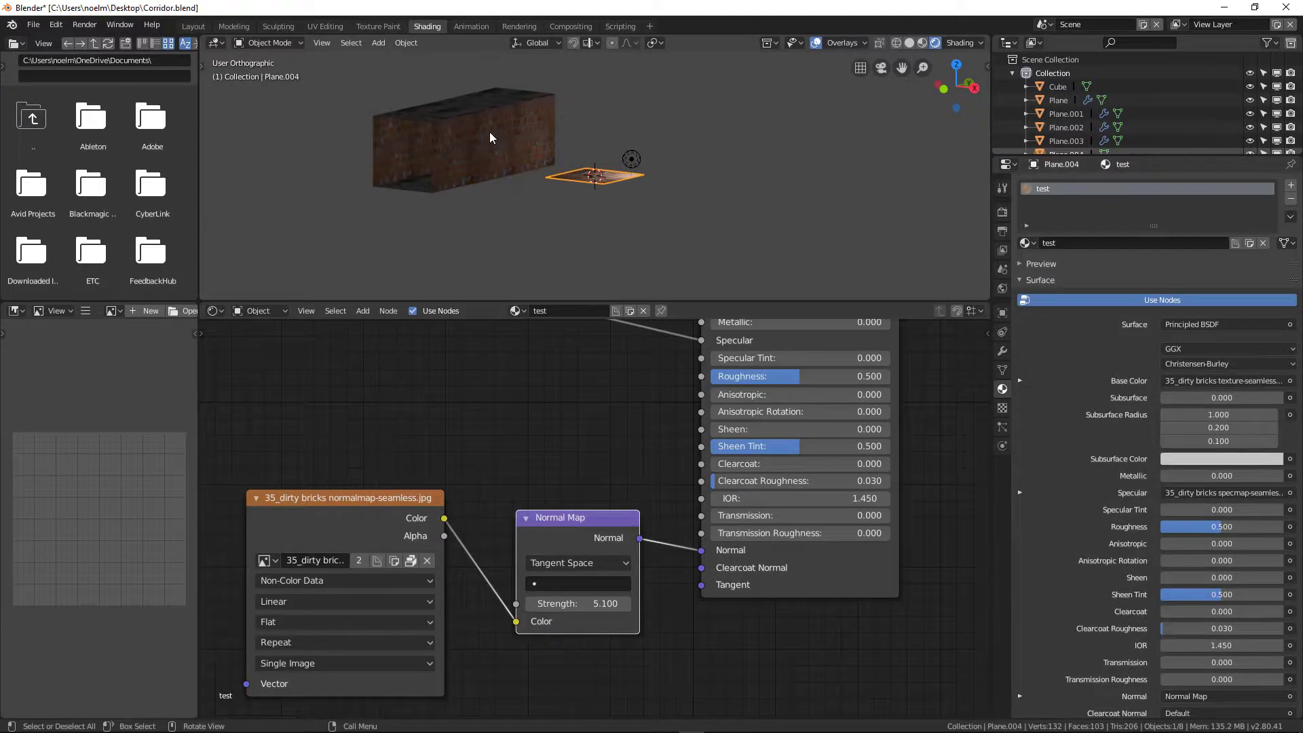
{"action": "key", "text": "Delete"}
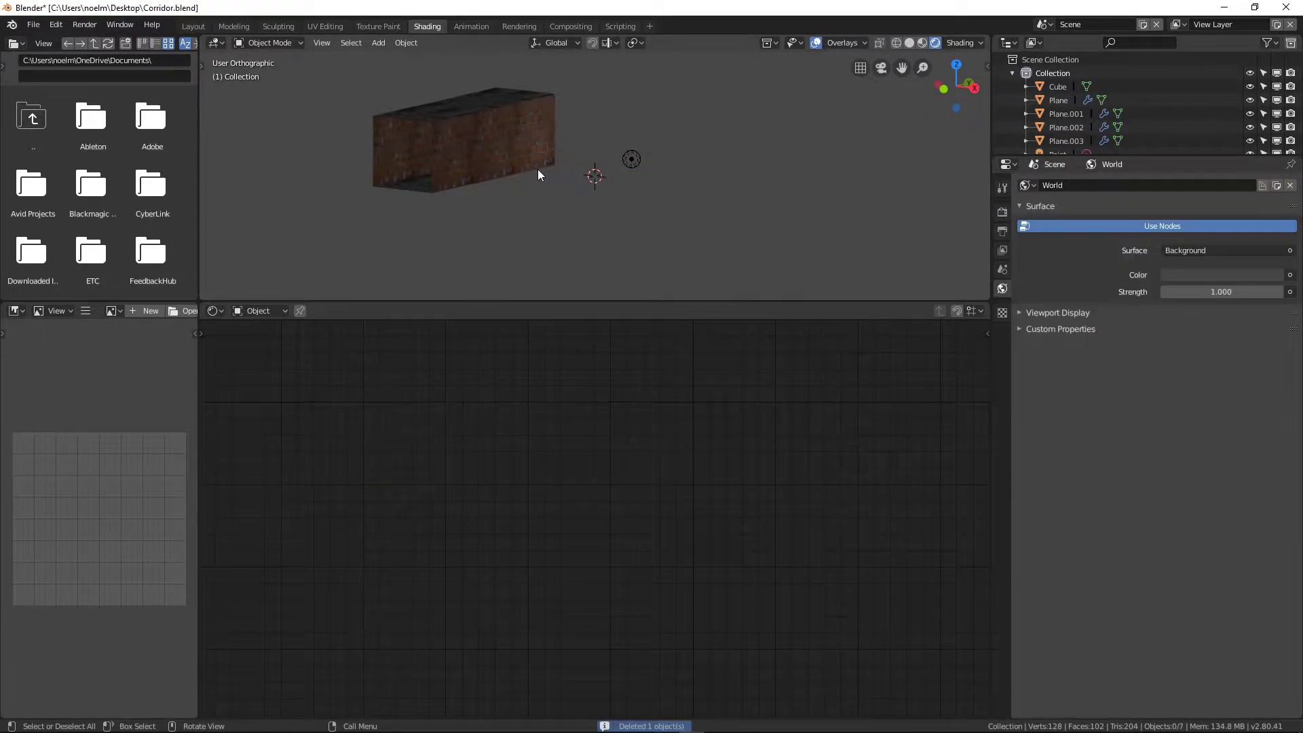
- Select the door's armature at the corridor's end and switch the viewport to wireframe shading
{"action": "middle_click_drag", "start_coordinate": [545, 193], "coordinate": [412, 227]}
{"action": "scroll", "coordinate": [529, 221], "scroll_direction": "up", "scroll_amount": 5}
{"action": "middle_click_drag", "start_coordinate": [642, 214], "coordinate": [556, 186]}
{"action": "left_click", "coordinate": [556, 185]}
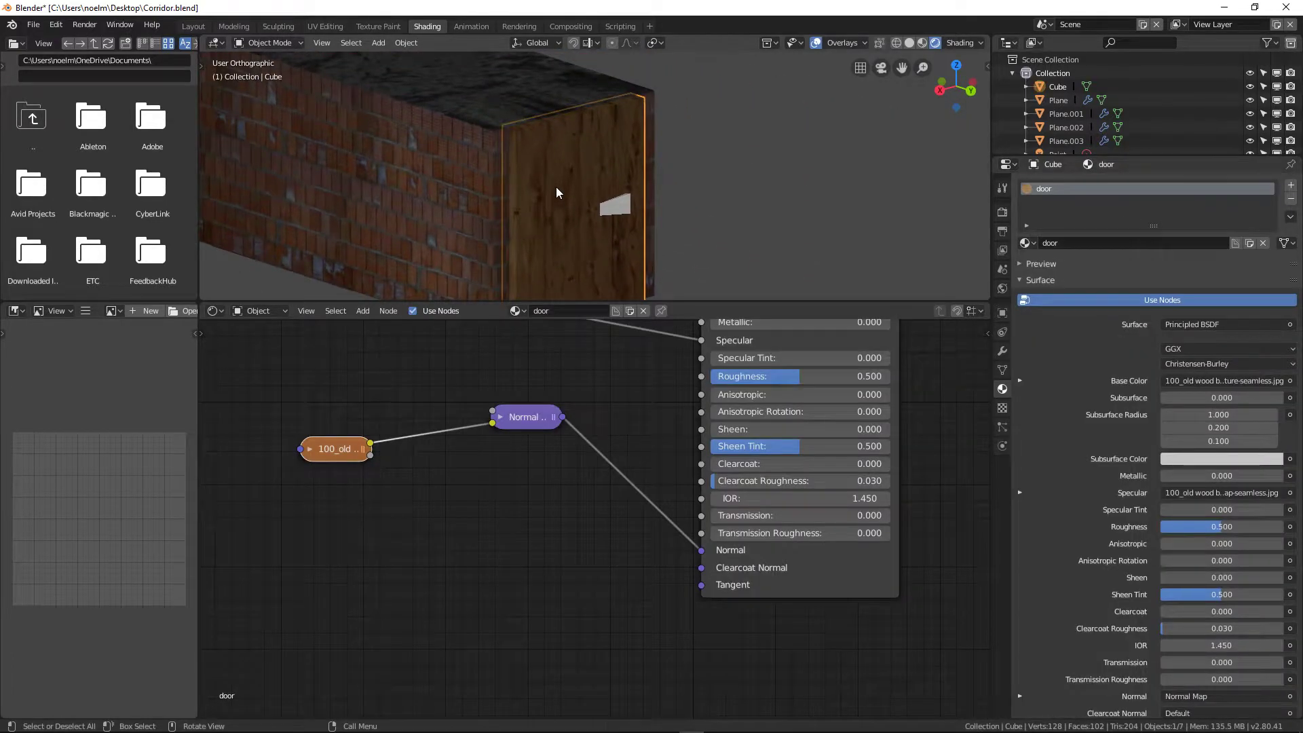
{"action": "left_click", "coordinate": [618, 203]}
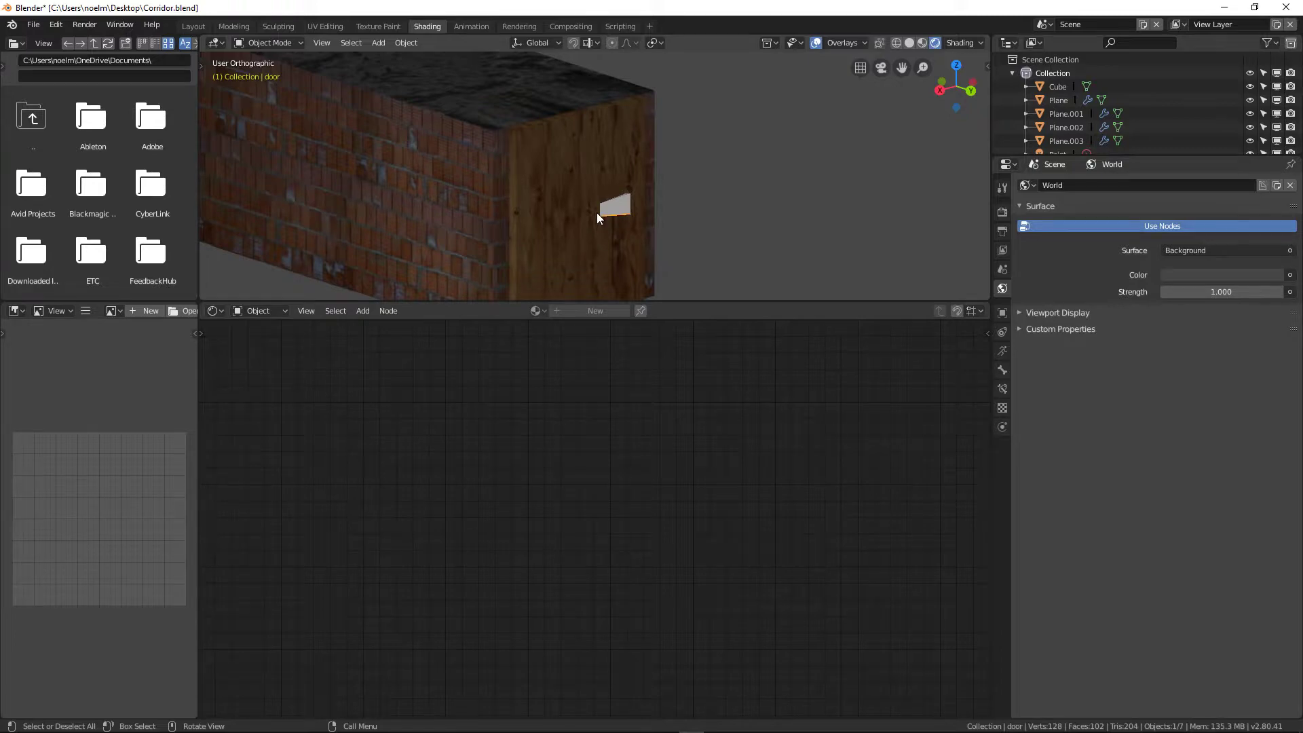
{"action": "key", "text": "z"}
{"action": "left_click", "coordinate": [495, 218]}
- Parent the door mesh to its armature using the Bone option
{"action": "middle_click_drag", "start_coordinate": [534, 229], "coordinate": [604, 202]}
{"action": "left_click", "coordinate": [633, 127]}
{"action": "left_click", "coordinate": [604, 202], "text": "shift"}
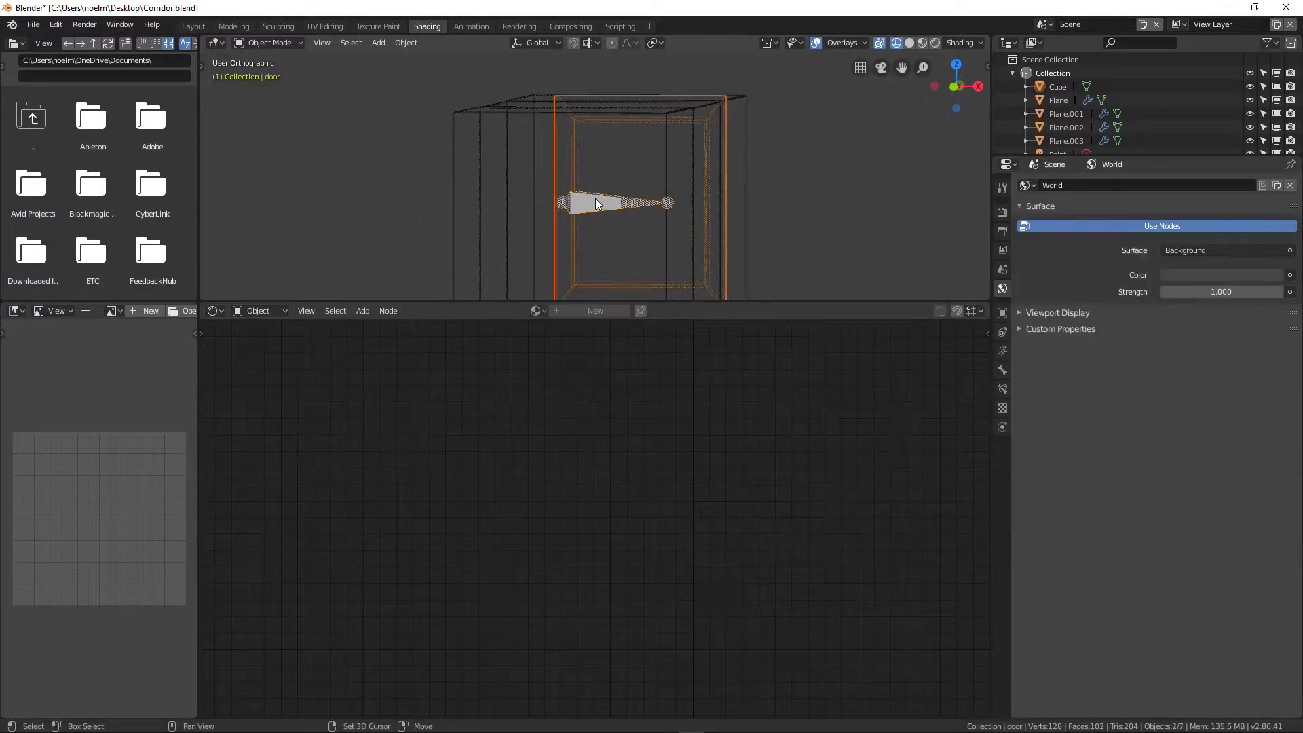
{"action": "key", "text": "ctrl+p"}
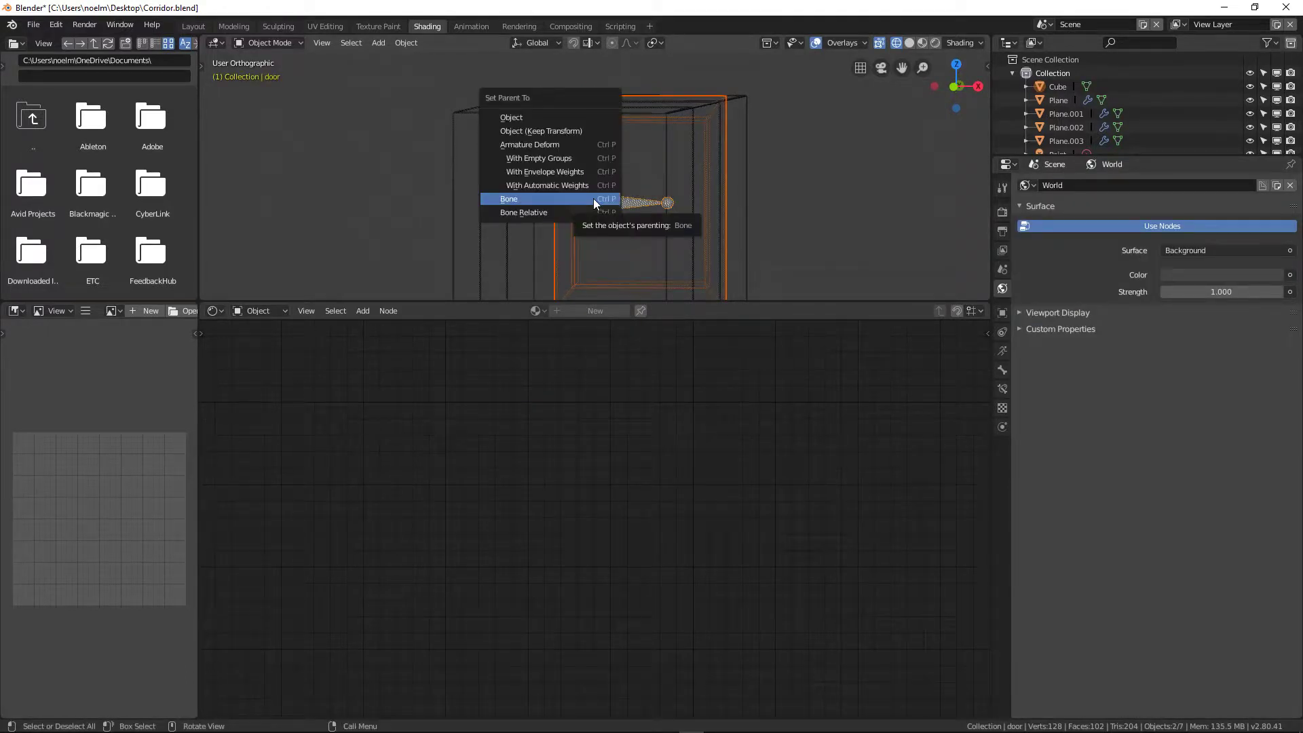
{"action": "left_click", "coordinate": [518, 203]}
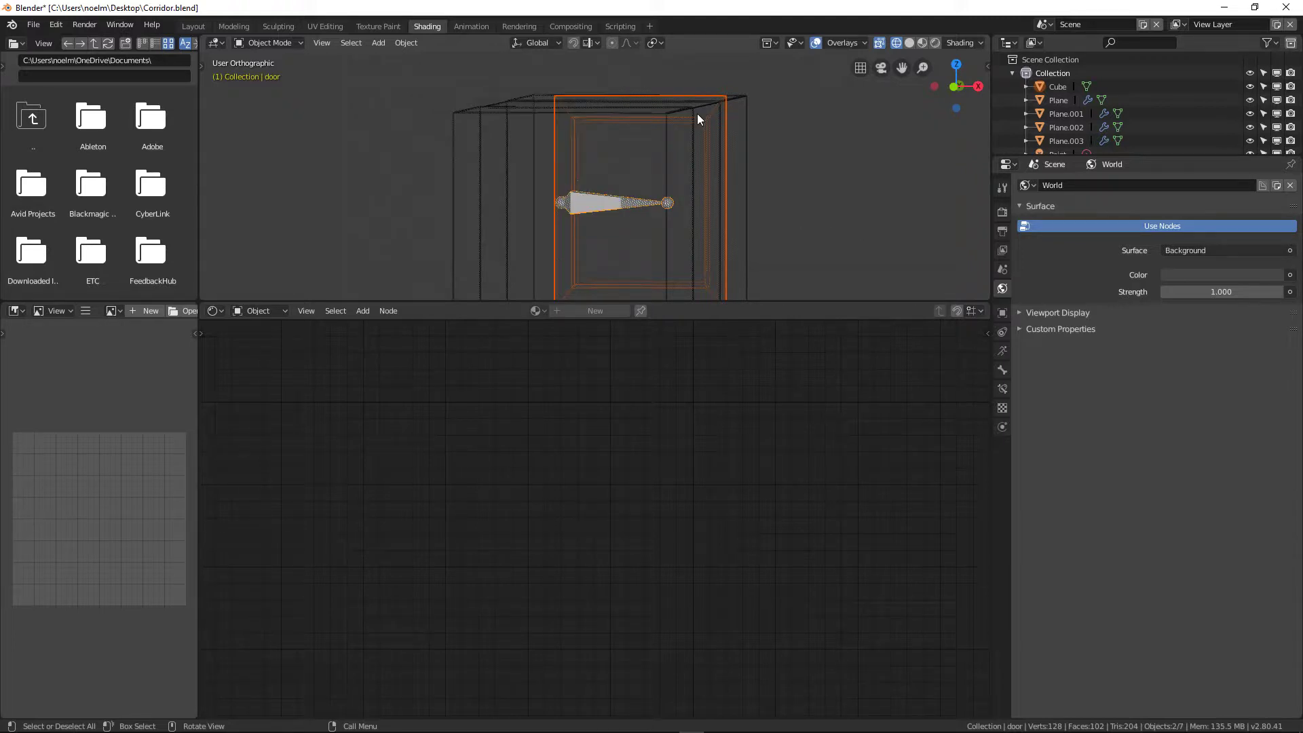
- Put the door's armature alone into Pose Mode and select its bone
{"action": "left_click", "coordinate": [624, 205]}
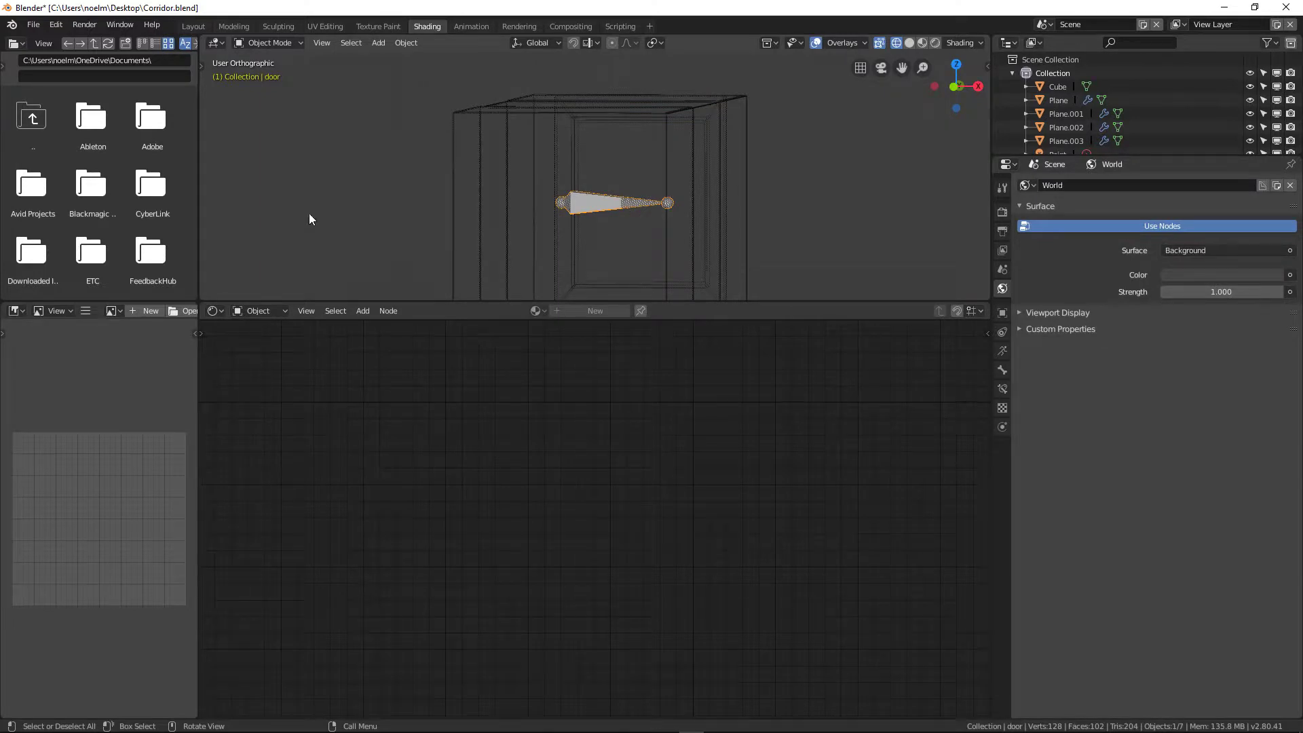
{"action": "left_click", "coordinate": [268, 42]}
{"action": "left_click", "coordinate": [276, 87]}
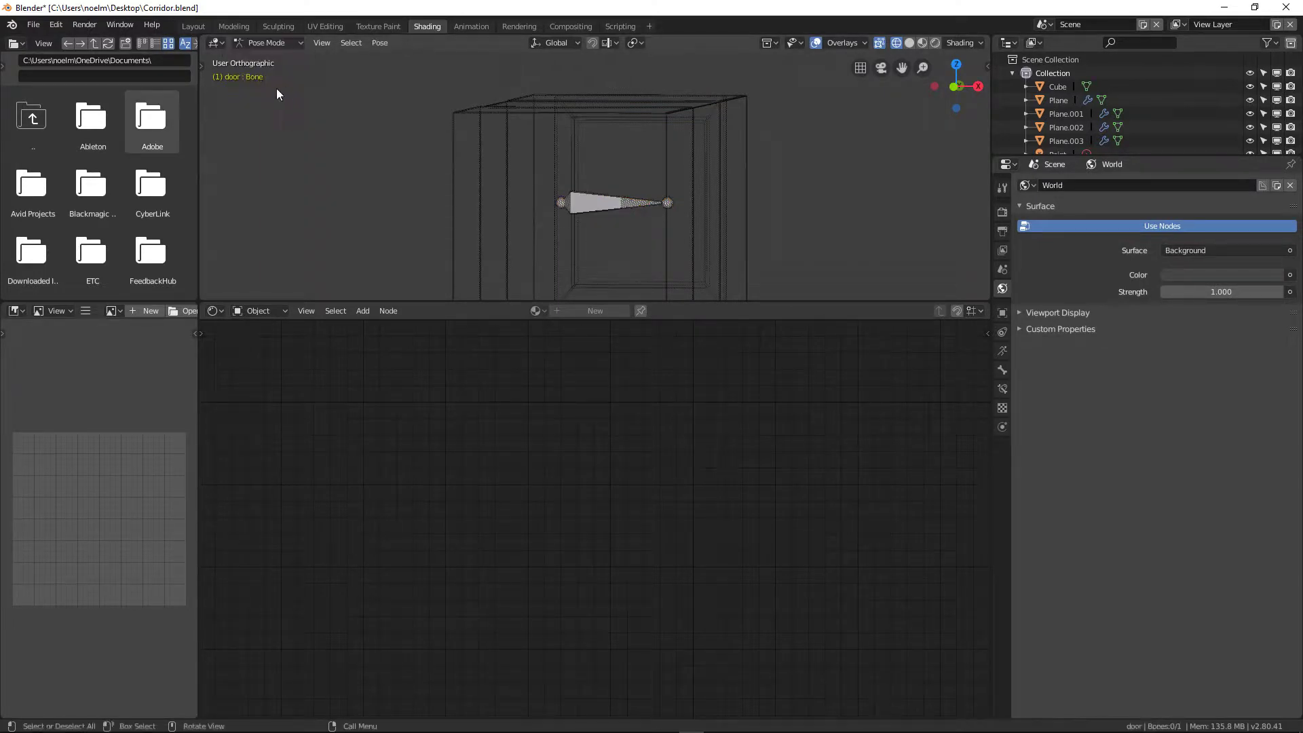
{"action": "left_click", "coordinate": [591, 207]}
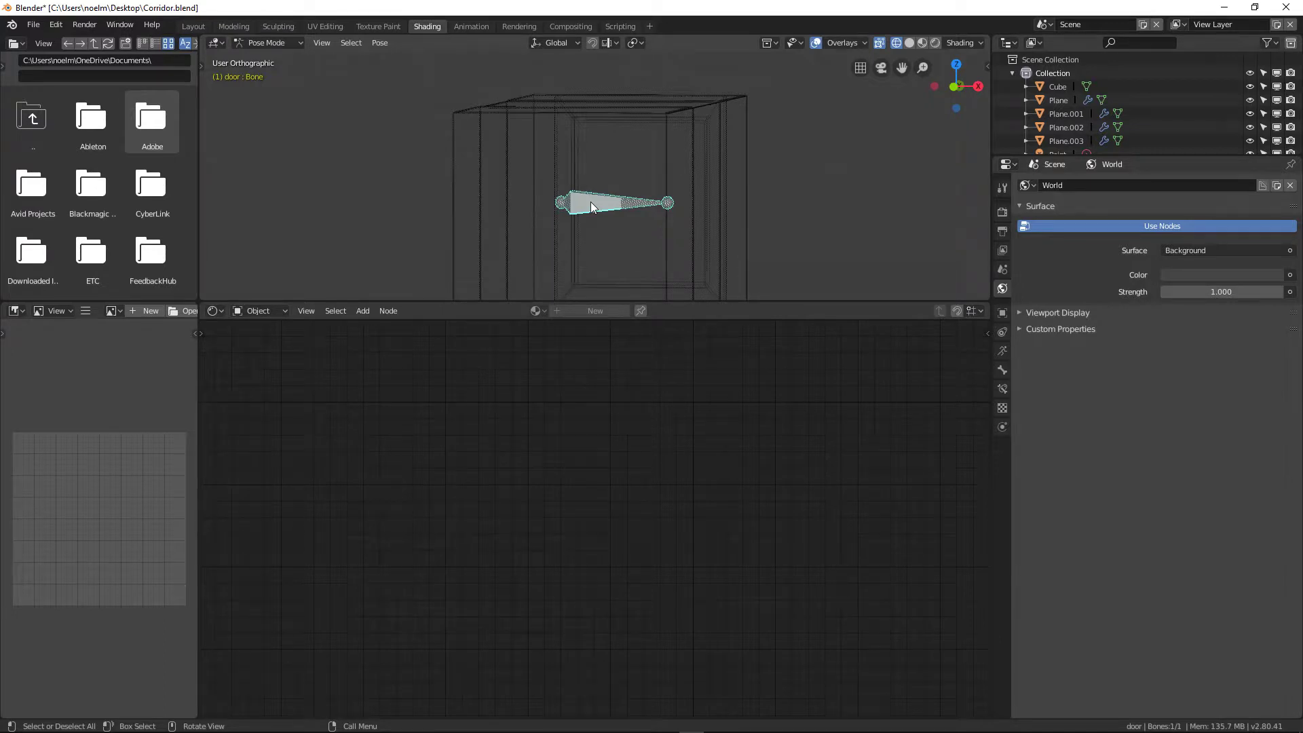
- Switch to the Animation workspace and show the door bone's keyframes in the Action Editor
{"action": "left_click", "coordinate": [468, 26]}
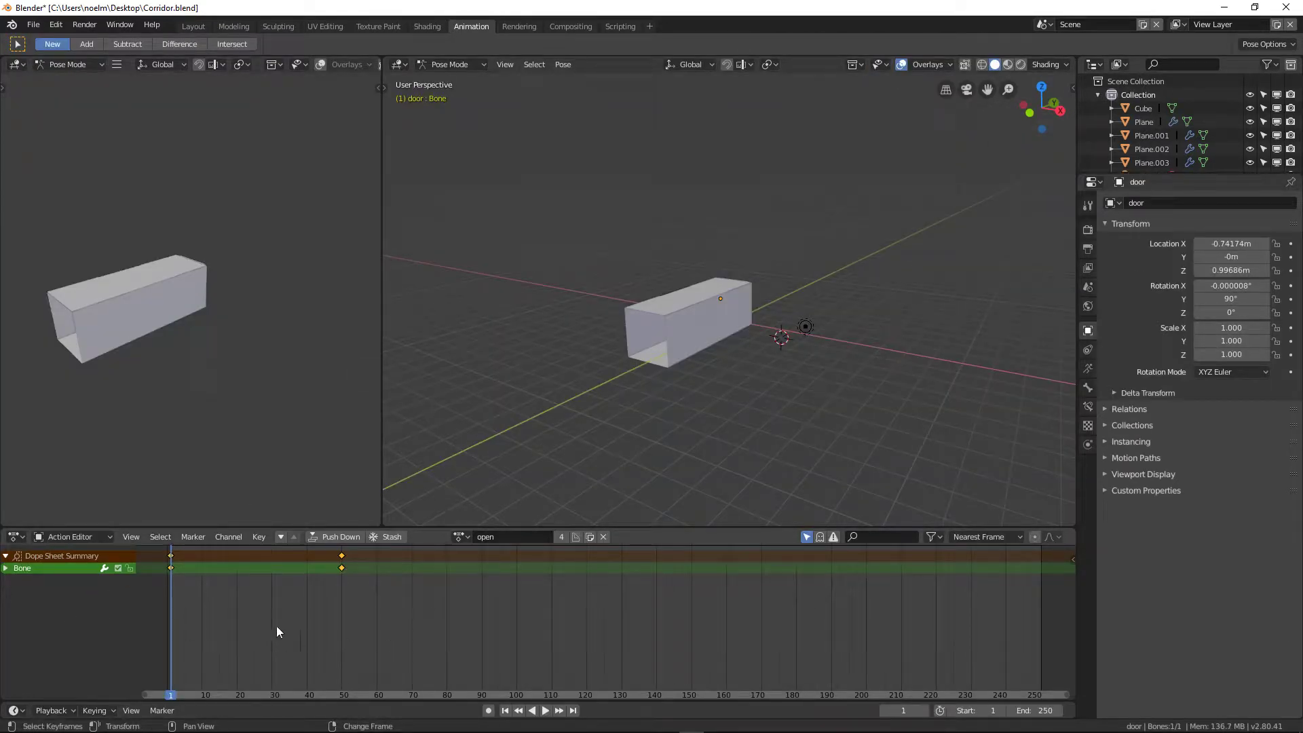
{"action": "left_click", "coordinate": [92, 536]}
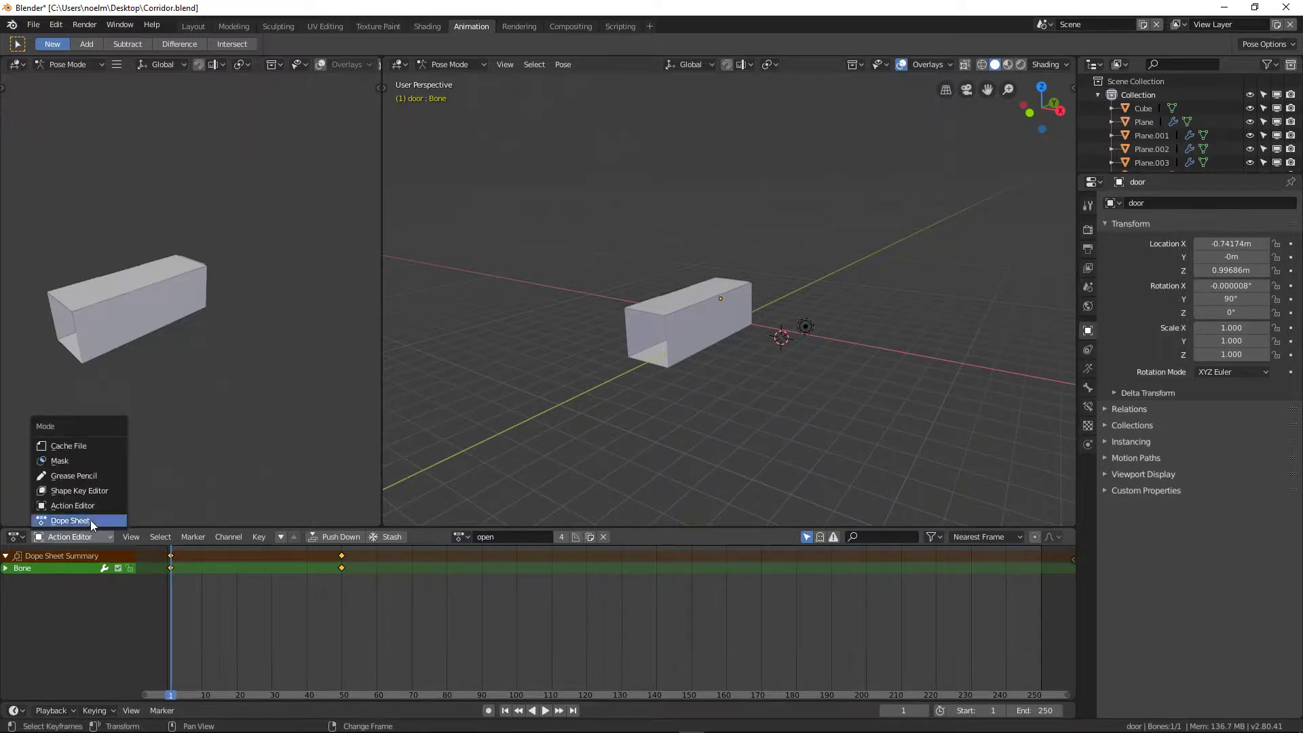
{"action": "left_click", "coordinate": [91, 520]}
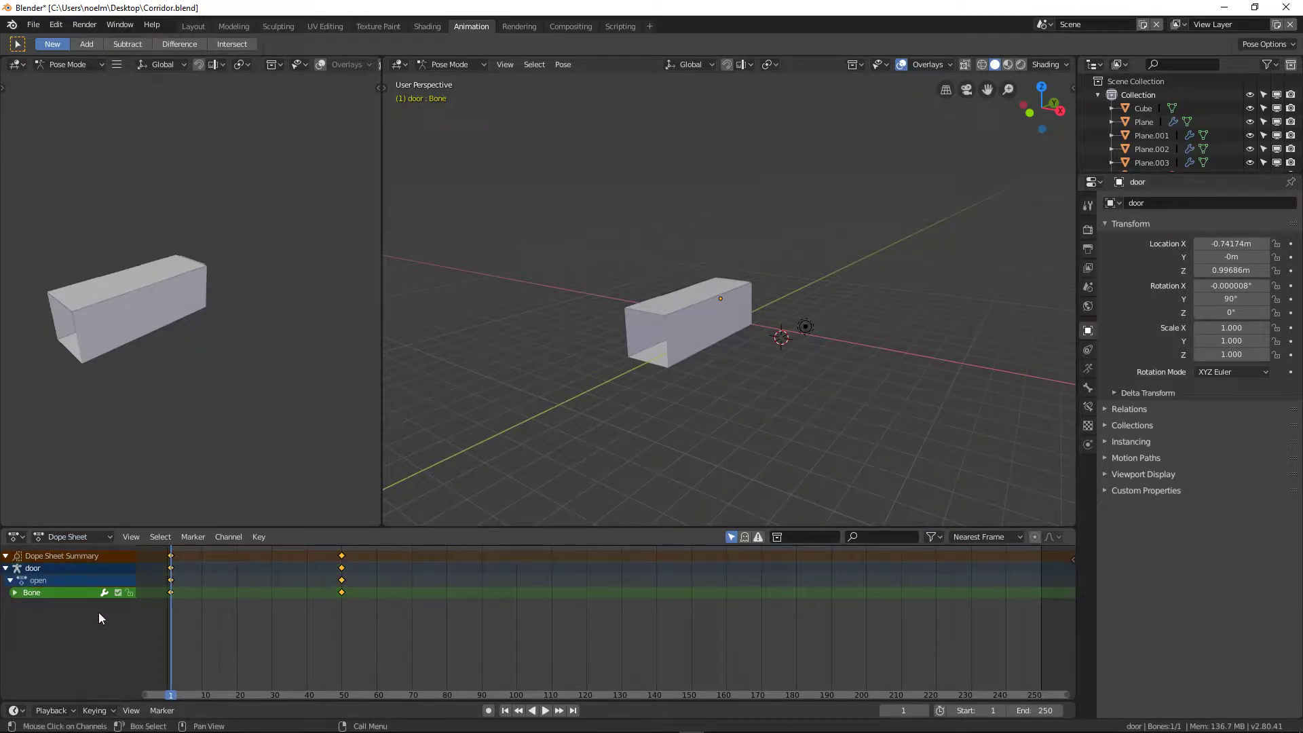
{"action": "middle_click_drag", "start_coordinate": [772, 380], "coordinate": [613, 380]}
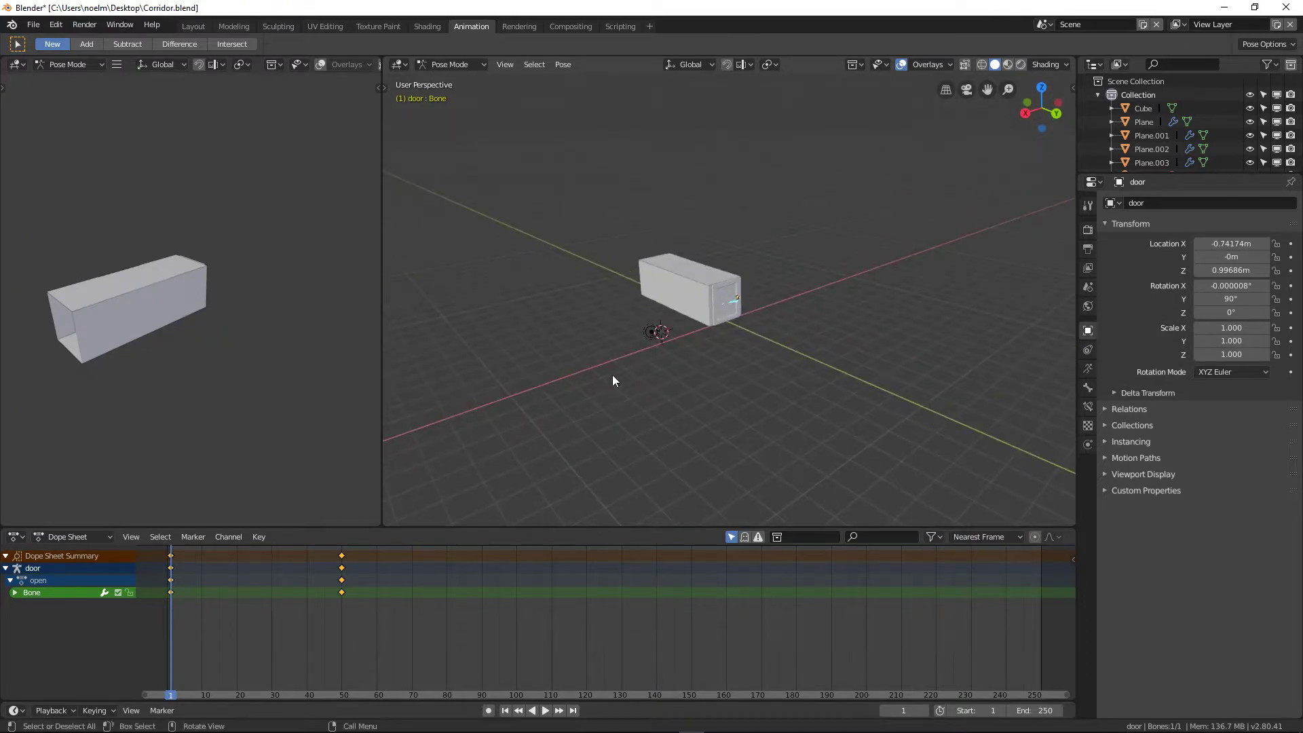
{"action": "scroll", "coordinate": [613, 371], "scroll_direction": "up", "scroll_amount": 7}
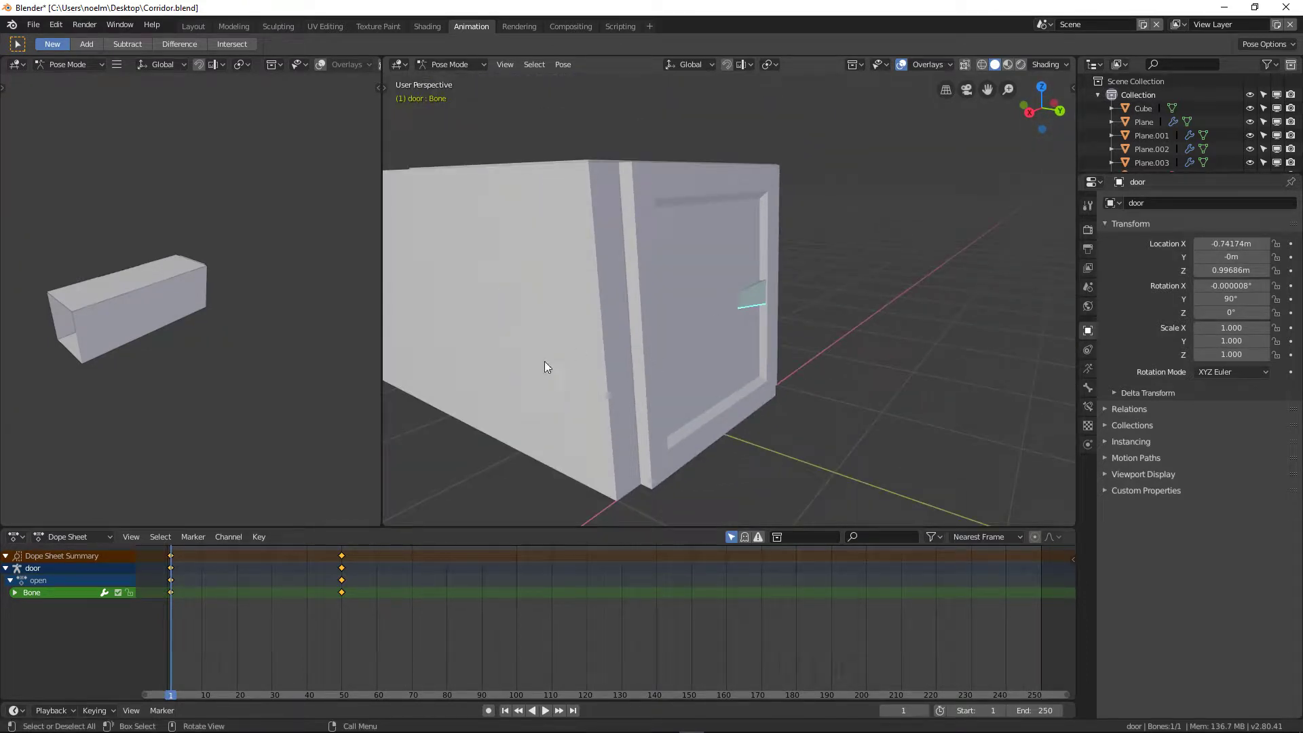
{"action": "left_click", "coordinate": [42, 534]}
{"action": "left_click", "coordinate": [67, 506]}
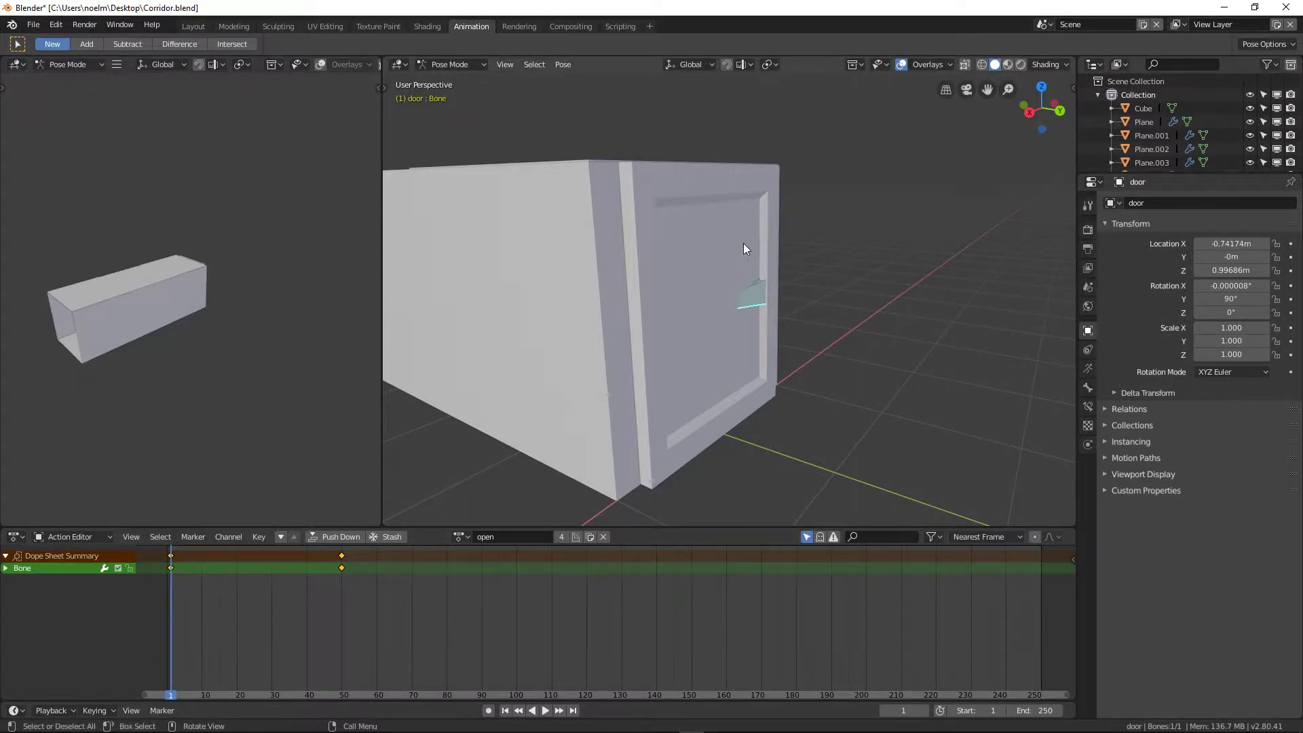
- Insert a Rotation keyframe for the door bone at frame 1 of the open action and go to frame 50
{"action": "key", "text": "i"}
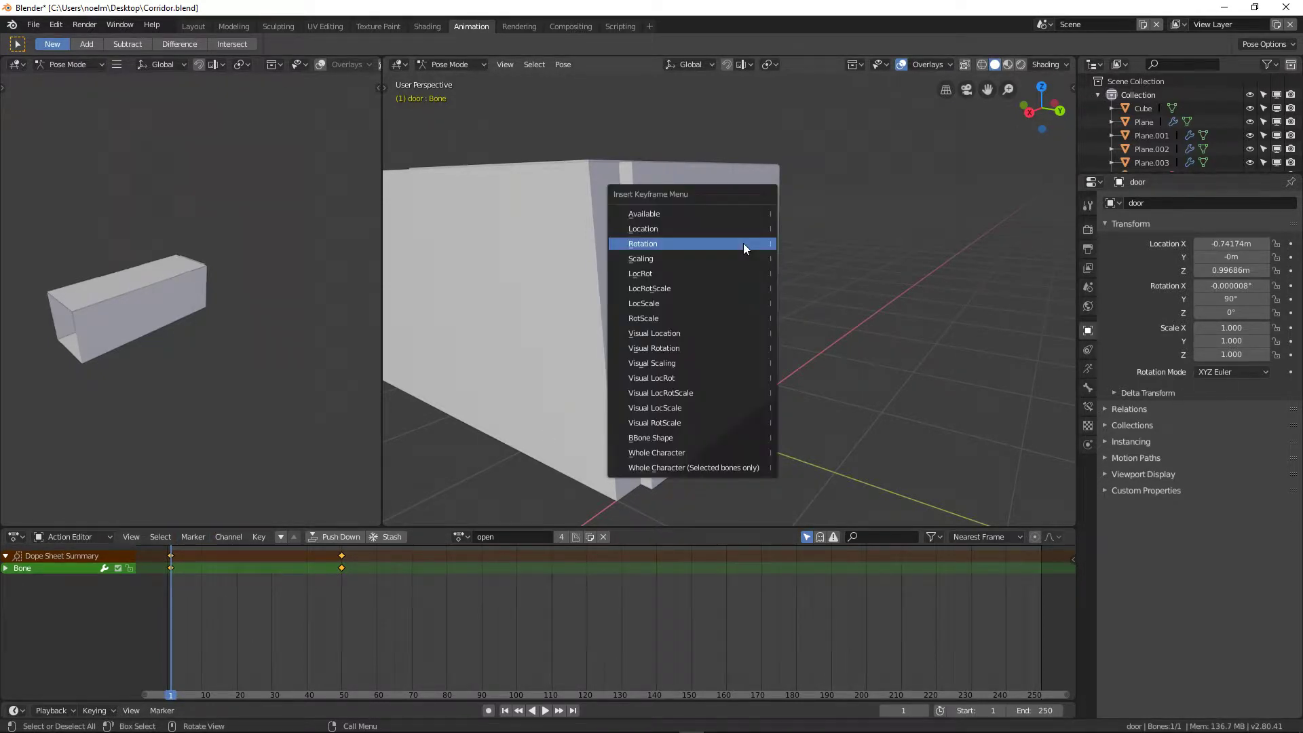
{"action": "left_click", "coordinate": [635, 243]}
{"action": "left_click_drag", "start_coordinate": [903, 710], "coordinate": [943, 709]}
{"action": "left_click", "coordinate": [898, 710]}
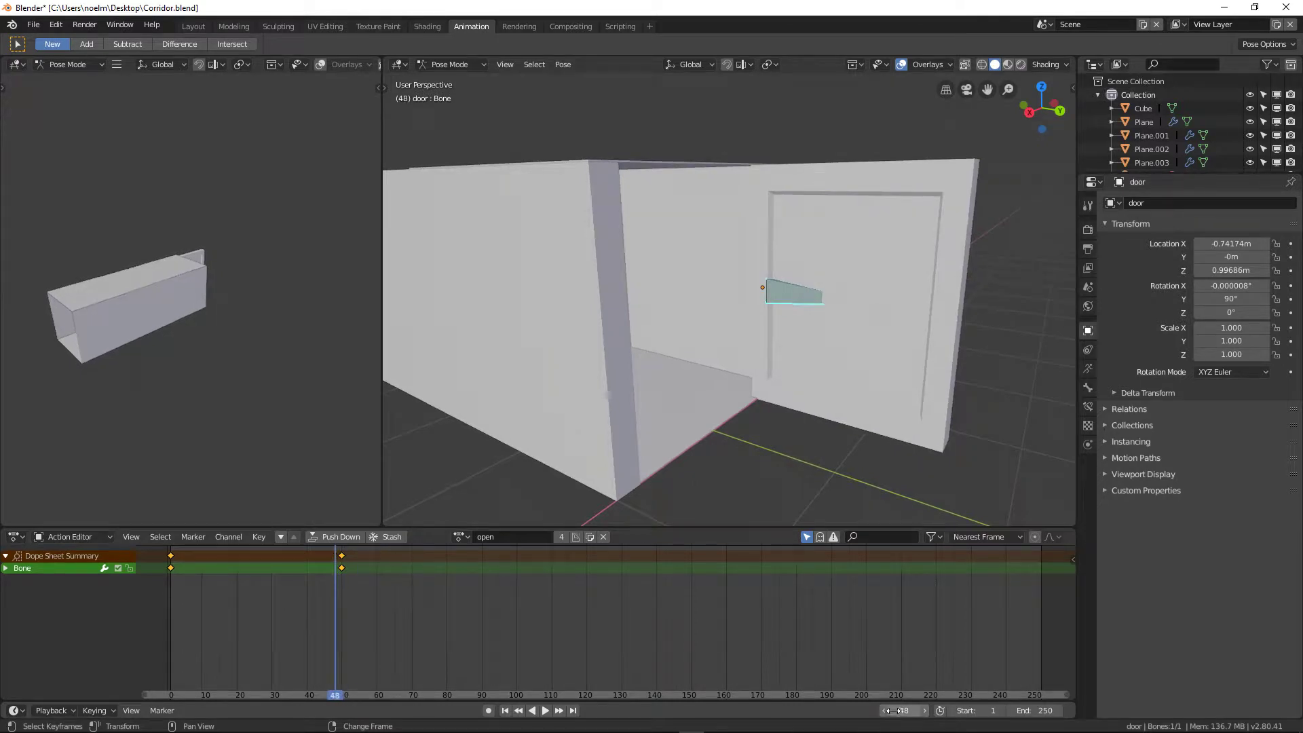
{"action": "type", "text": "50"}
{"action": "key", "text": "Return"}
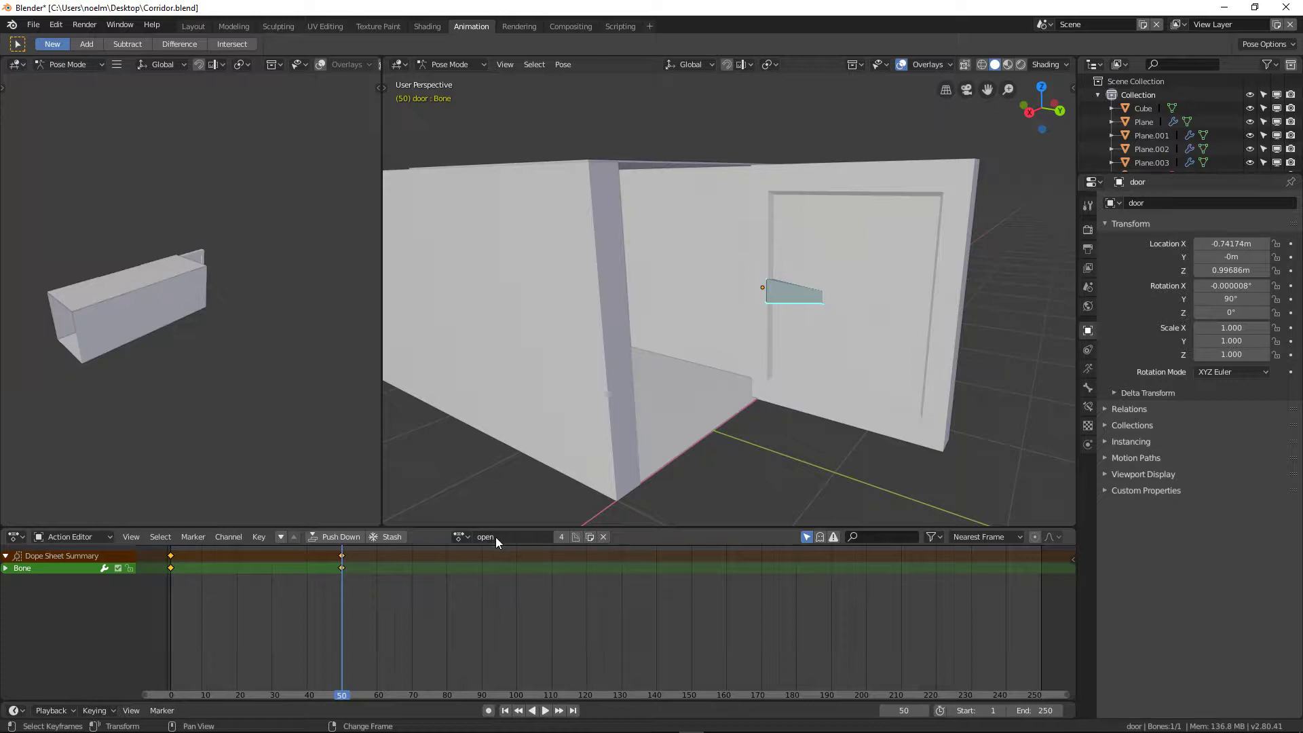
- Load the closed action at frame 0, duplicate it and name the copy halfOpen
{"action": "left_click", "coordinate": [460, 537]}
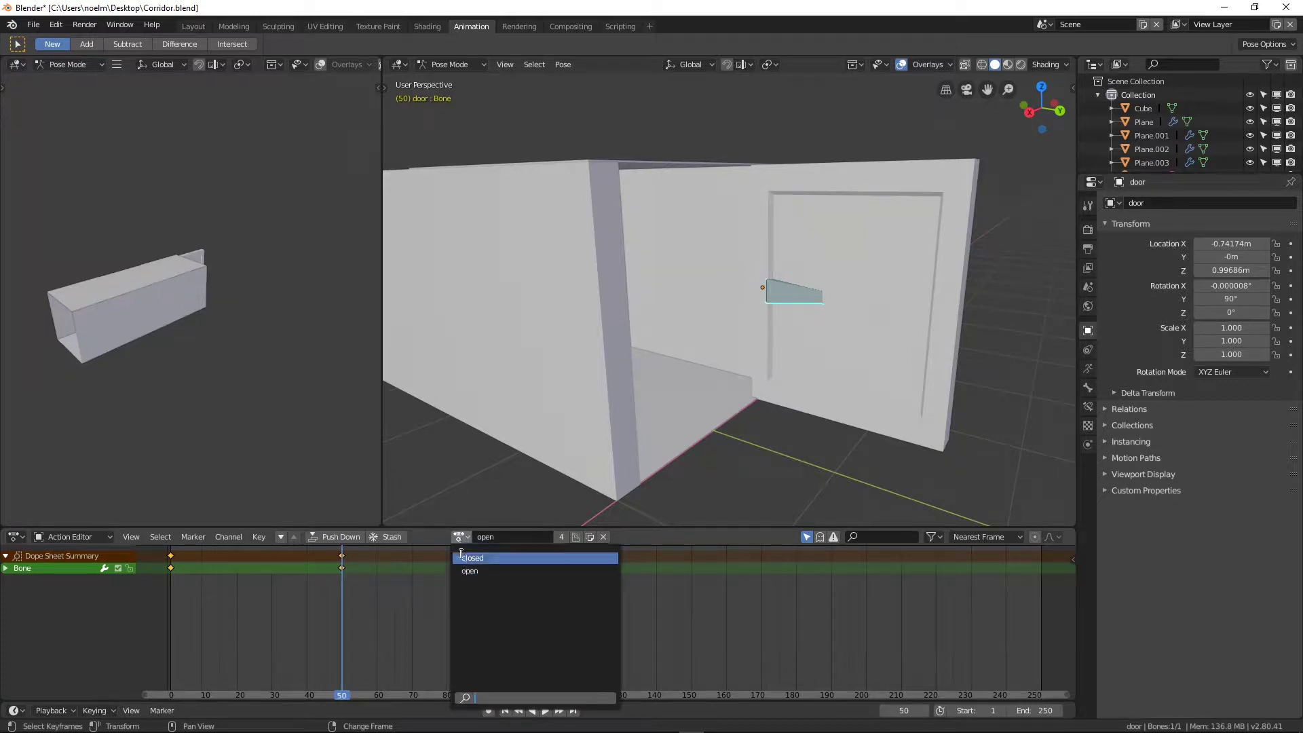
{"action": "left_click", "coordinate": [463, 558]}
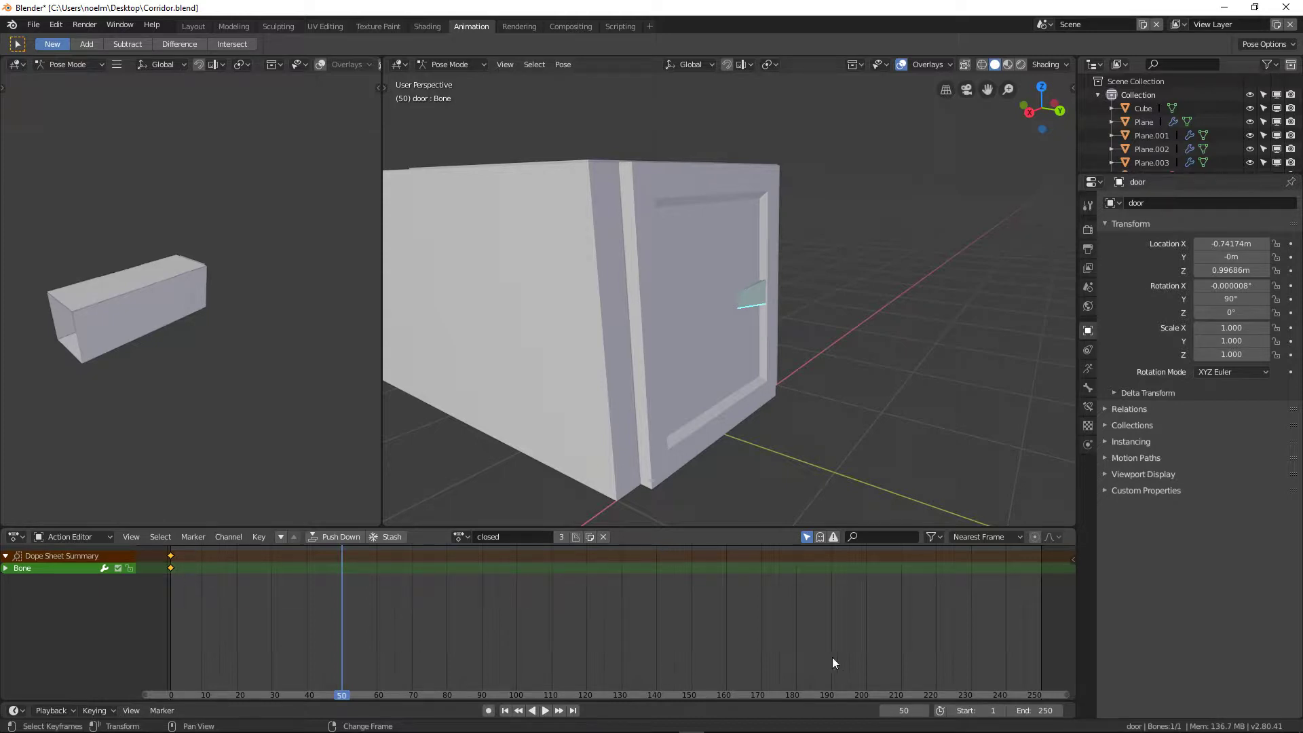
{"action": "left_click_drag", "start_coordinate": [903, 711], "coordinate": [868, 711]}
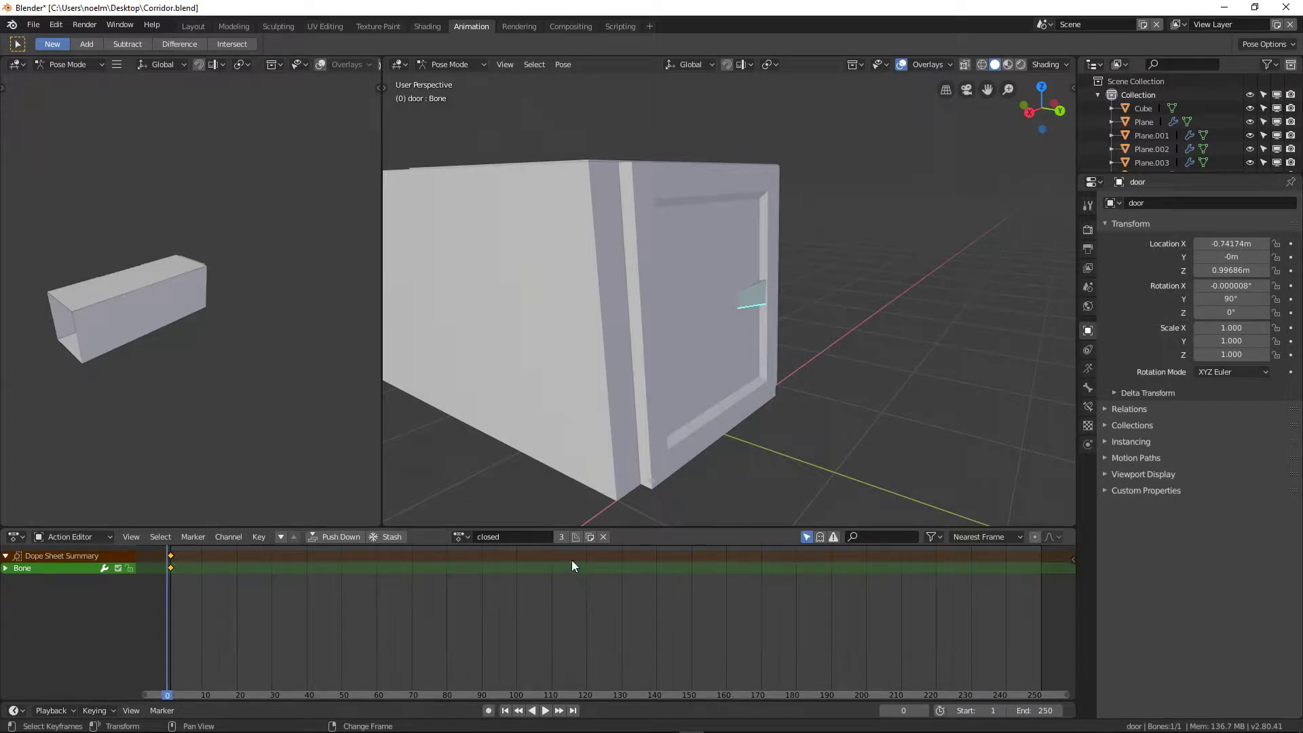
{"action": "left_click", "coordinate": [591, 536]}
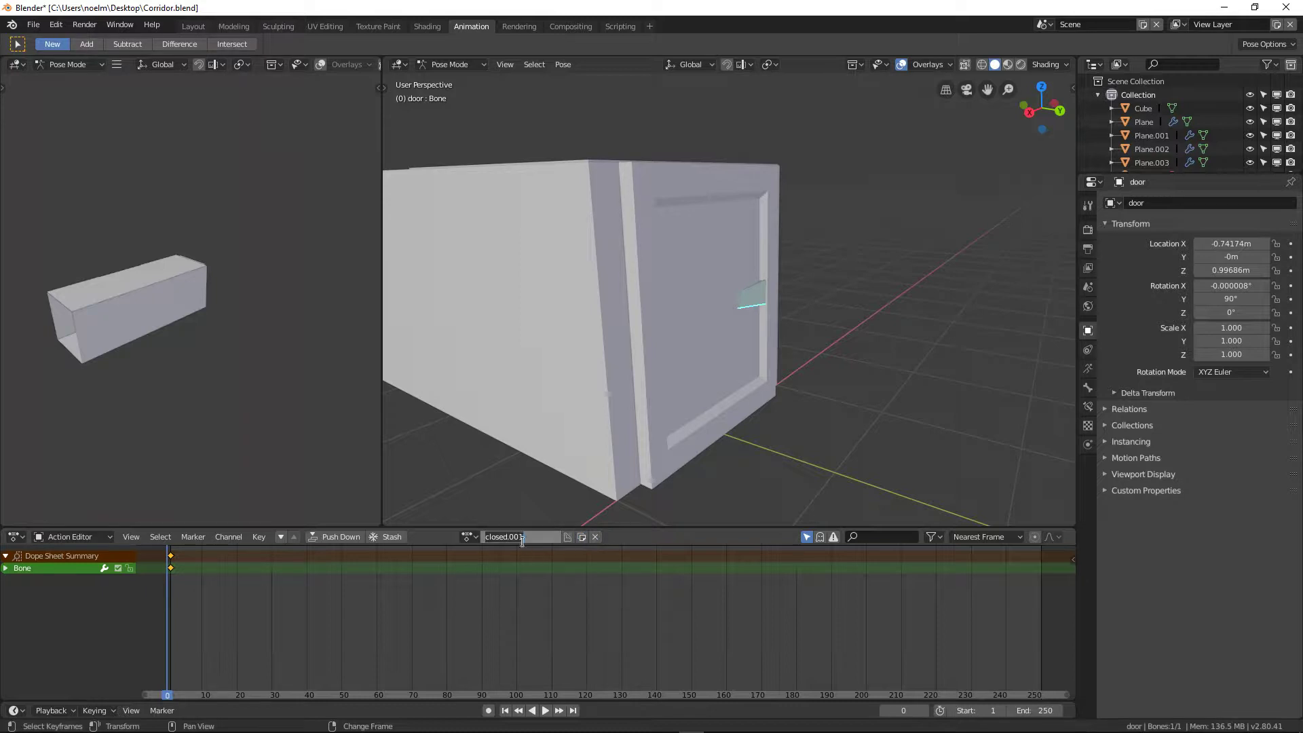
{"action": "type", "text": "halfOpen"}
{"action": "key", "text": "Return"}
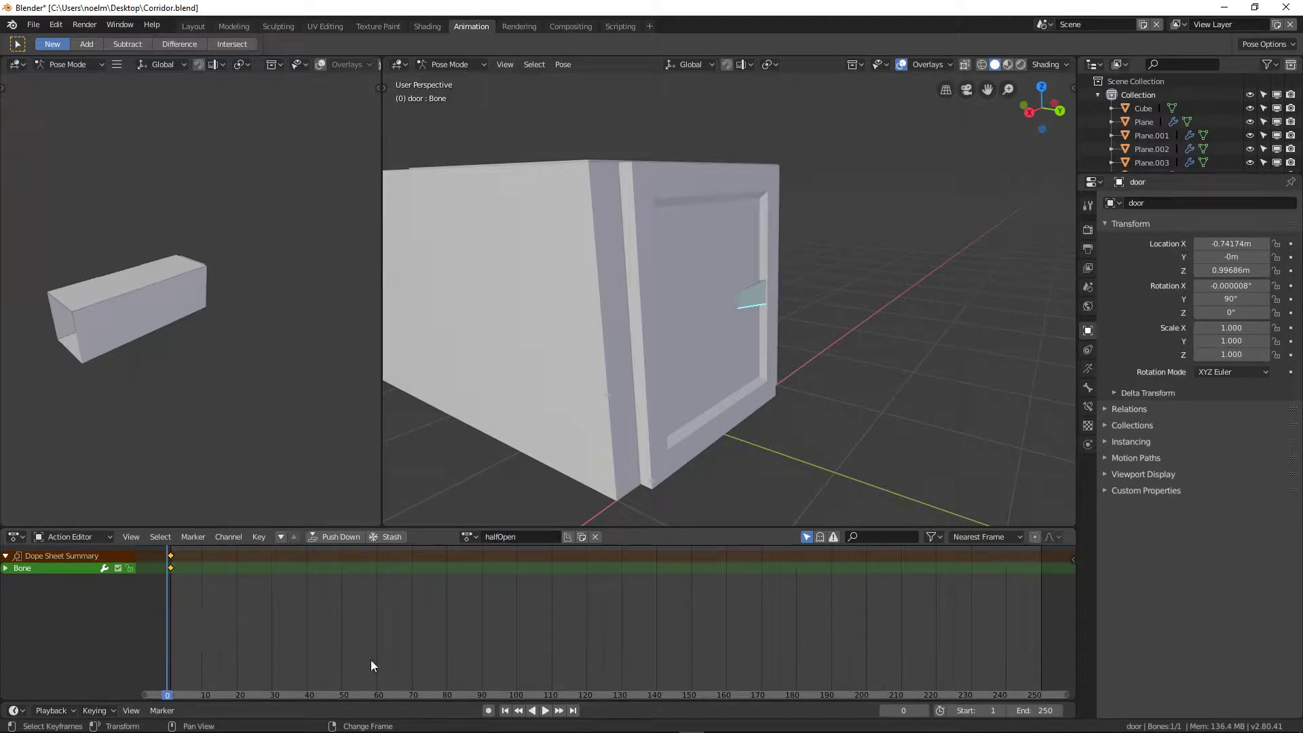
- At frame 50 of the halfOpen action, rotate the door bone about 28° around global Z and insert a keyframe
{"action": "left_click_drag", "start_coordinate": [903, 710], "coordinate": [937, 709]}
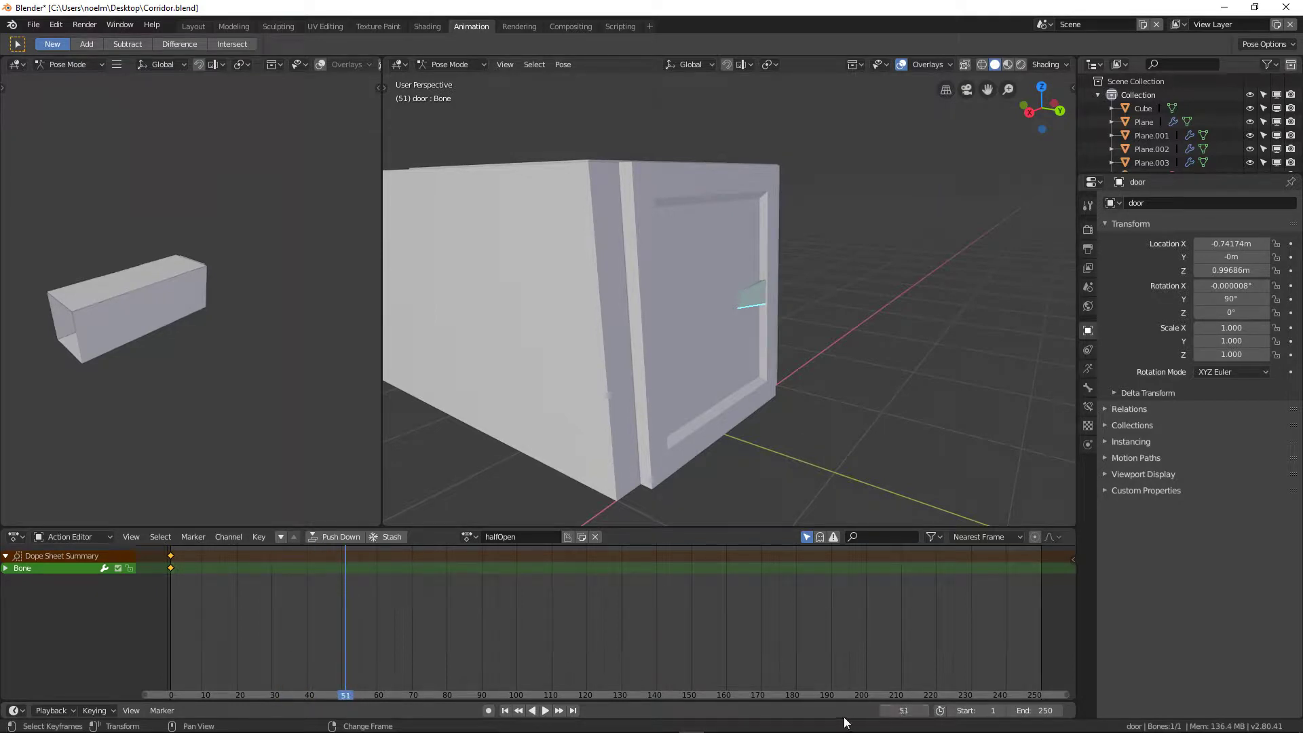
{"action": "left_click", "coordinate": [884, 710]}
{"action": "type", "text": "50"}
{"action": "key", "text": "Return"}
{"action": "key", "text": "r"}
{"action": "key", "text": "z"}
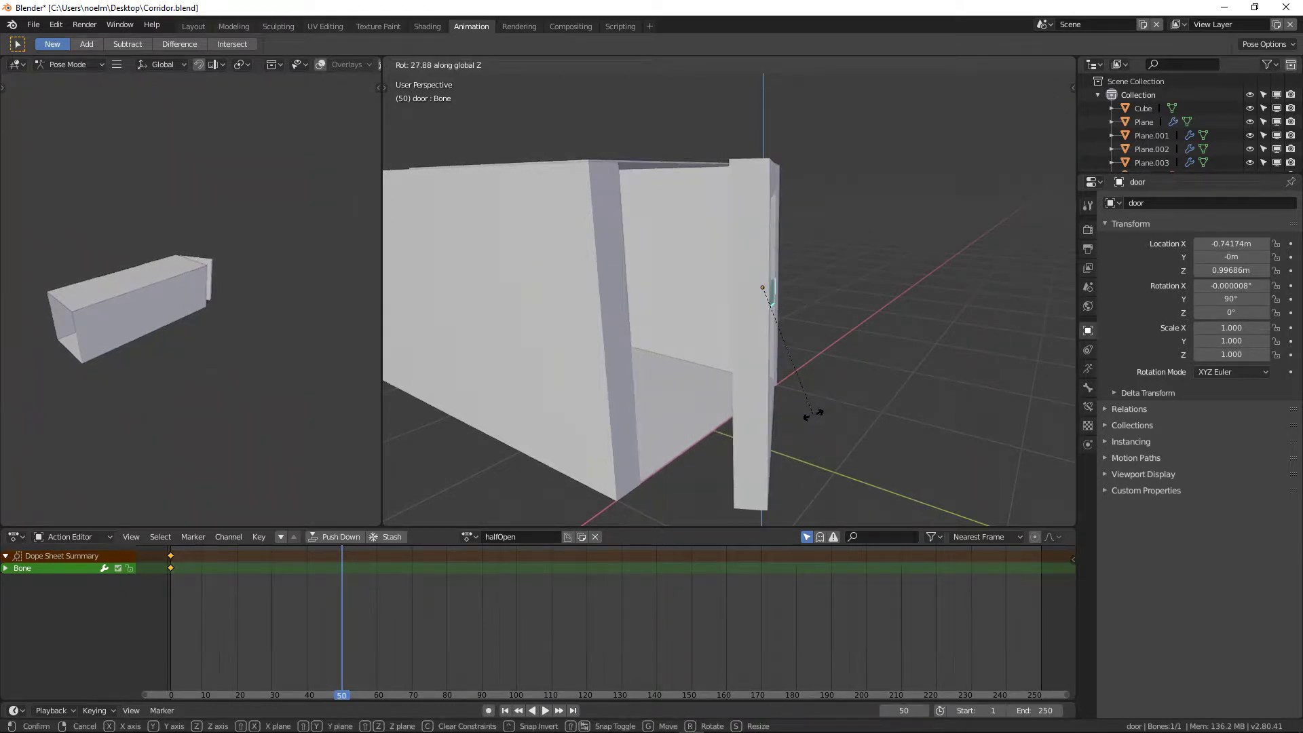
{"action": "left_click", "coordinate": [787, 431]}
{"action": "key", "text": "i"}
{"action": "left_click", "coordinate": [708, 372]}
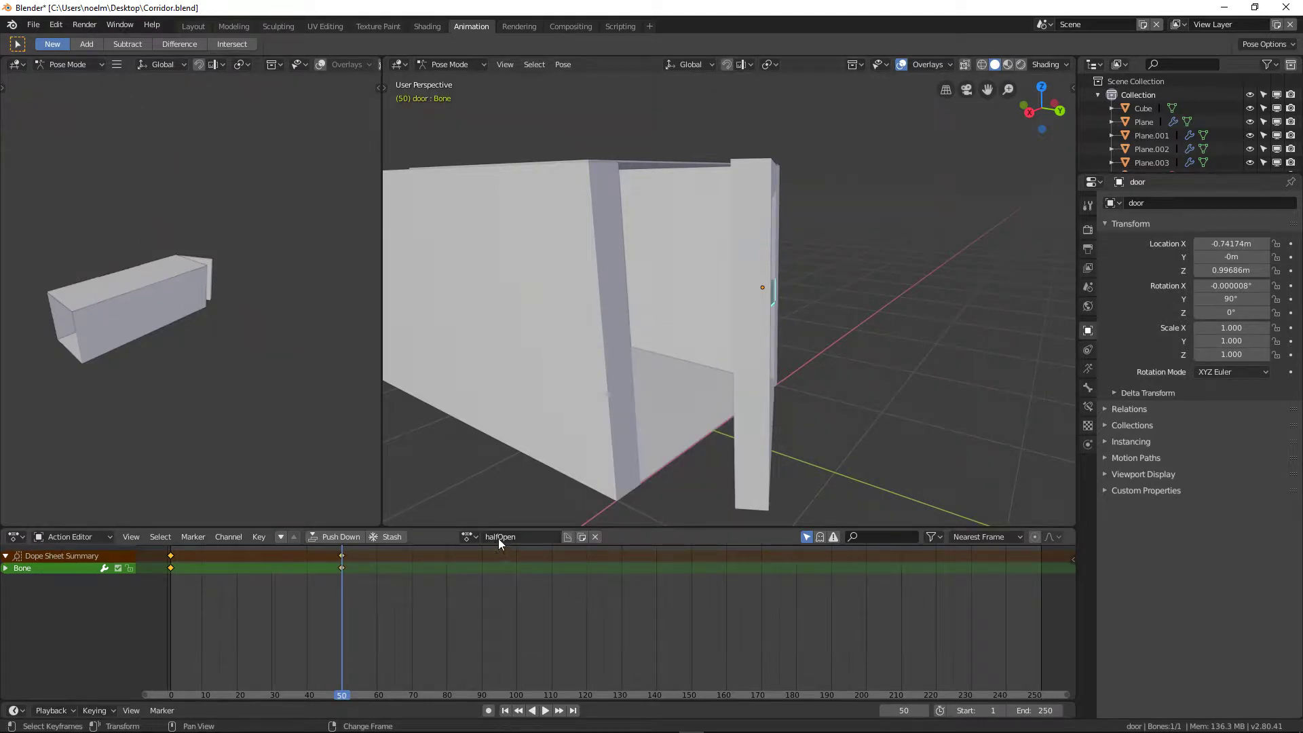
- Preview the door's closed, halfOpen and open actions in turn by scrubbing through their frames
{"action": "left_click", "coordinate": [470, 536]}
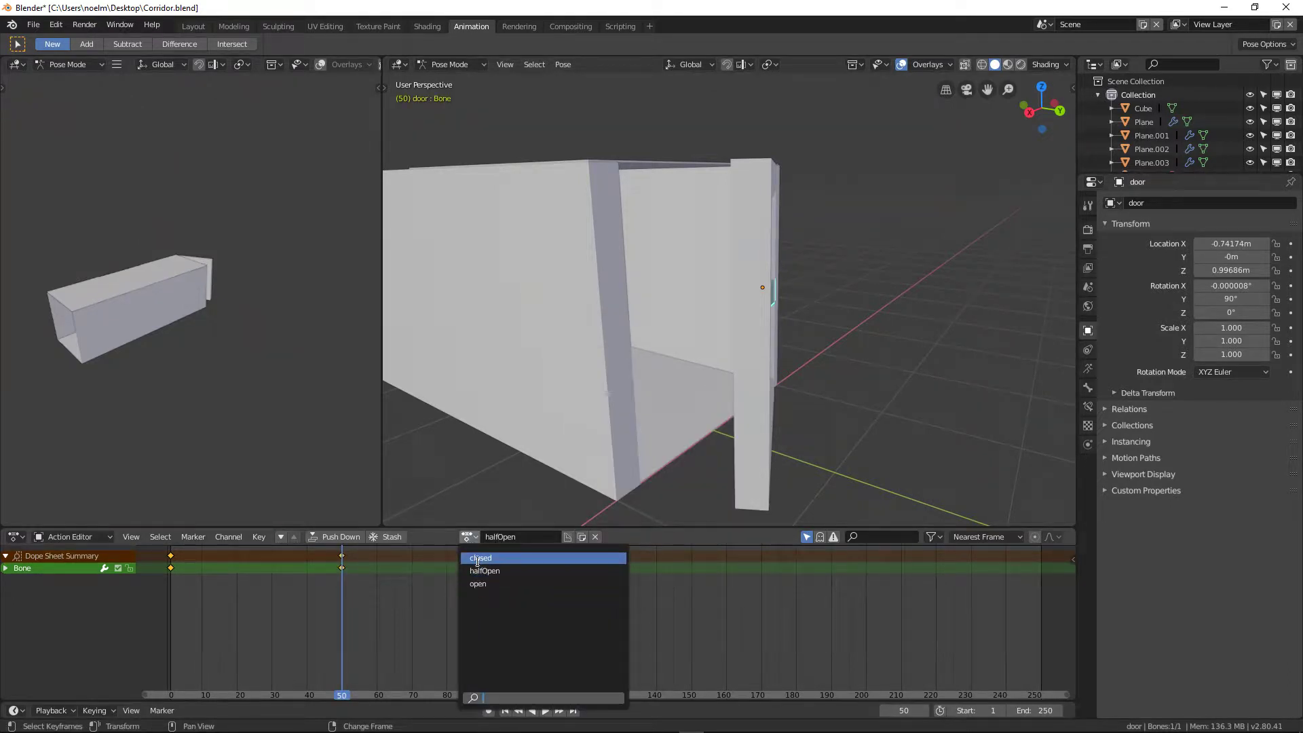
{"action": "left_click", "coordinate": [477, 557]}
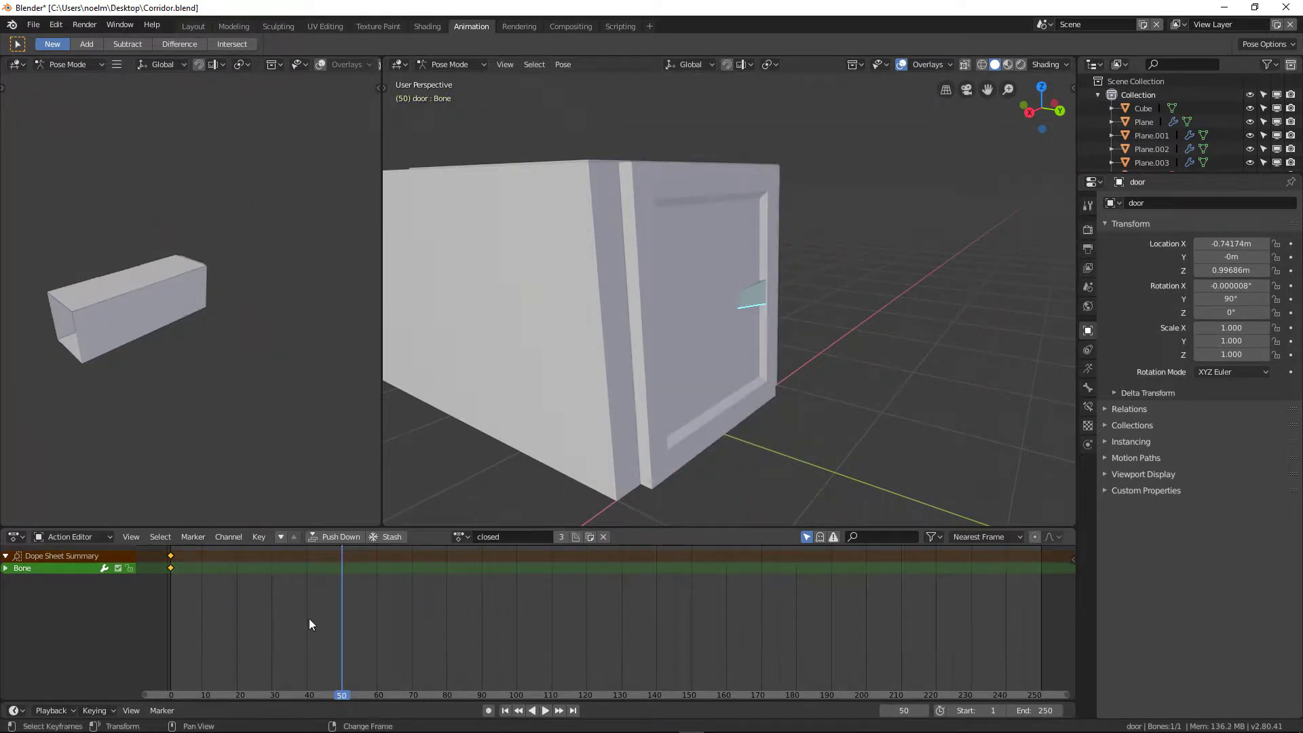
{"action": "mouse_move", "coordinate": [903, 710]}
{"action": "left_mouse_down"}
{"action": "mouse_move", "coordinate": [943, 709]}
{"action": "mouse_move", "coordinate": [889, 709]}
{"action": "left_mouse_up"}
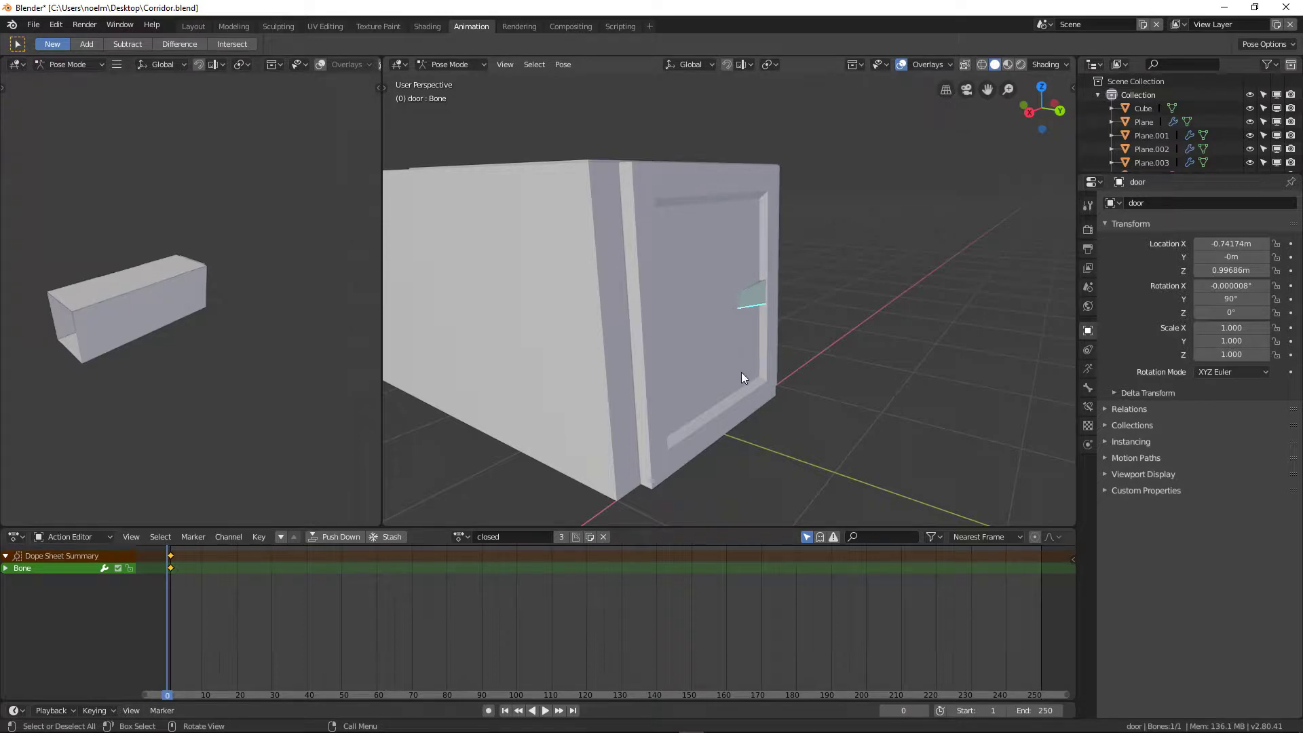
{"action": "left_click", "coordinate": [458, 536]}
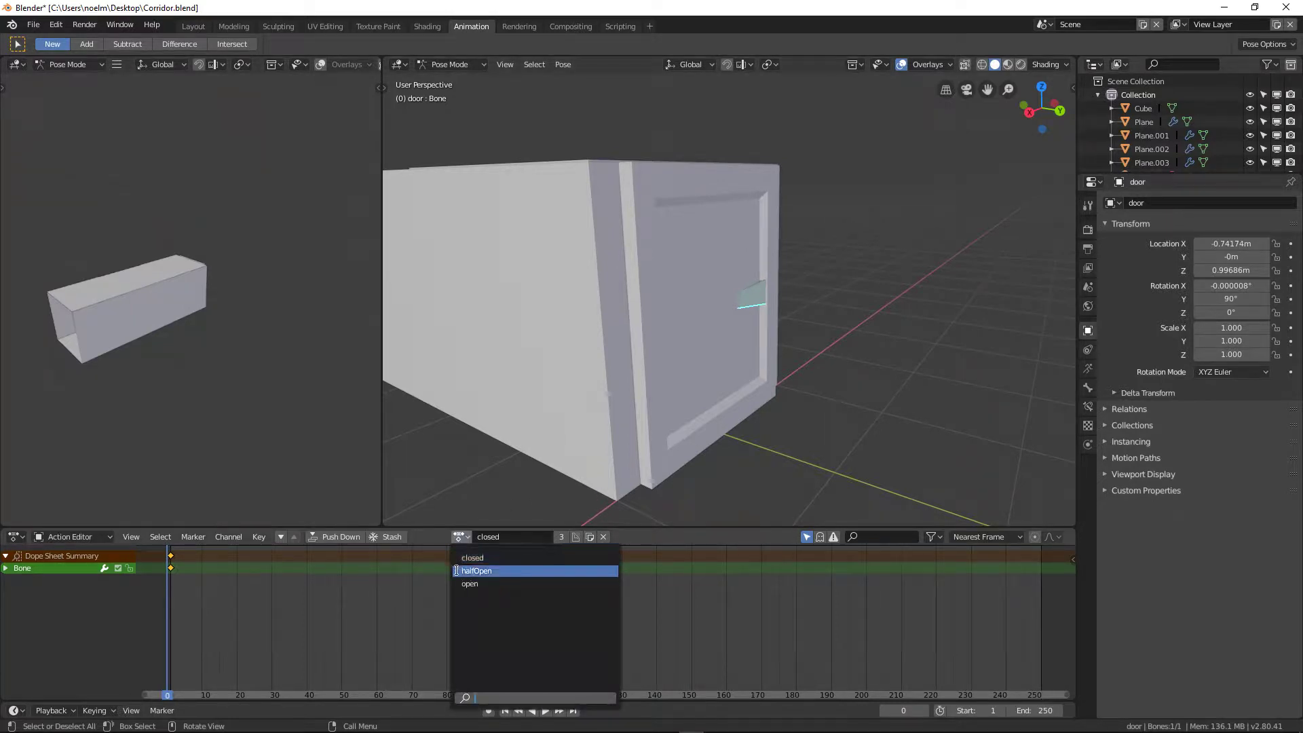
{"action": "left_click", "coordinate": [468, 570]}
{"action": "mouse_move", "coordinate": [889, 709]}
{"action": "left_mouse_down"}
{"action": "mouse_move", "coordinate": [949, 709]}
{"action": "mouse_move", "coordinate": [889, 709]}
{"action": "left_mouse_up"}
{"action": "left_click", "coordinate": [466, 536]}
{"action": "left_click", "coordinate": [469, 585]}
{"action": "mouse_move", "coordinate": [889, 709]}
{"action": "left_mouse_down"}
{"action": "mouse_move", "coordinate": [931, 709]}
{"action": "mouse_move", "coordinate": [875, 709]}
{"action": "left_mouse_up"}
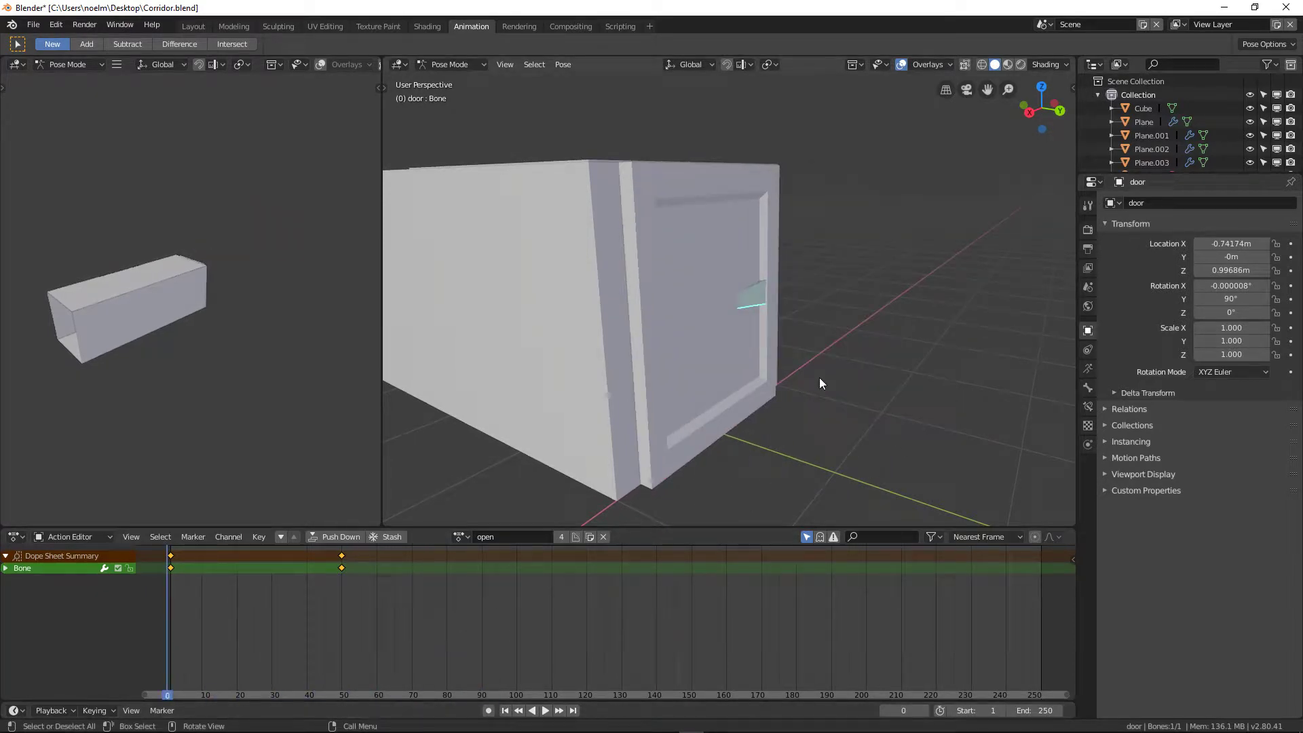
- Look up the FBX format among the export options for the corridor
{"action": "middle_click_drag", "start_coordinate": [819, 378], "coordinate": [852, 335]}
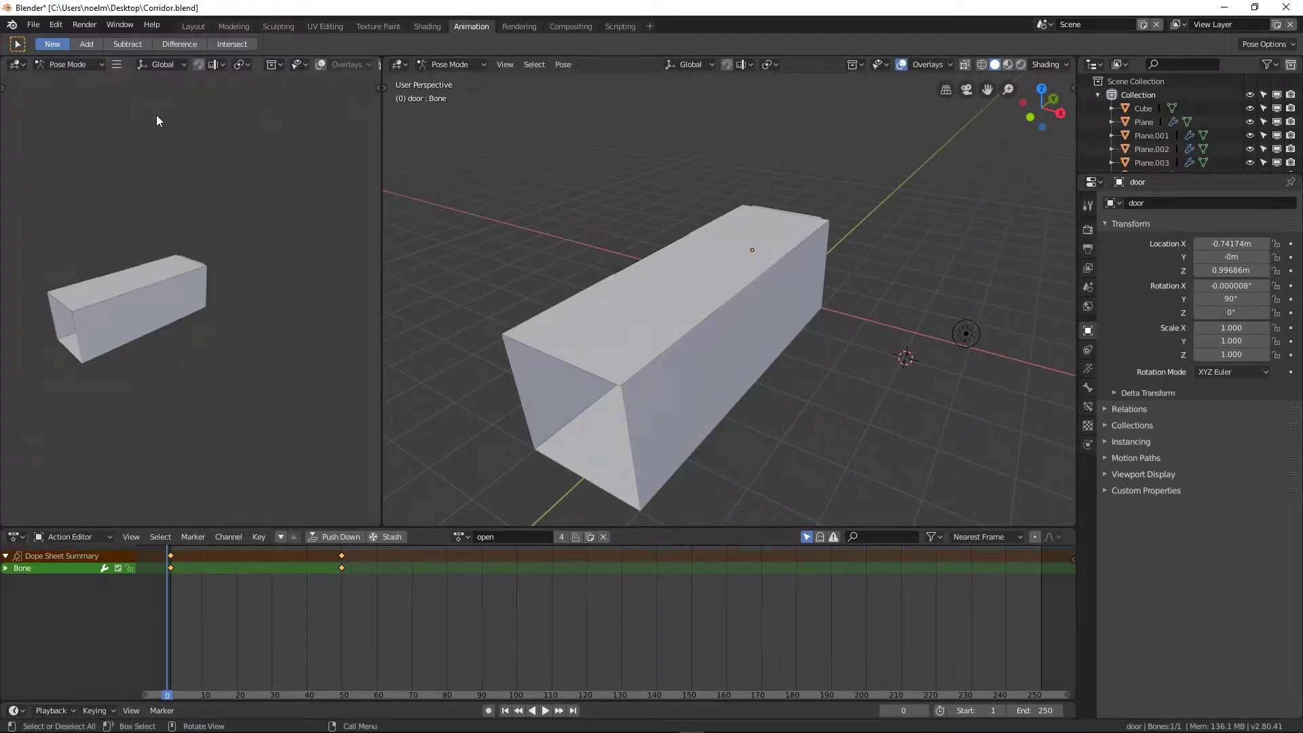
{"action": "left_click", "coordinate": [33, 25]}
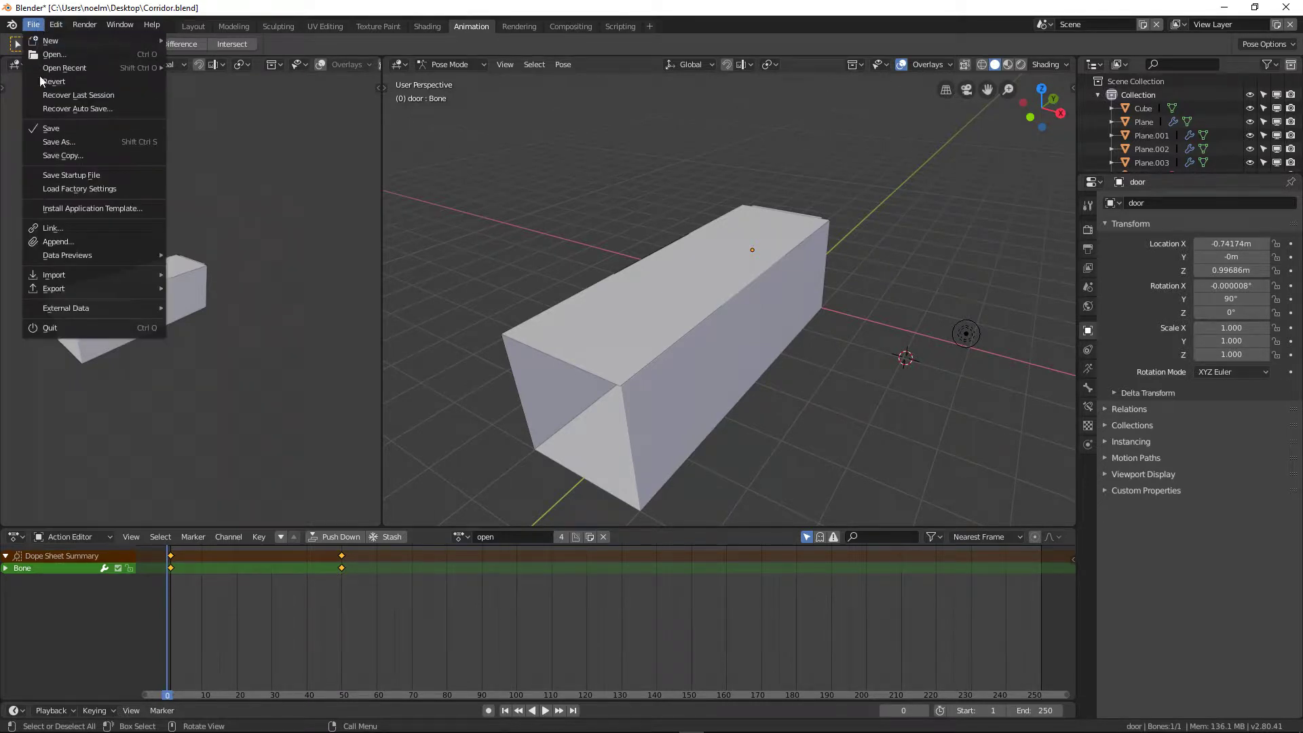
{"action": "mouse_move", "coordinate": [84, 289]}
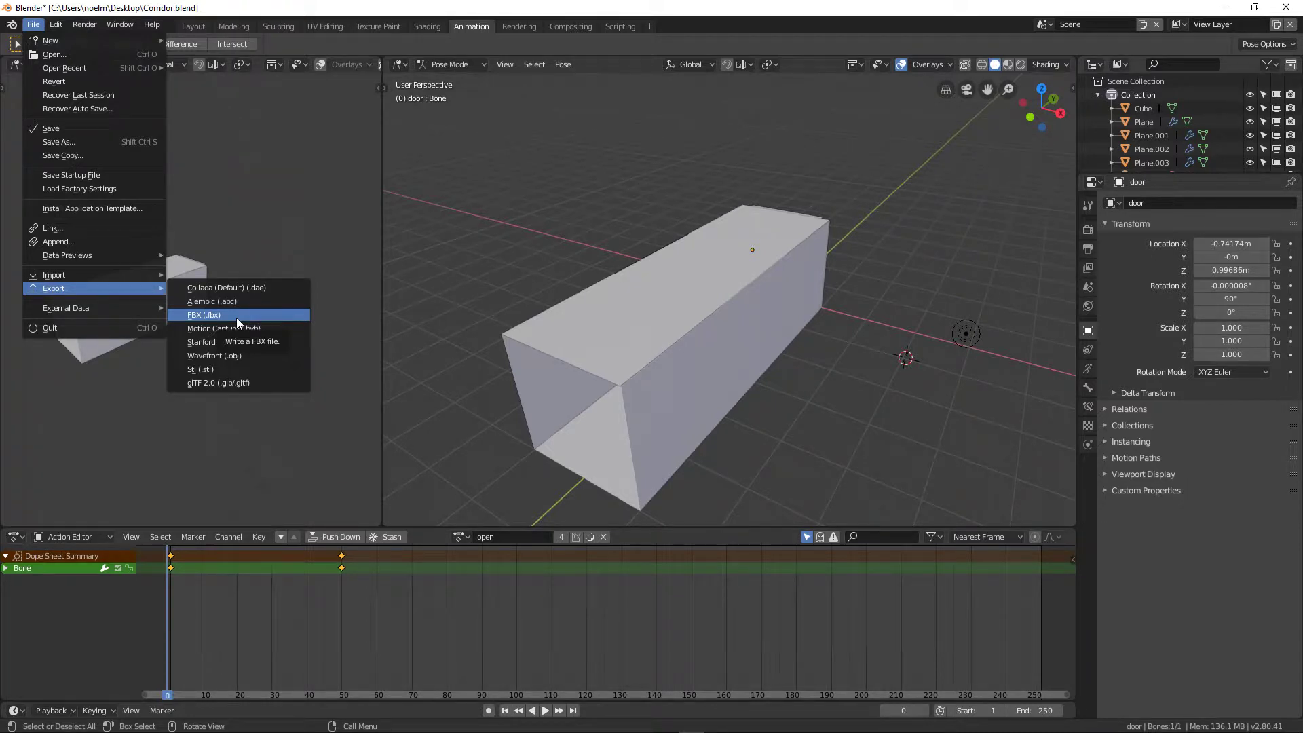
- Switch from Pose Mode to Object Mode and delete the point light beside the corridor
{"action": "left_click", "coordinate": [967, 335]}
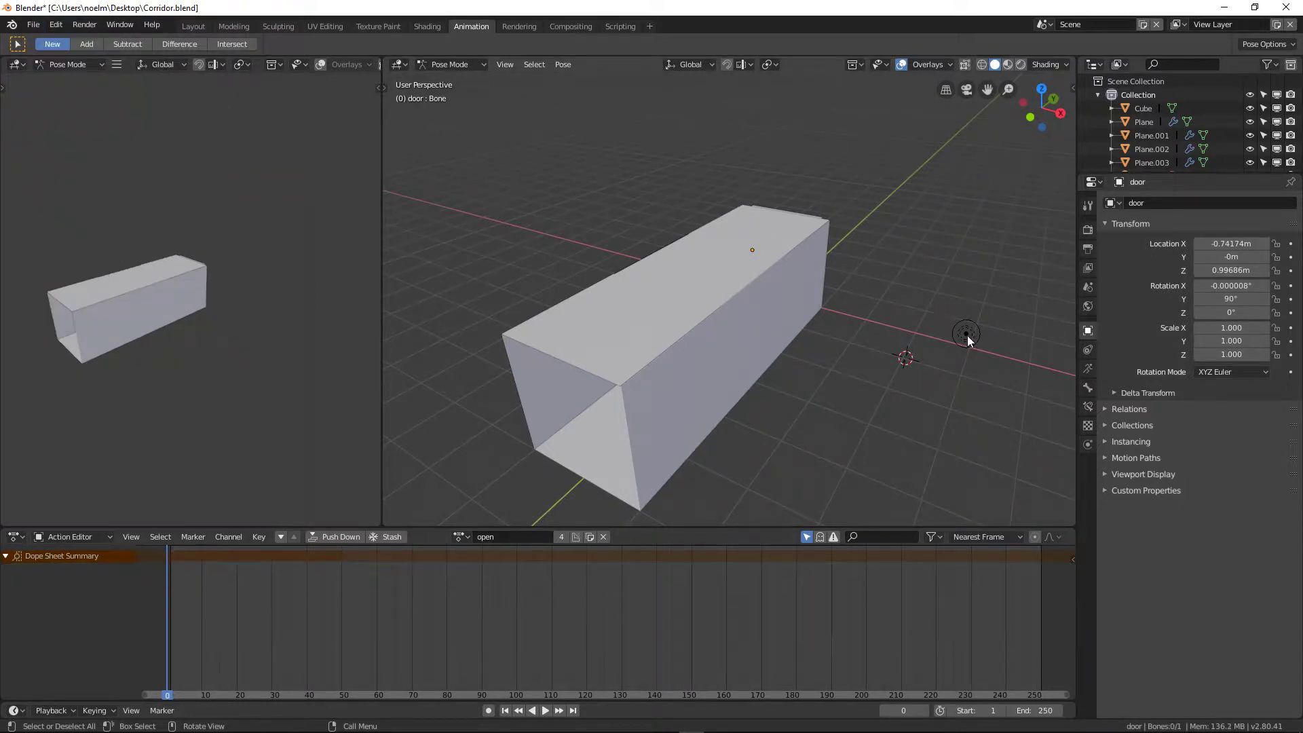
{"action": "right_click", "coordinate": [968, 337]}
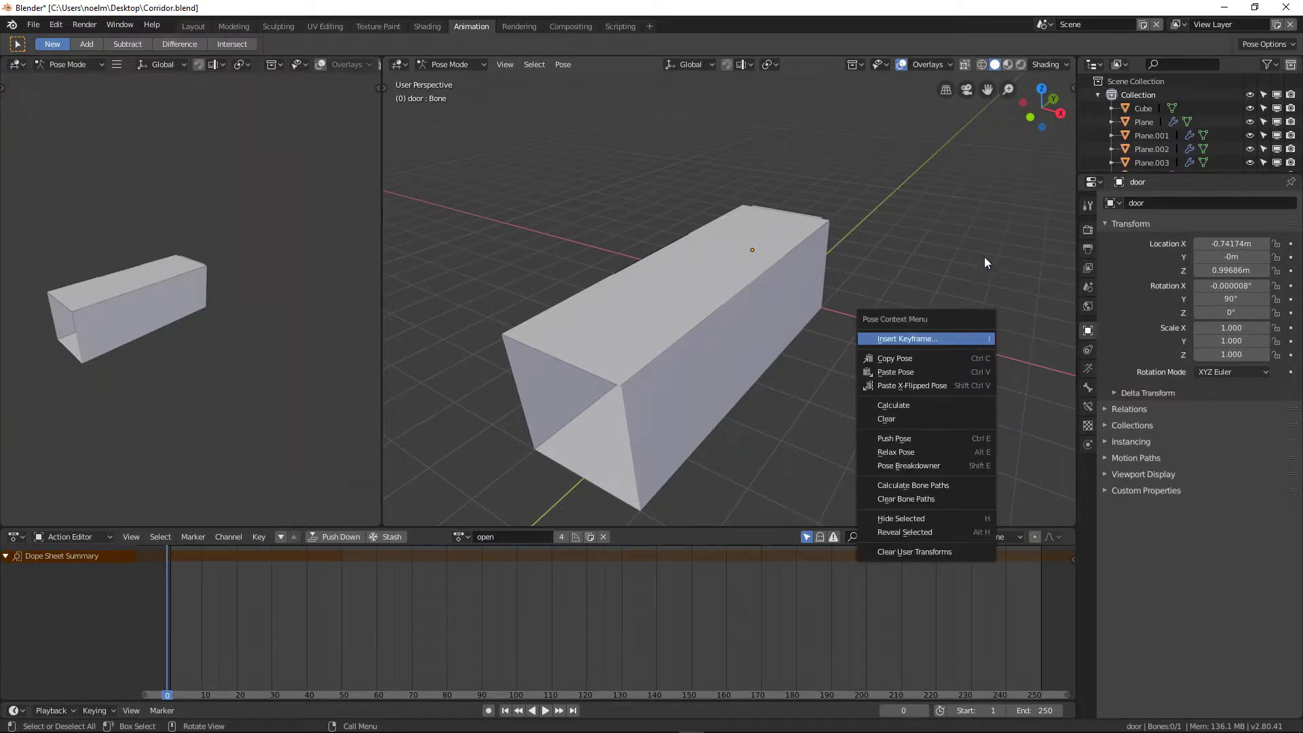
{"action": "left_click", "coordinate": [68, 64]}
{"action": "left_click", "coordinate": [67, 76]}
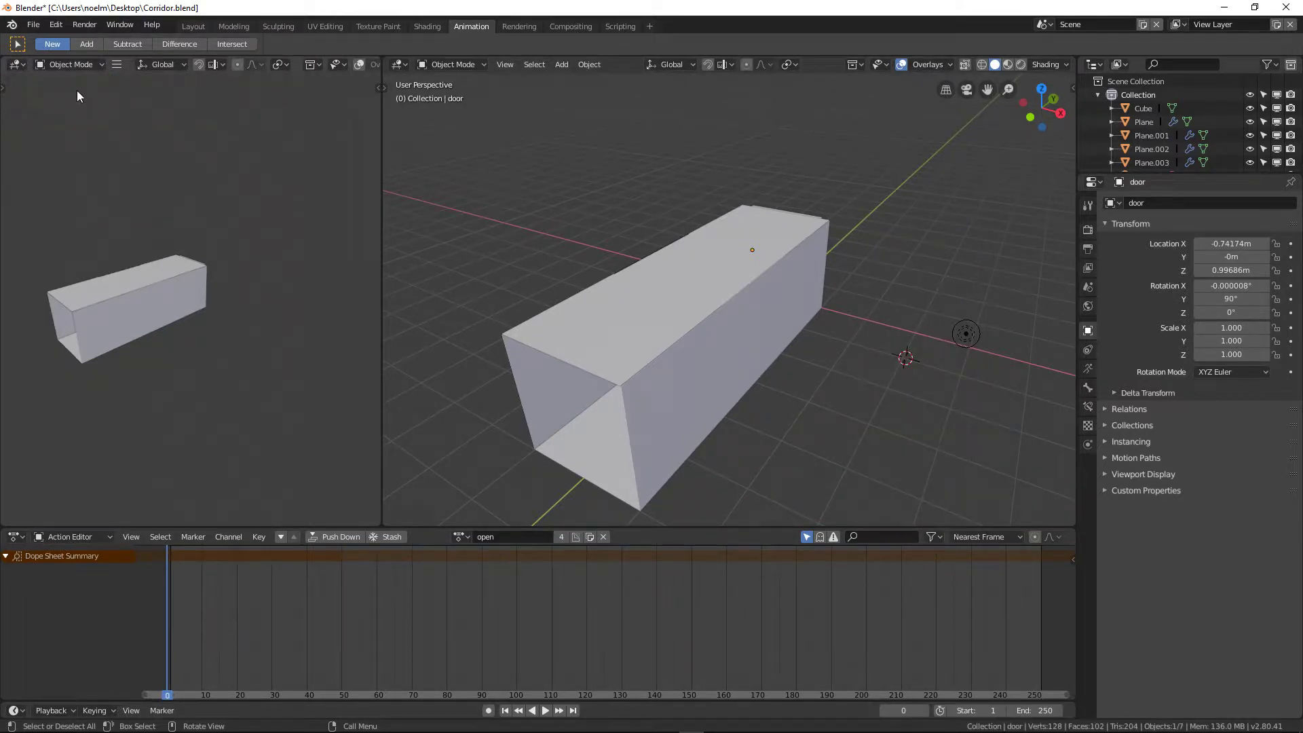
{"action": "left_click", "coordinate": [979, 345]}
{"action": "key", "text": "Delete"}
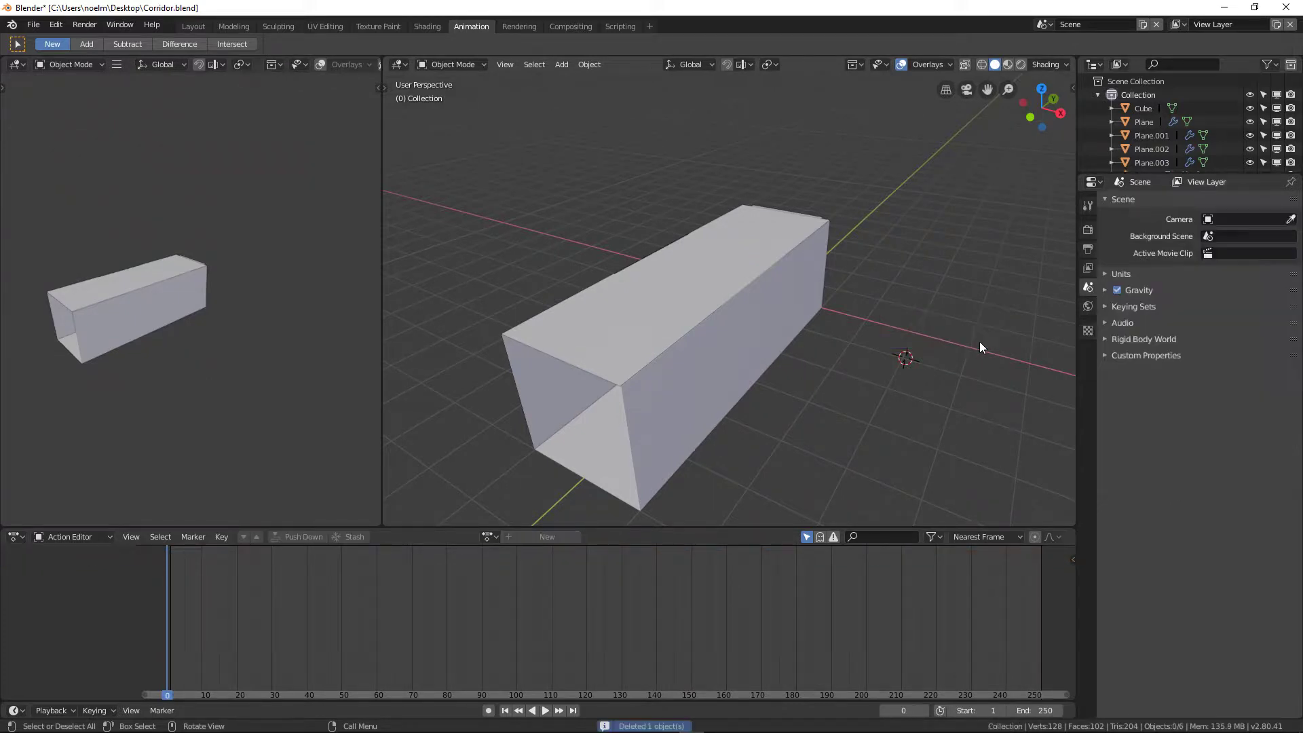
- Check over the corridor model and save the Corridor.blend file
{"action": "scroll", "coordinate": [753, 323], "scroll_direction": "down", "scroll_amount": 5}
{"action": "scroll", "coordinate": [806, 395], "scroll_direction": "up", "scroll_amount": 4}
{"action": "middle_click_drag", "start_coordinate": [793, 384], "coordinate": [783, 340]}
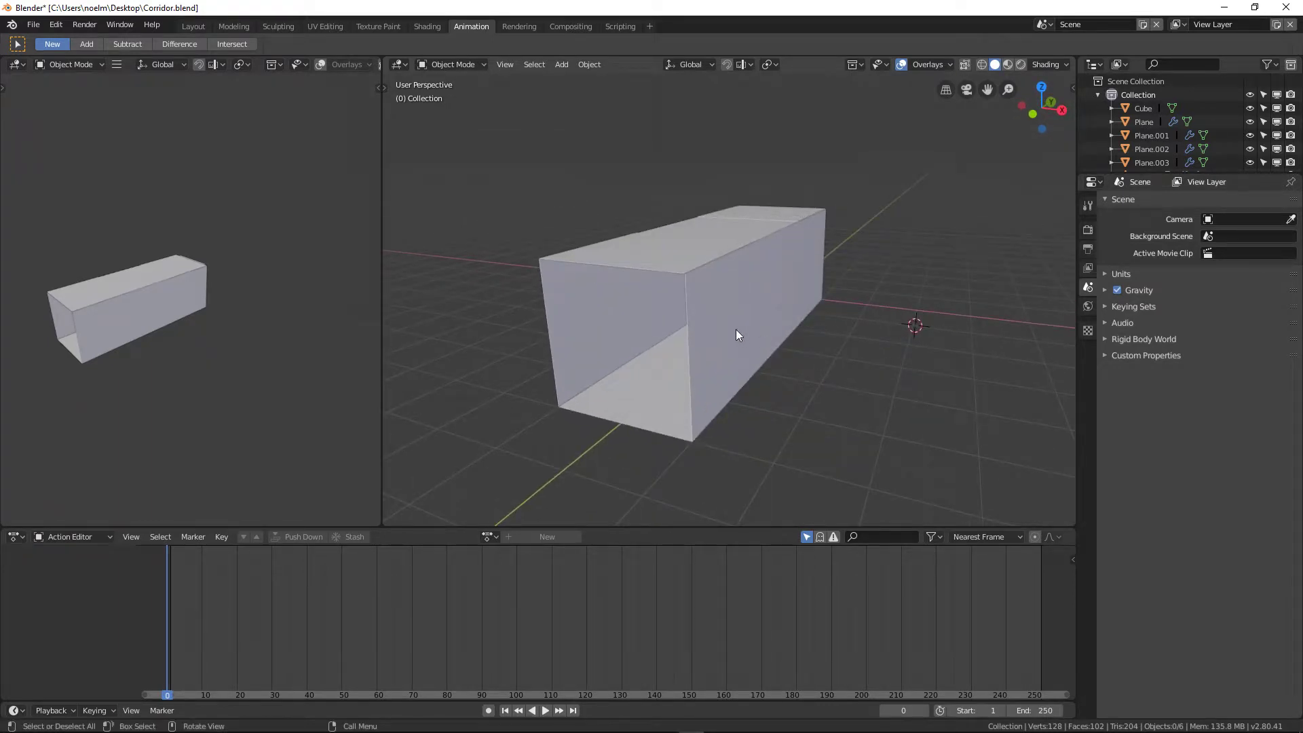
{"action": "scroll", "coordinate": [739, 332], "scroll_direction": "down", "scroll_amount": 3}
{"action": "scroll", "coordinate": [837, 237], "scroll_direction": "up", "scroll_amount": 2}
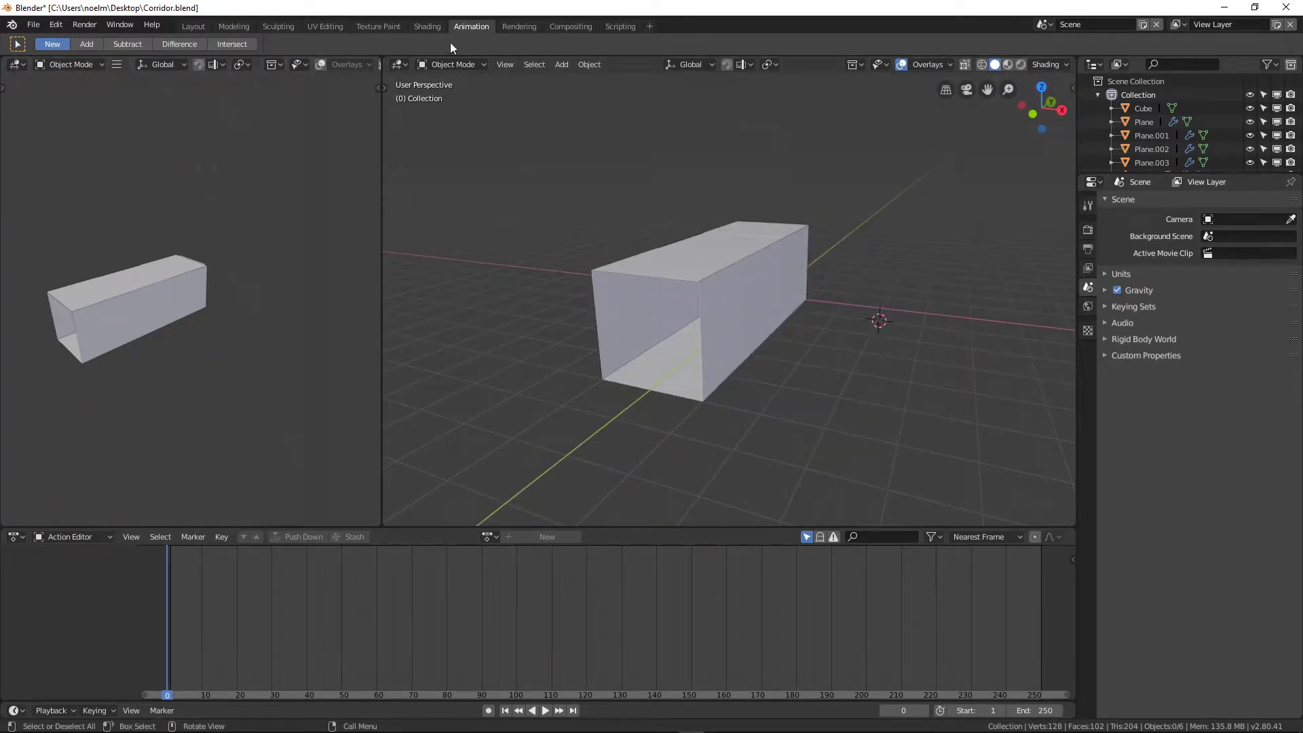
{"action": "left_click", "coordinate": [32, 24]}
{"action": "left_click", "coordinate": [66, 128]}
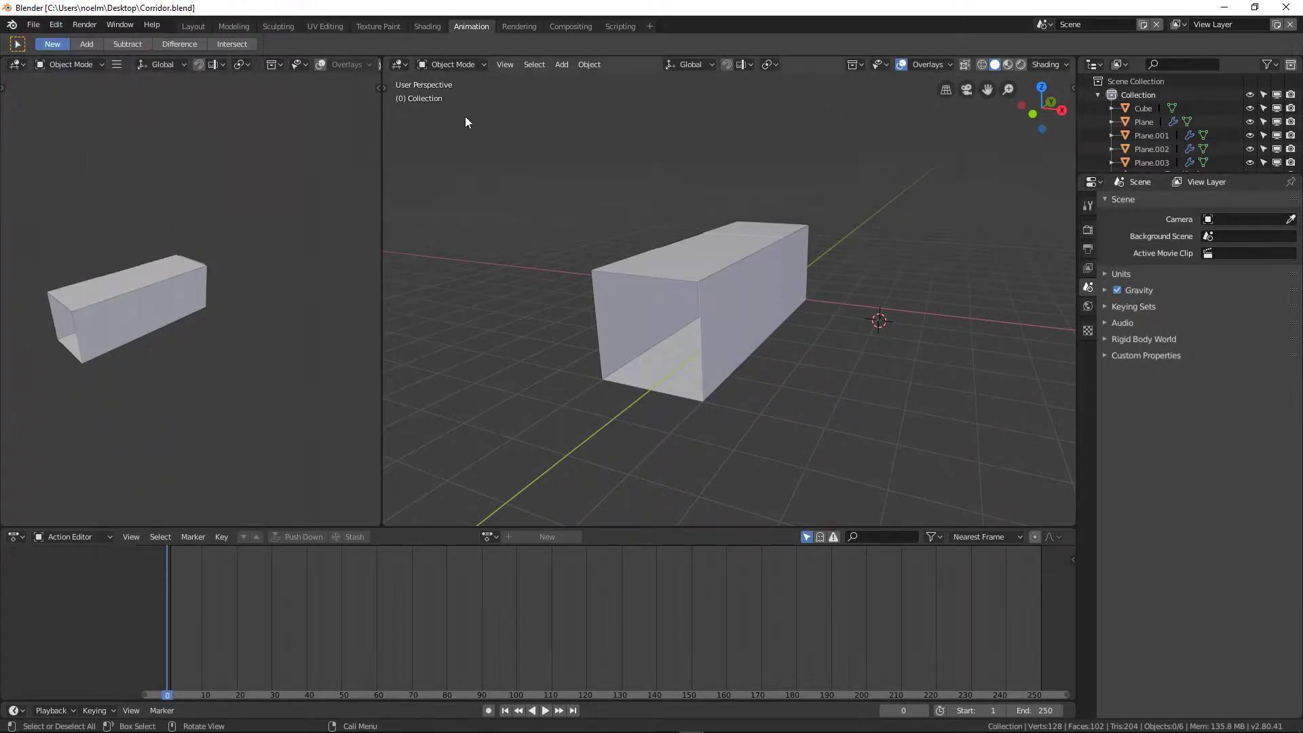
- Switch to the Unity project and collapse the Standard Assets folder
{"action": "left_click", "coordinate": [1278, 12]}
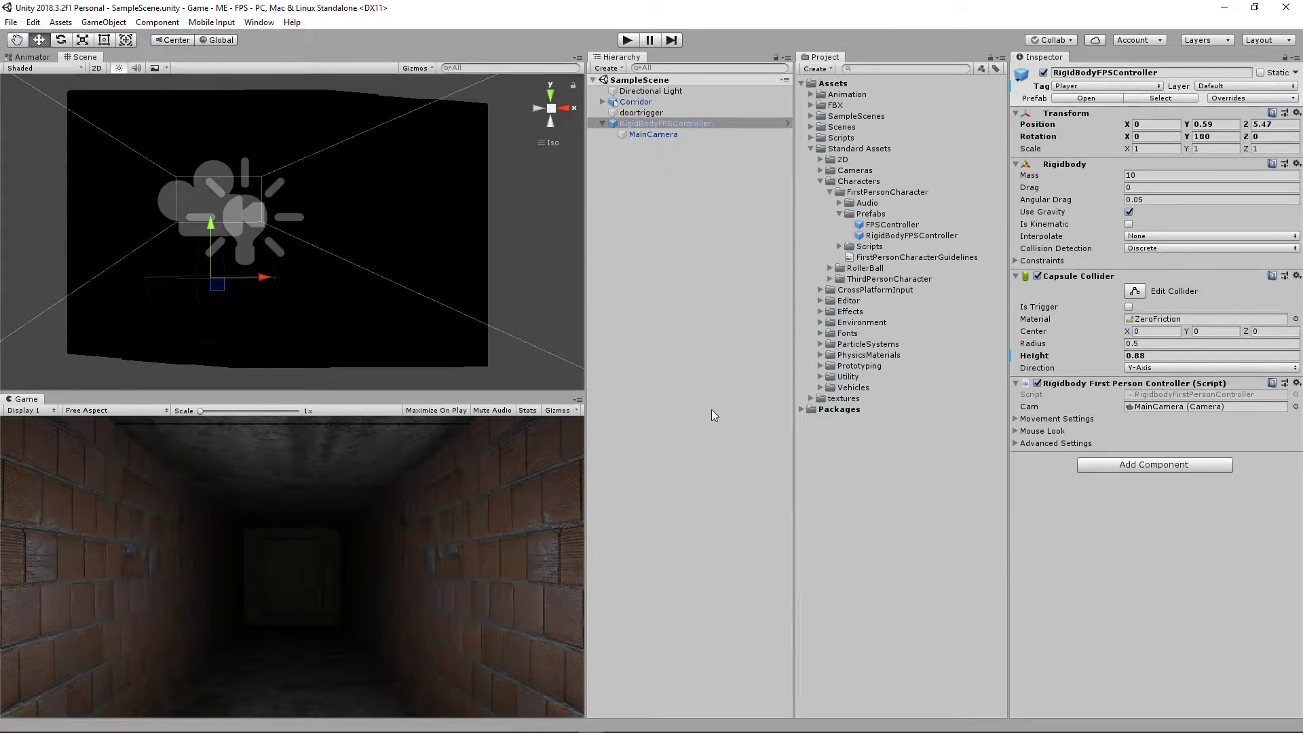
{"action": "left_click", "coordinate": [811, 148]}
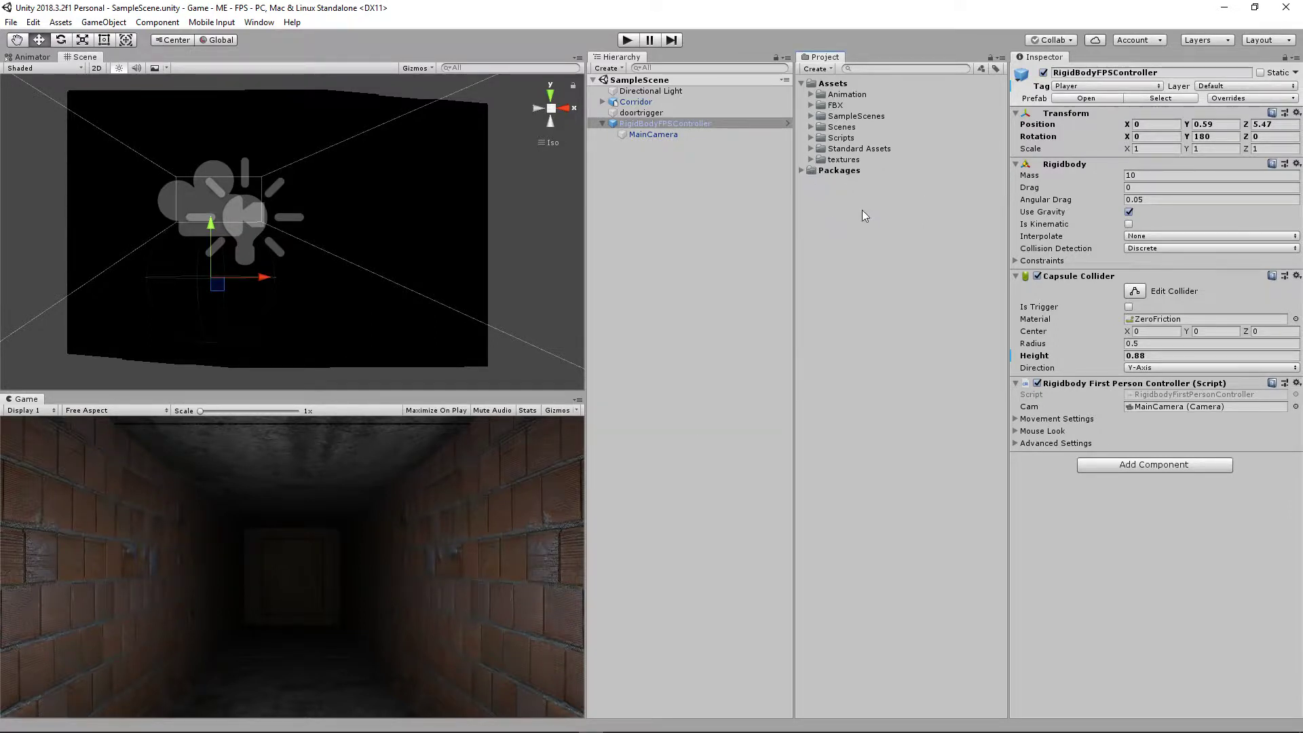
- Look up Corridor.fbx in the Desktop folder through Import New Asset and cancel the import
{"action": "right_click", "coordinate": [833, 206]}
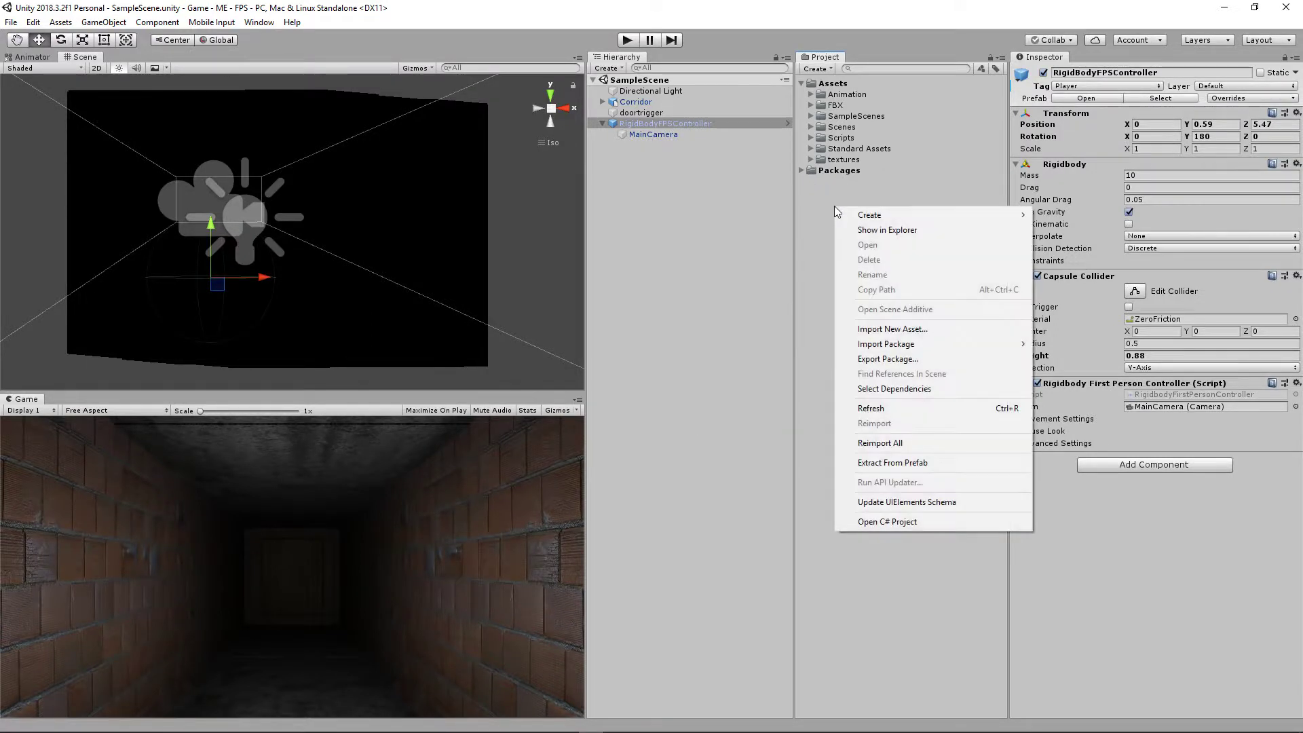
{"action": "left_click", "coordinate": [884, 329]}
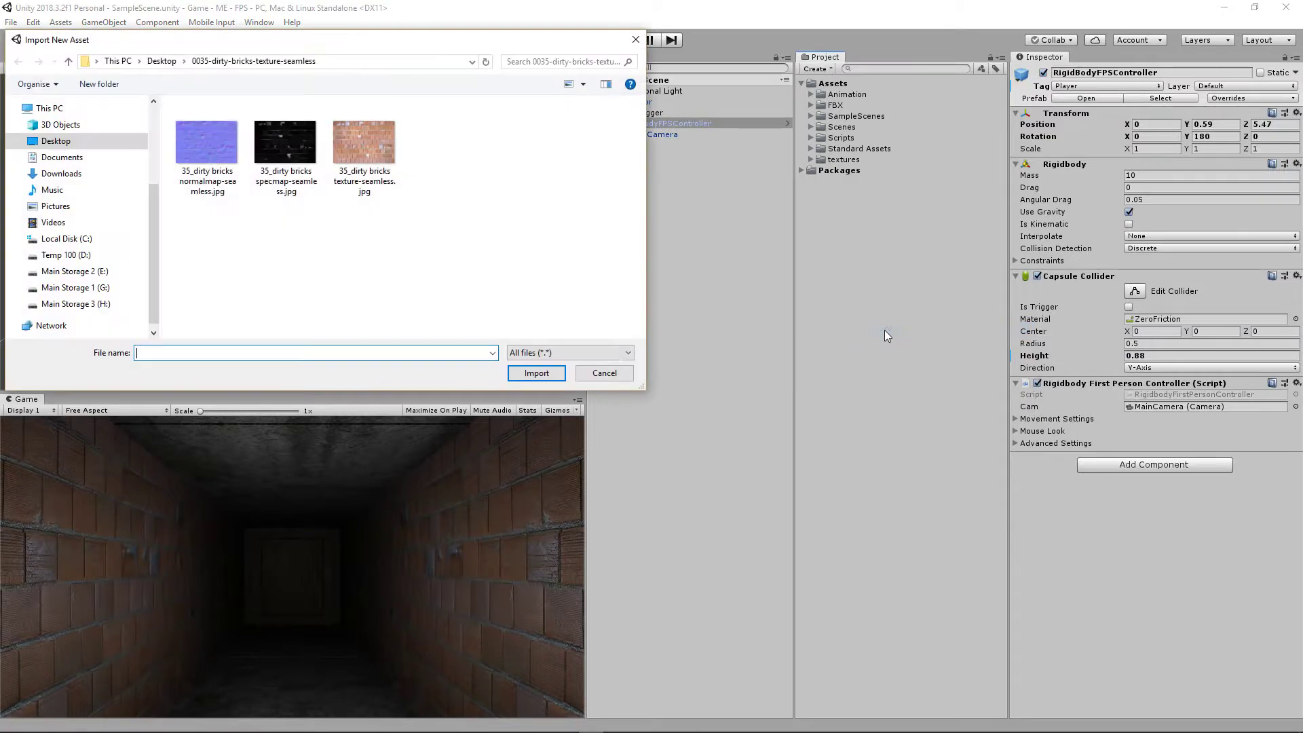
{"action": "left_click", "coordinate": [85, 141]}
{"action": "left_click", "coordinate": [283, 331]}
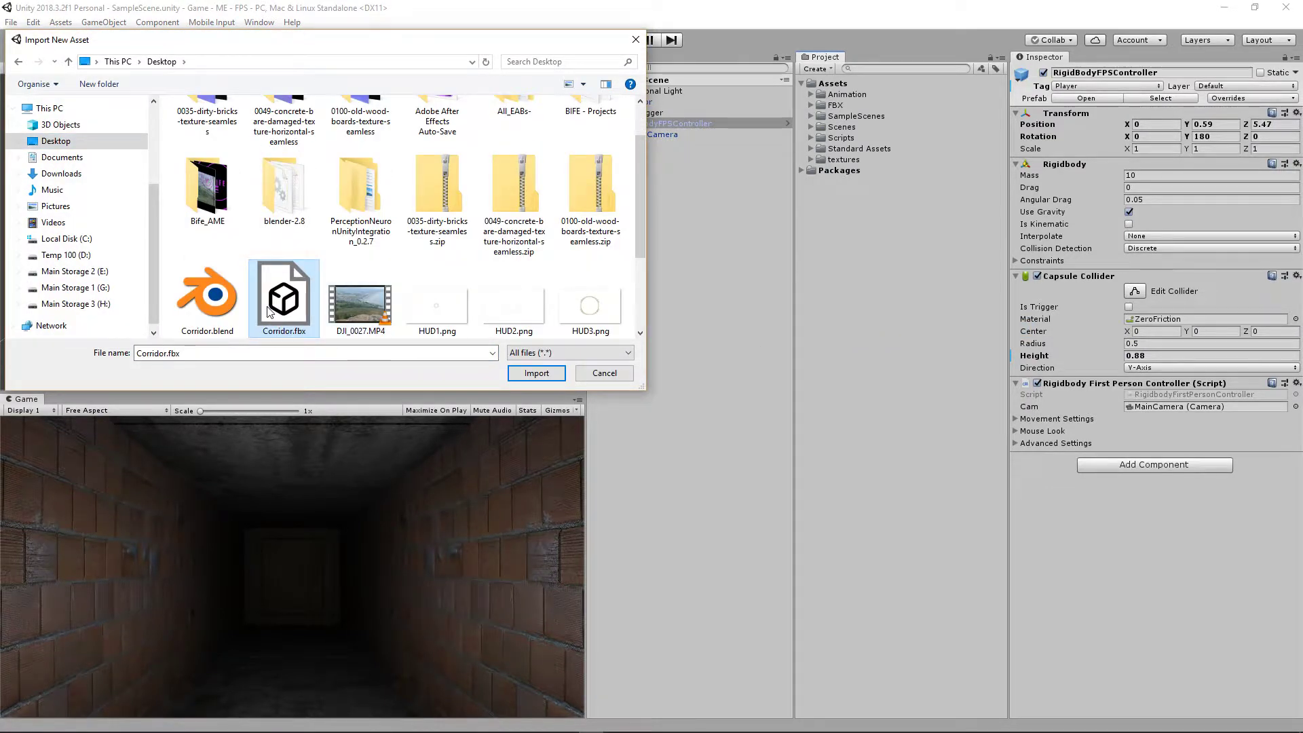
{"action": "left_click", "coordinate": [604, 373]}
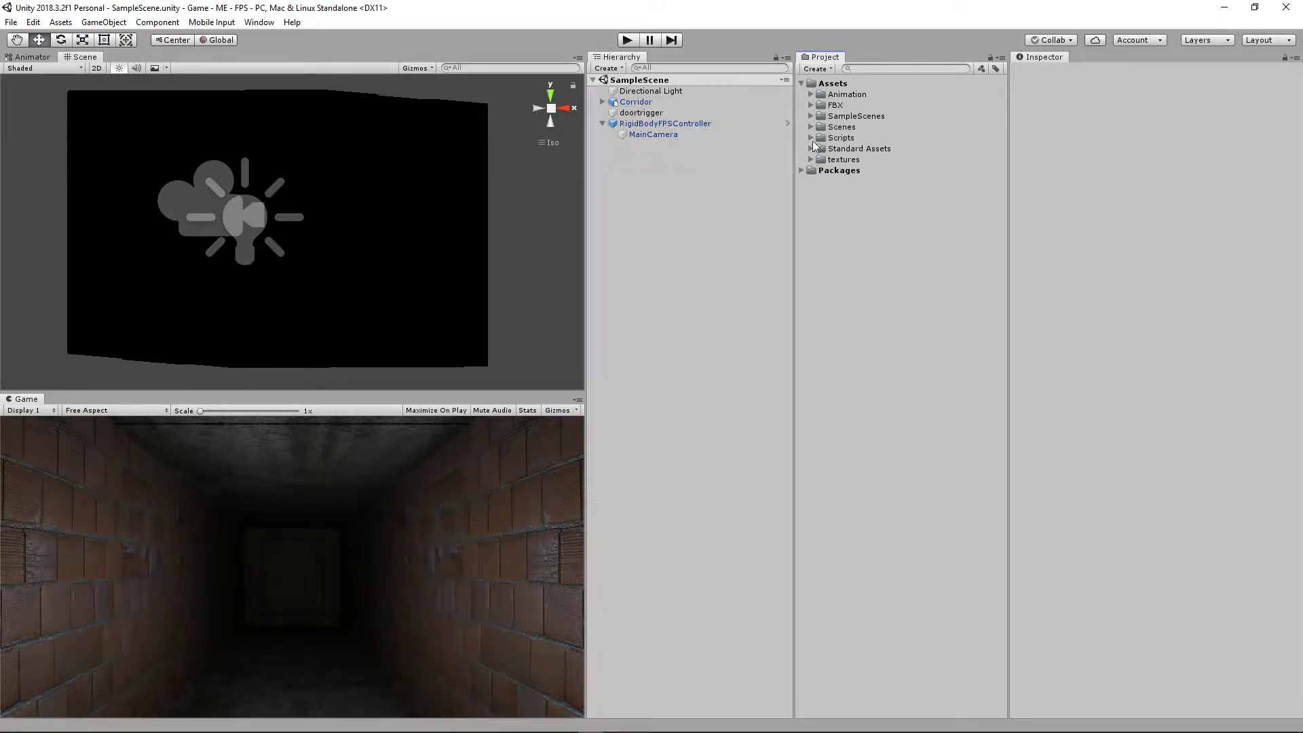
- Examine the Corridor model's animation import settings in the FBX folder and preview the door|closed and door|open clips
{"action": "left_click", "coordinate": [810, 105]}
{"action": "left_click", "coordinate": [854, 117]}
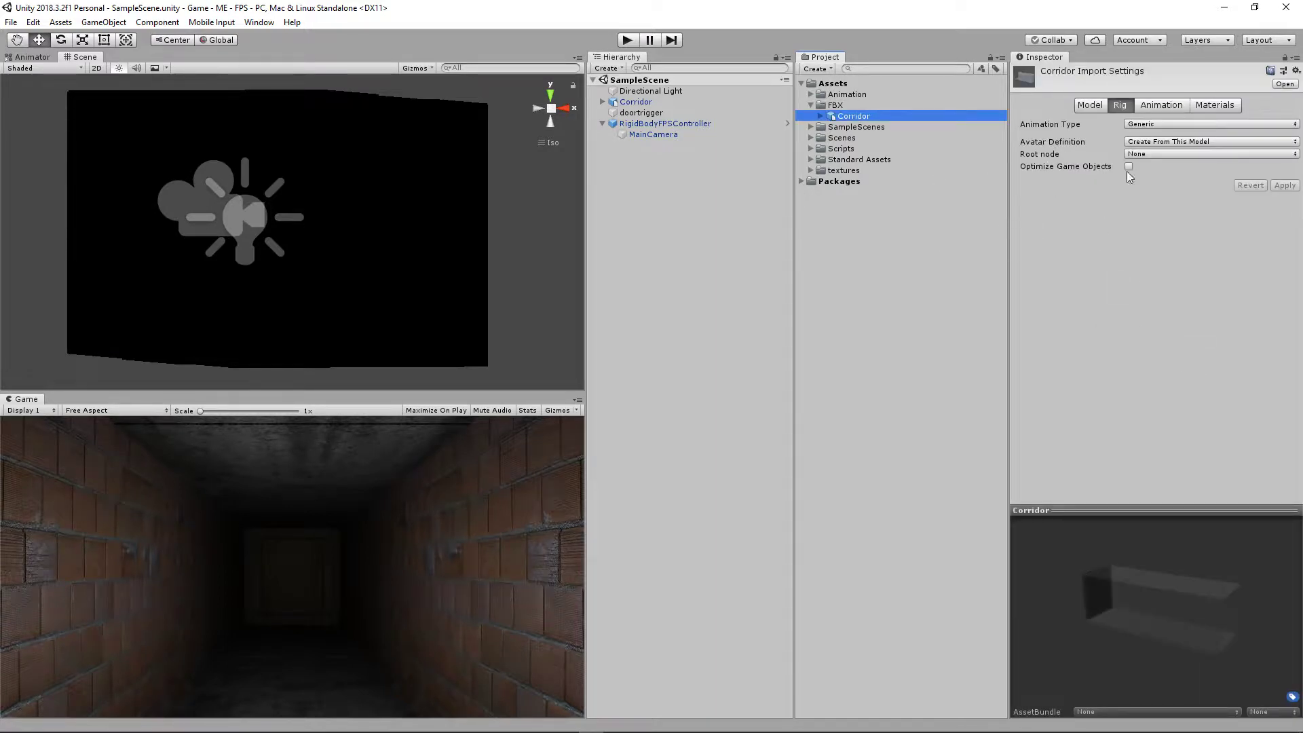
{"action": "left_click", "coordinate": [1156, 106]}
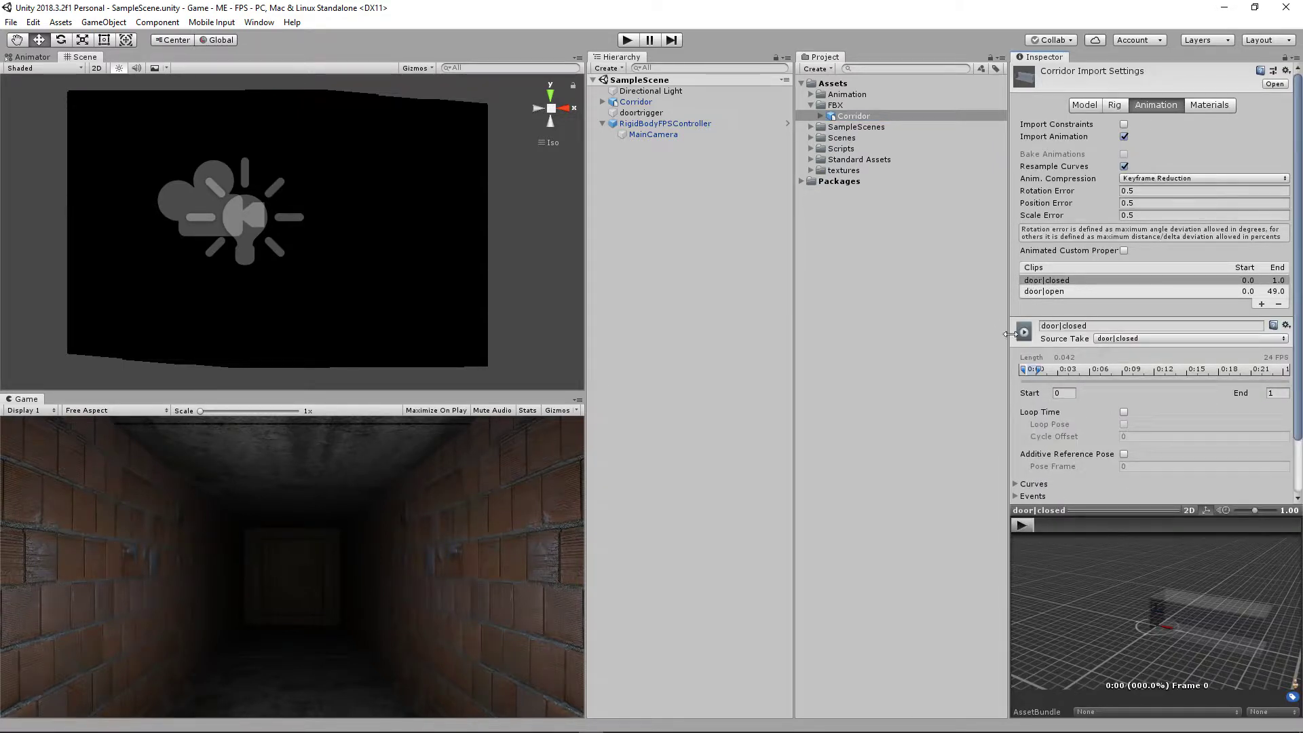
{"action": "mouse_move", "coordinate": [339, 727]}
{"action": "left_click", "coordinate": [1023, 526]}
{"action": "left_click", "coordinate": [1060, 290]}
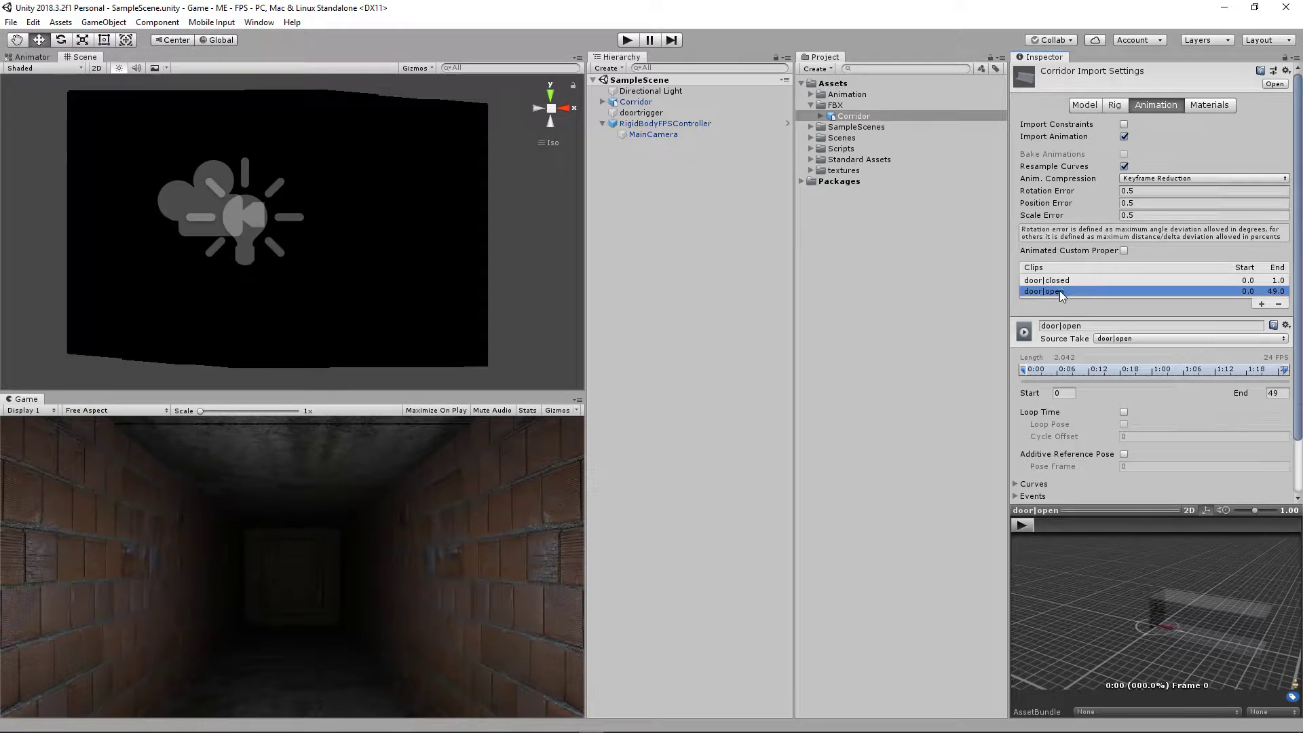
{"action": "left_click", "coordinate": [1024, 527]}
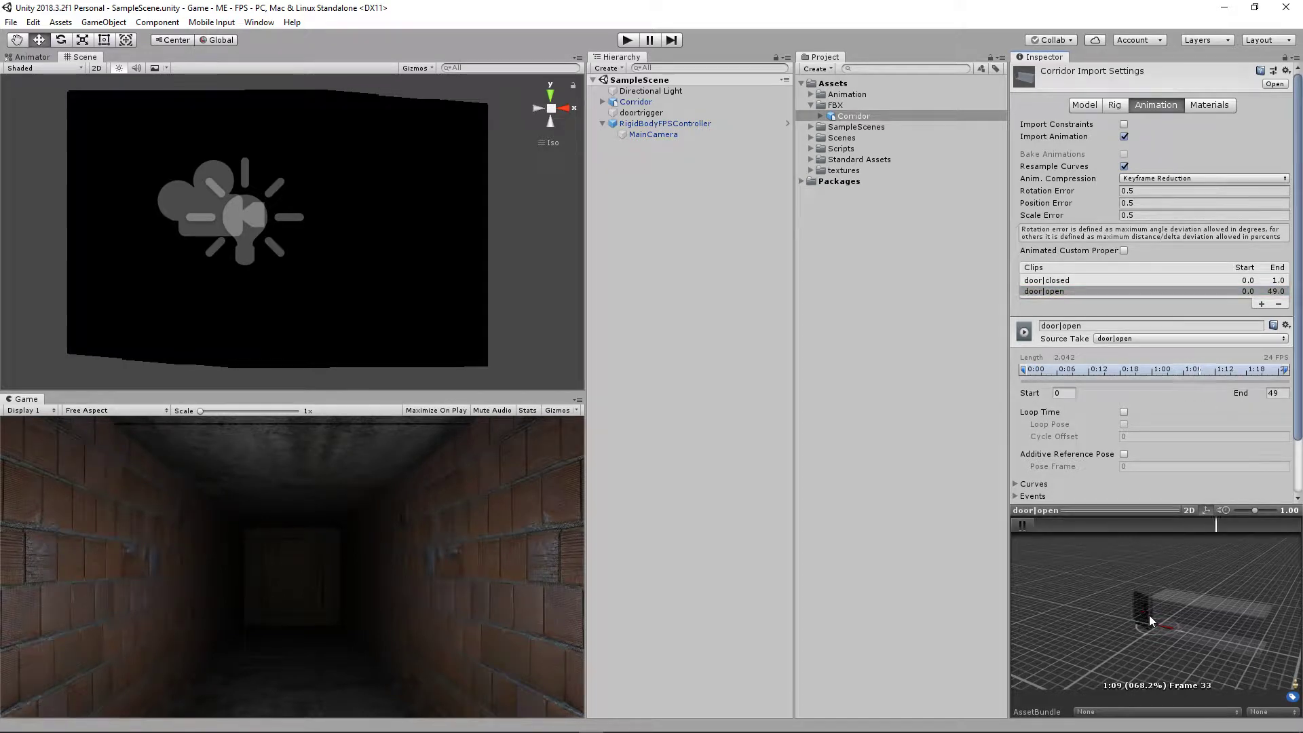
{"action": "left_click", "coordinate": [1022, 526]}
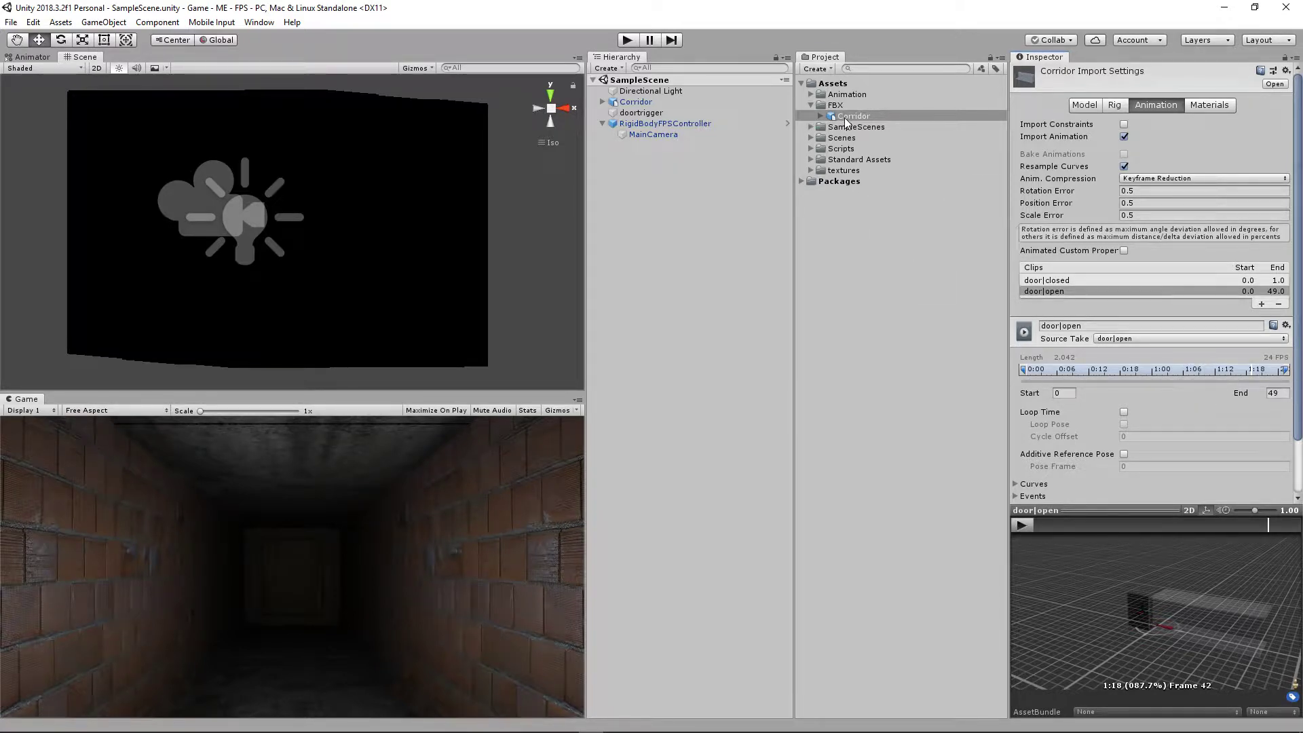
- Inspect the components attached to the Corridor object in the scene
{"action": "mouse_move", "coordinate": [844, 117]}
{"action": "left_mouse_down"}
{"action": "mouse_move", "coordinate": [634, 188]}
{"action": "mouse_move", "coordinate": [621, 180]}
{"action": "mouse_move", "coordinate": [681, 181]}
{"action": "mouse_move", "coordinate": [862, 118]}
{"action": "left_mouse_up"}
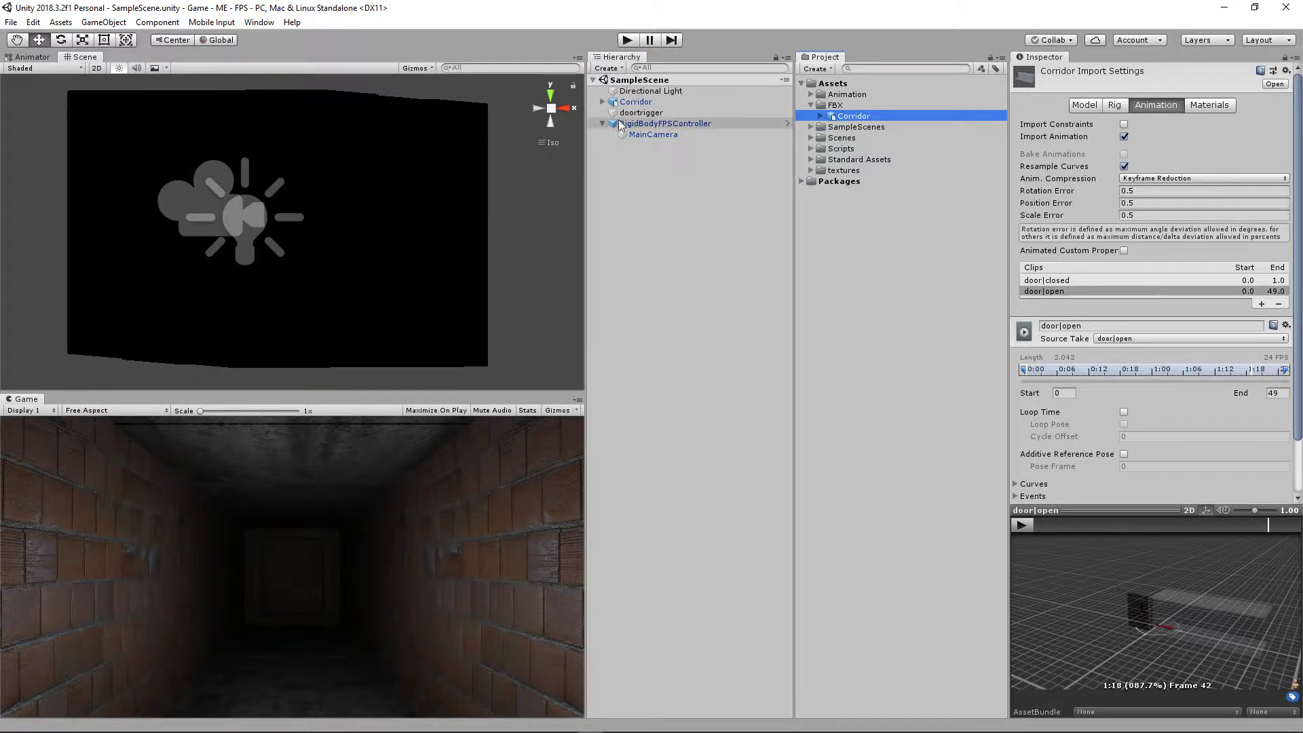
{"action": "left_click", "coordinate": [640, 112]}
{"action": "left_click", "coordinate": [636, 102]}
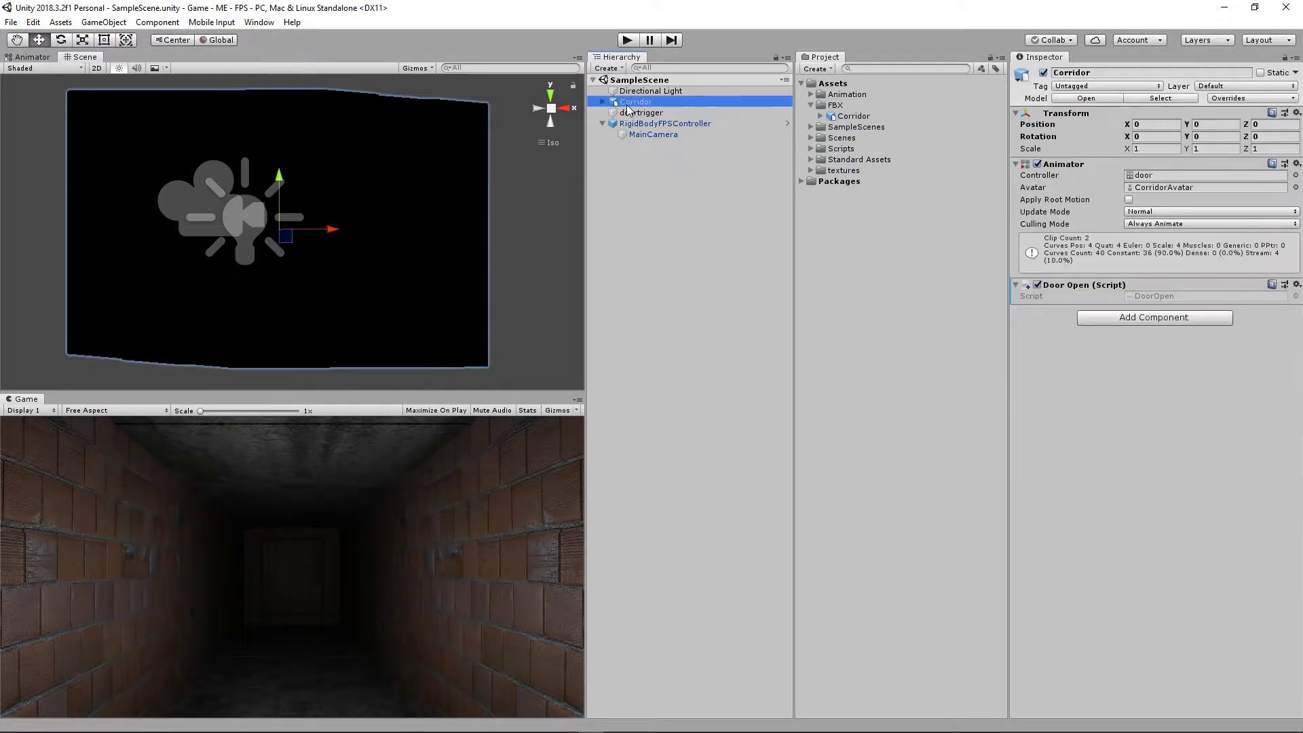
- Look through the door and wall materials embedded in the Corridor FBX asset and collapse it again
{"action": "left_click", "coordinate": [820, 116]}
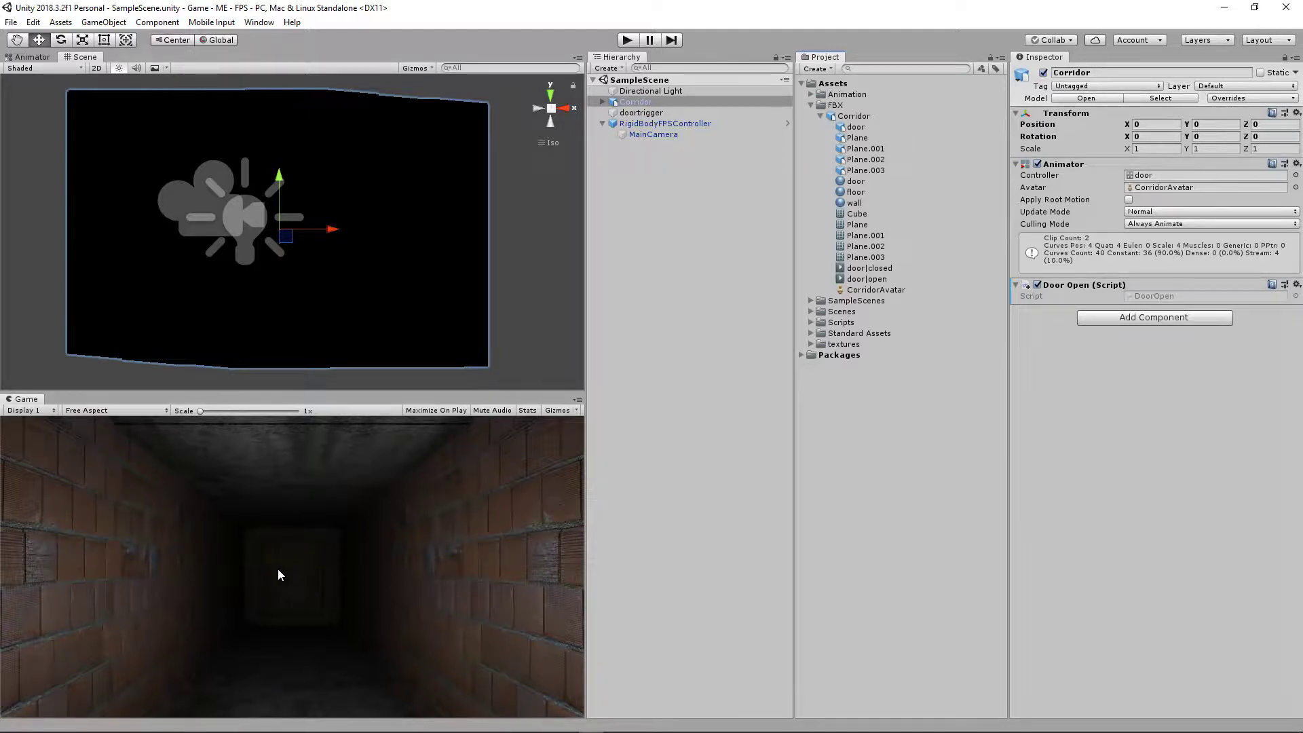
{"action": "left_click", "coordinate": [855, 192]}
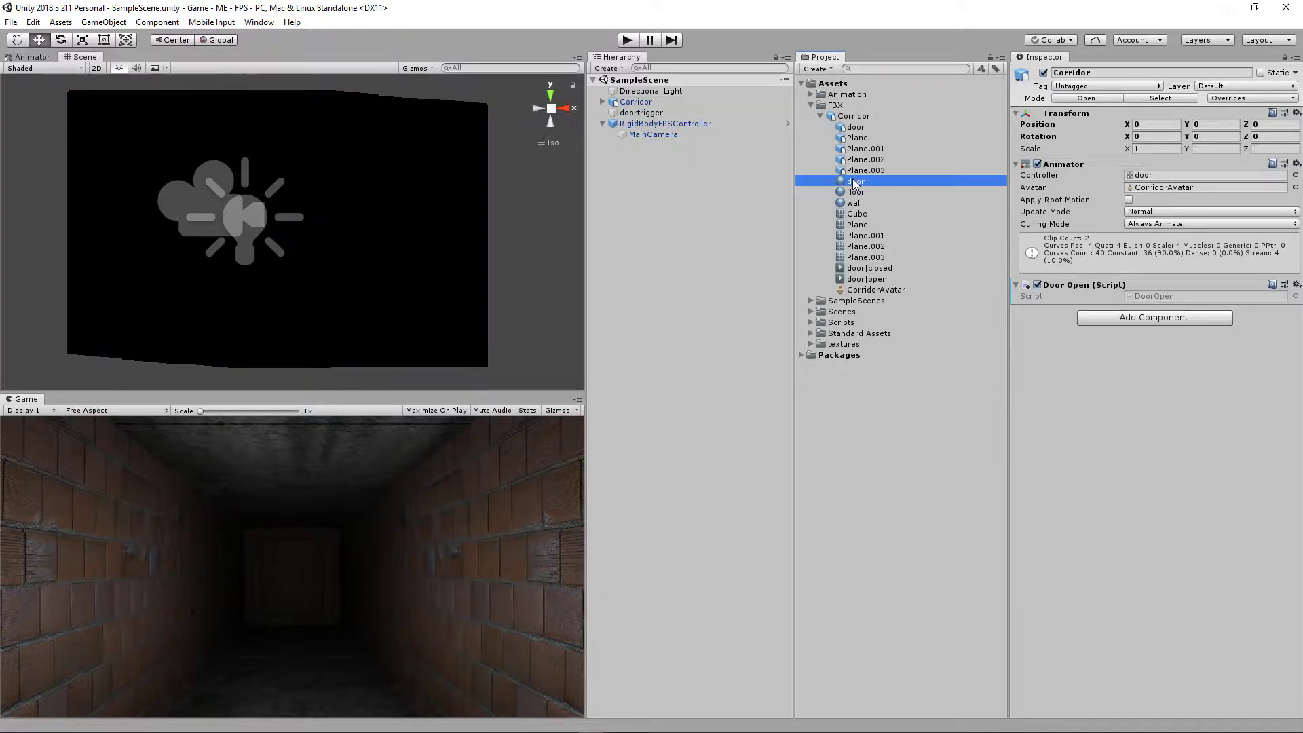
{"action": "left_click", "coordinate": [855, 203]}
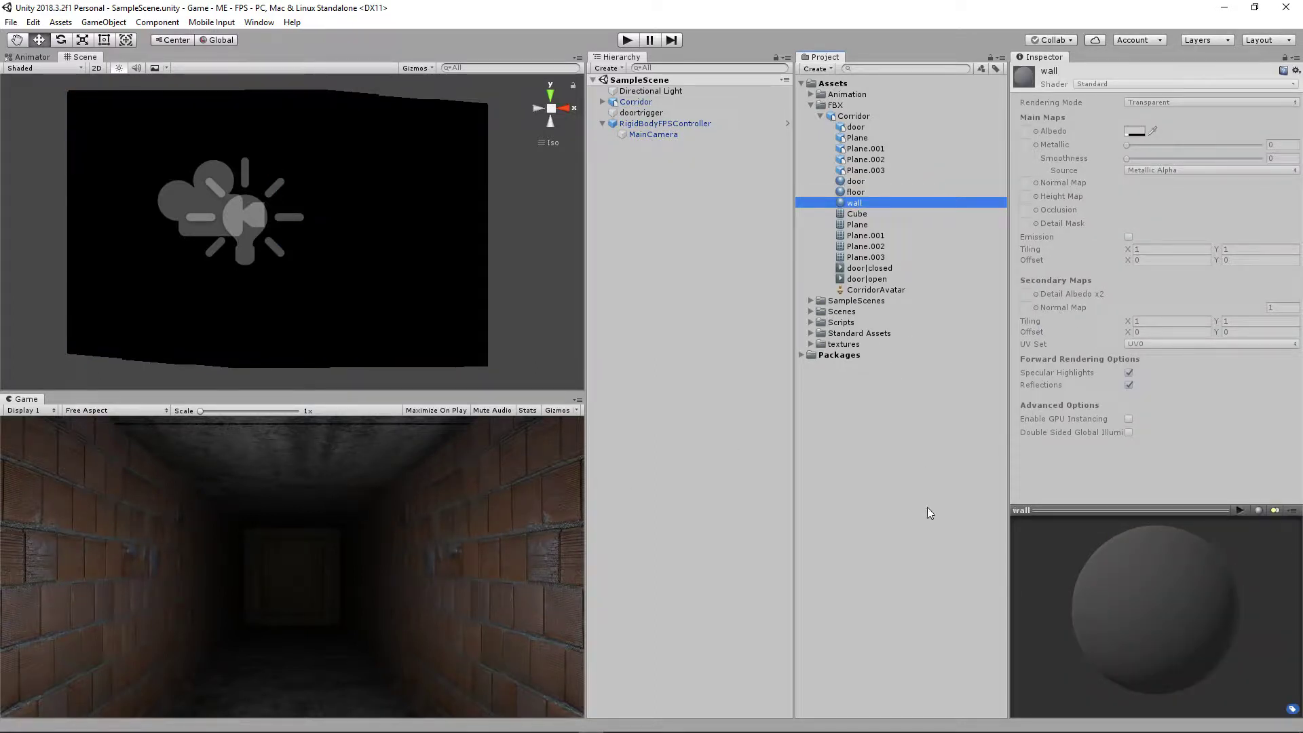
{"action": "left_click", "coordinate": [856, 181]}
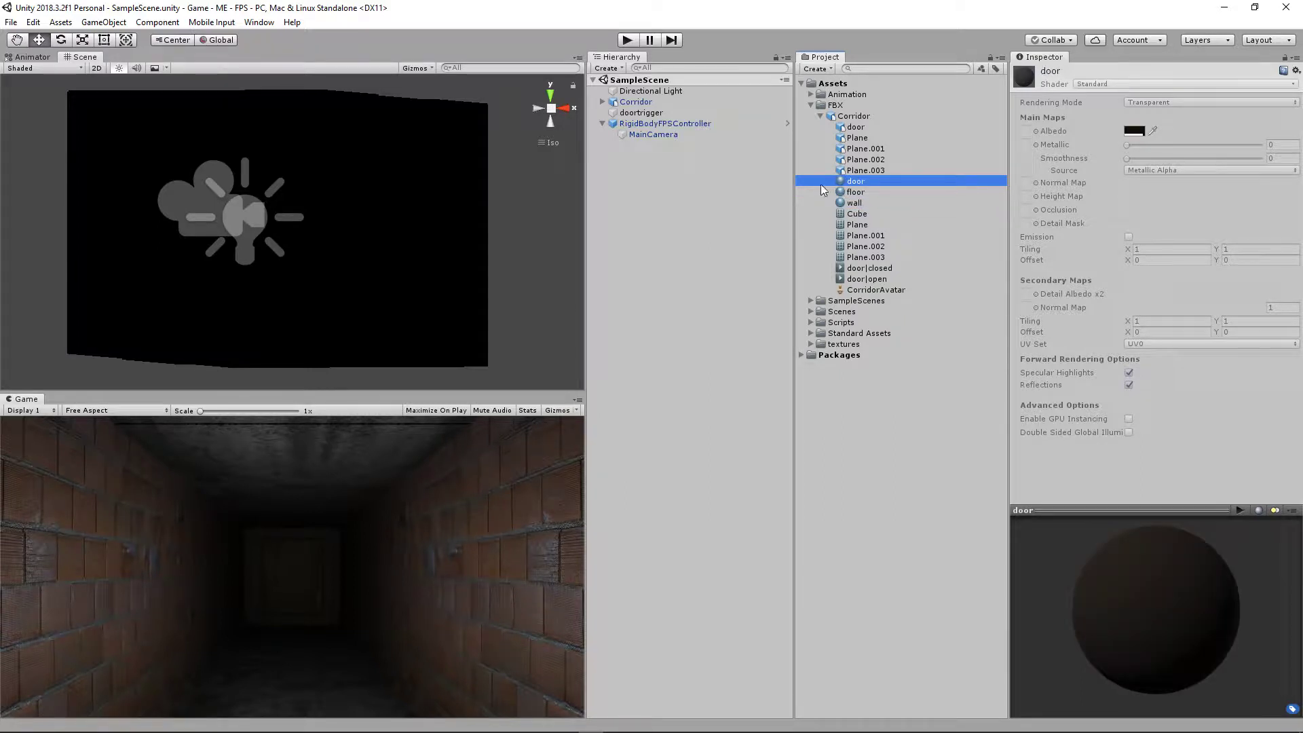
{"action": "left_click", "coordinate": [819, 116]}
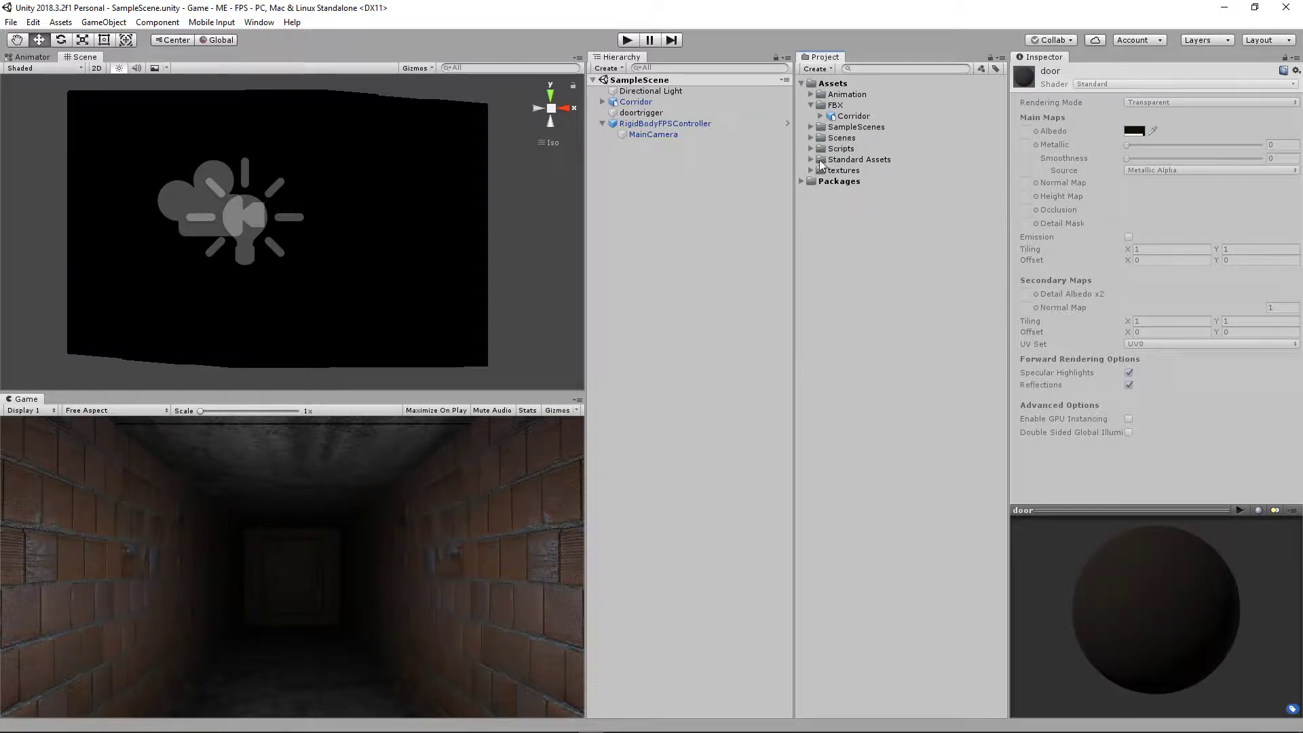
- Open the textures folder's contents and inspect the existing floor material
{"action": "left_click", "coordinate": [811, 171]}
{"action": "left_click", "coordinate": [845, 171]}
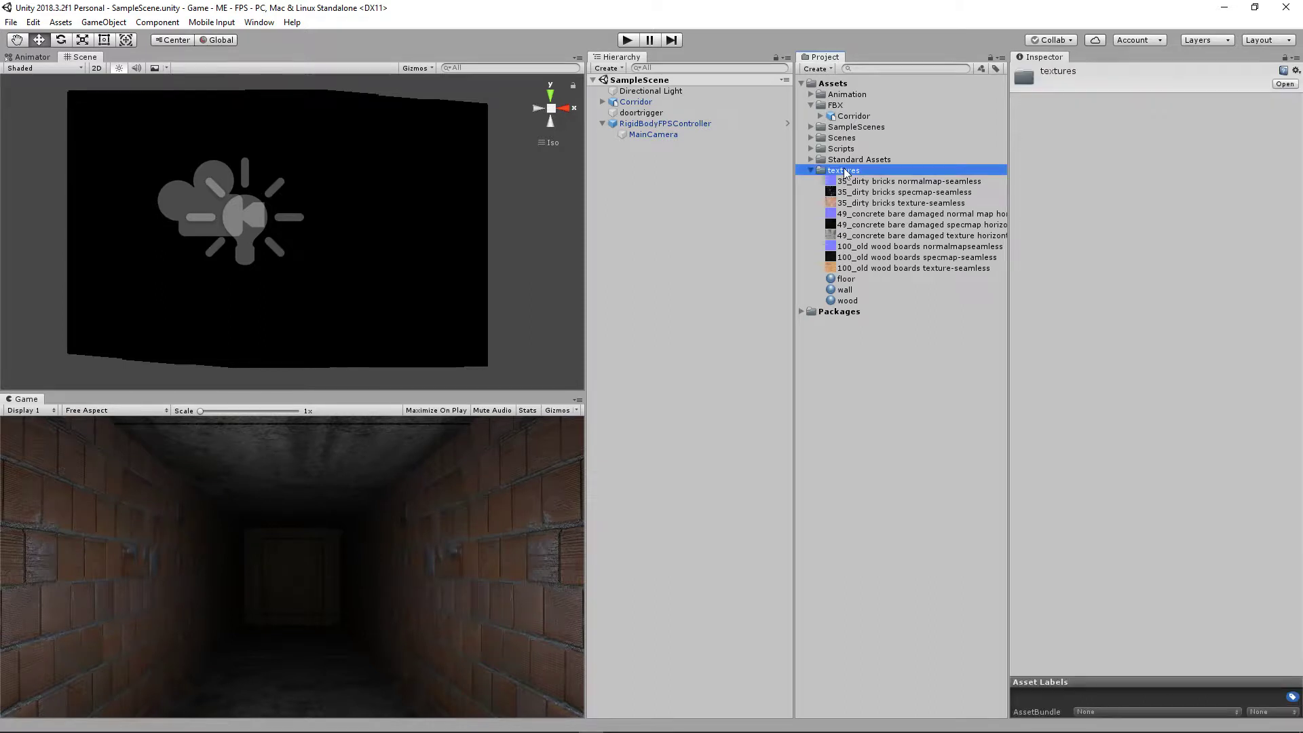
{"action": "left_click", "coordinate": [846, 279]}
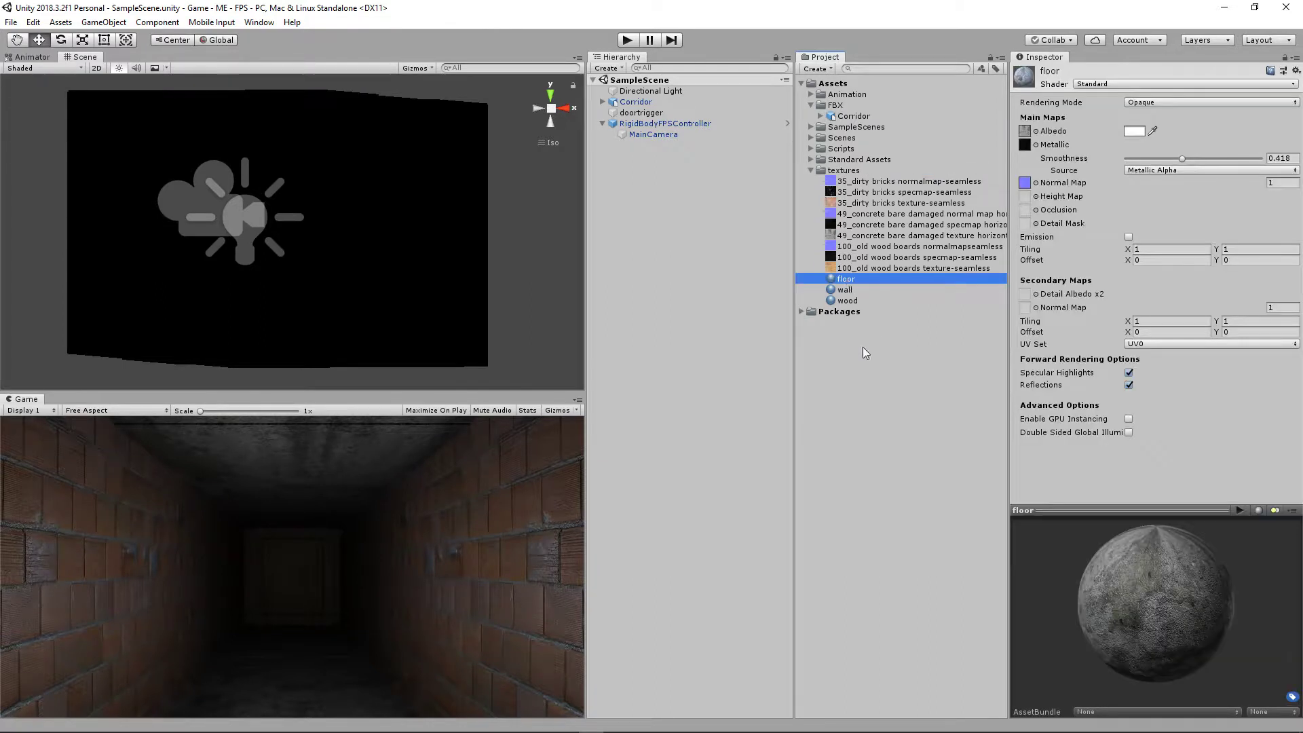
- Create a new material named test in the textures folder
{"action": "right_click", "coordinate": [847, 171]}
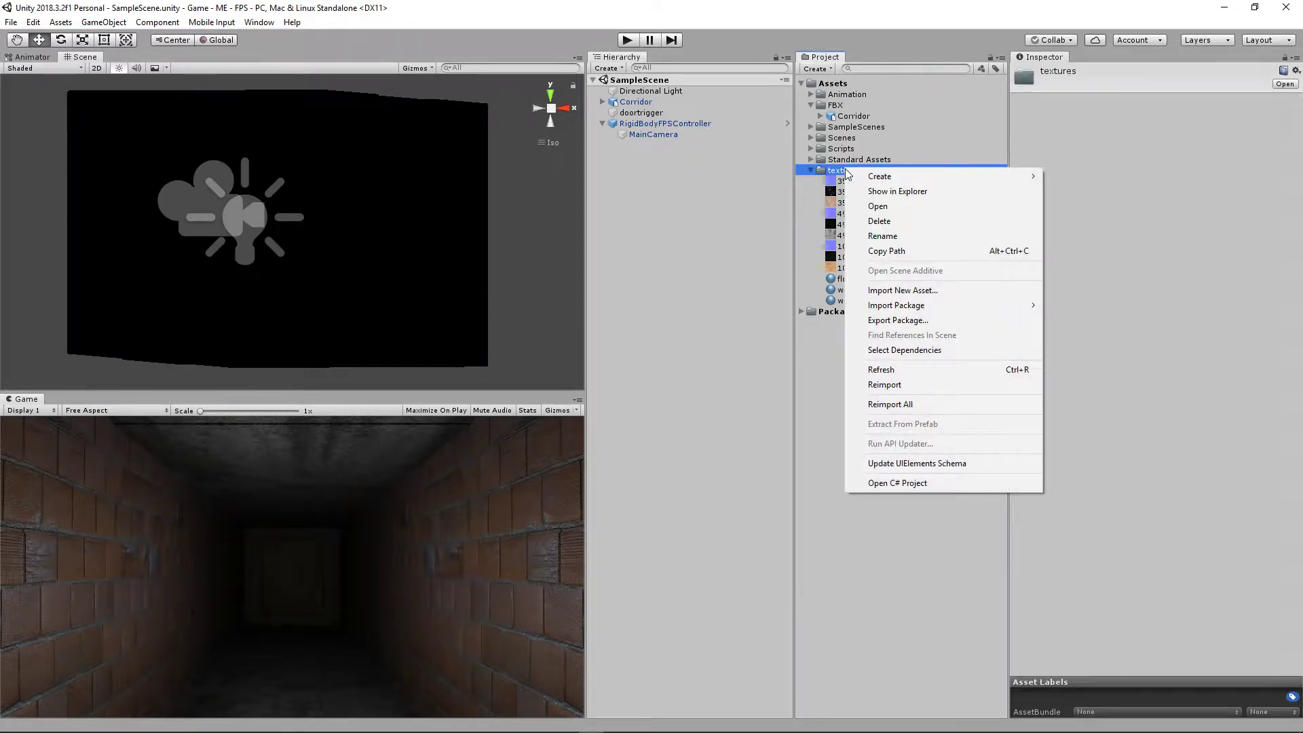
{"action": "mouse_move", "coordinate": [902, 179]}
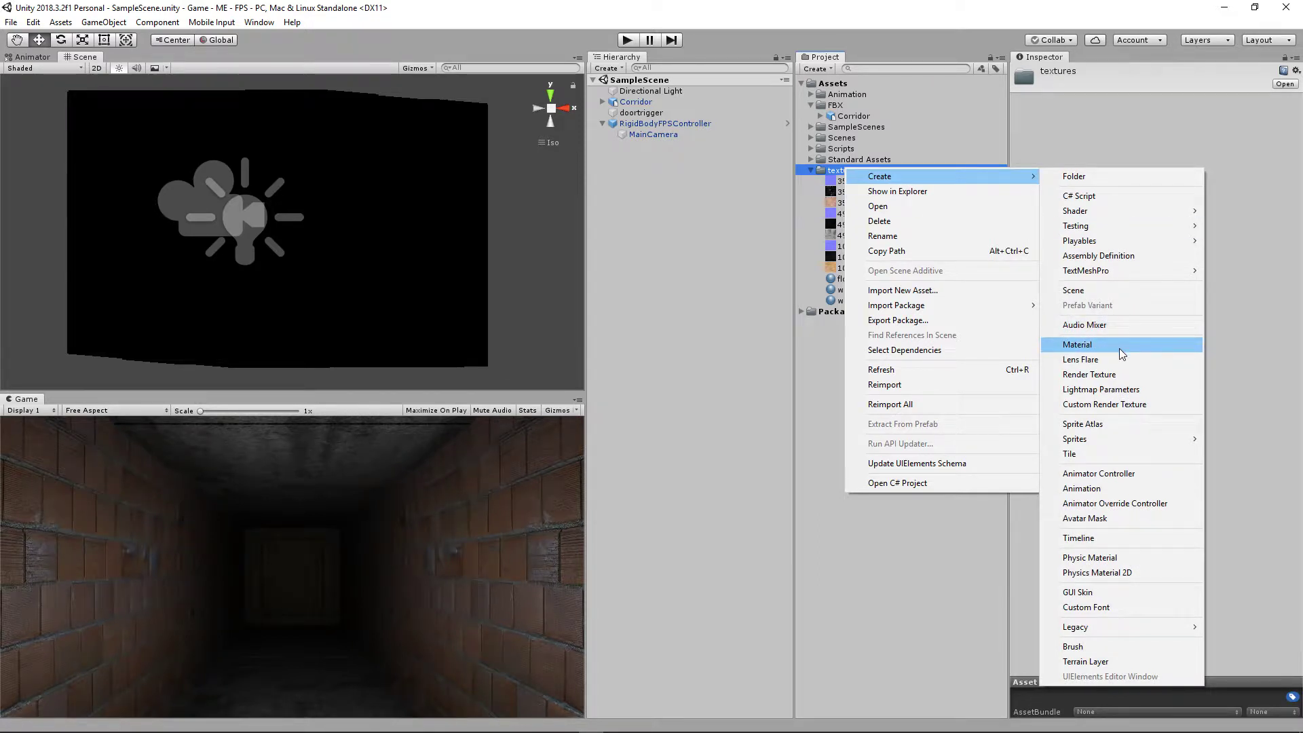
{"action": "left_click", "coordinate": [813, 369]}
{"action": "right_click", "coordinate": [854, 174]}
{"action": "mouse_move", "coordinate": [948, 177]}
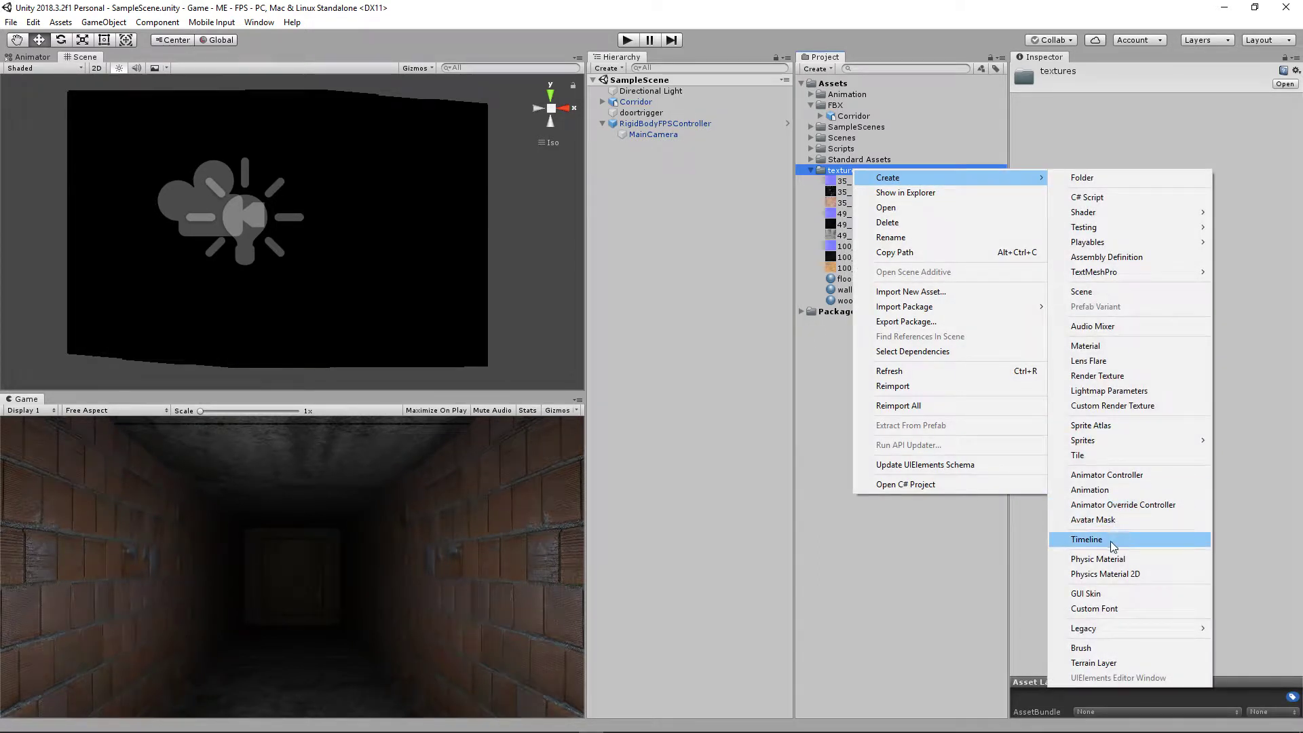
{"action": "left_click", "coordinate": [1109, 349]}
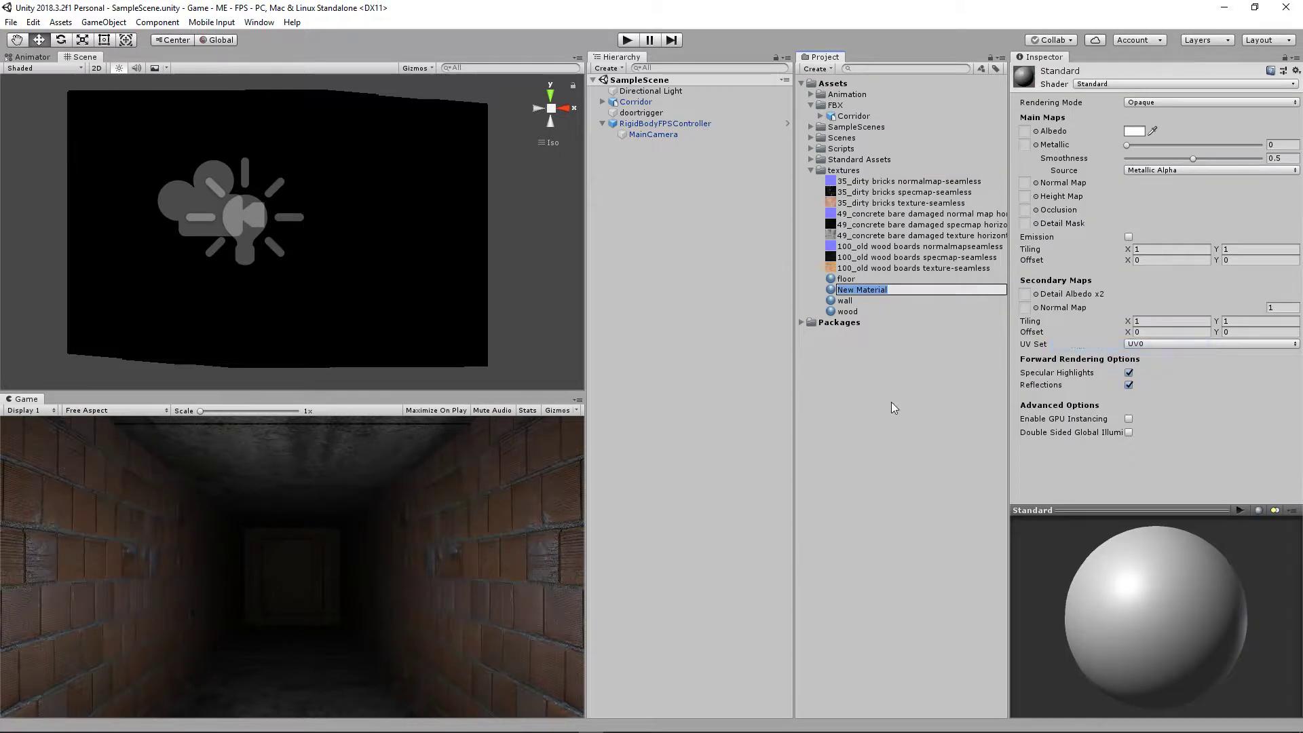
{"action": "type", "text": "test"}
{"action": "key", "text": "Return"}
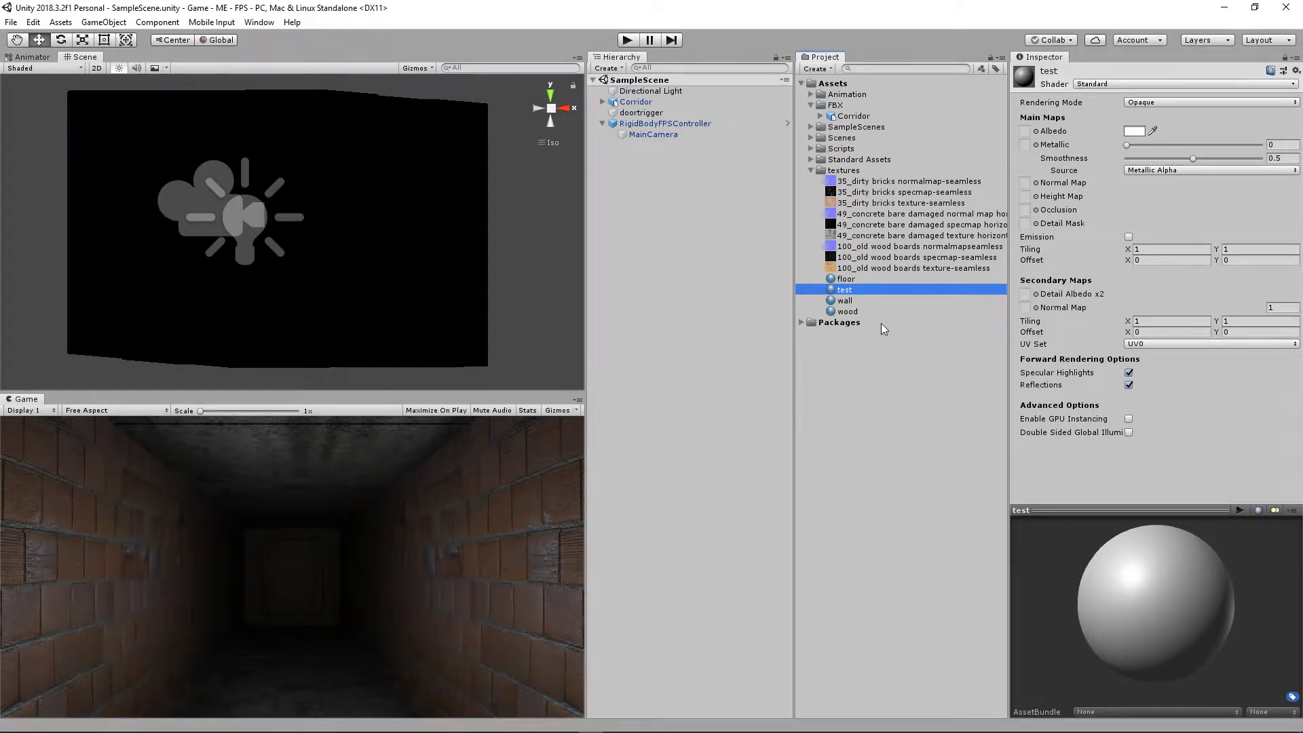
- Assign the 100_old wood boards texture-seamless image as the test material's albedo and the matching specmap as its metallic map
{"action": "left_click_drag", "start_coordinate": [886, 266], "coordinate": [1025, 134]}
{"action": "left_click_drag", "start_coordinate": [1086, 604], "coordinate": [1171, 601]}
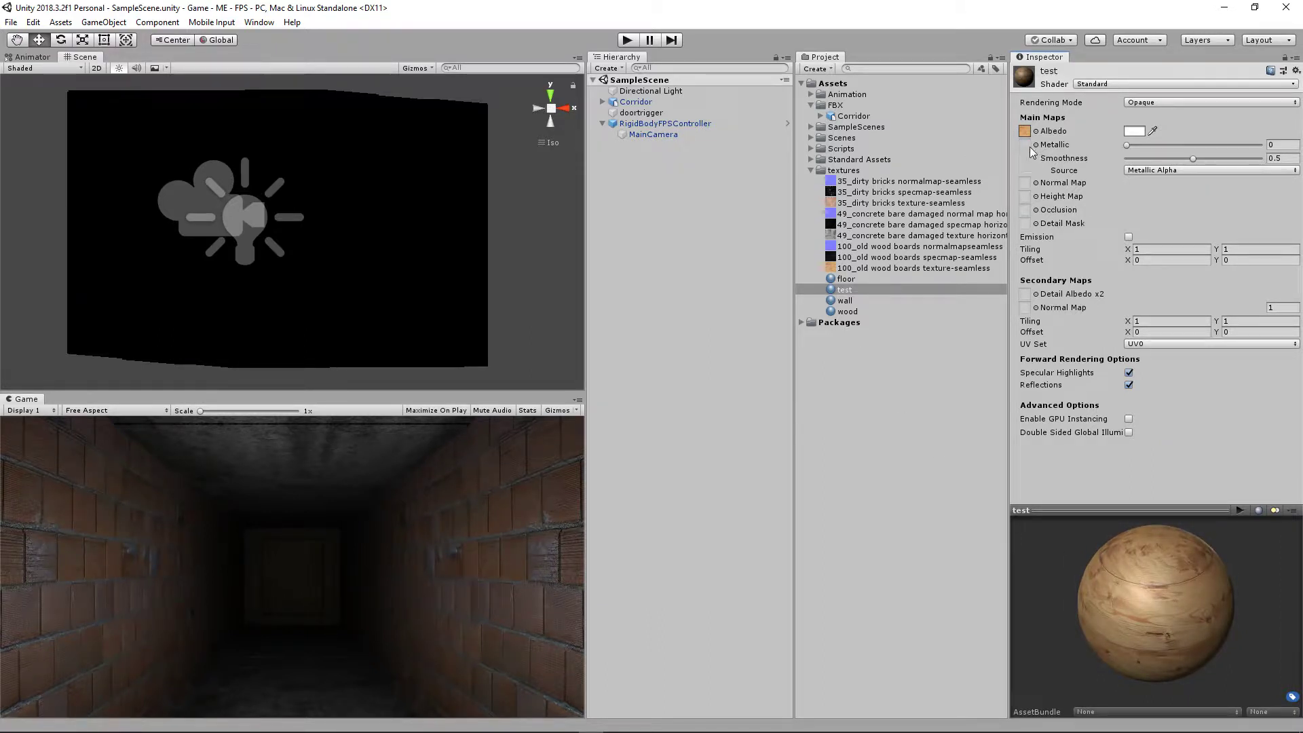
{"action": "left_click_drag", "start_coordinate": [905, 257], "coordinate": [1029, 152]}
{"action": "left_click_drag", "start_coordinate": [1154, 609], "coordinate": [1130, 563]}
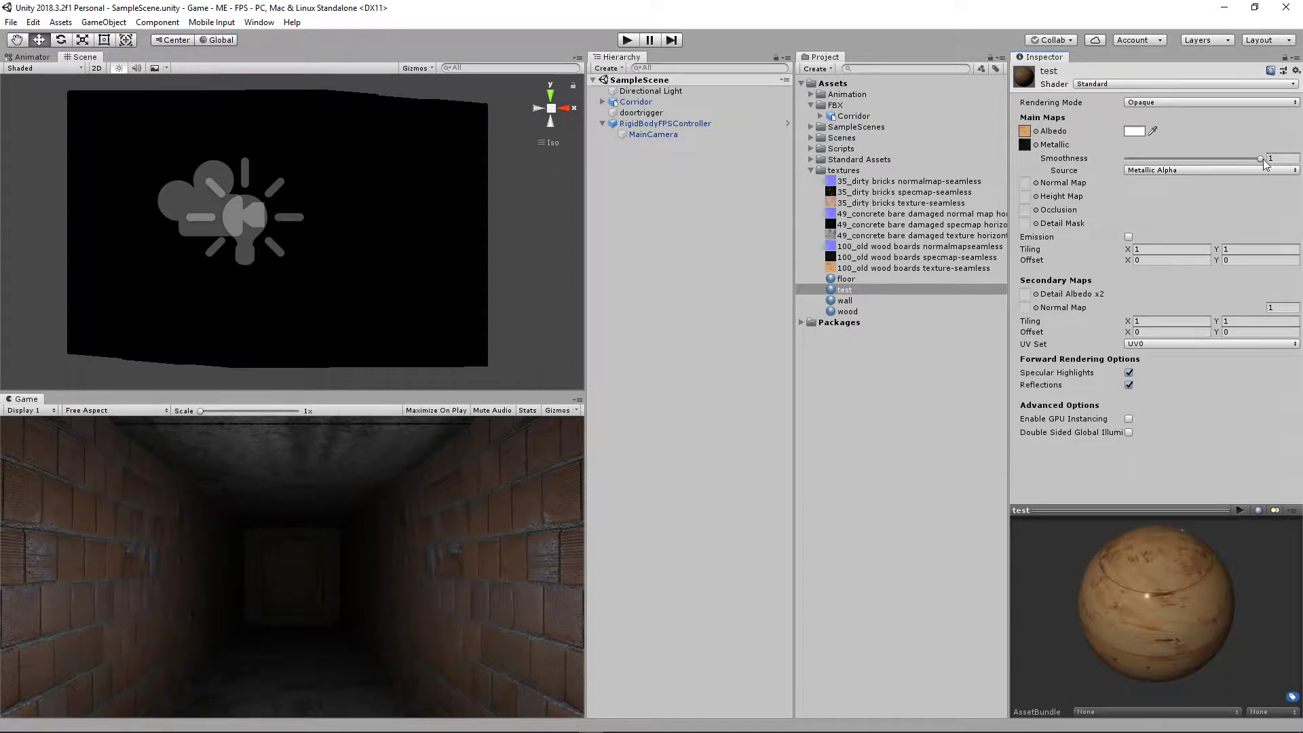
- Set the test material's smoothness to 0.863 and assign the 100_old wood boards normalmapseamless image as its normal map
{"action": "mouse_move", "coordinate": [1260, 158]}
{"action": "left_mouse_down"}
{"action": "mouse_move", "coordinate": [1101, 173]}
{"action": "mouse_move", "coordinate": [1243, 163]}
{"action": "left_mouse_up"}
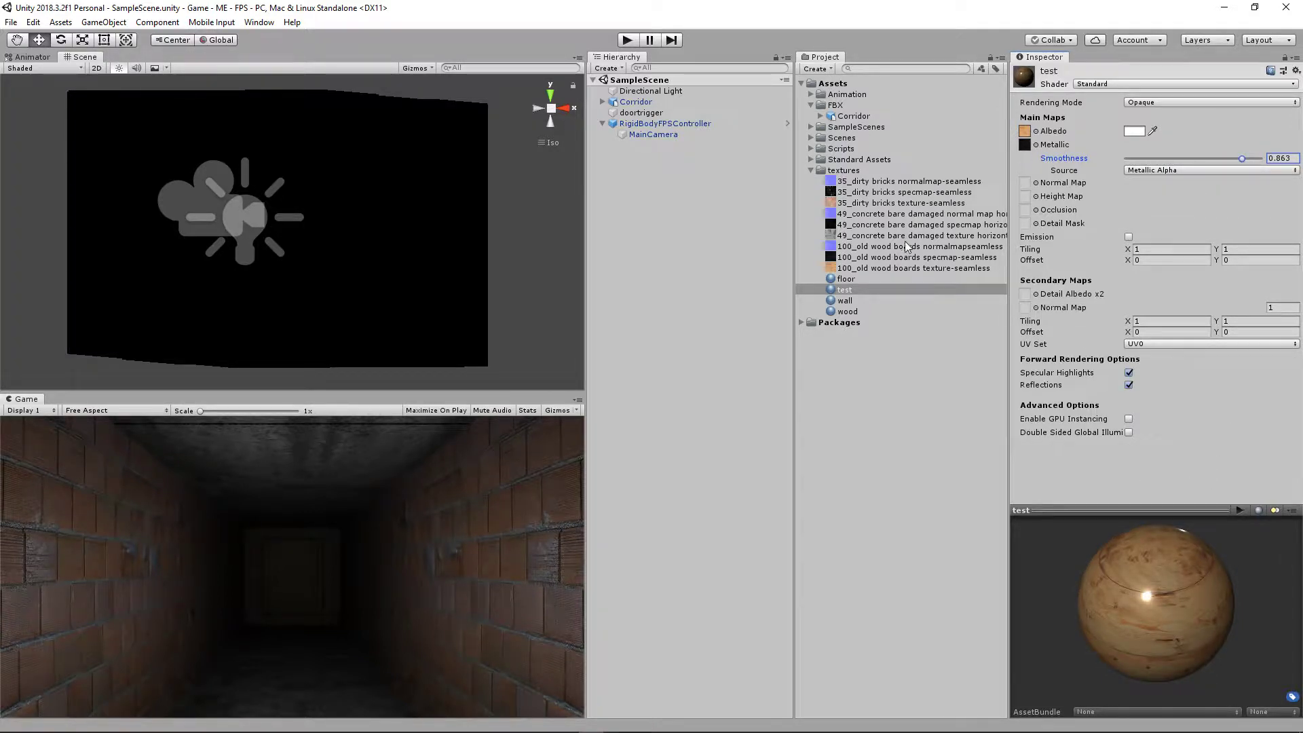
{"action": "left_click_drag", "start_coordinate": [850, 247], "coordinate": [1029, 182]}
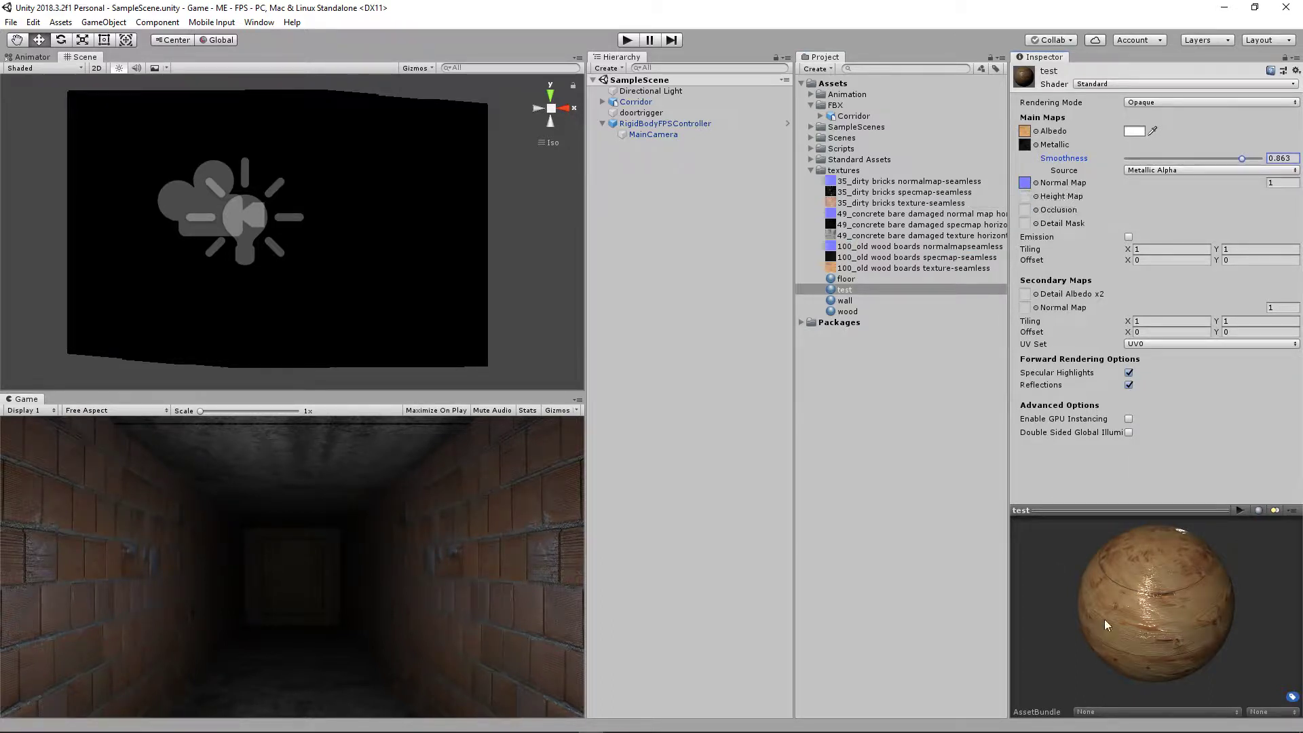
{"action": "left_click_drag", "start_coordinate": [1163, 597], "coordinate": [1145, 564]}
{"action": "left_click_drag", "start_coordinate": [1160, 625], "coordinate": [1135, 593]}
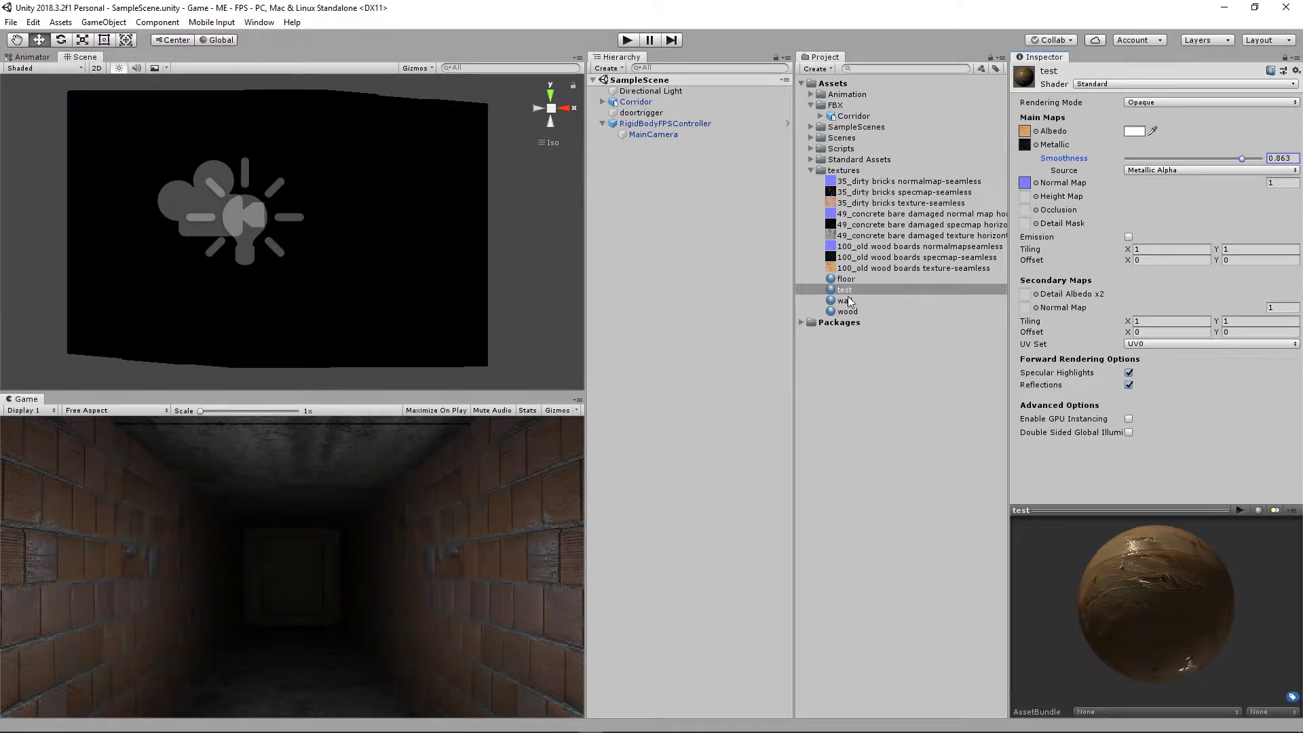
- Reselect the test material and inspect its shading on the preview sphere
{"action": "right_click", "coordinate": [845, 171]}
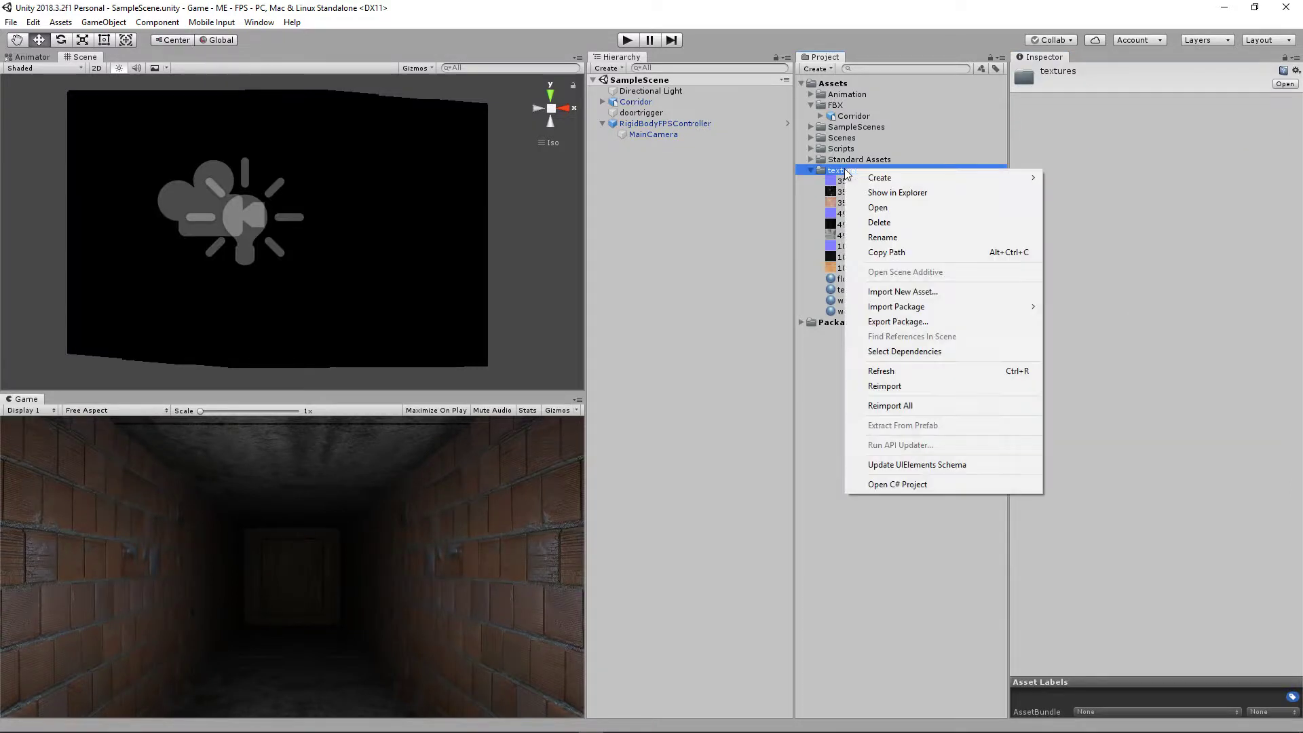
{"action": "mouse_move", "coordinate": [910, 178]}
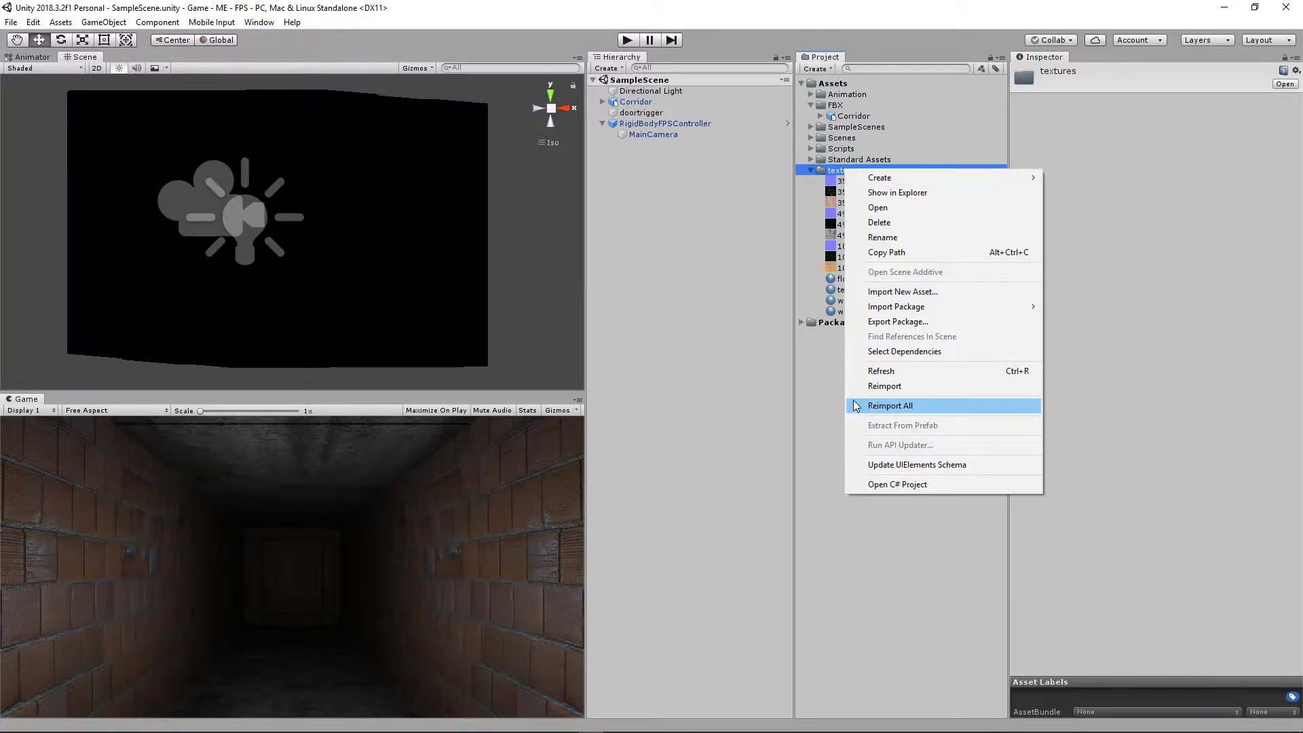
{"action": "left_click", "coordinate": [827, 361]}
{"action": "left_click", "coordinate": [832, 289]}
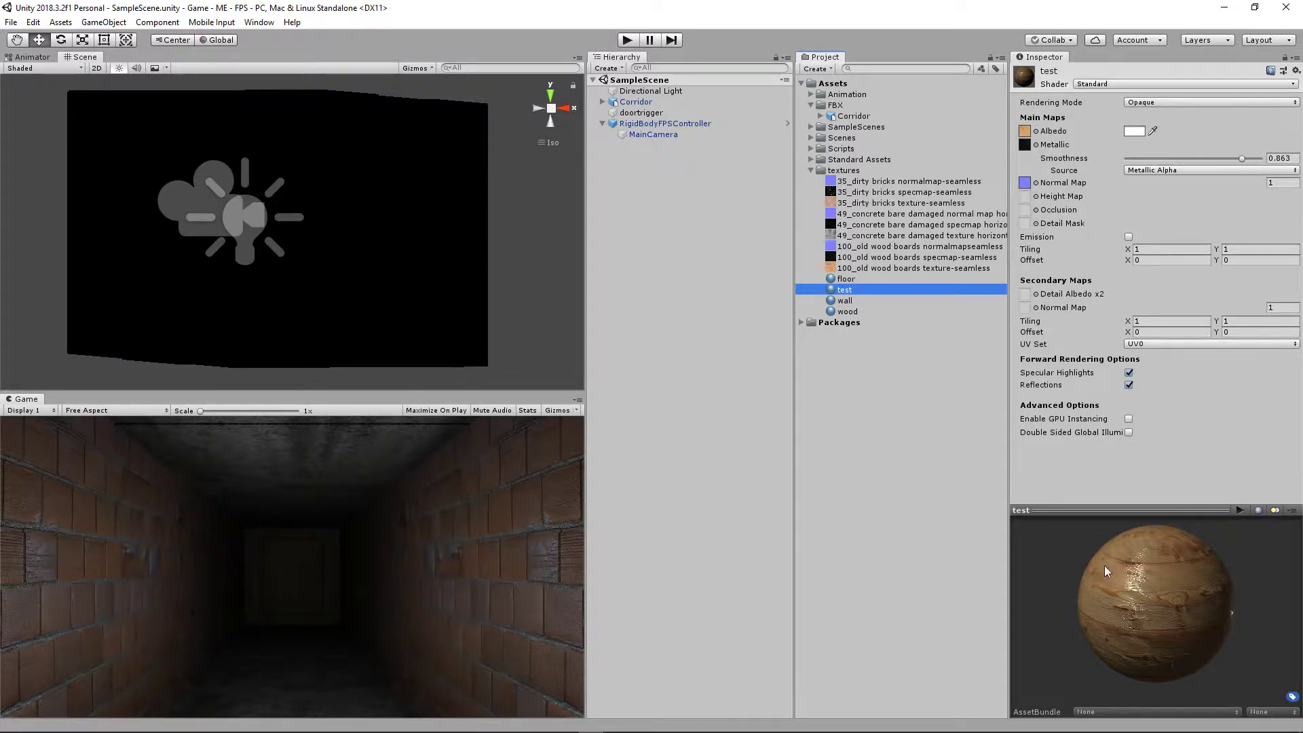
{"action": "left_click_drag", "start_coordinate": [1105, 565], "coordinate": [1122, 593]}
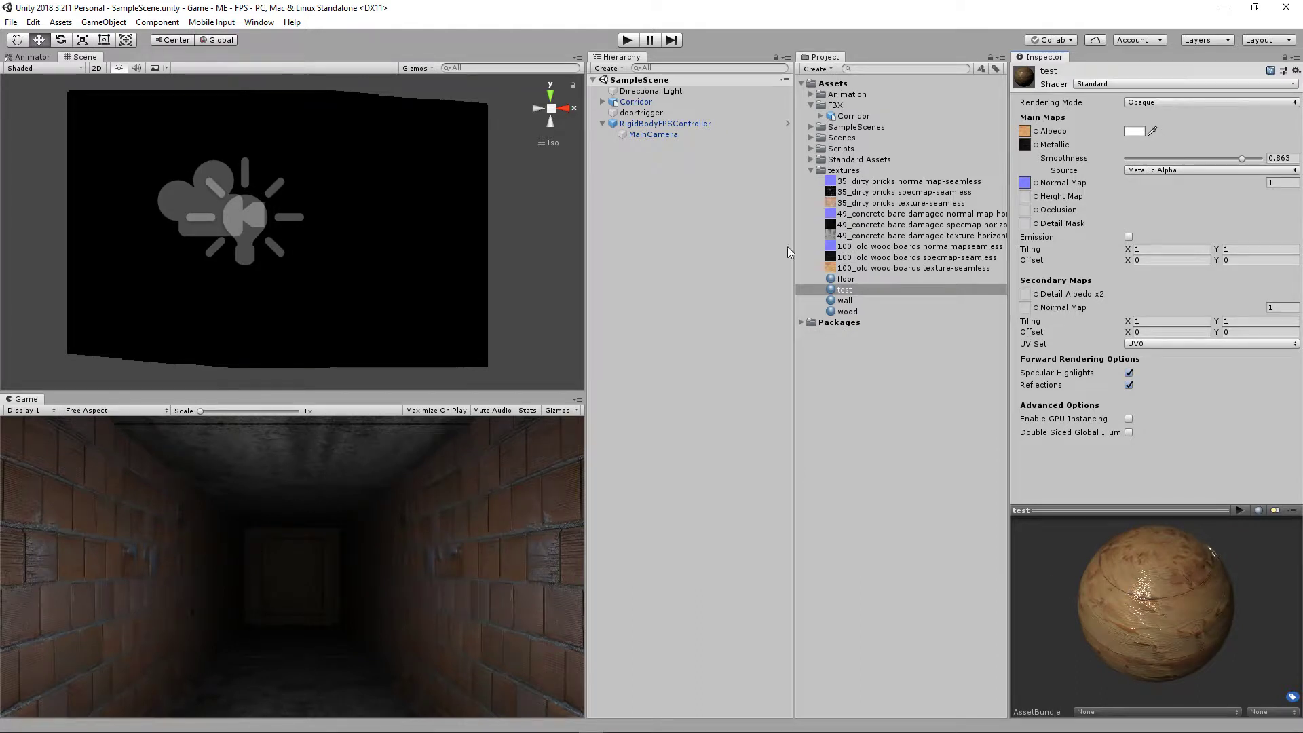
- Apply the test material to the Plane.002 wall of the Corridor and view the wall from inside and outside
{"action": "left_click", "coordinate": [602, 101]}
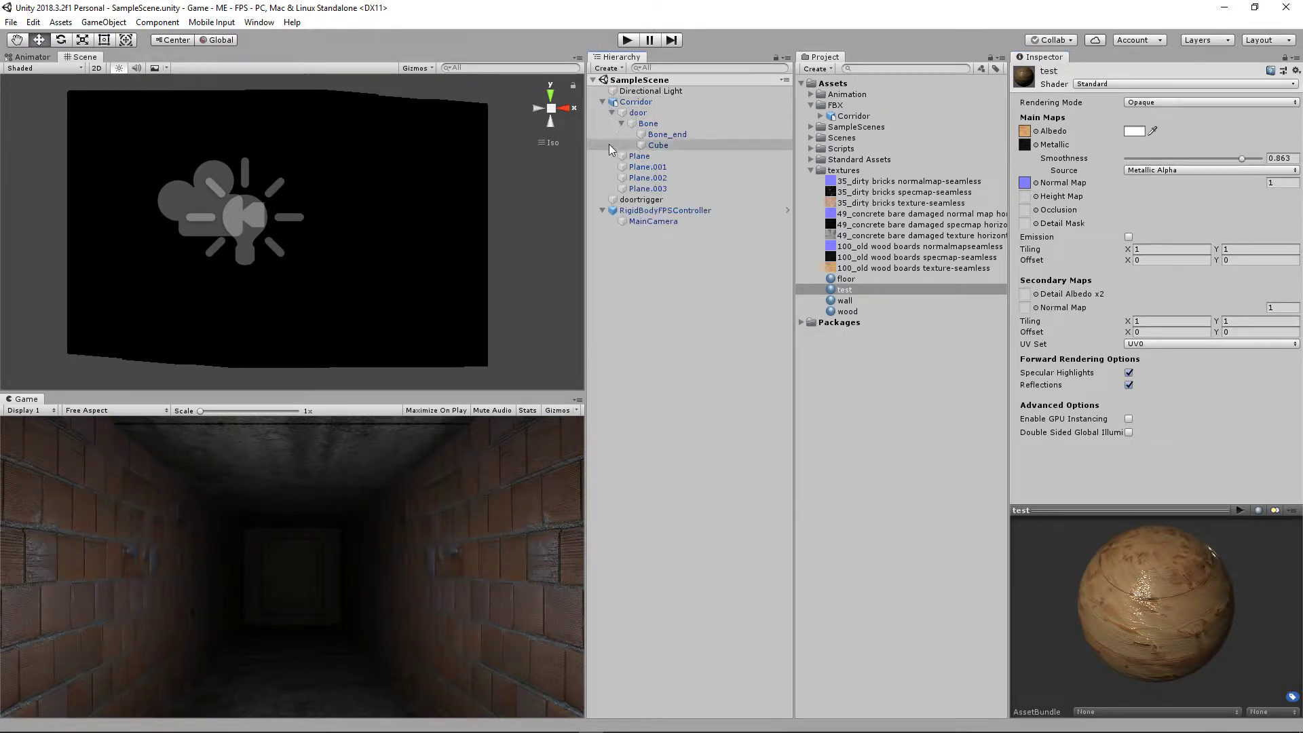
{"action": "left_click", "coordinate": [651, 177]}
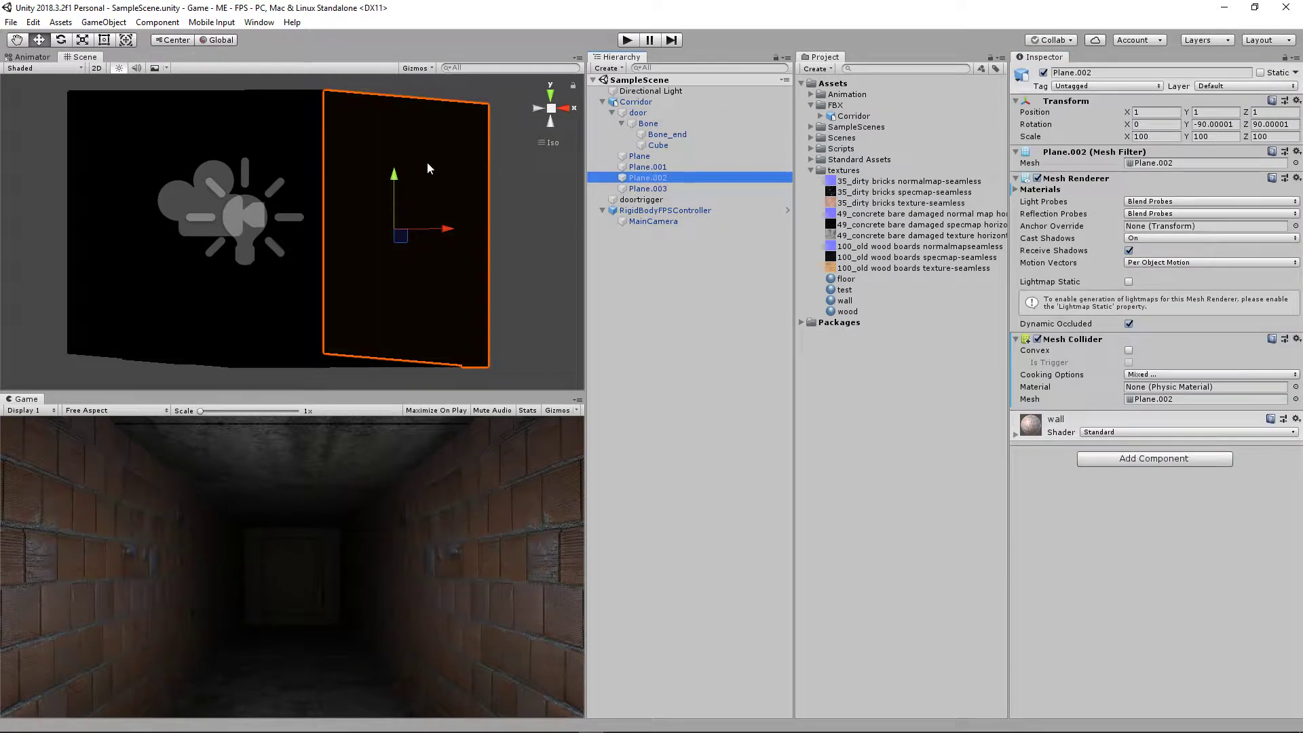
{"action": "scroll", "coordinate": [427, 167], "scroll_direction": "down", "scroll_amount": 2}
{"action": "left_click_drag", "start_coordinate": [433, 186], "coordinate": [387, 223], "text": "alt"}
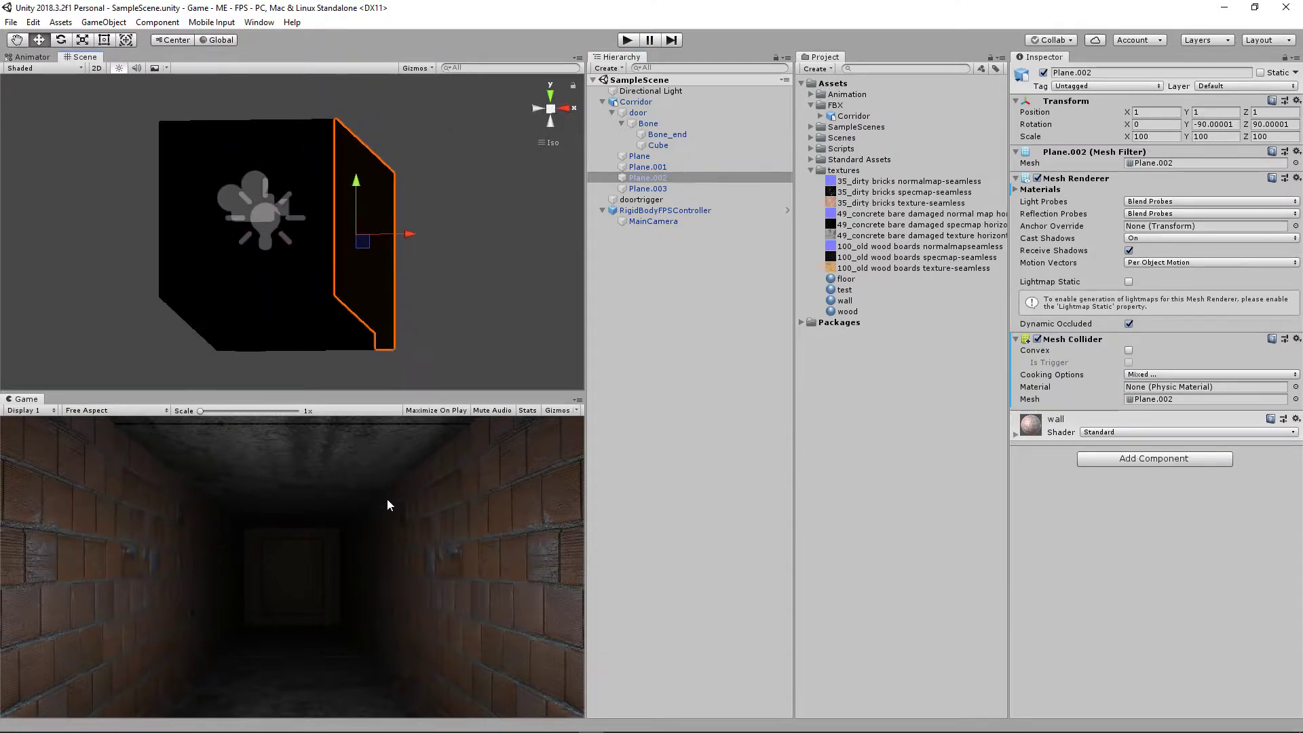
{"action": "left_click", "coordinate": [842, 290]}
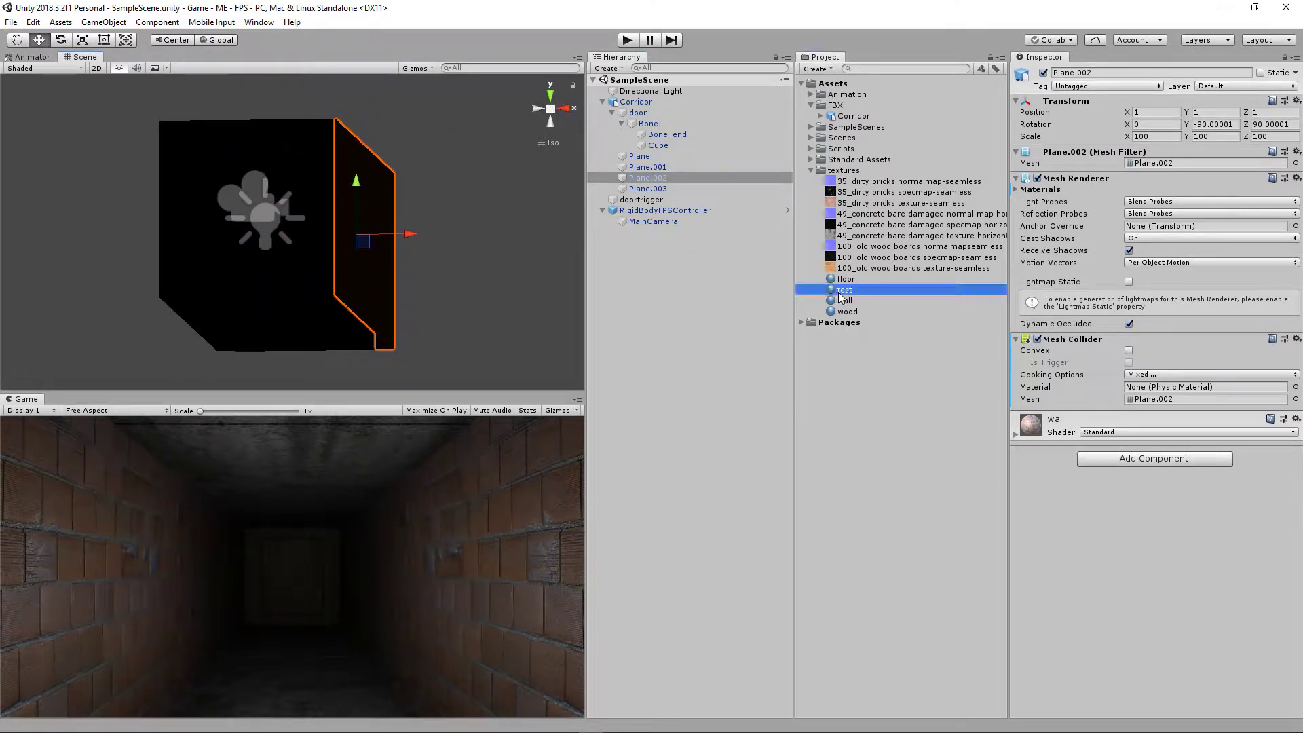
{"action": "left_click_drag", "start_coordinate": [841, 297], "coordinate": [681, 181]}
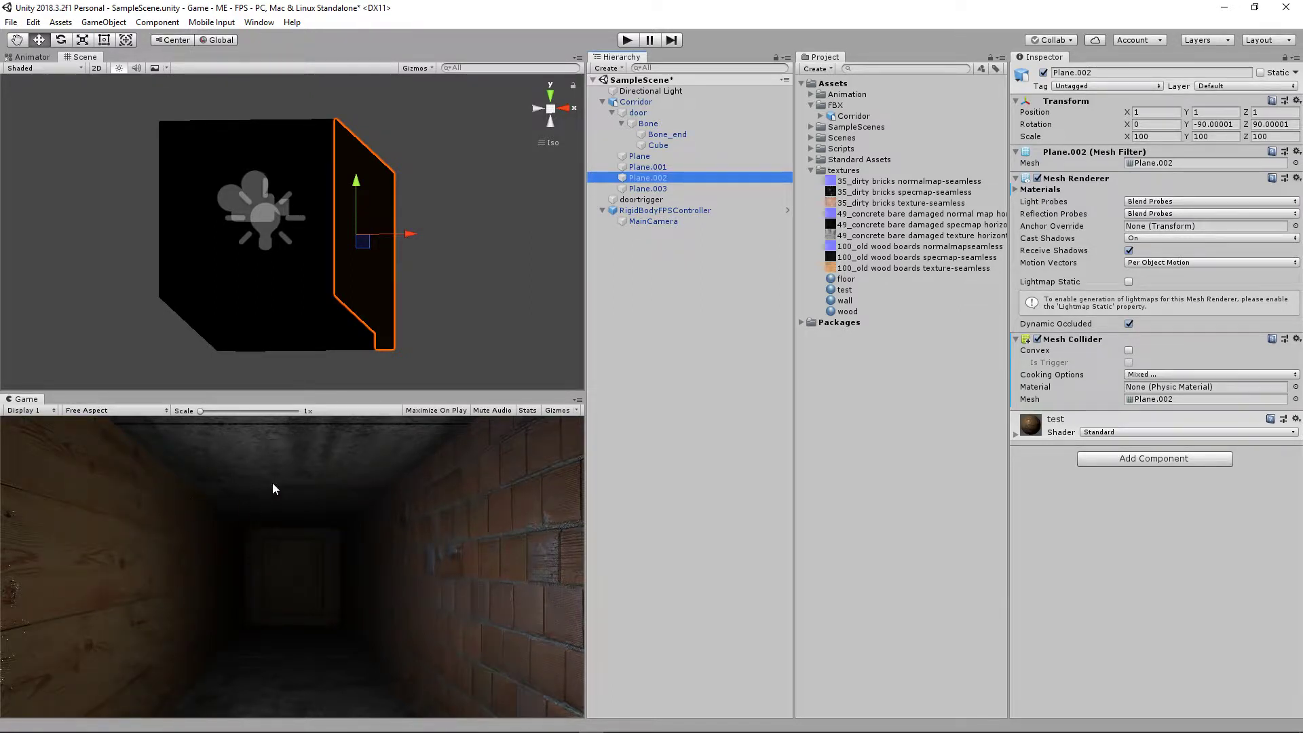
{"action": "right_click_drag", "start_coordinate": [271, 272], "coordinate": [407, 272]}
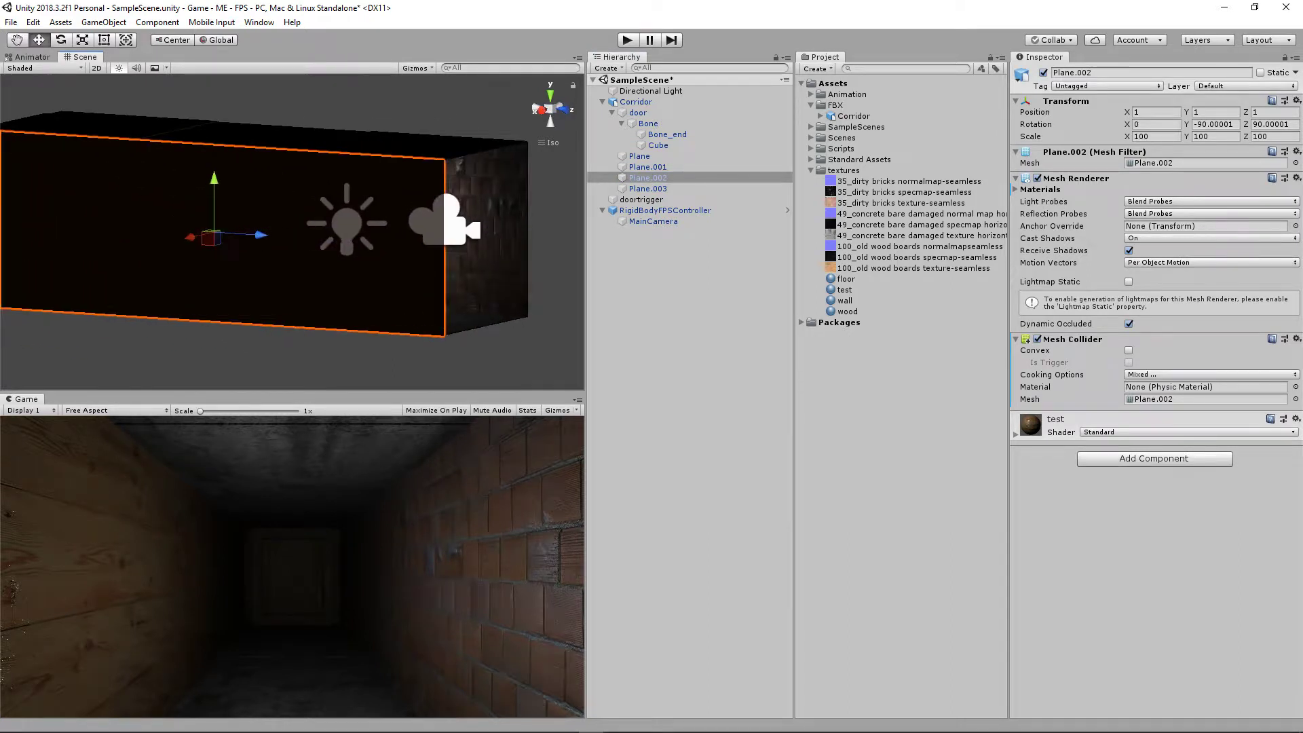
{"action": "left_click_drag", "start_coordinate": [424, 234], "coordinate": [141, 234], "text": "alt"}
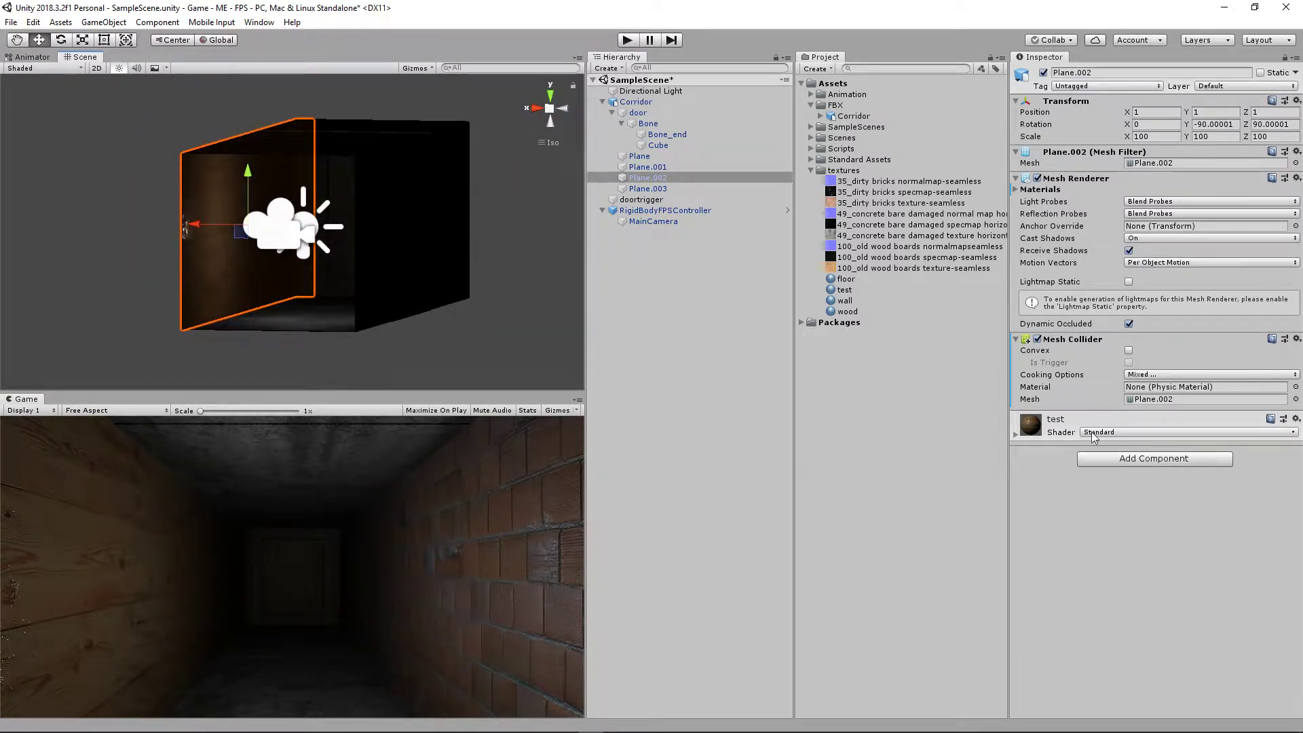
- Set the test material's smoothness to 0.599
{"action": "left_click", "coordinate": [842, 290]}
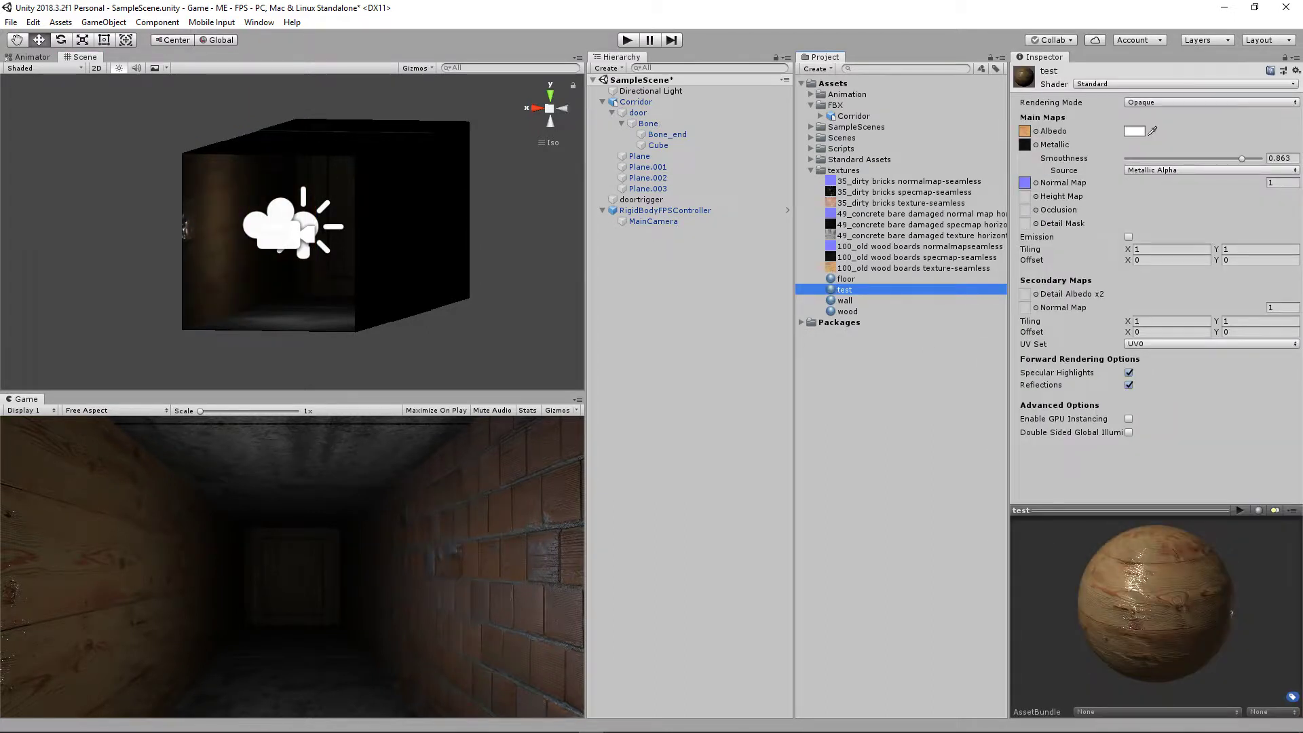
{"action": "mouse_move", "coordinate": [1241, 158]}
{"action": "left_mouse_down"}
{"action": "mouse_move", "coordinate": [1162, 160]}
{"action": "mouse_move", "coordinate": [1262, 160]}
{"action": "mouse_move", "coordinate": [1206, 160]}
{"action": "left_mouse_up"}
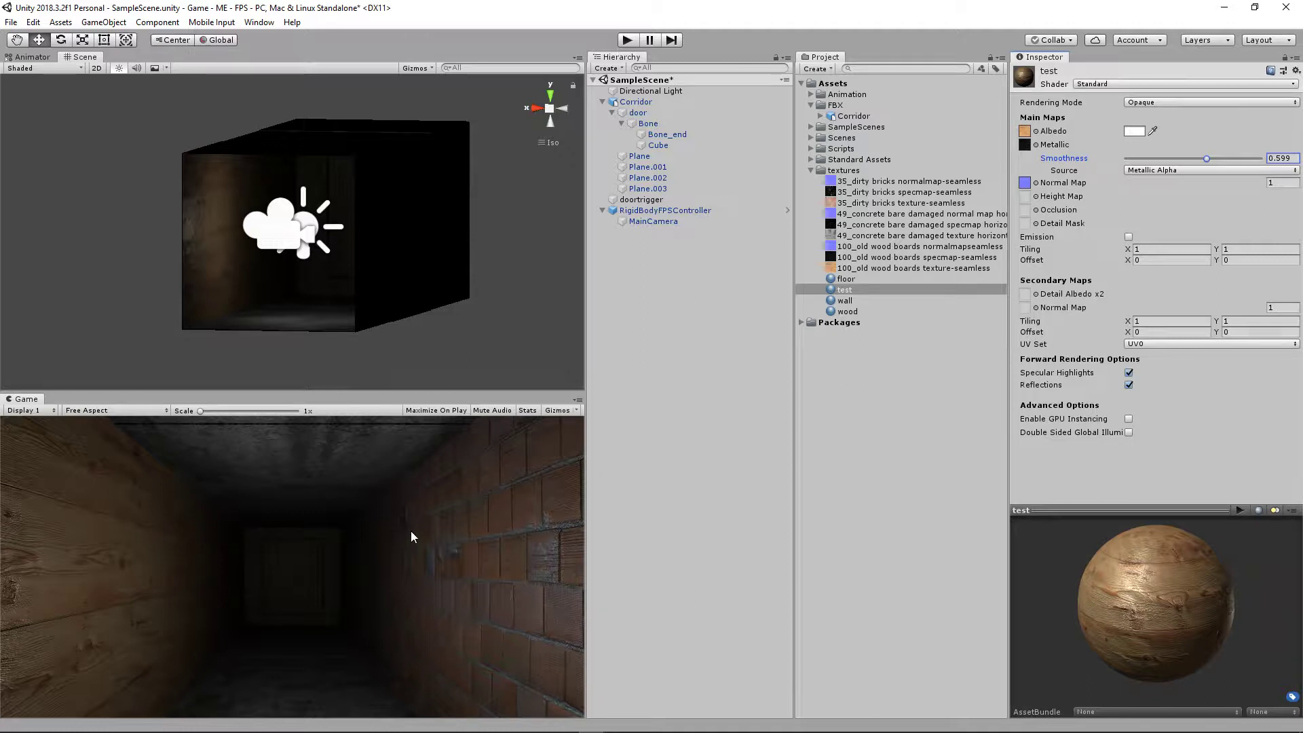
- Collapse the textures folder and check the corridor's planes one by one, from Plane.003 to Plane
{"action": "left_click", "coordinate": [809, 170]}
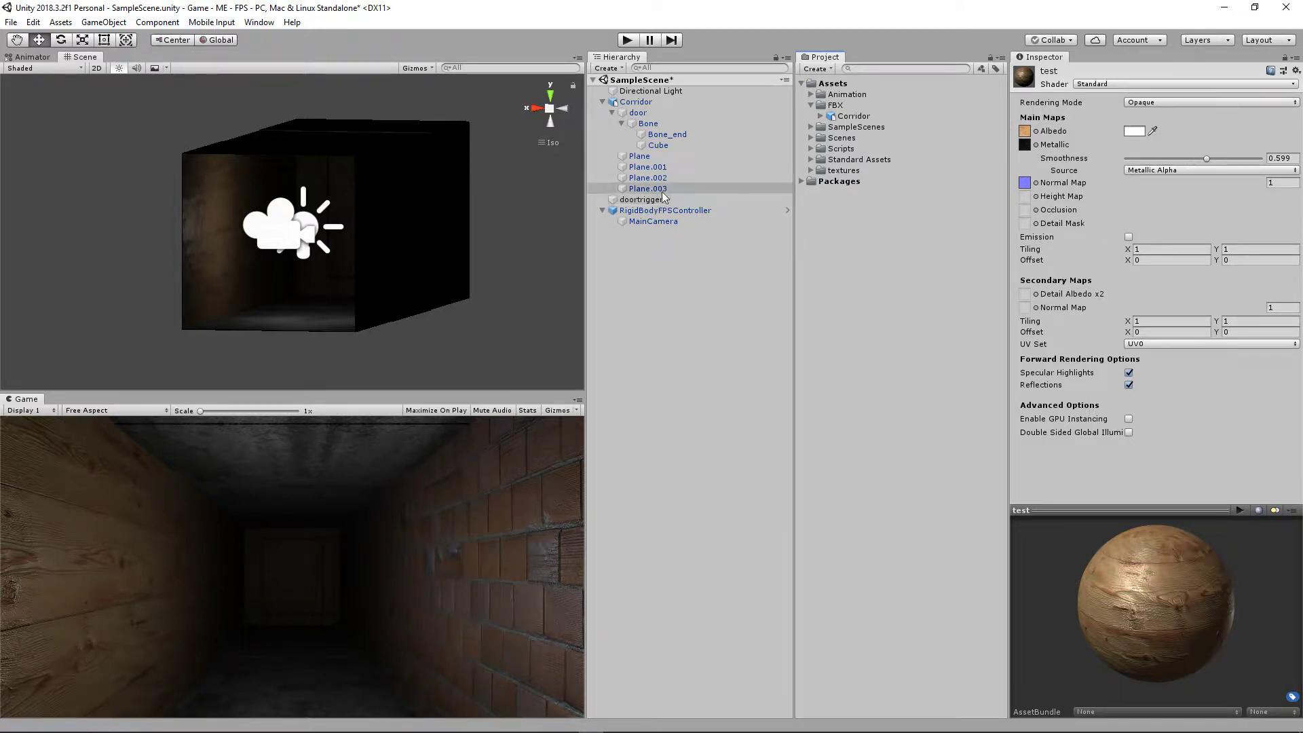
{"action": "left_click", "coordinate": [631, 189]}
{"action": "left_click", "coordinate": [647, 178]}
{"action": "left_click", "coordinate": [646, 168]}
{"action": "left_click", "coordinate": [639, 156]}
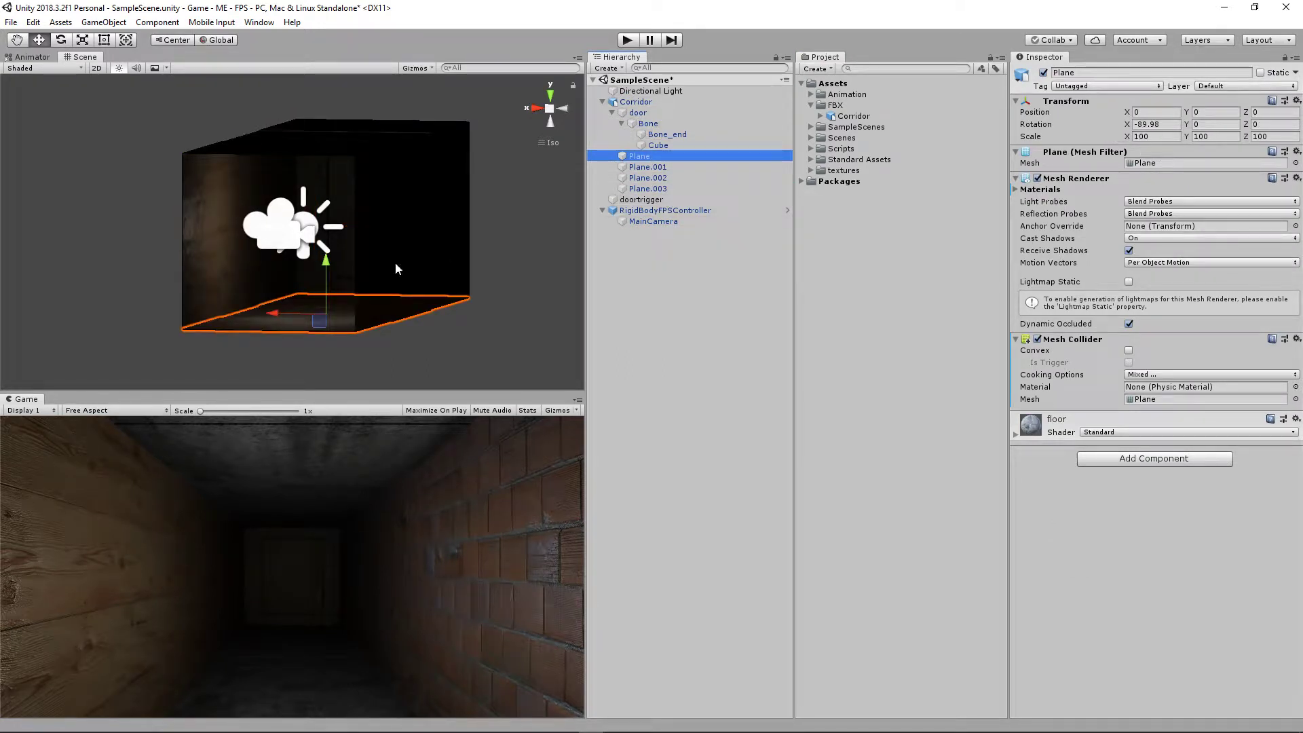
- Create a new animator controller named Test in the Animation folder
{"action": "left_click", "coordinate": [32, 58]}
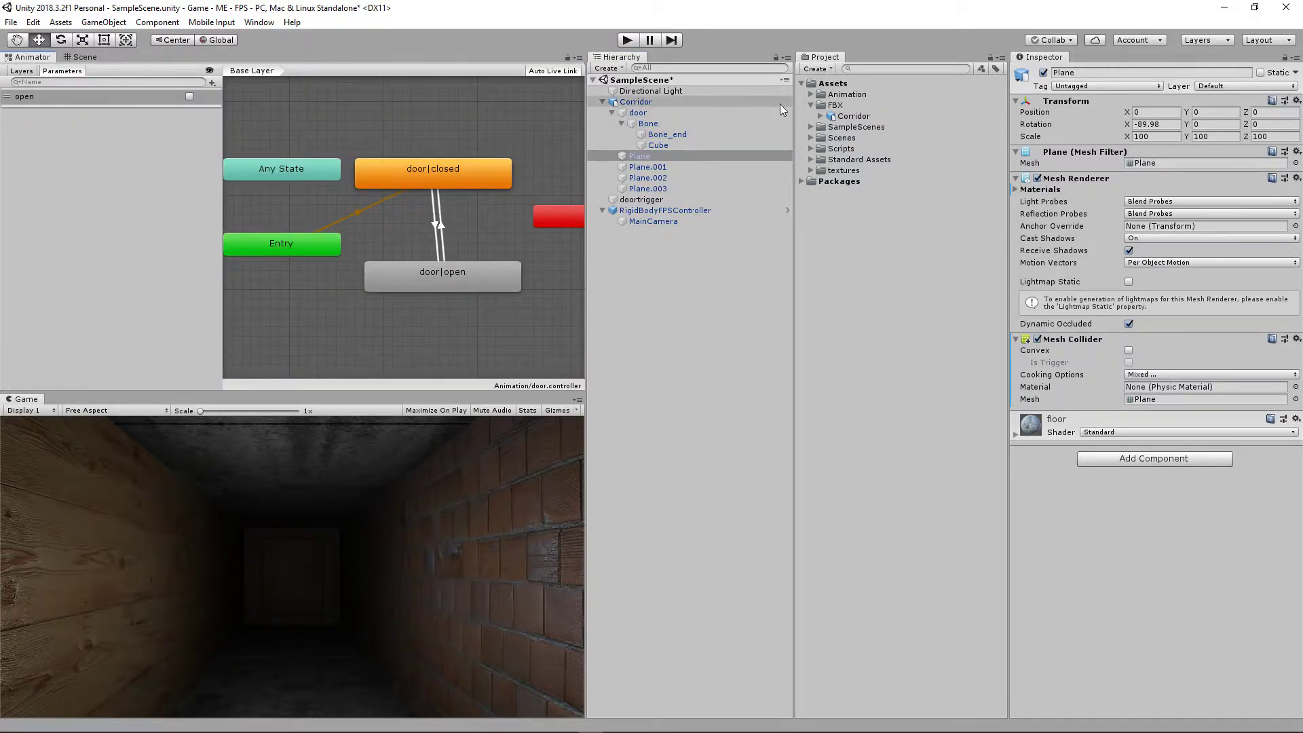
{"action": "left_click", "coordinate": [812, 94]}
{"action": "left_click", "coordinate": [848, 96]}
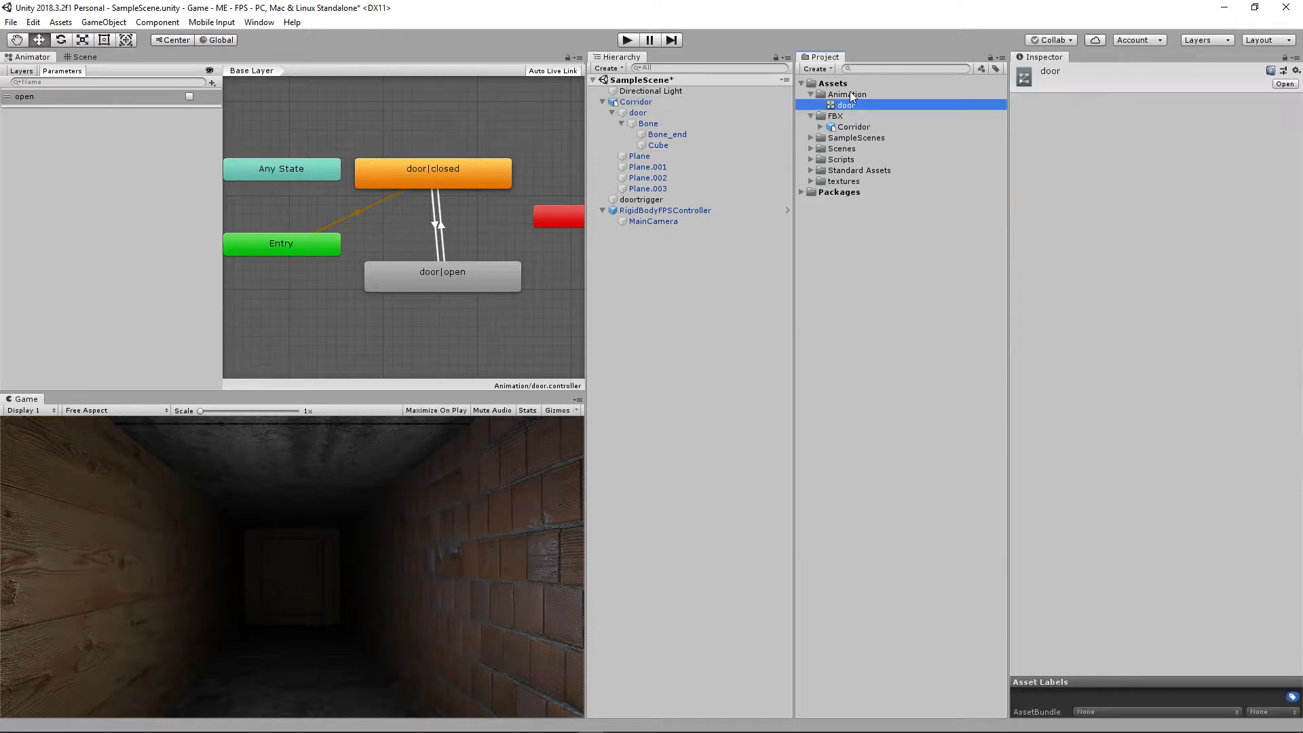
{"action": "right_click", "coordinate": [850, 99]}
{"action": "mouse_move", "coordinate": [987, 99]}
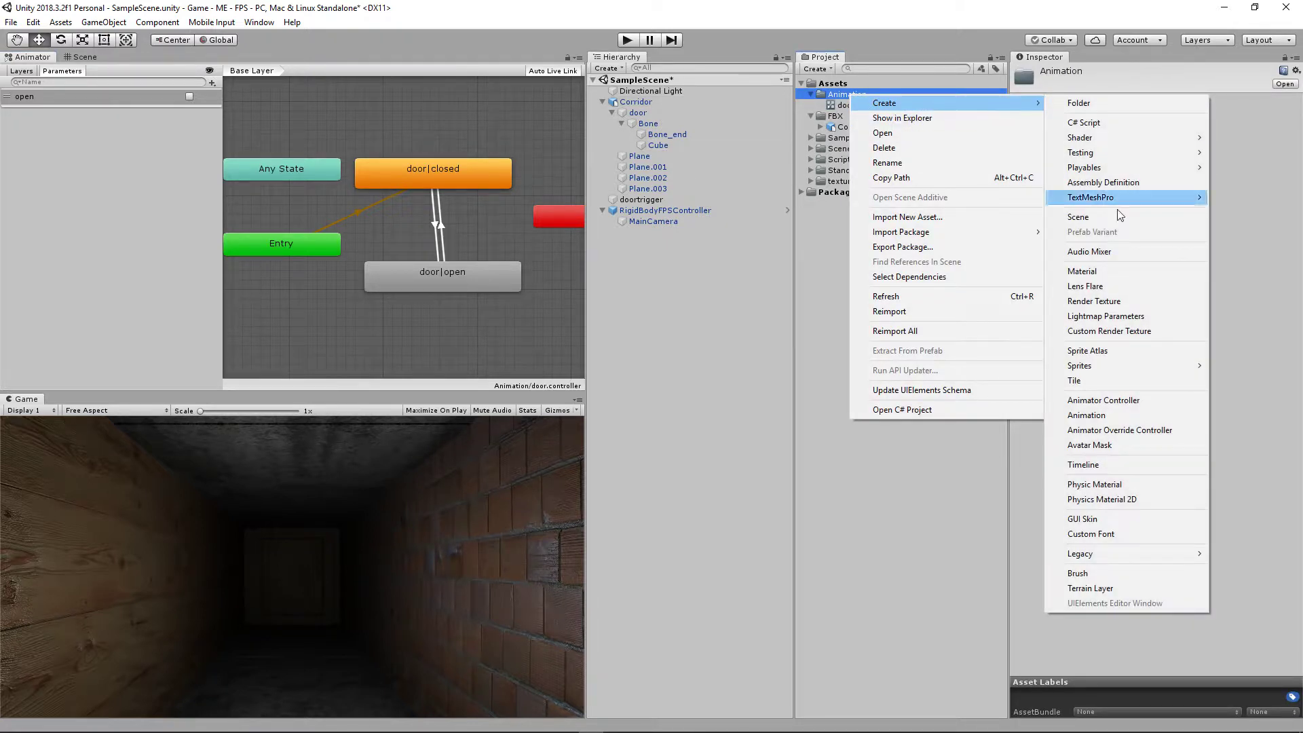
{"action": "left_click", "coordinate": [1113, 400]}
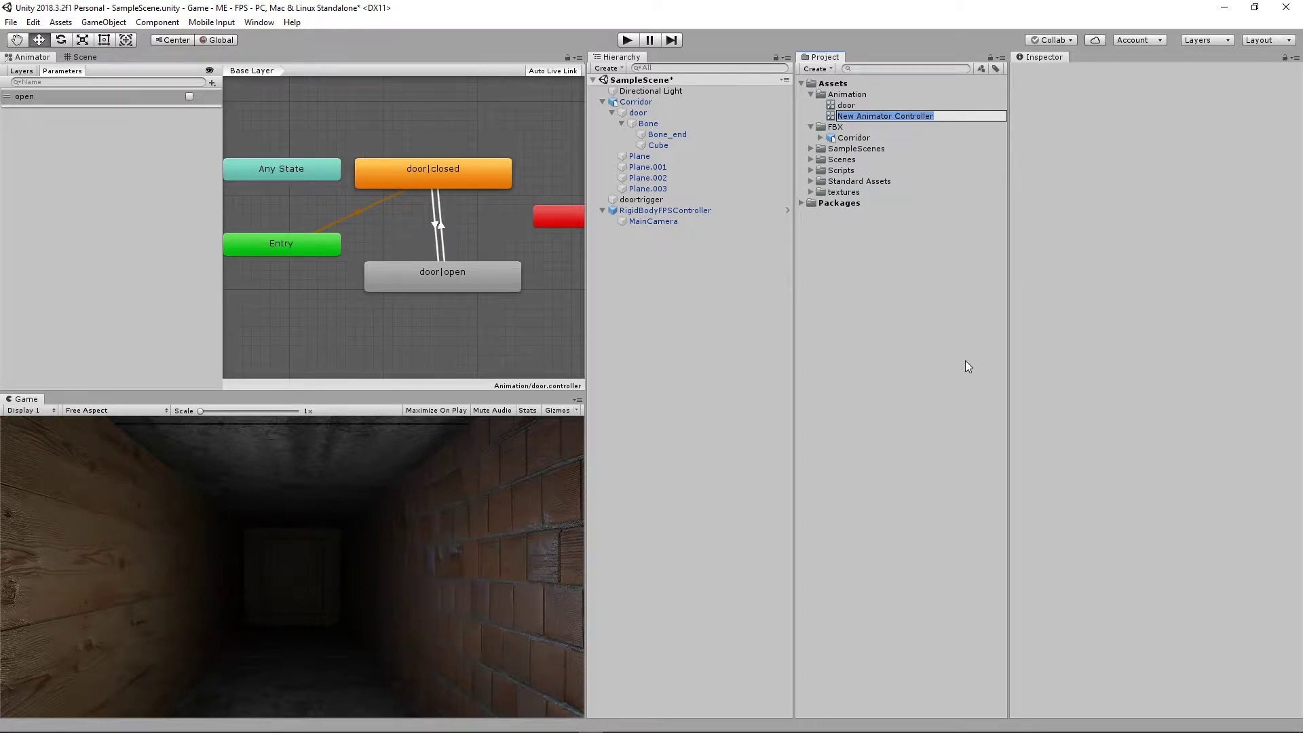
{"action": "type", "text": "Test"}
{"action": "key", "text": "Return"}
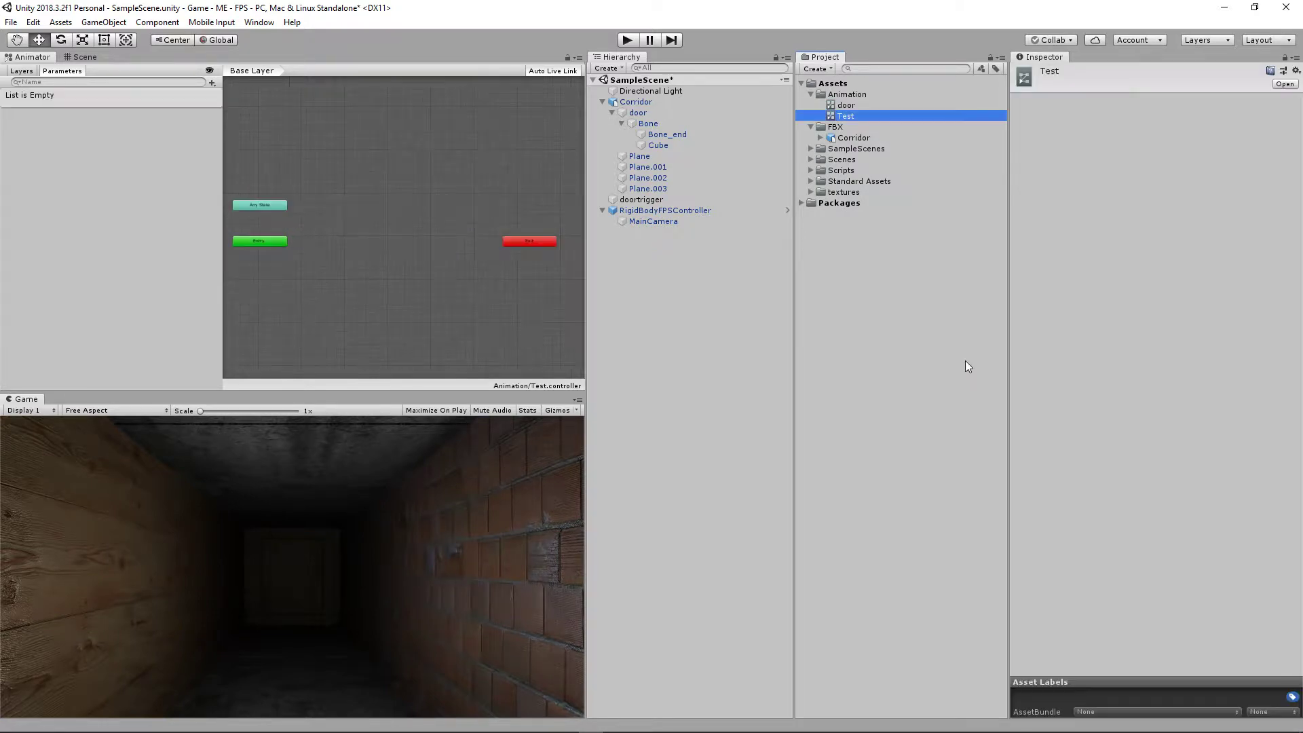
- Add the Corridor model's door|closed and door|open clips as states in the Test controller, placing door|open below door|closed
{"action": "left_click_drag", "start_coordinate": [248, 174], "coordinate": [460, 265]}
{"action": "scroll", "coordinate": [403, 304], "scroll_direction": "up", "scroll_amount": 5}
{"action": "scroll", "coordinate": [421, 288], "scroll_direction": "down", "scroll_amount": 2}
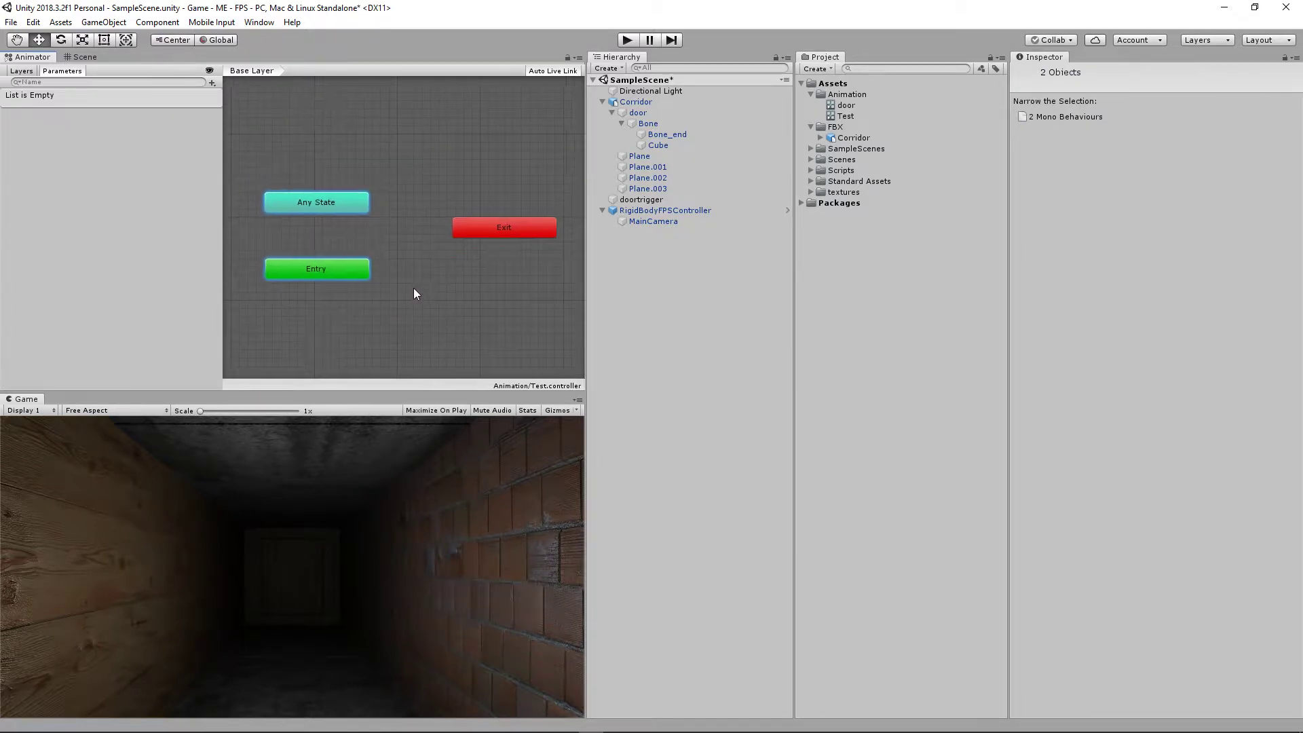
{"action": "left_click", "coordinate": [820, 137]}
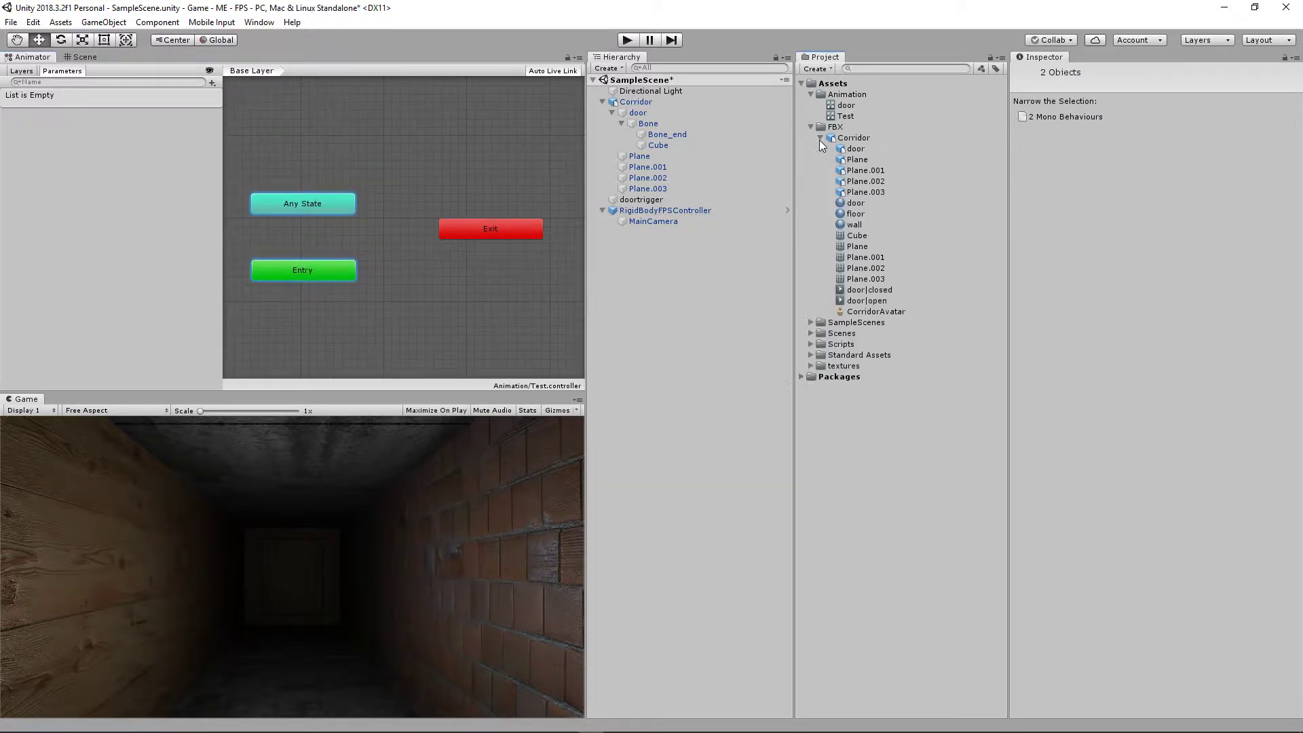
{"action": "left_click_drag", "start_coordinate": [869, 290], "coordinate": [507, 182]}
{"action": "left_click_drag", "start_coordinate": [426, 167], "coordinate": [426, 169]}
{"action": "left_click_drag", "start_coordinate": [875, 300], "coordinate": [446, 276]}
{"action": "left_click_drag", "start_coordinate": [473, 186], "coordinate": [431, 171]}
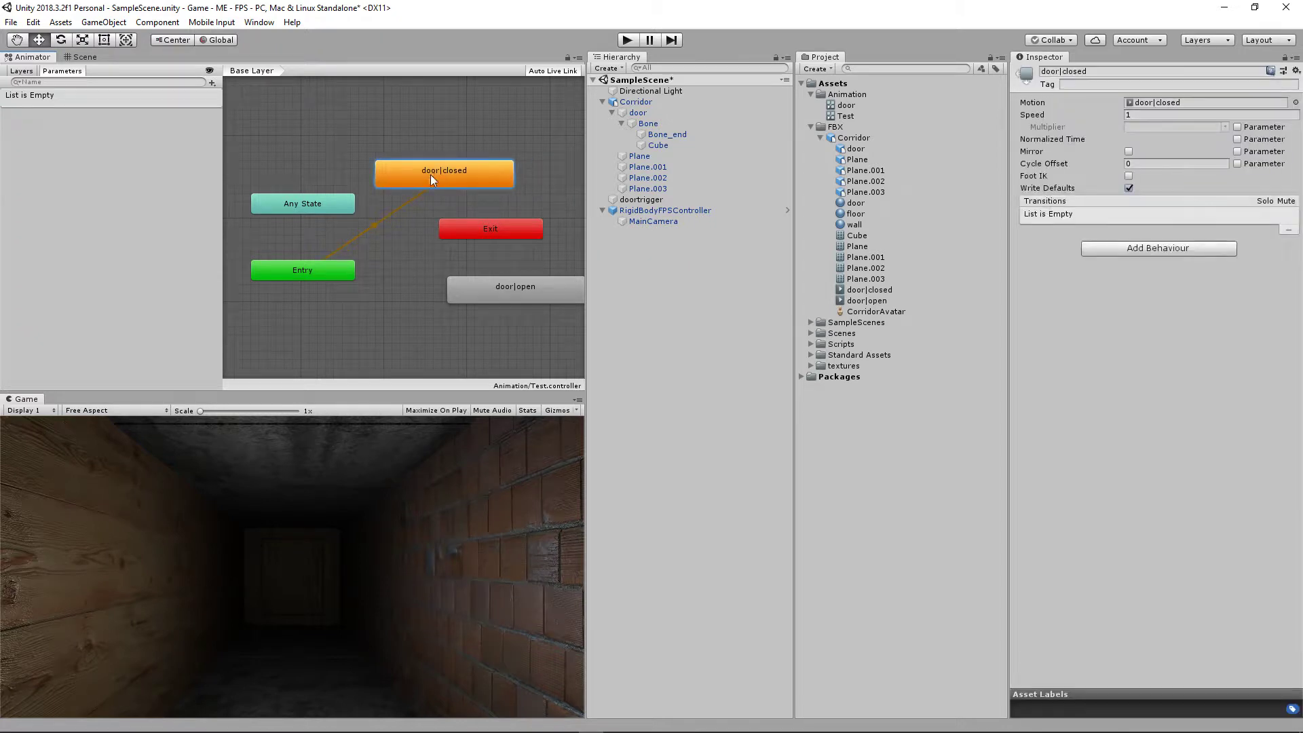
{"action": "left_click_drag", "start_coordinate": [499, 303], "coordinate": [428, 278]}
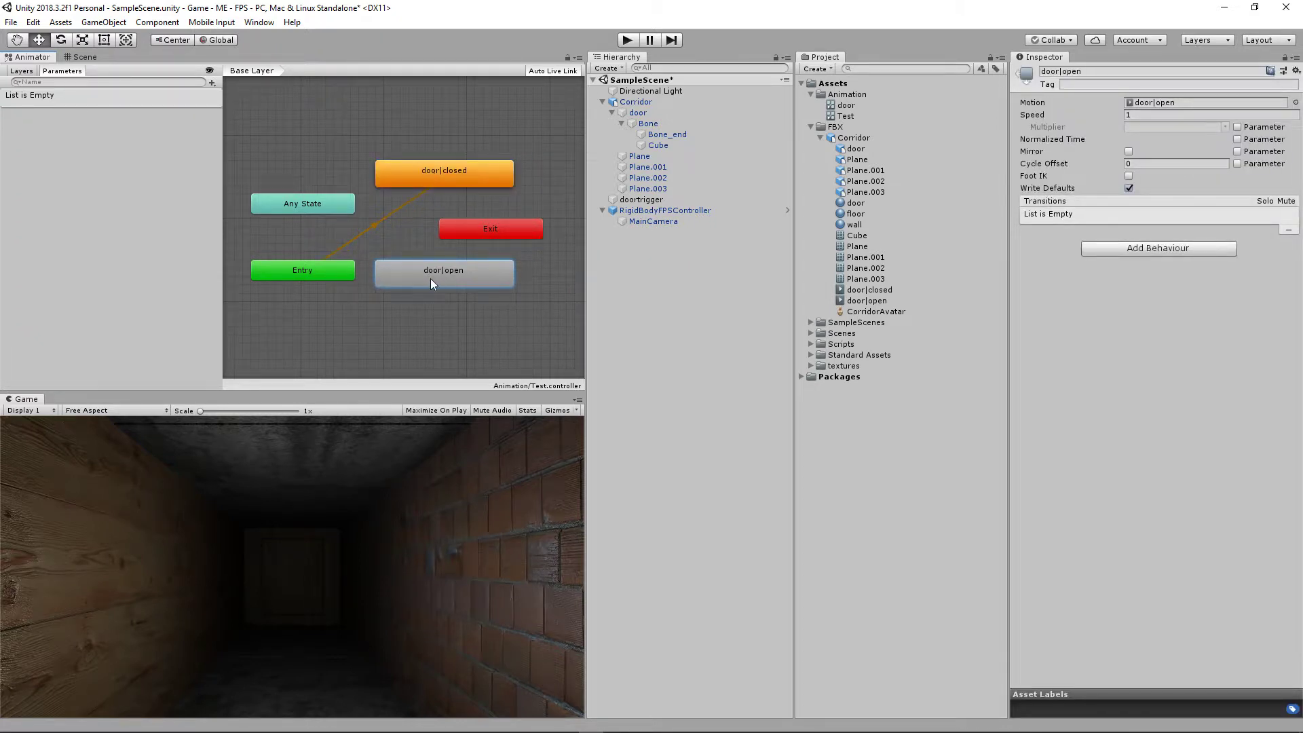
- Try door|open as the layer default state and set the default back to door|closed
{"action": "right_click", "coordinate": [422, 270]}
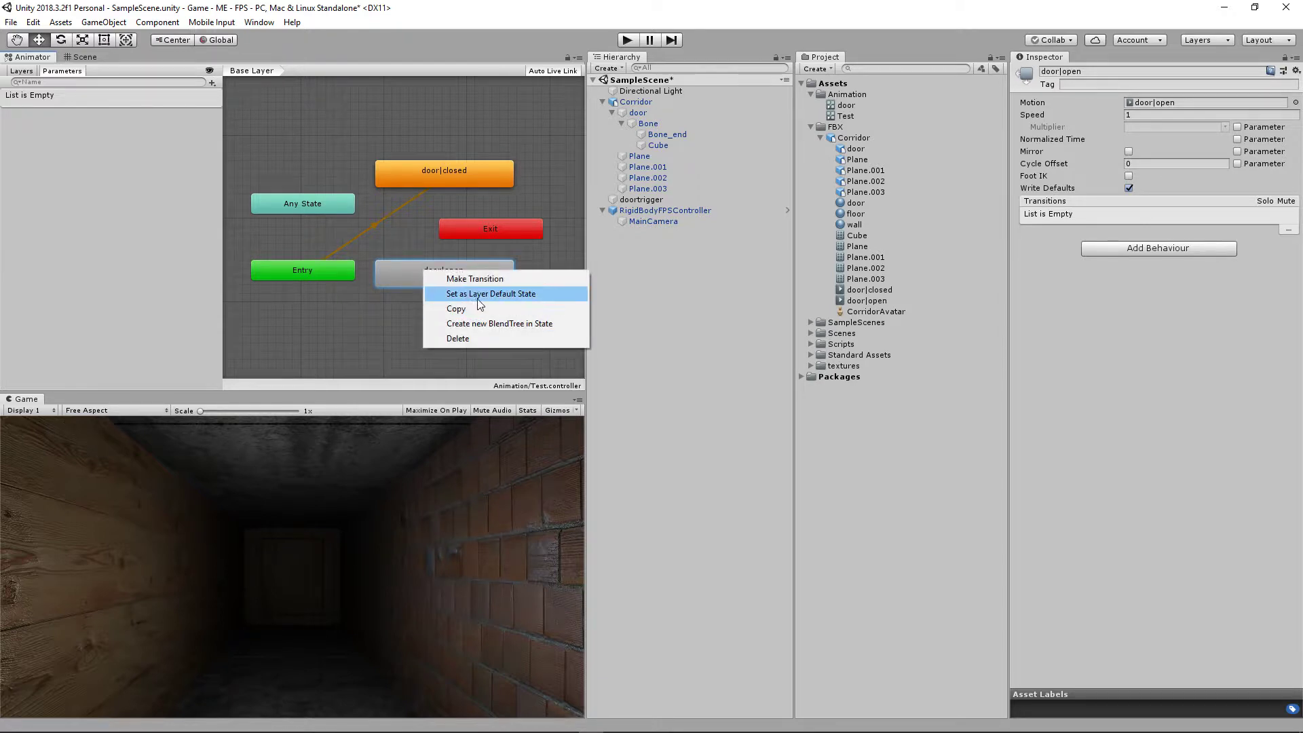
{"action": "left_click", "coordinate": [444, 293]}
{"action": "right_click", "coordinate": [423, 174]}
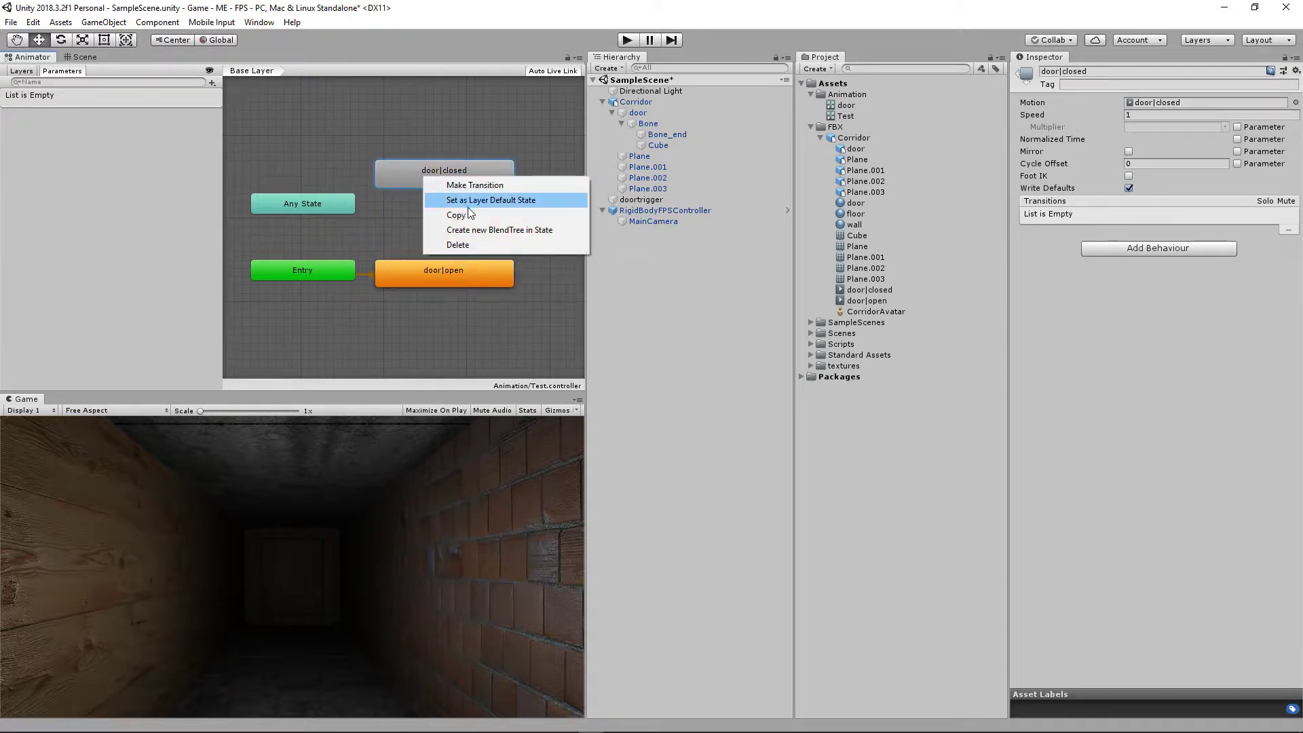
{"action": "left_click", "coordinate": [478, 202]}
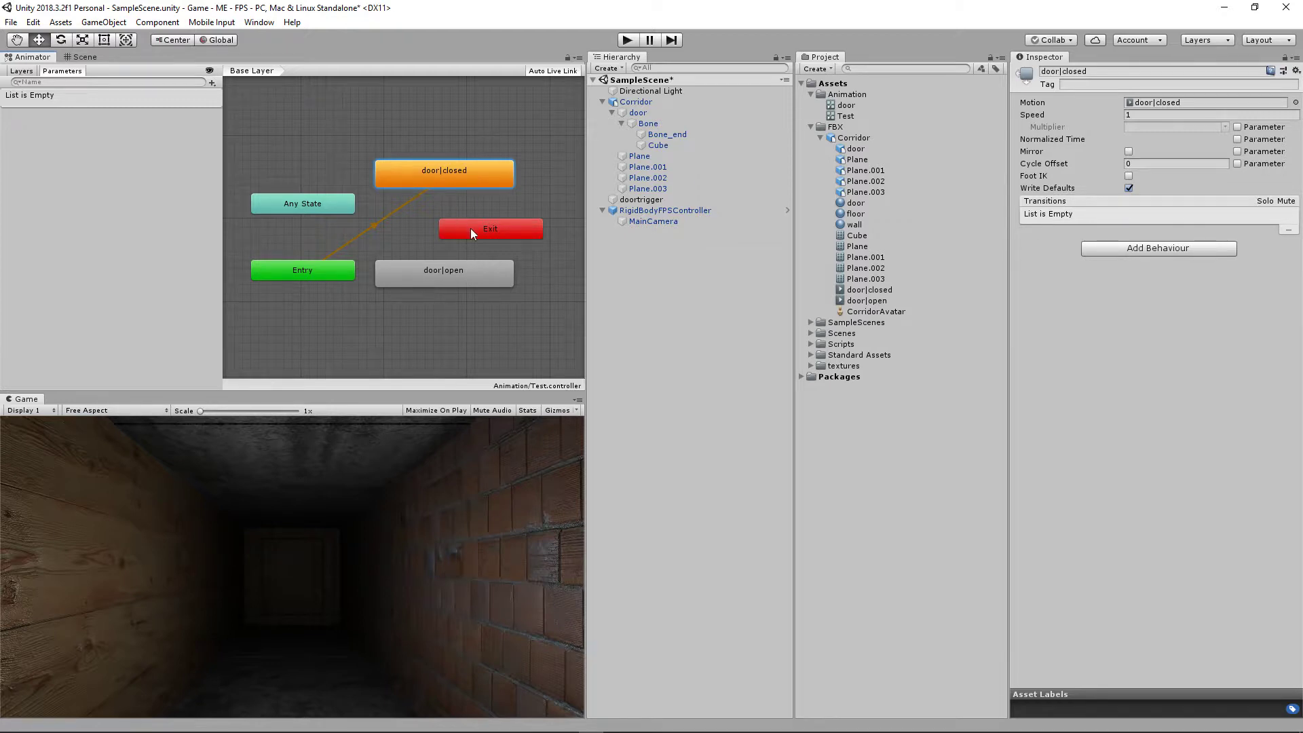
- Move the Exit node aside, create transitions in both directions between door|closed and door|open, and align the two states
{"action": "left_click_drag", "start_coordinate": [467, 227], "coordinate": [593, 230]}
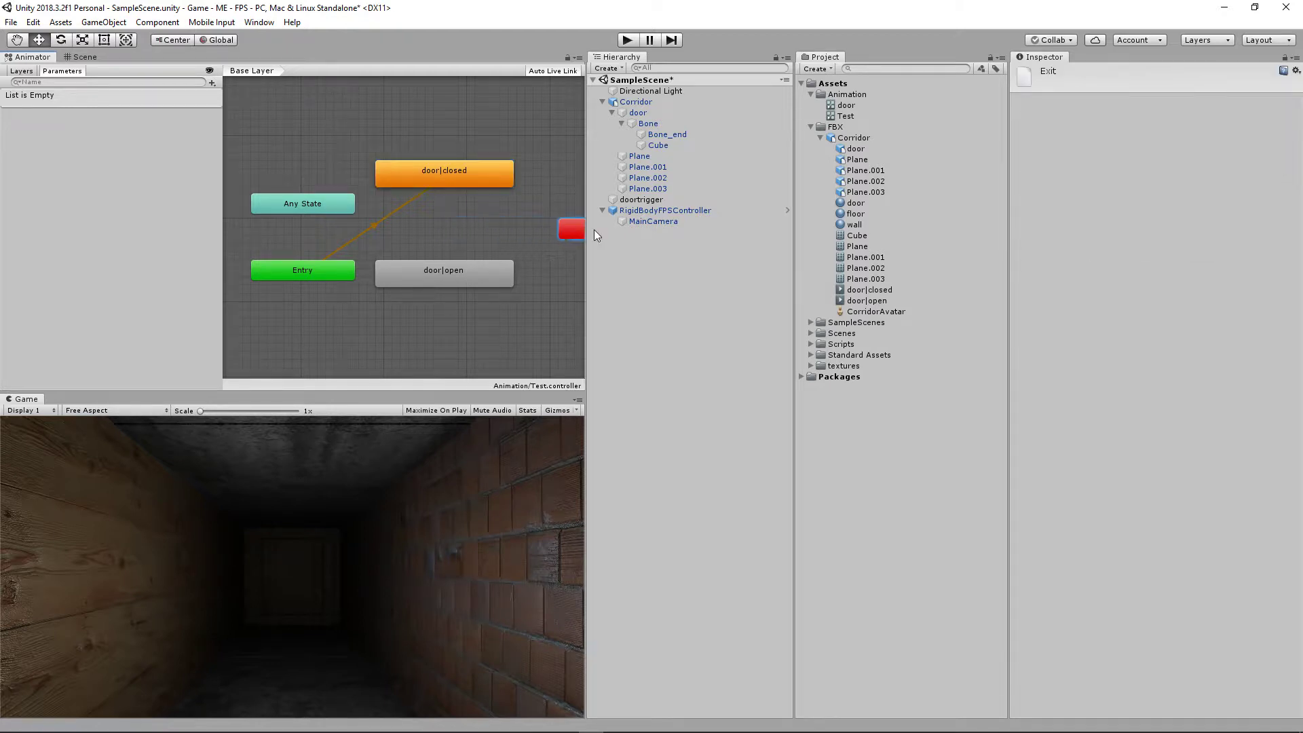
{"action": "right_click", "coordinate": [441, 173]}
{"action": "left_click", "coordinate": [475, 178]}
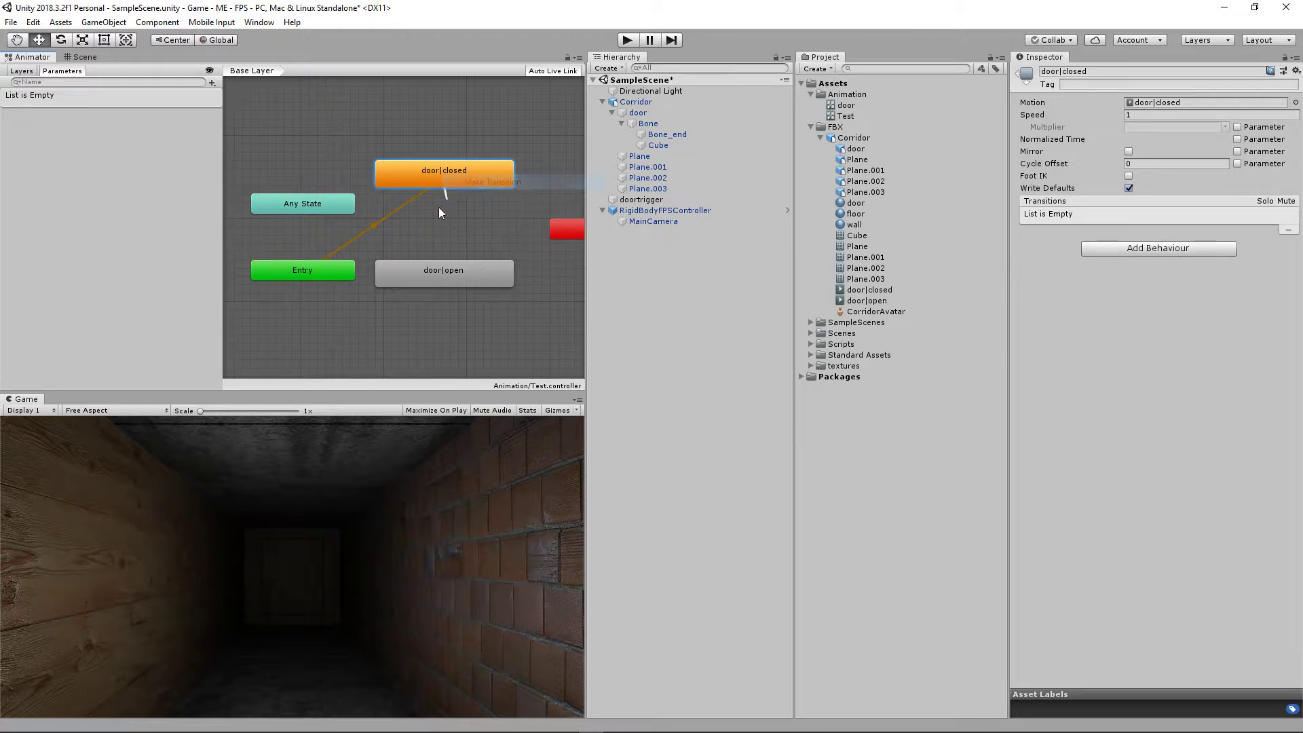
{"action": "left_click", "coordinate": [426, 274]}
{"action": "right_click", "coordinate": [455, 271]}
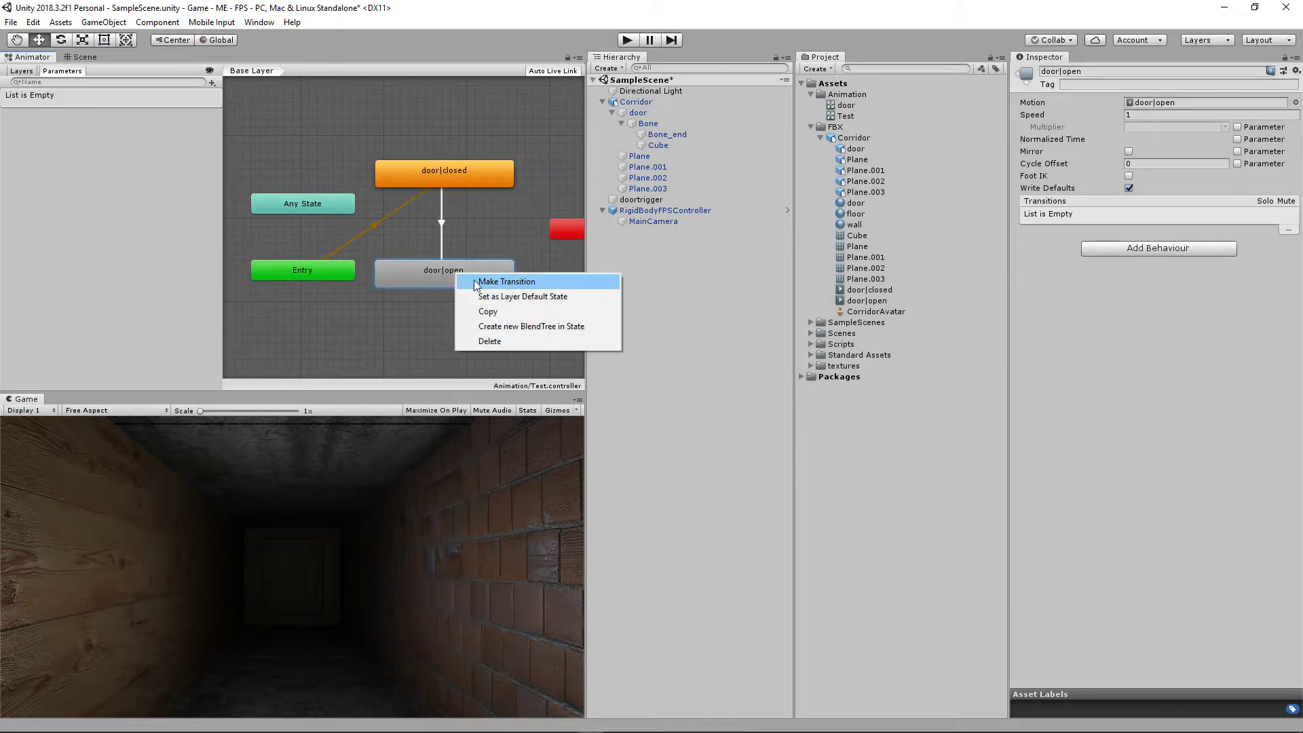
{"action": "left_click", "coordinate": [475, 282]}
{"action": "left_click", "coordinate": [472, 174]}
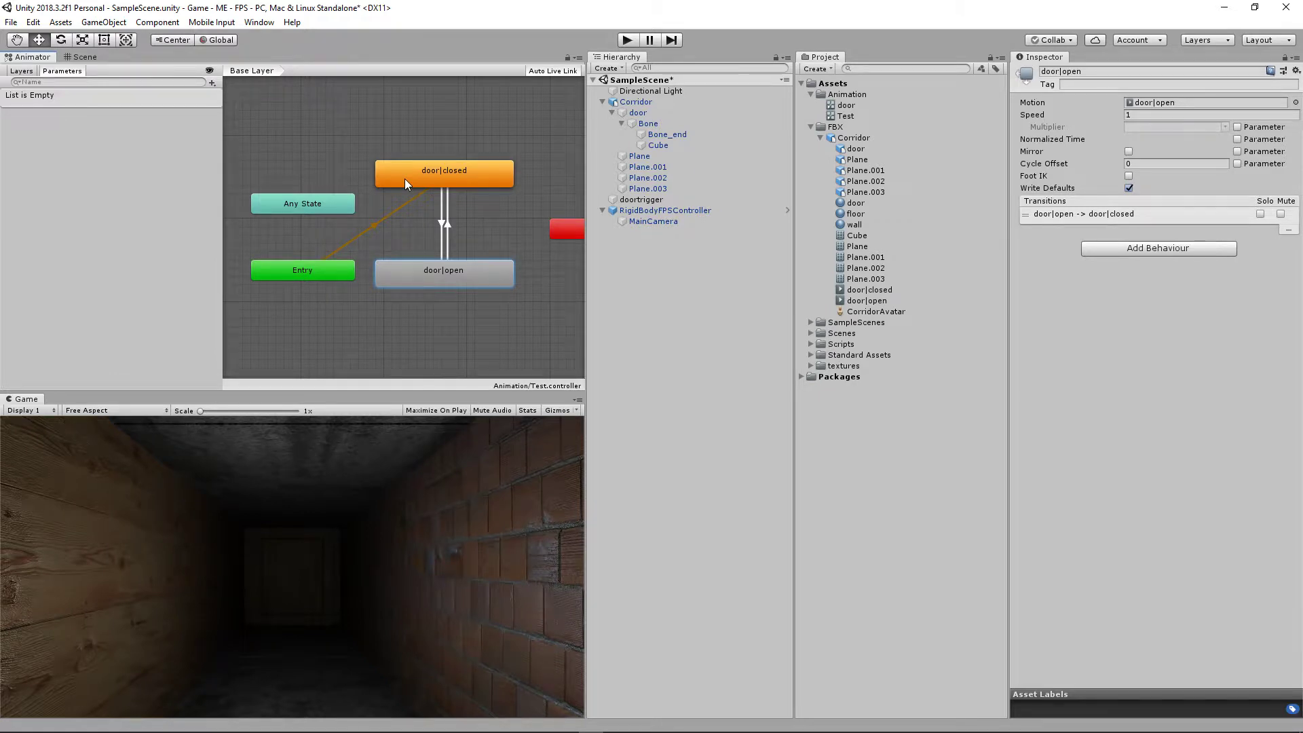
{"action": "mouse_move", "coordinate": [392, 170]}
{"action": "left_mouse_down"}
{"action": "mouse_move", "coordinate": [409, 140]}
{"action": "mouse_move", "coordinate": [394, 176]}
{"action": "left_mouse_up"}
{"action": "left_click_drag", "start_coordinate": [431, 284], "coordinate": [417, 310]}
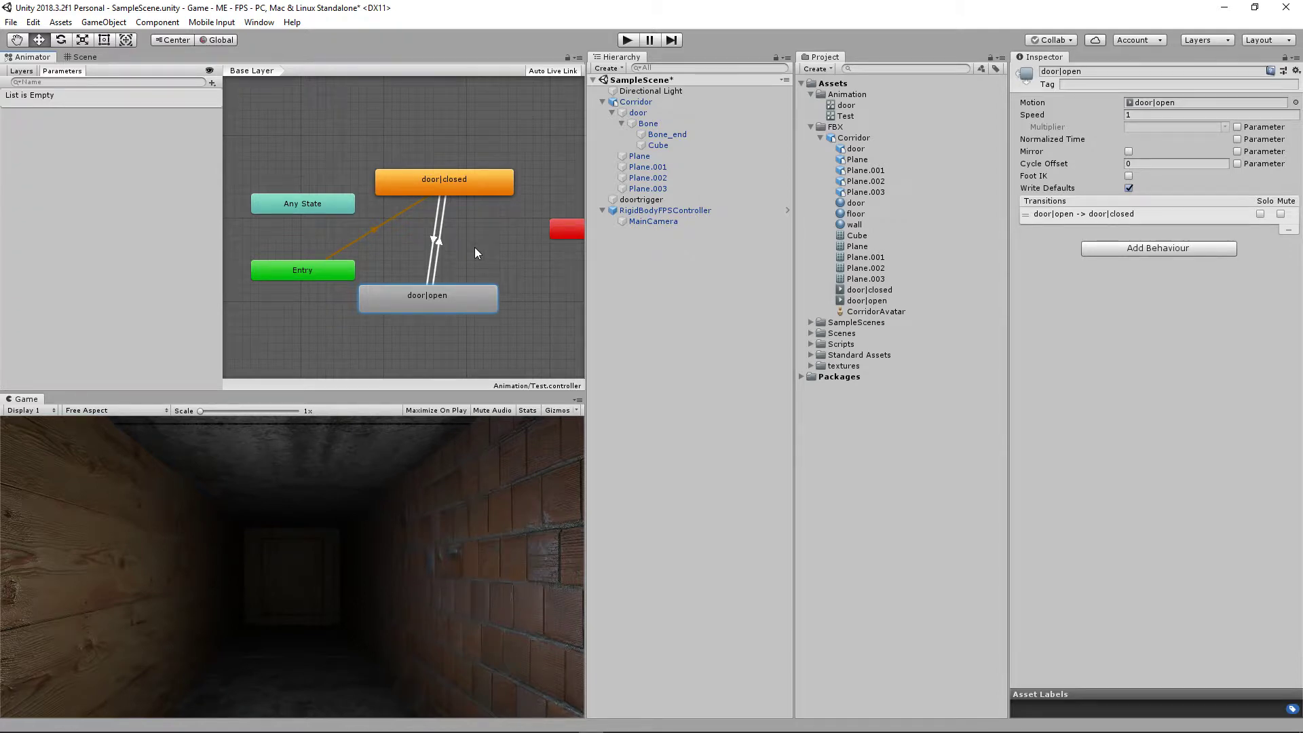
{"action": "left_click_drag", "start_coordinate": [428, 300], "coordinate": [445, 275]}
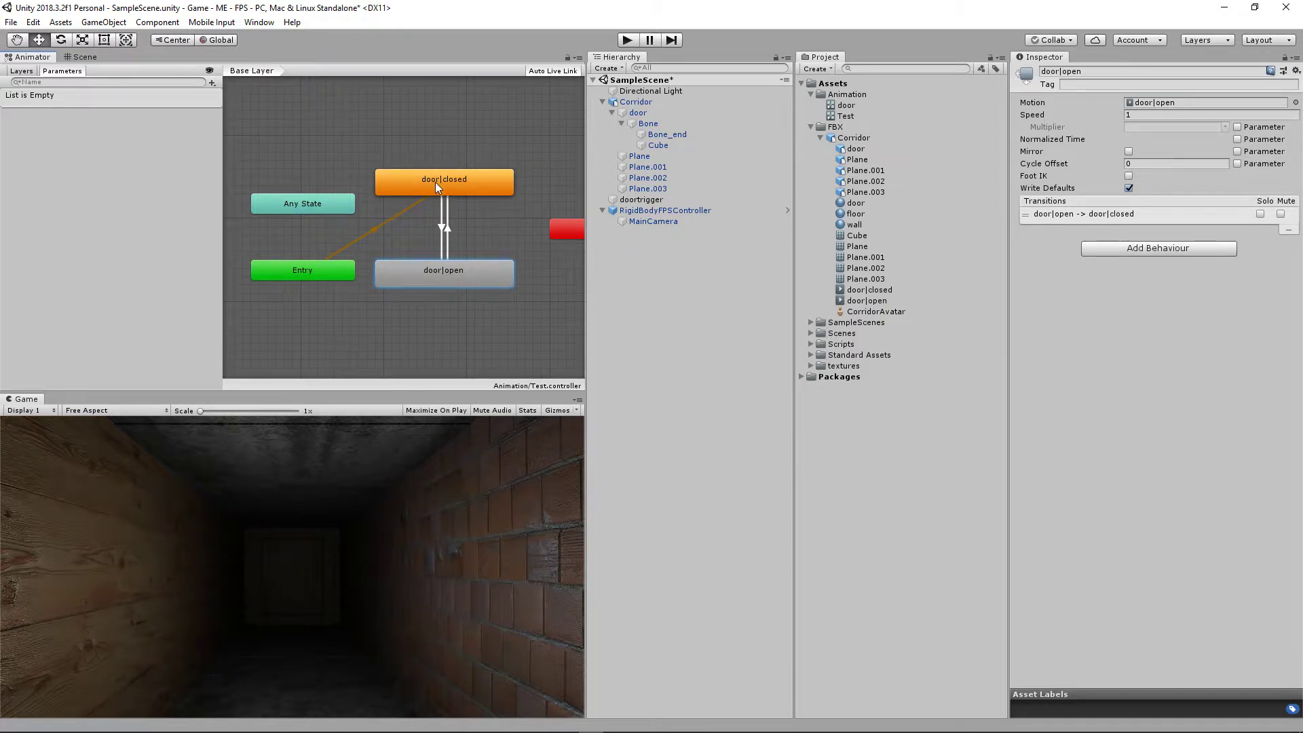
- Add a Bool parameter named Test and make Test true the condition of the door|closed to door|open transition
{"action": "left_click", "coordinate": [440, 213]}
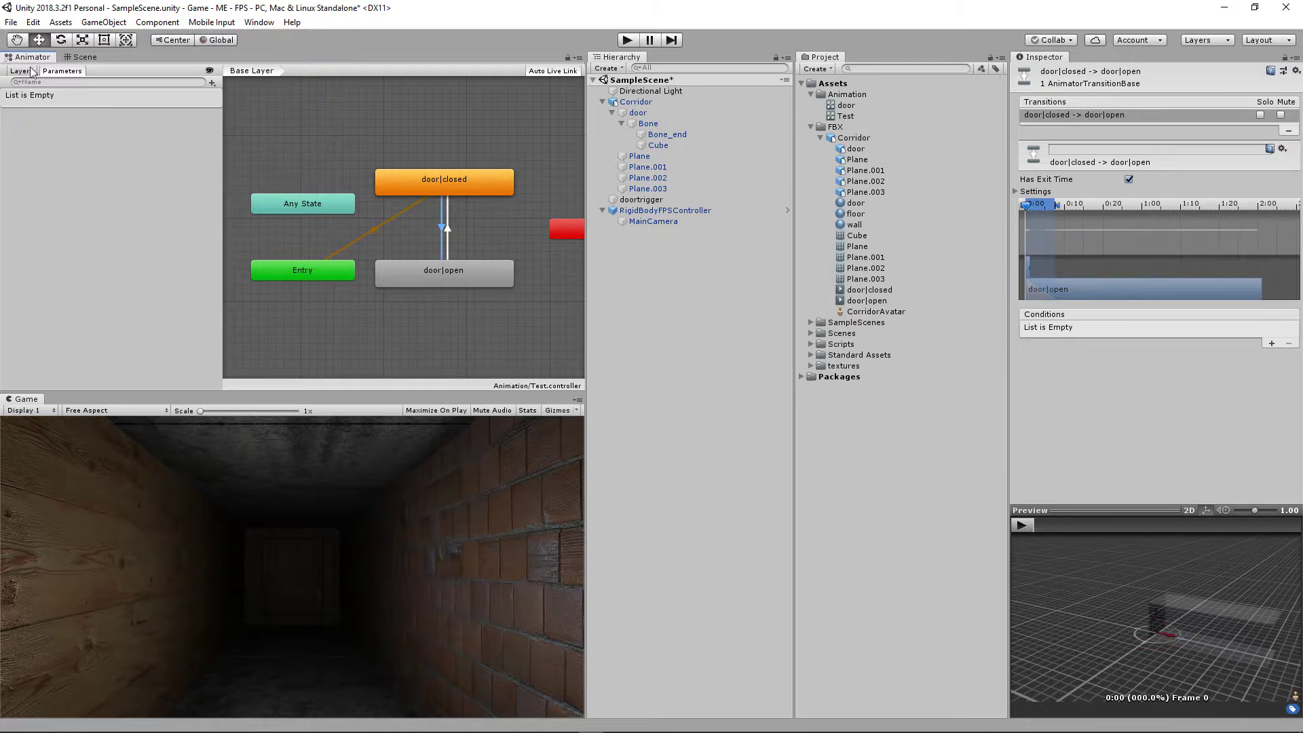
{"action": "left_click", "coordinate": [211, 84]}
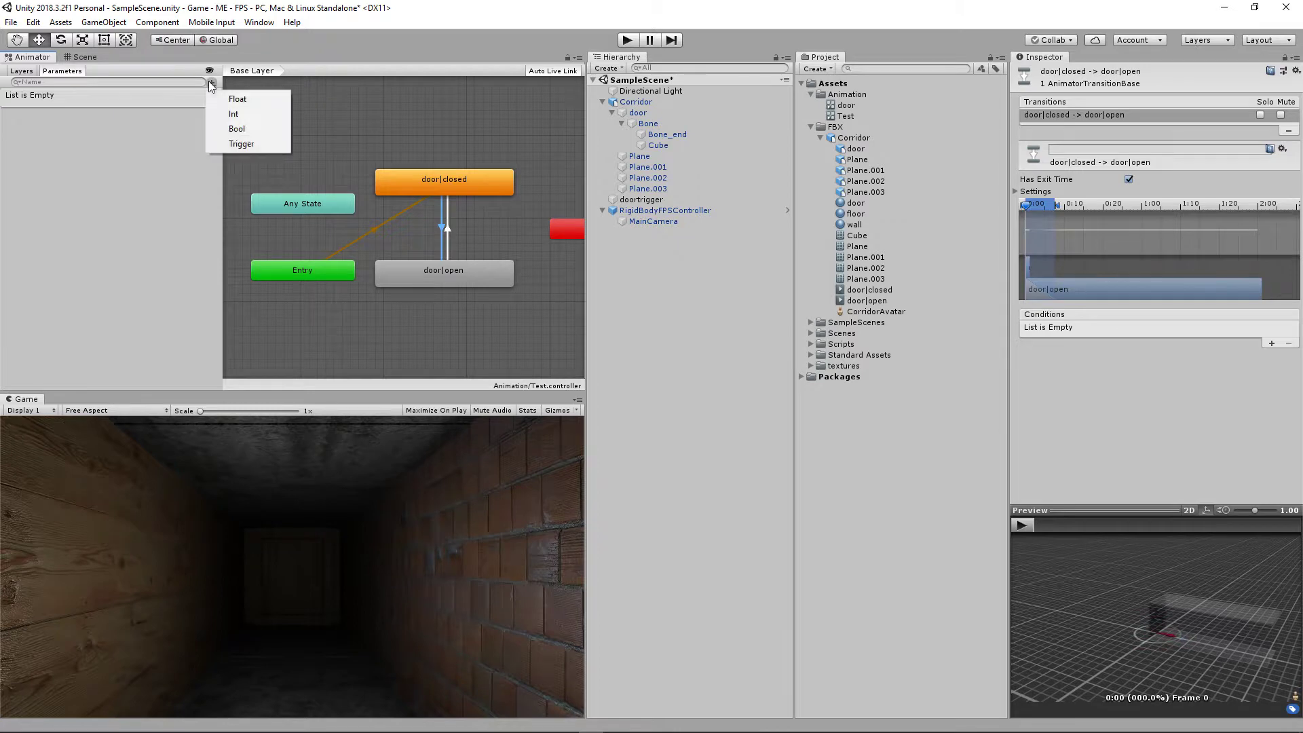
{"action": "left_click", "coordinate": [250, 130]}
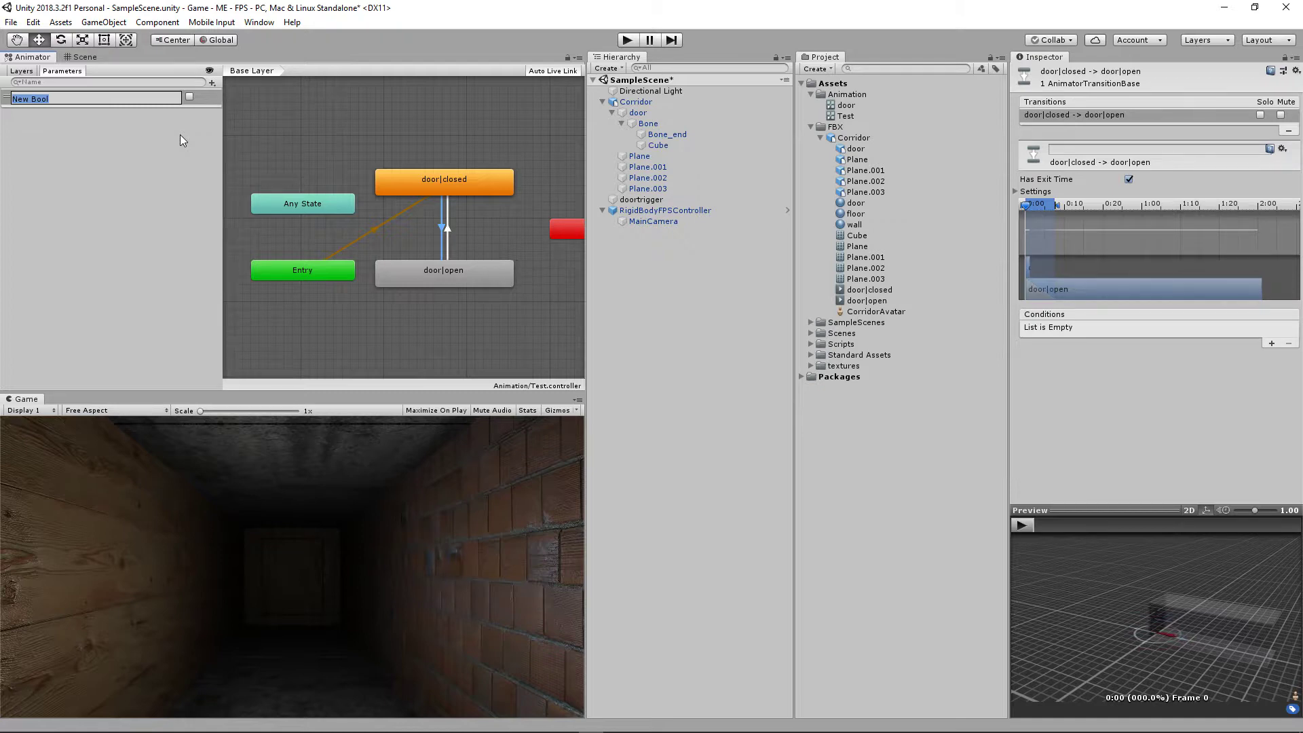
{"action": "type", "text": "Test"}
{"action": "key", "text": "Return"}
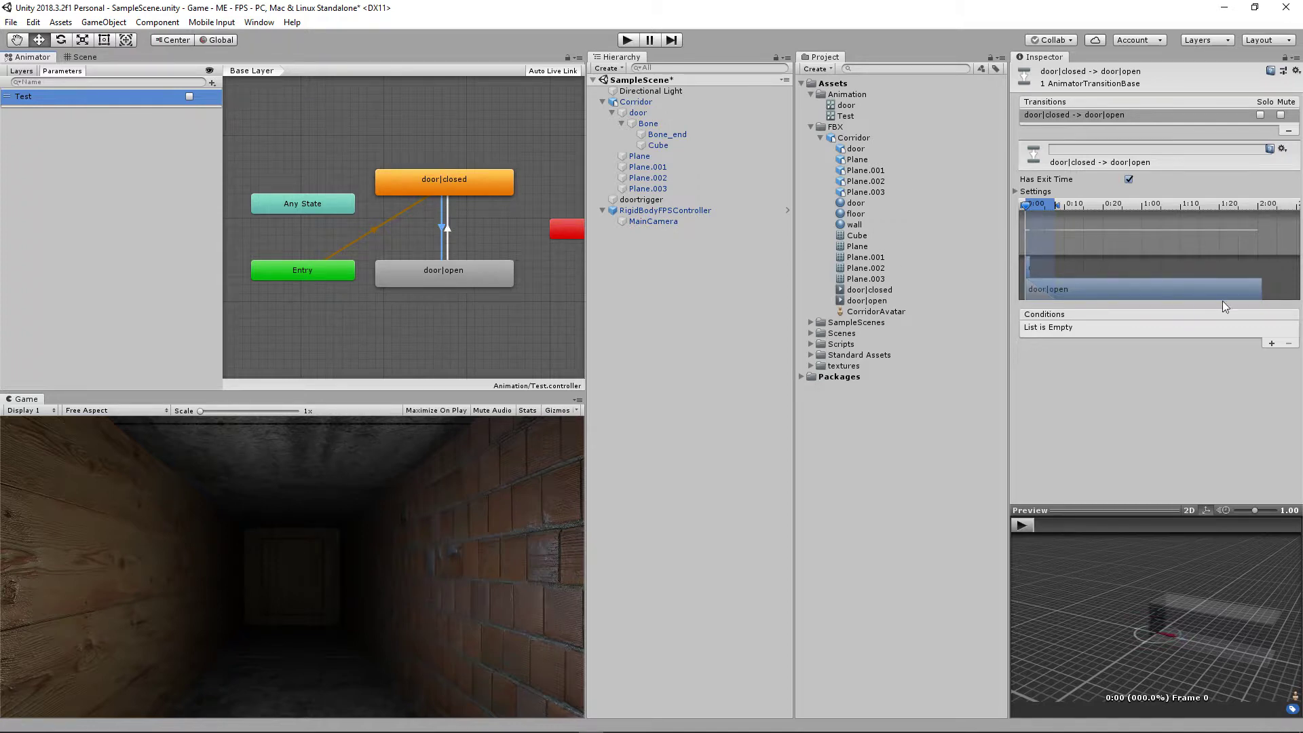
{"action": "left_click", "coordinate": [1271, 344]}
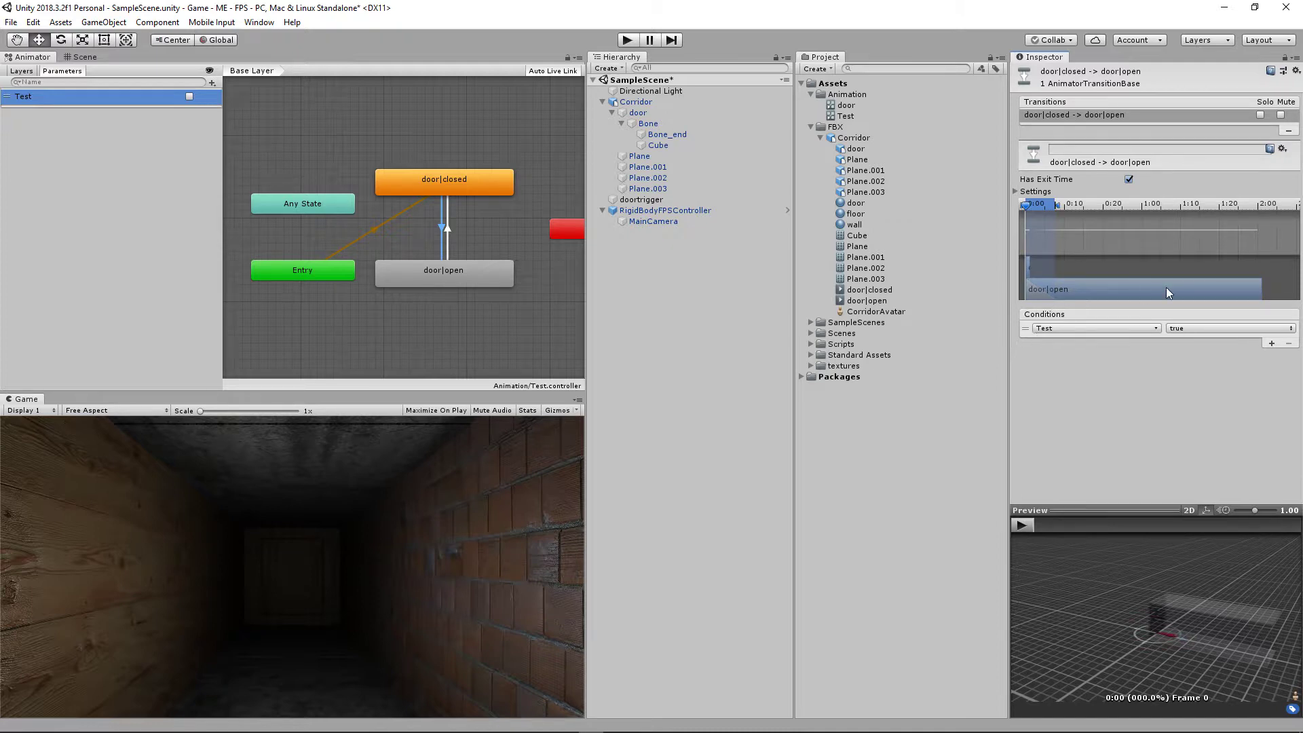
- Make Test false the condition of the door|open to door|closed transition
{"action": "left_click", "coordinate": [448, 220]}
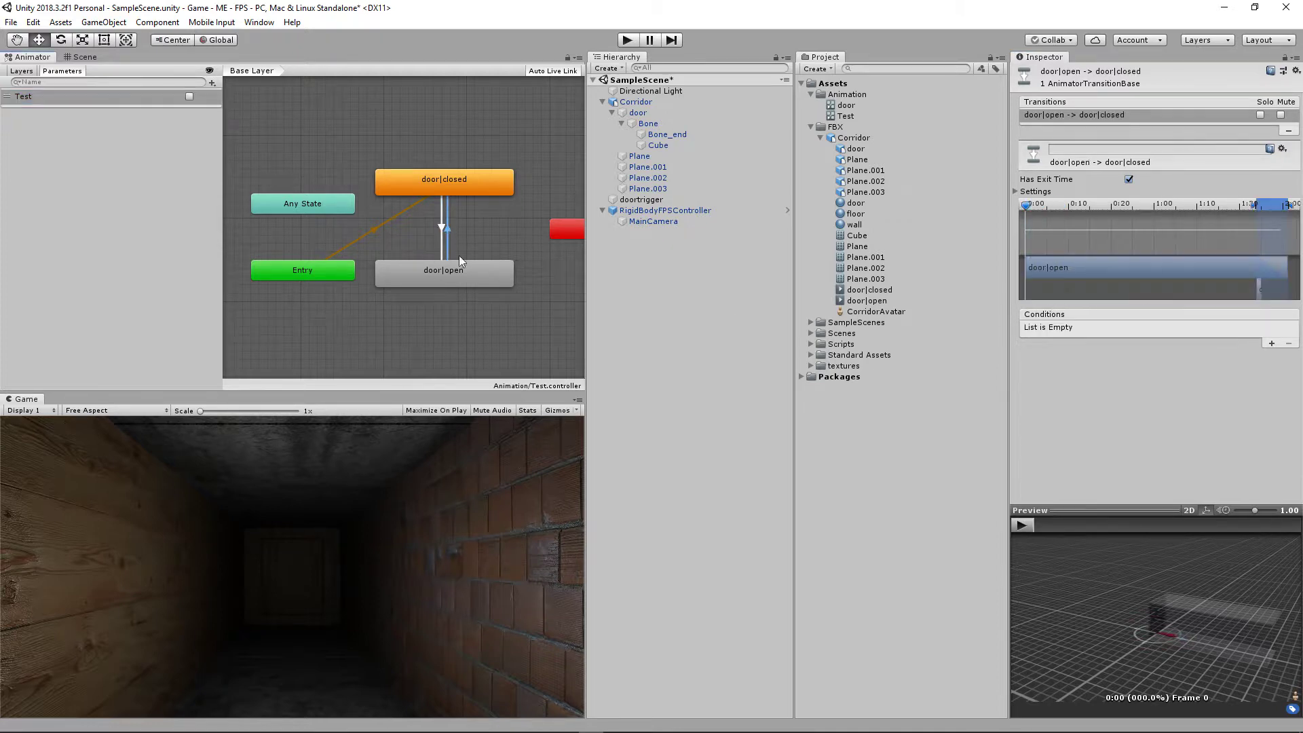
{"action": "left_click", "coordinate": [1270, 344]}
{"action": "left_click", "coordinate": [1200, 329]}
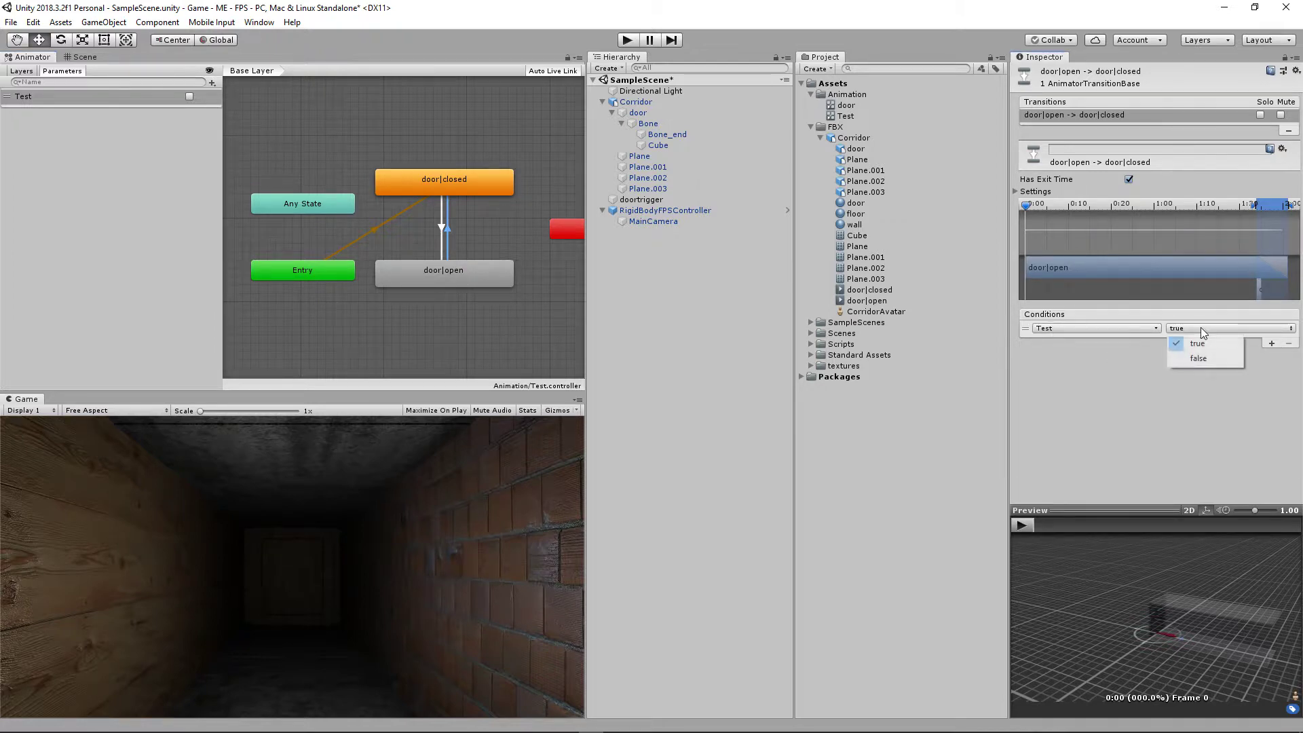
{"action": "left_click", "coordinate": [1184, 359]}
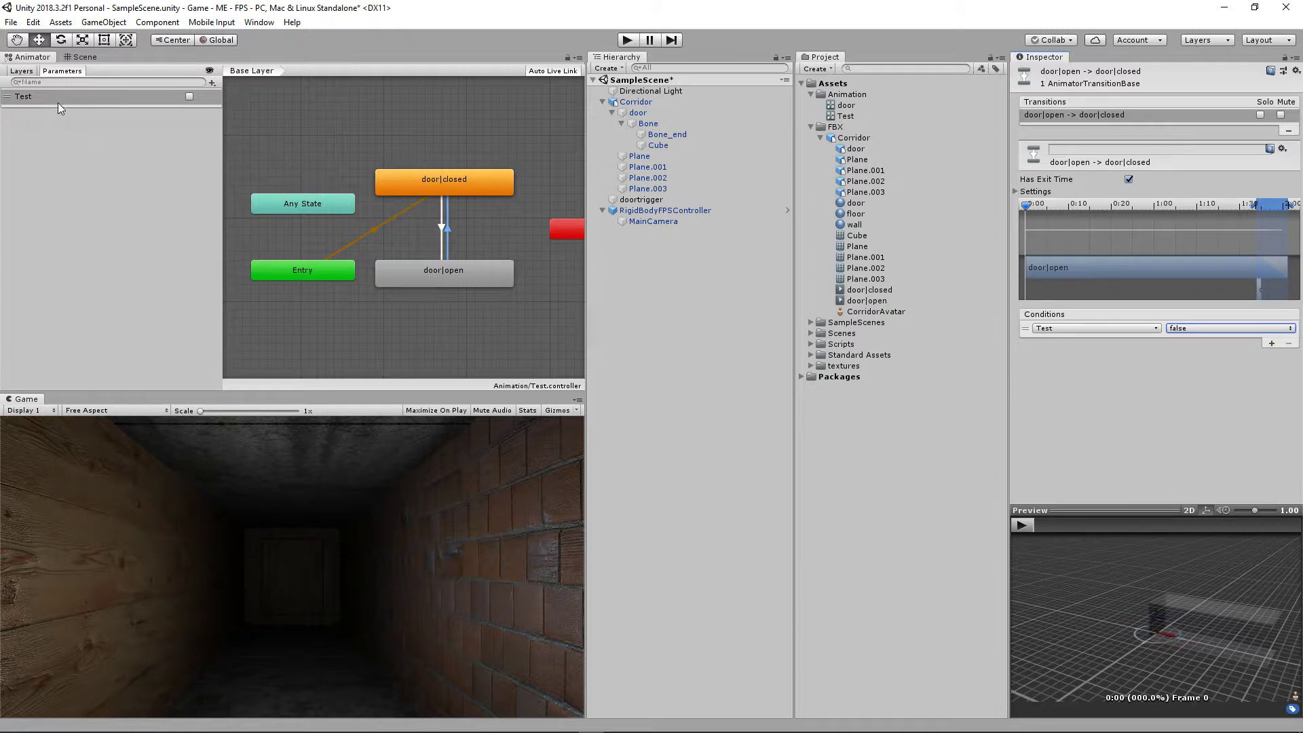
- Examine the existing door controller's two states, the conditions of both transitions between them, and its open parameter
{"action": "left_click", "coordinate": [846, 105]}
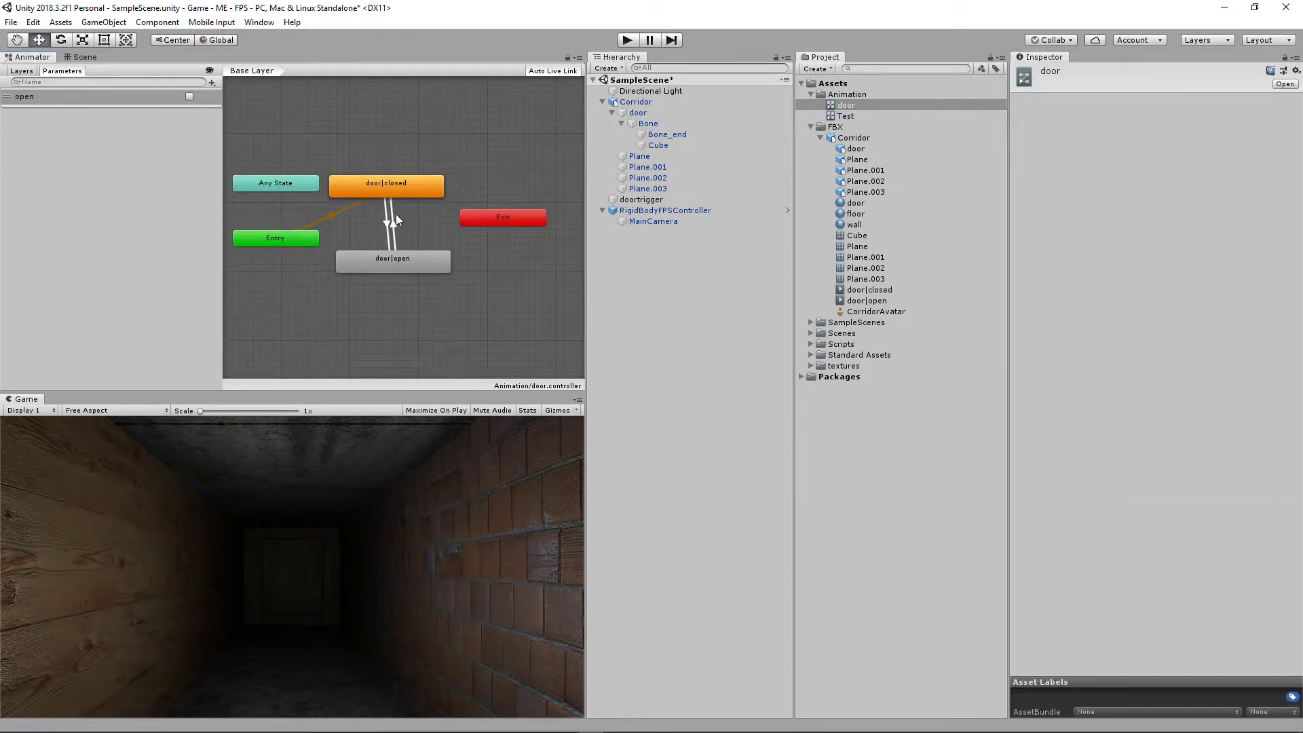
{"action": "left_click", "coordinate": [386, 216]}
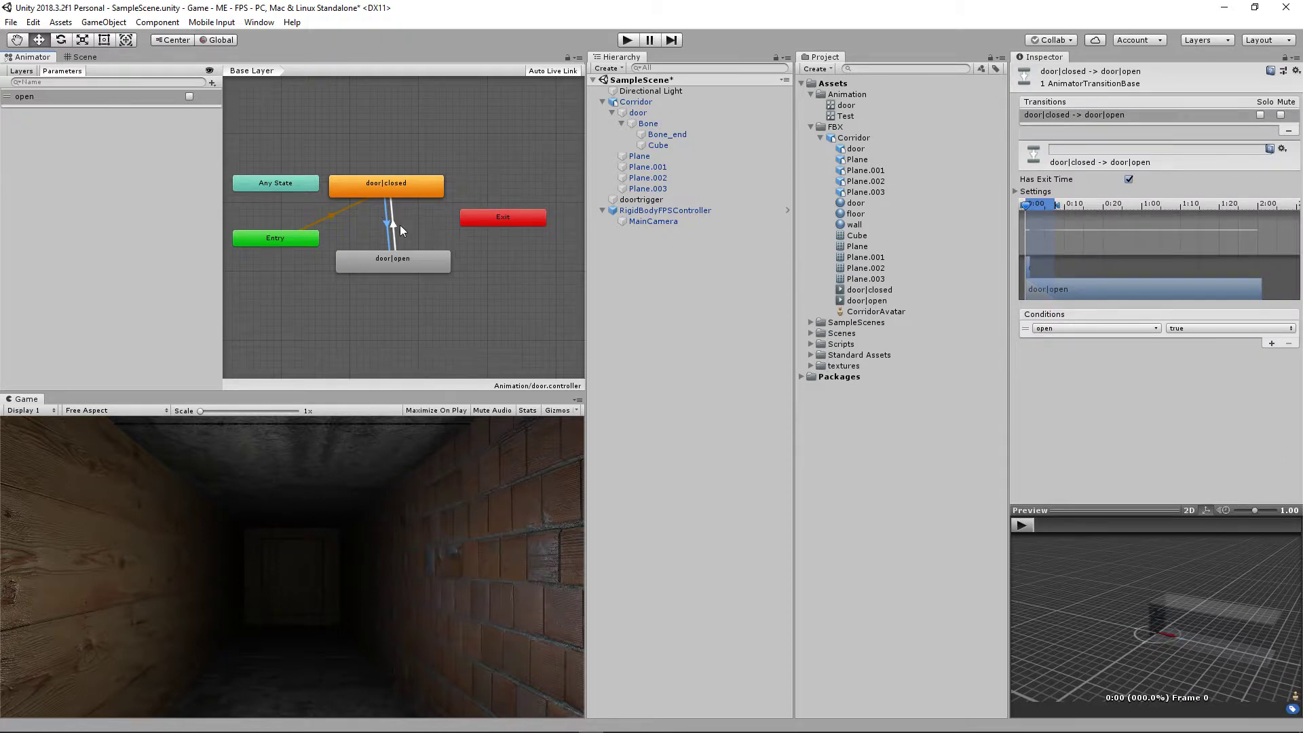
{"action": "left_click", "coordinate": [379, 268]}
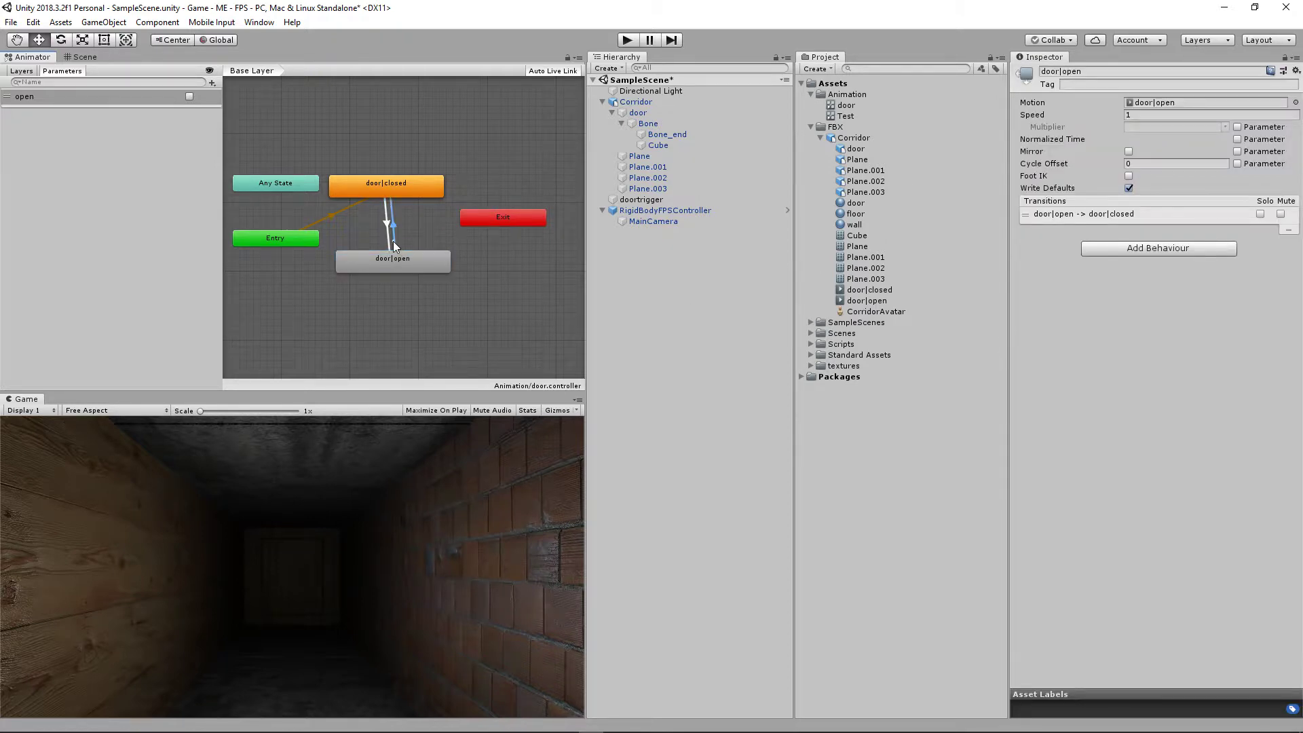
{"action": "left_click", "coordinate": [394, 242]}
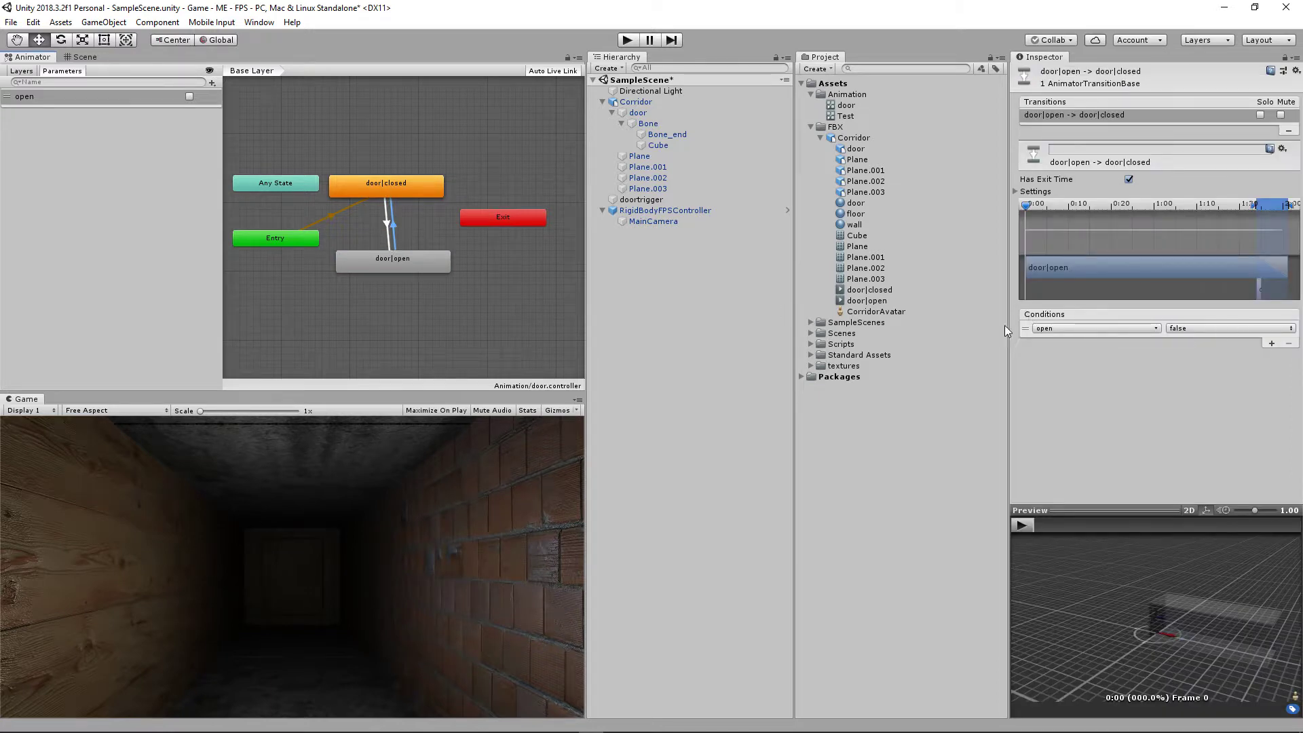
{"action": "left_click", "coordinate": [366, 183]}
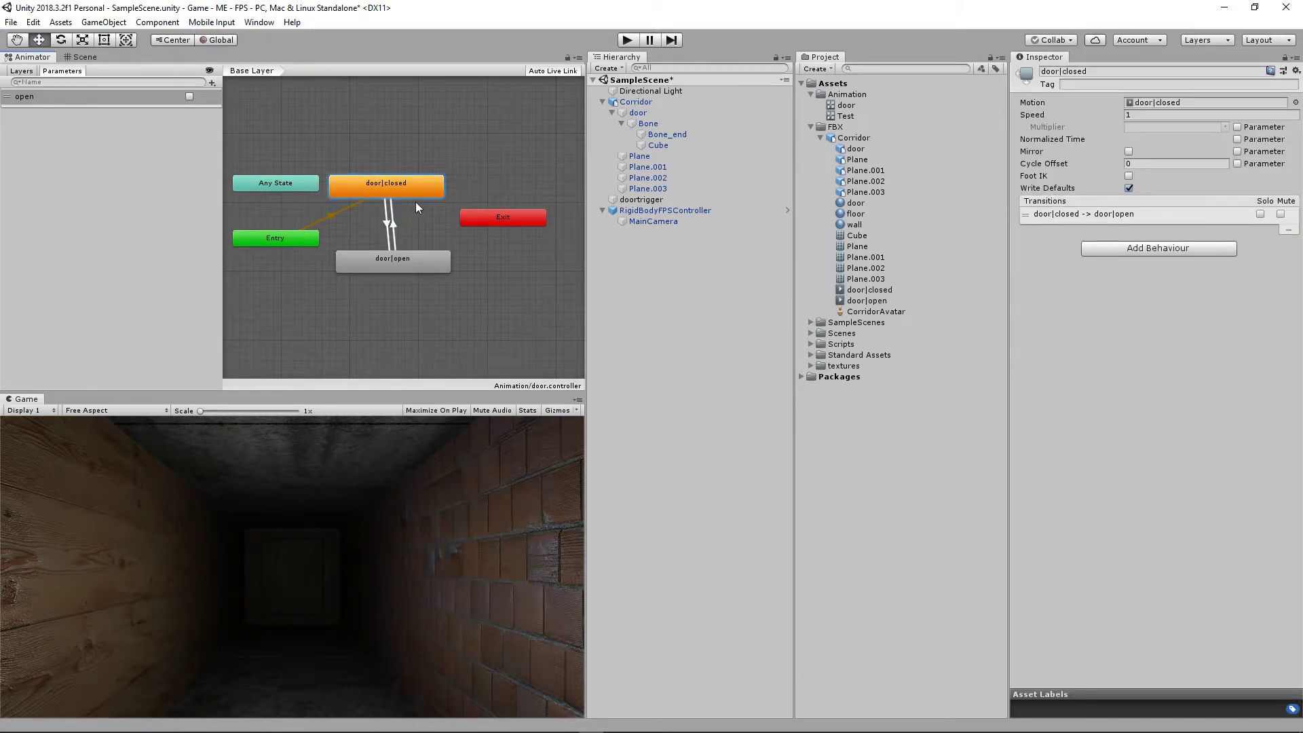
{"action": "left_click", "coordinate": [75, 97]}
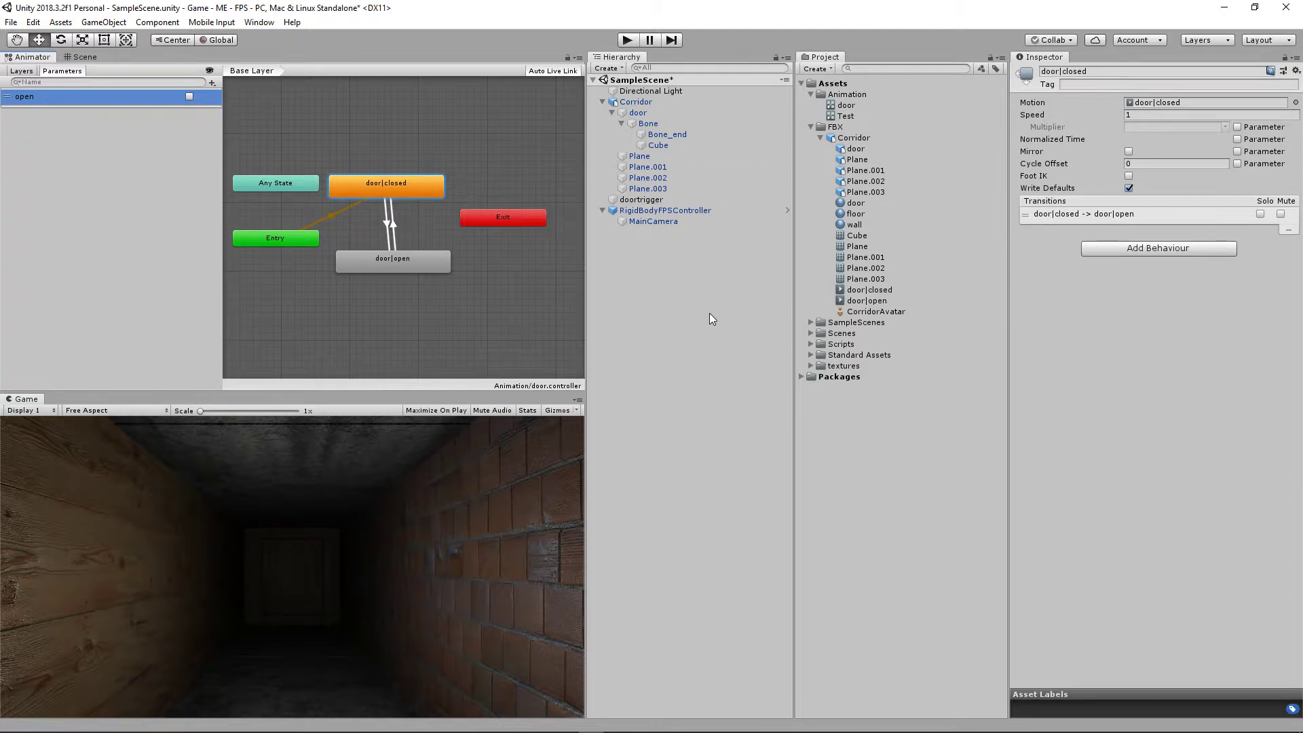
- Examine the doortrigger object's components and its placement inside the corridor in the scene view
{"action": "left_click", "coordinate": [638, 199]}
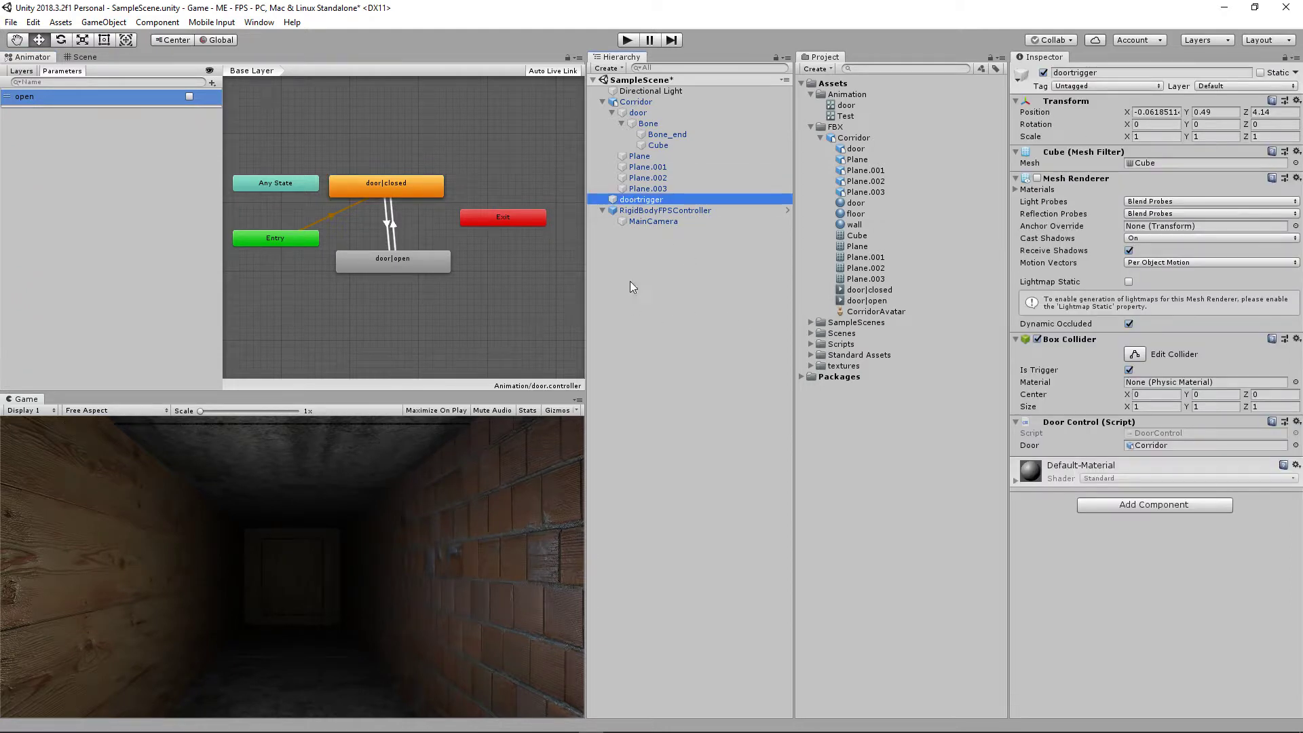
{"action": "left_click", "coordinate": [86, 58]}
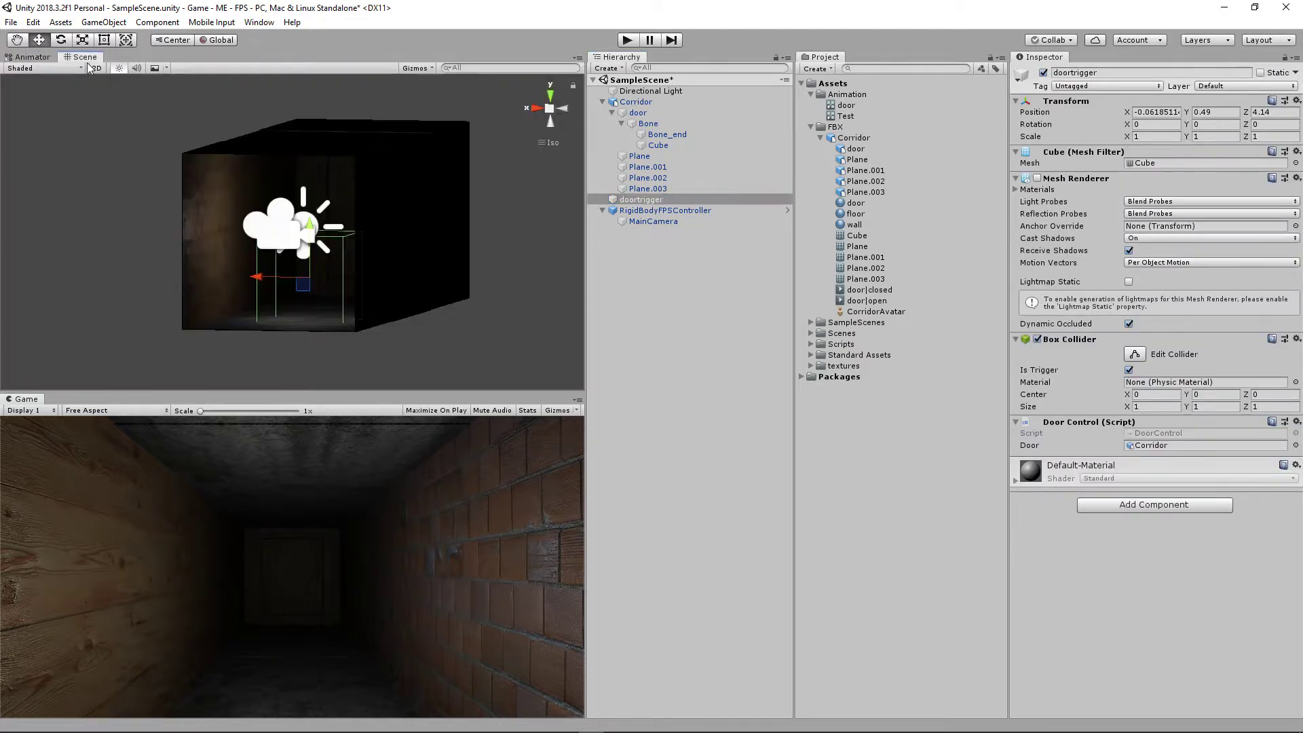
{"action": "left_click_drag", "start_coordinate": [411, 245], "coordinate": [341, 278], "text": "alt"}
{"action": "middle_click_drag", "start_coordinate": [341, 278], "coordinate": [310, 235]}
{"action": "right_click", "coordinate": [628, 259]}
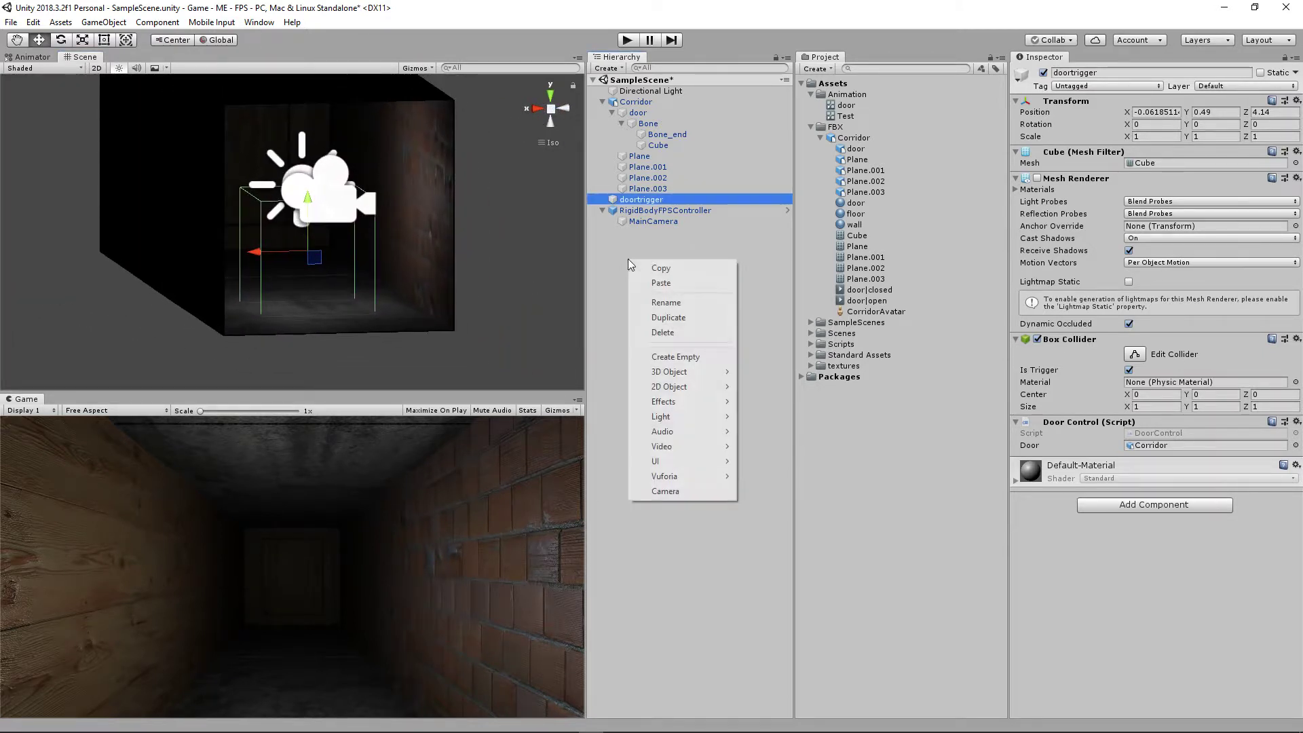
{"action": "mouse_move", "coordinate": [672, 377]}
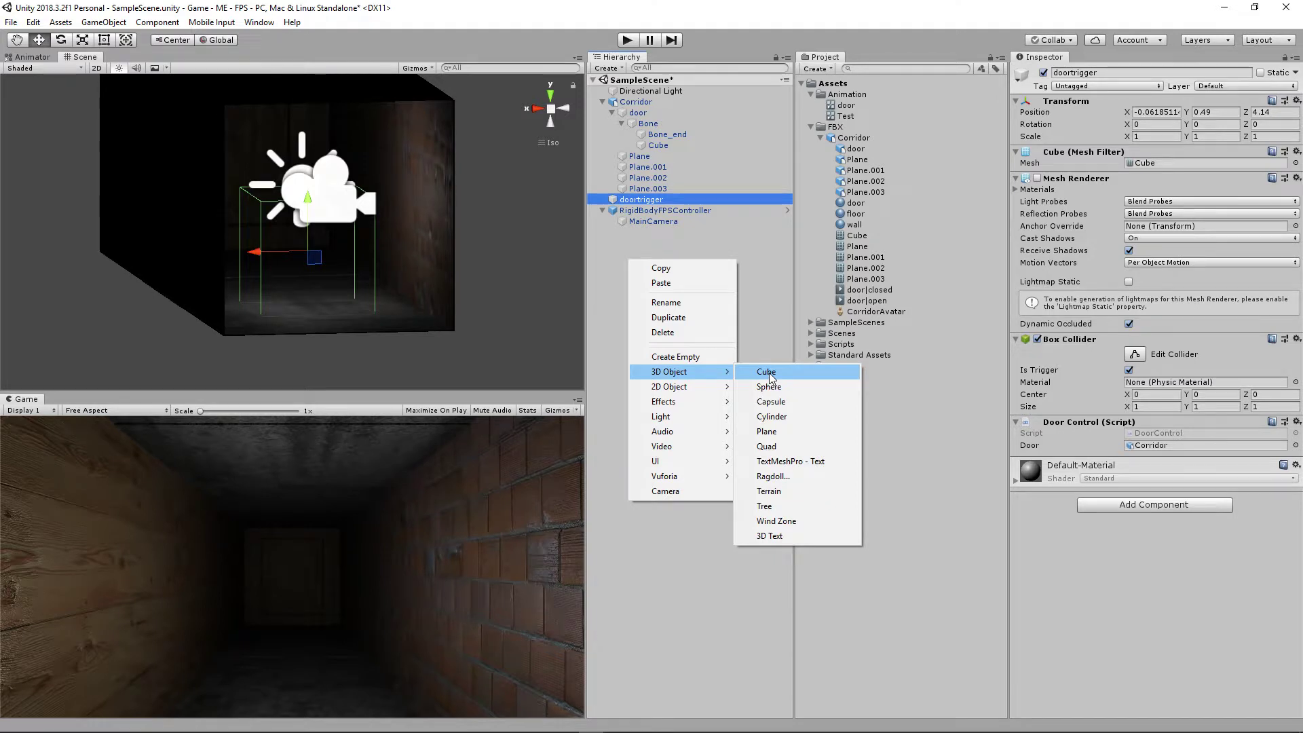
{"action": "left_click", "coordinate": [641, 197]}
- Enable the doortrigger's Mesh Renderer to show the cube and disable it again
{"action": "left_click", "coordinate": [641, 199]}
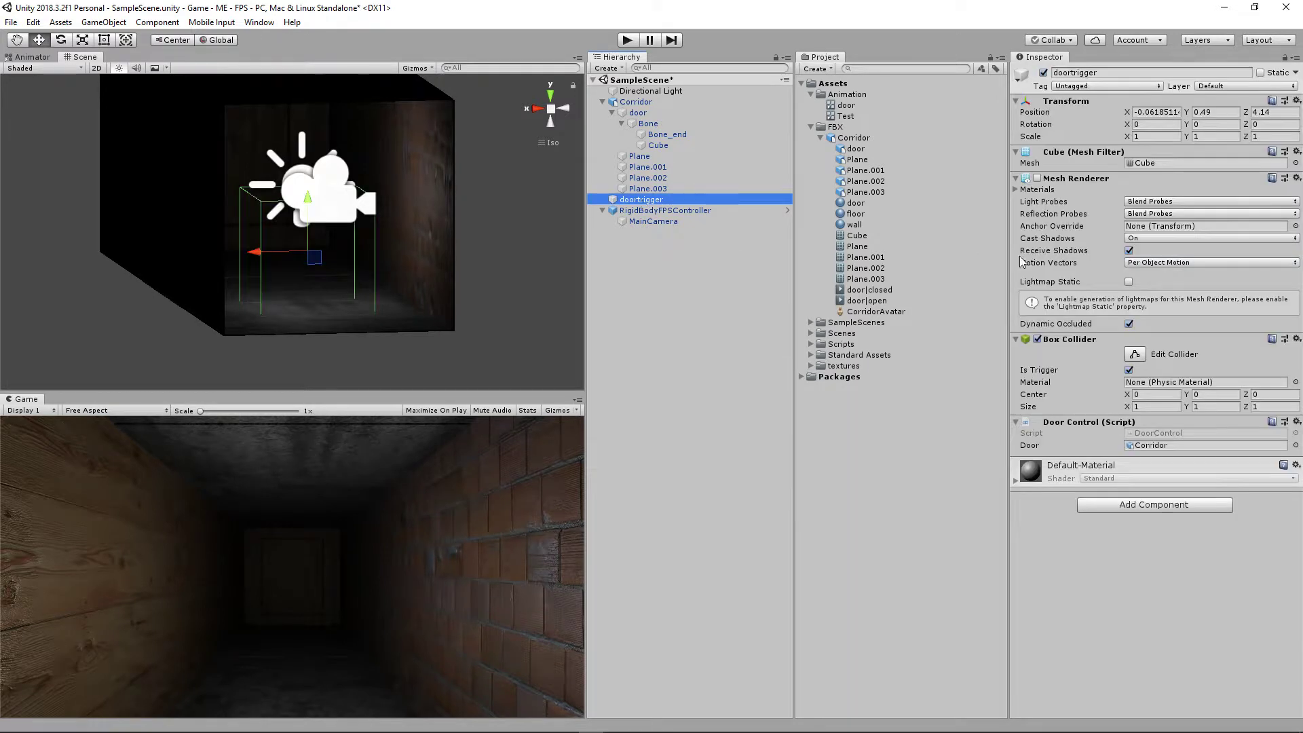
{"action": "left_click", "coordinate": [1037, 179]}
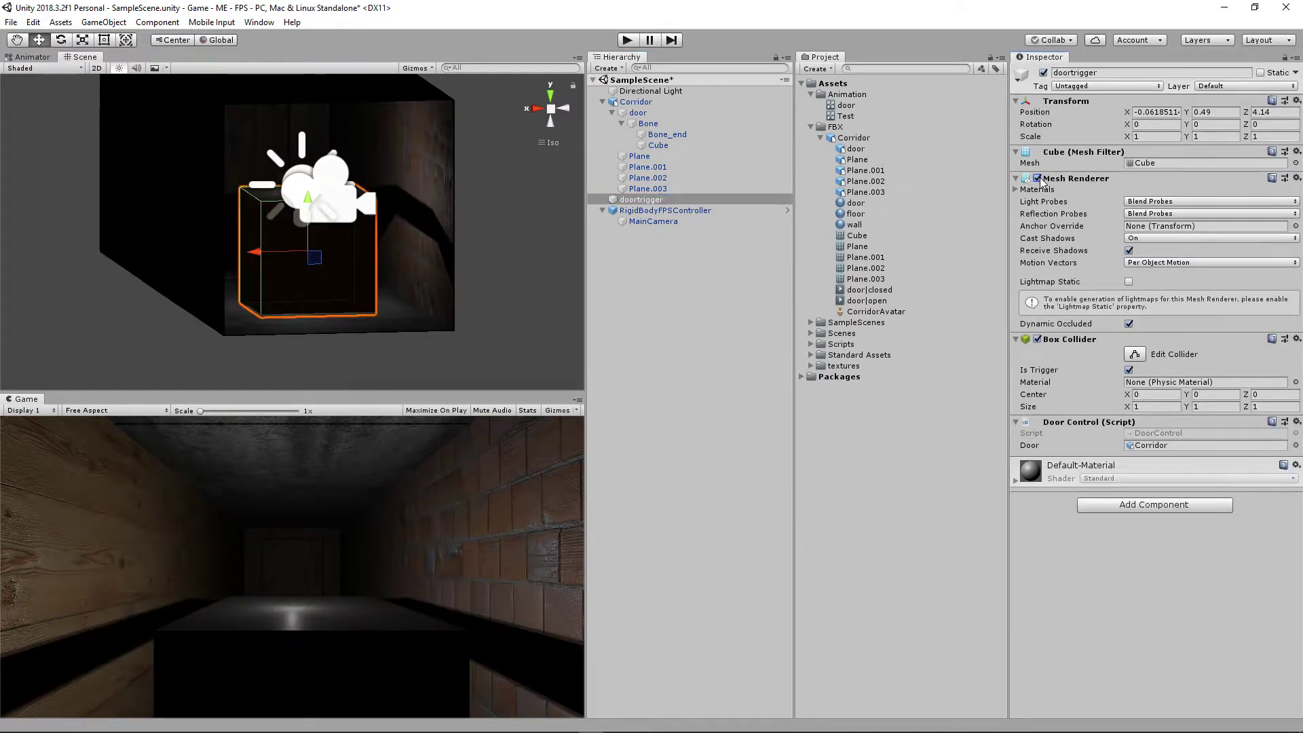
{"action": "left_click", "coordinate": [1037, 178]}
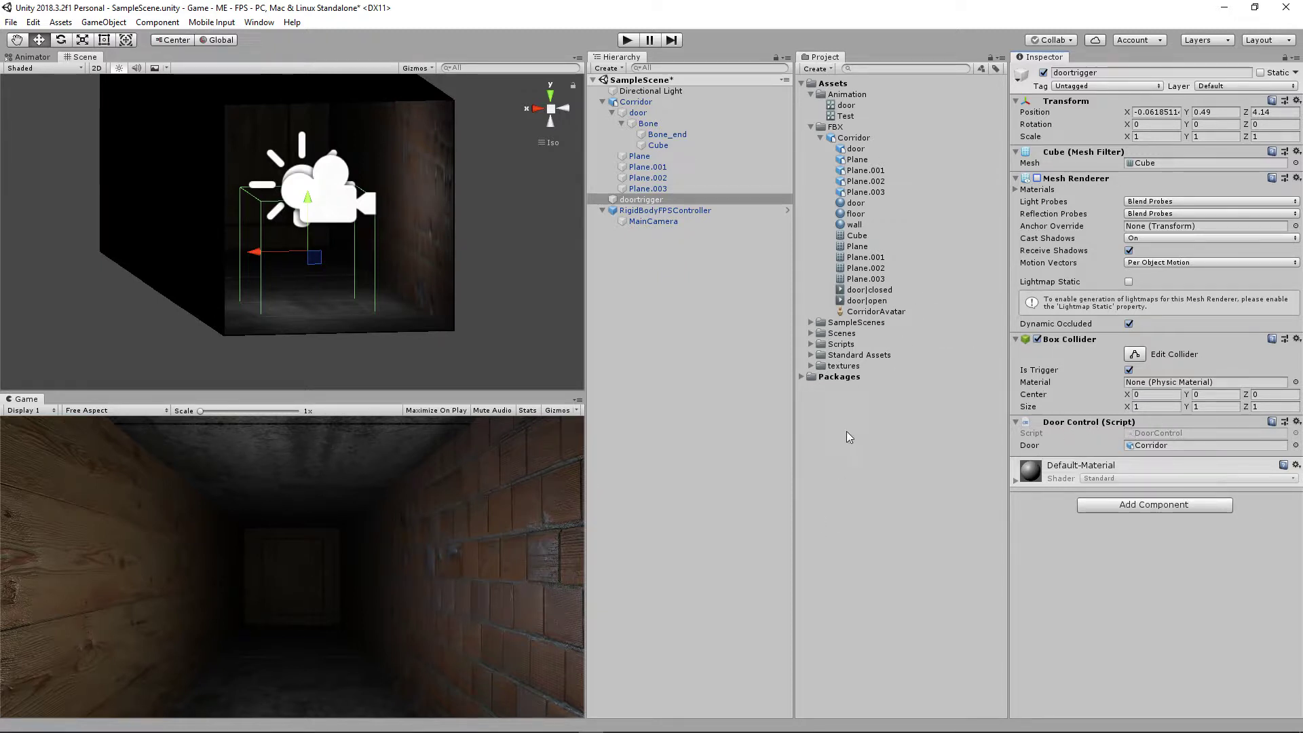
- Collapse the FBX folder, expand the Scripts folder, and open the DoorControl script in MonoDevelop
{"action": "left_click", "coordinate": [811, 127]}
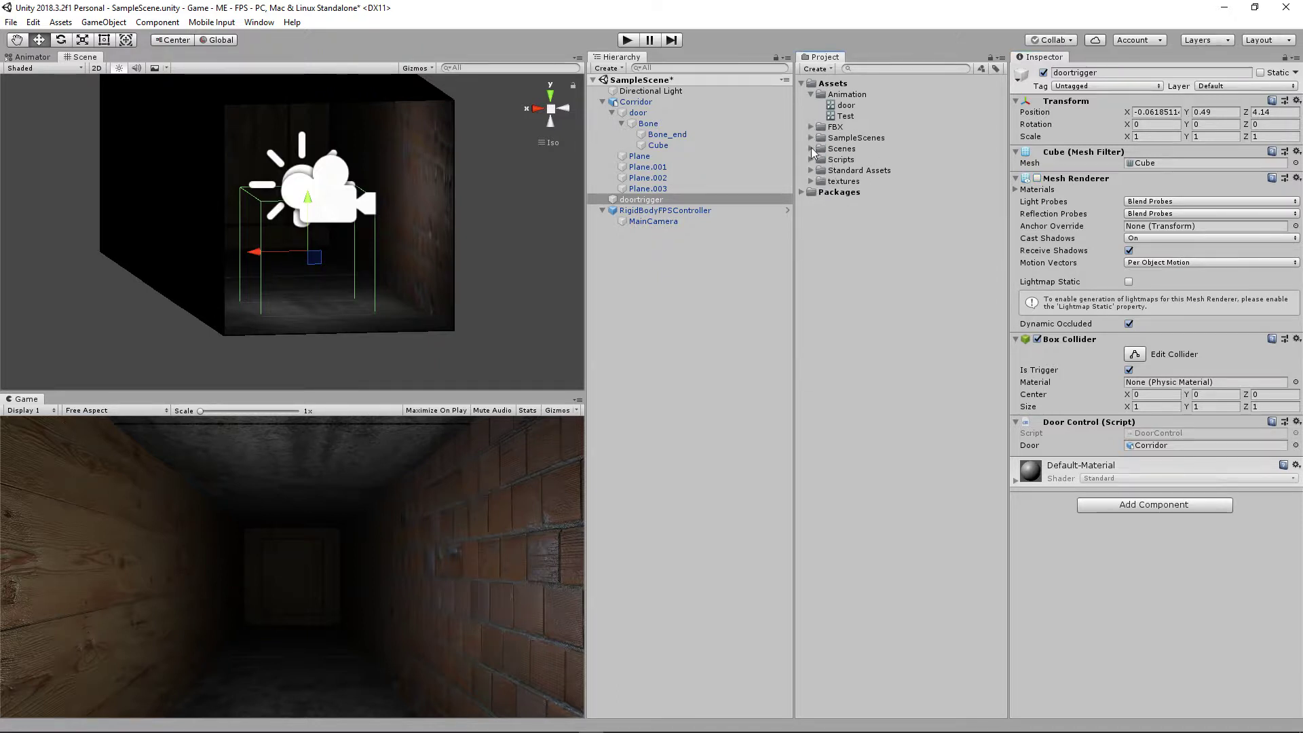
{"action": "left_click", "coordinate": [810, 159]}
{"action": "left_click", "coordinate": [860, 171]}
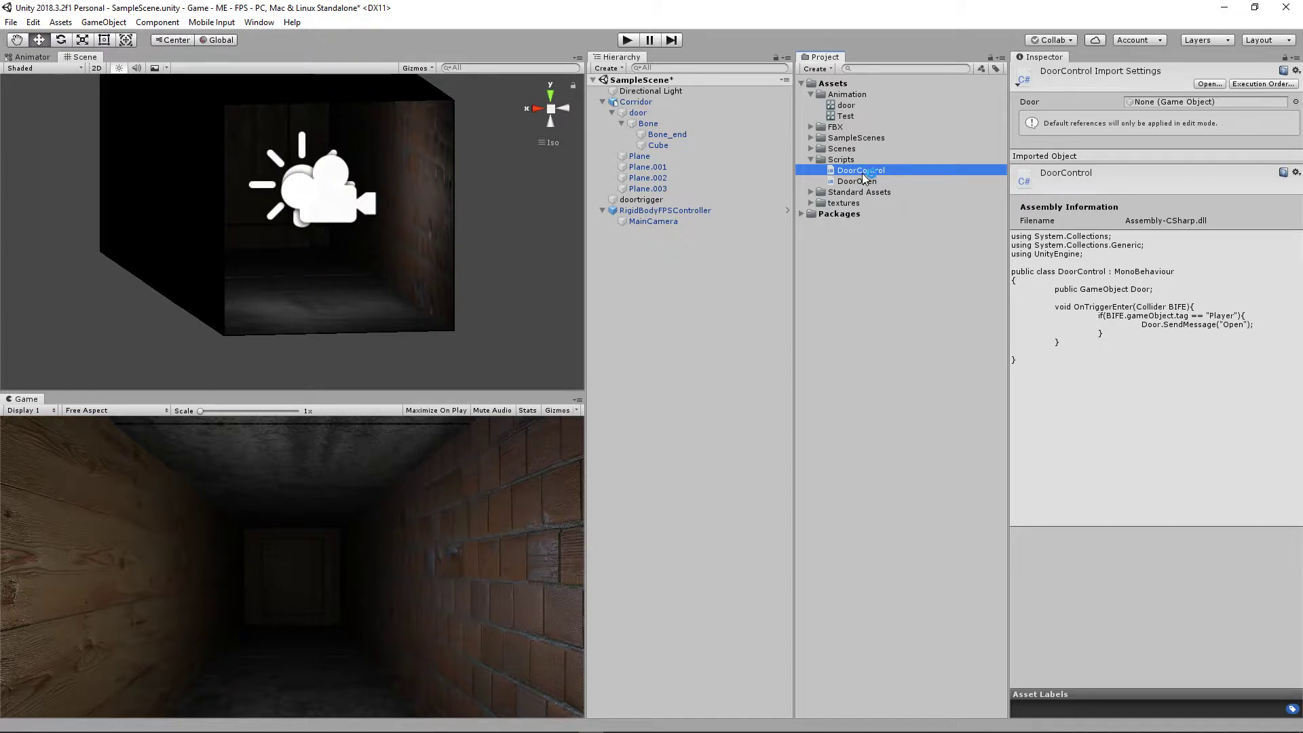
{"action": "left_click", "coordinate": [716, 722]}
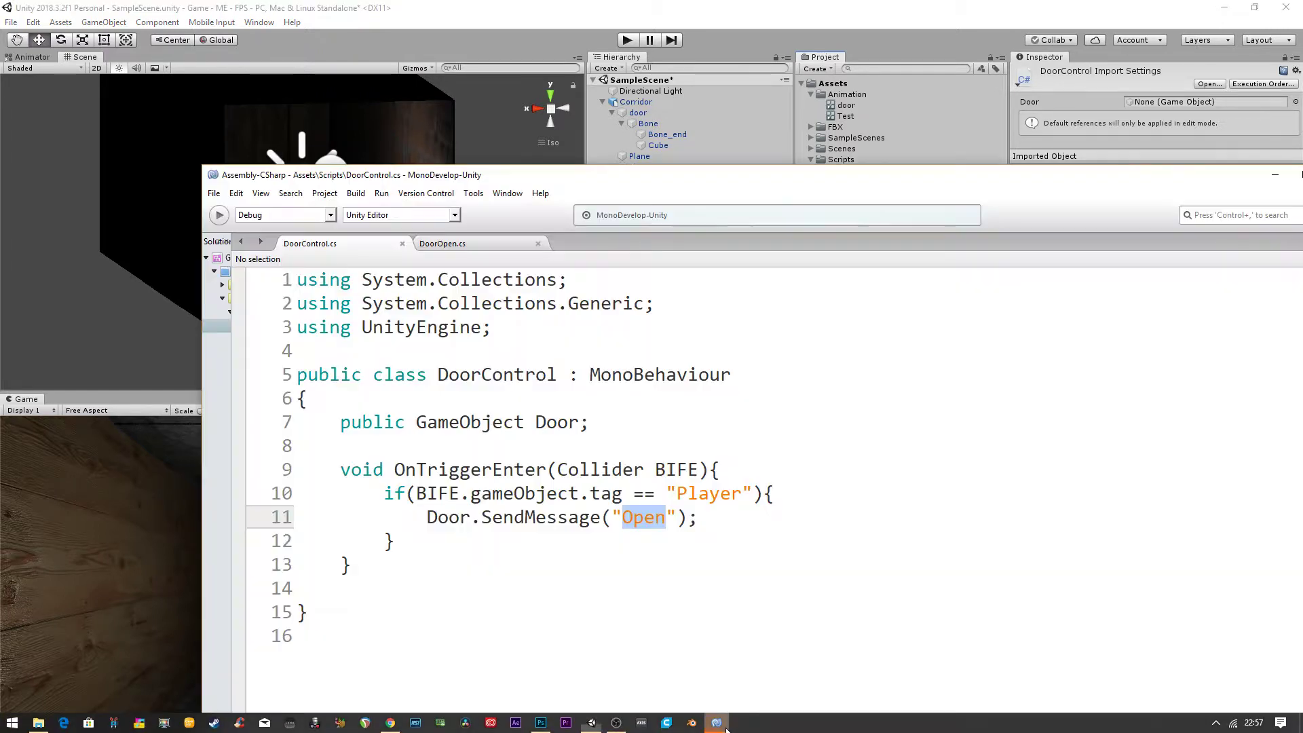